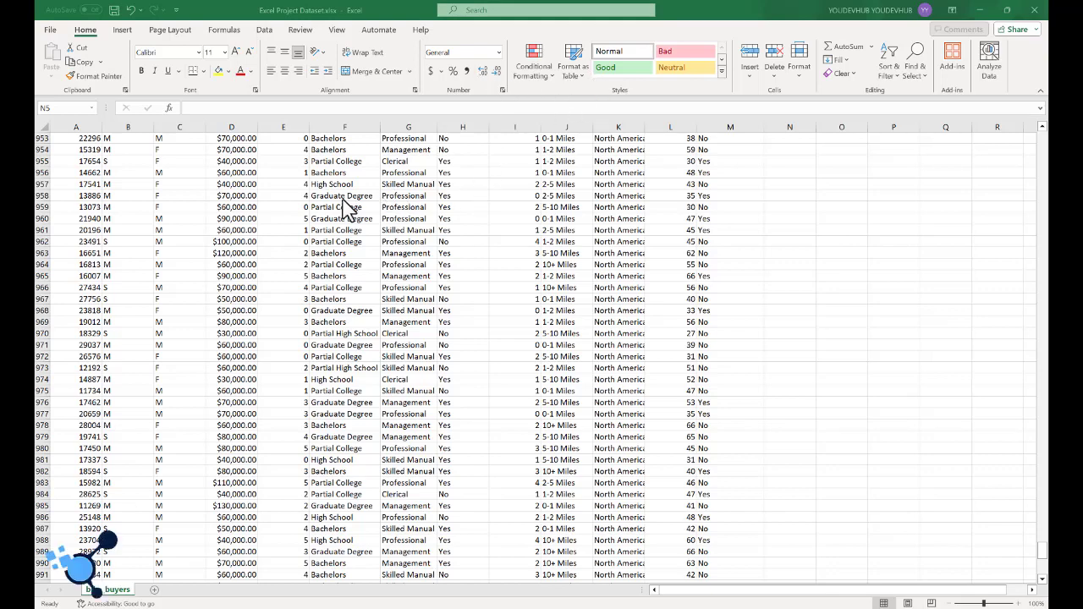
- Autofit the Commute Distance and Income columns, and widen the columns from Marital Status through Children
scroll(281, 233, "up", 1)
scroll(281, 234, "up", 4)
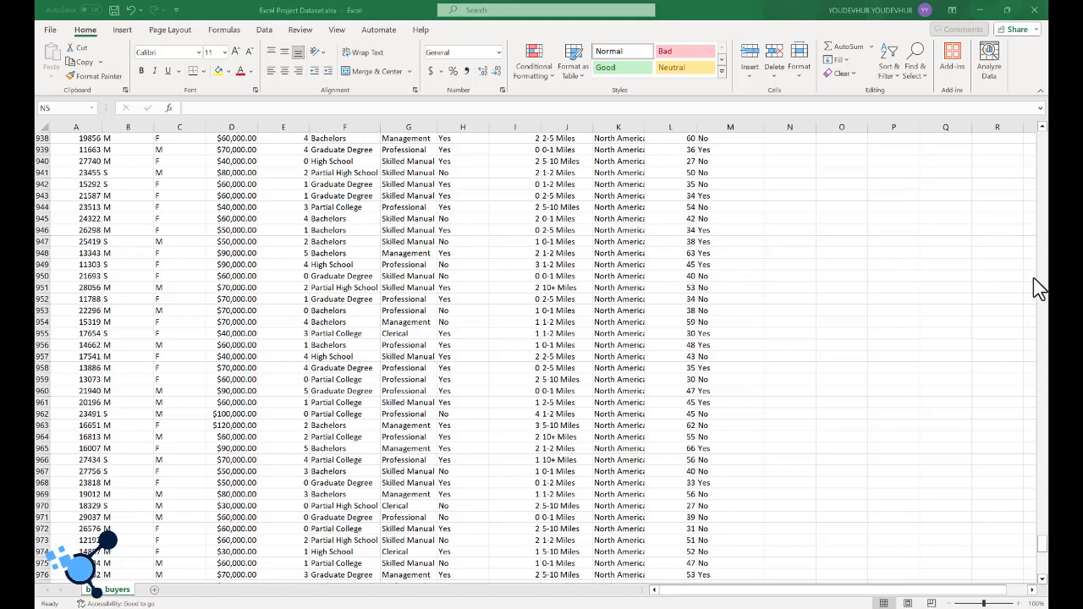
scroll(935, 313, "up", 4)
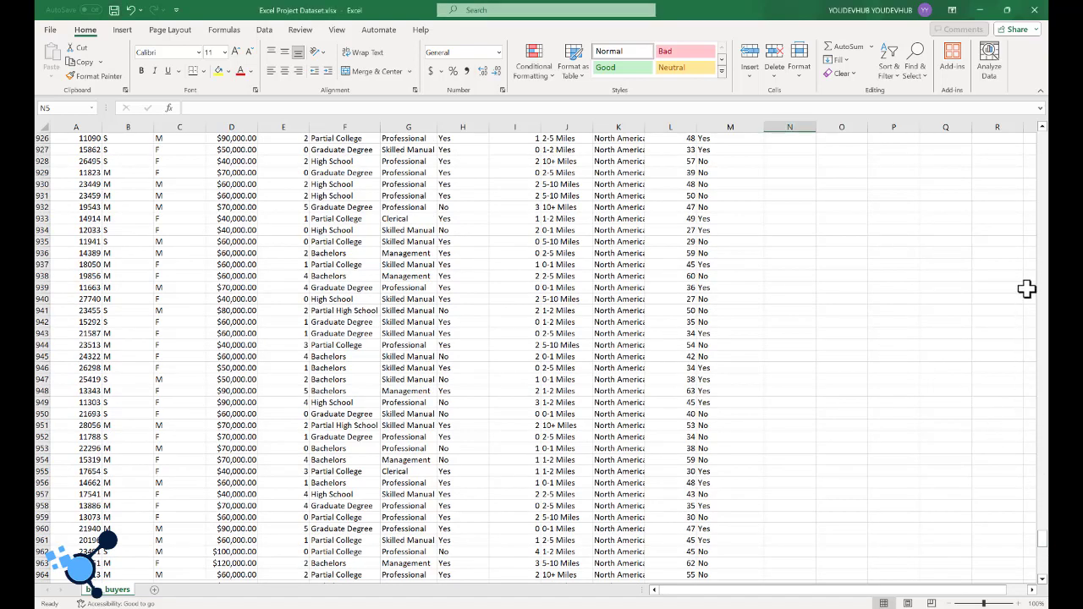
left_click_drag(1044, 549, 1037, 143)
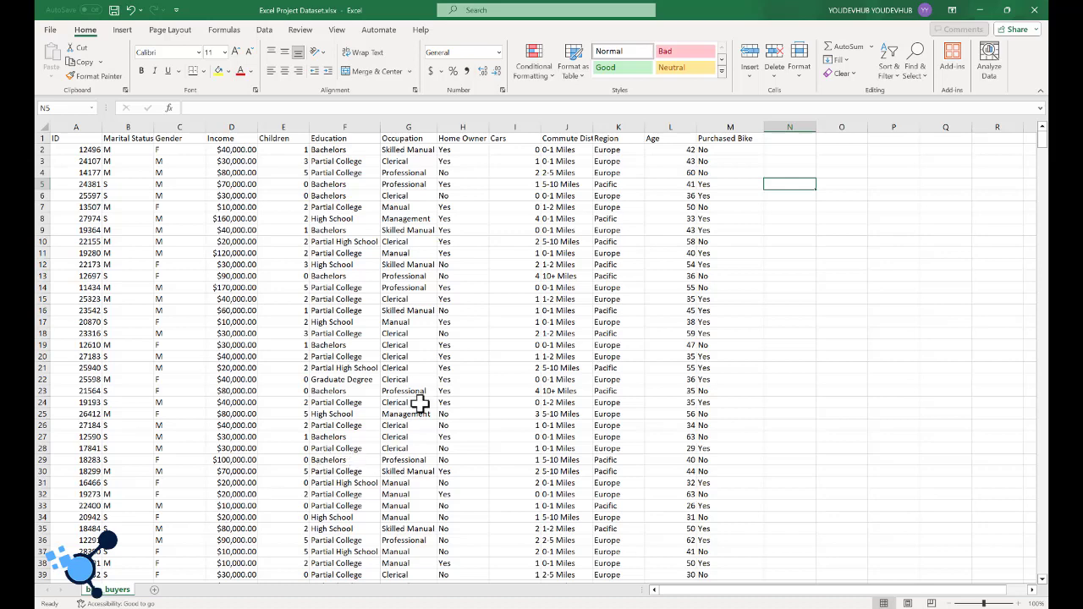
double_click(596, 126)
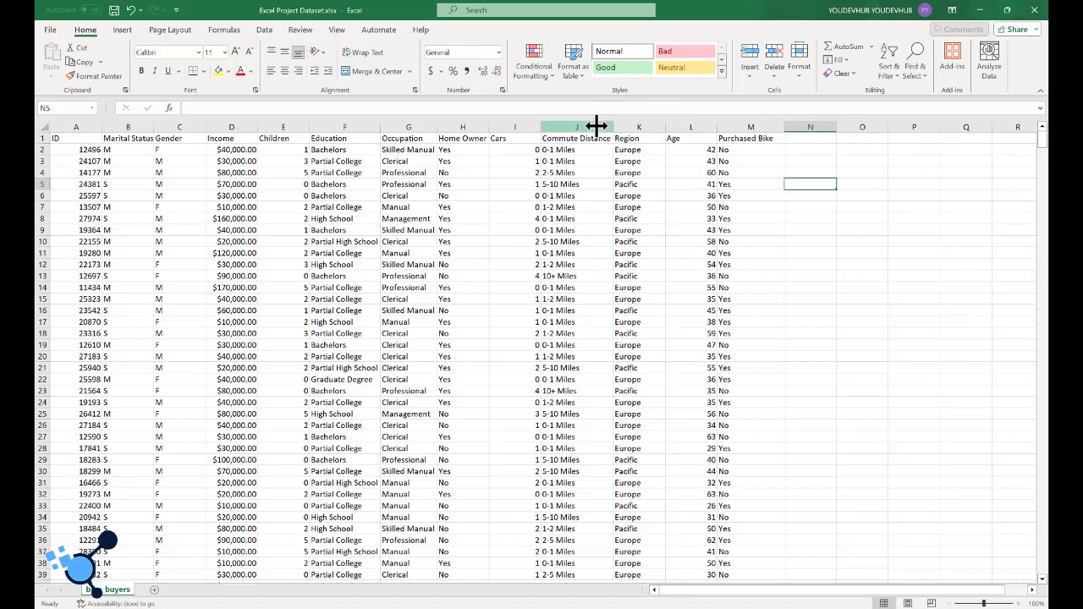
left_click(438, 127)
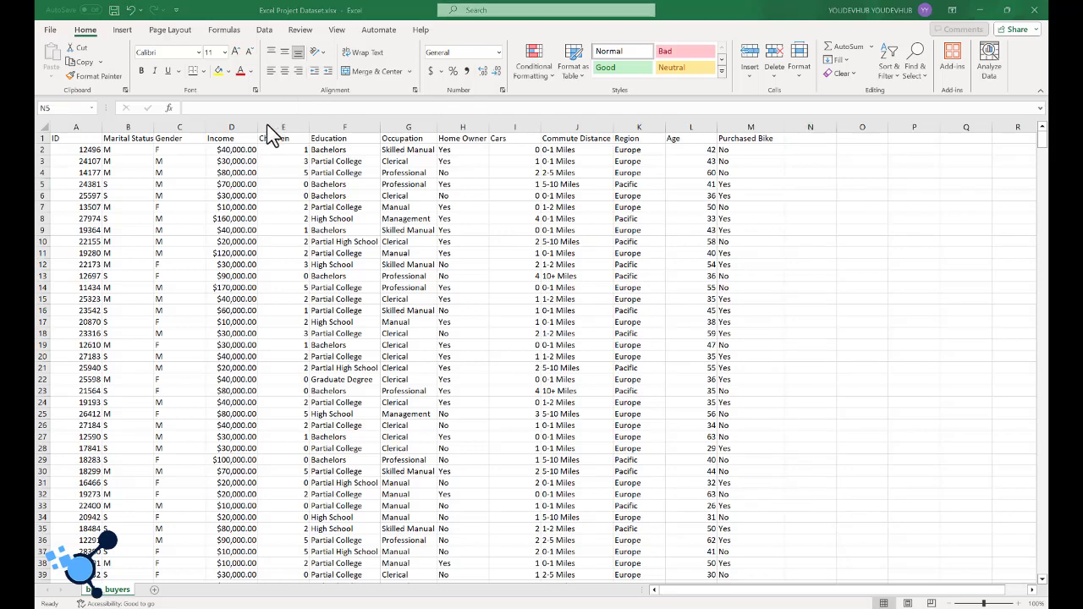
left_click(256, 125)
double_click(256, 126)
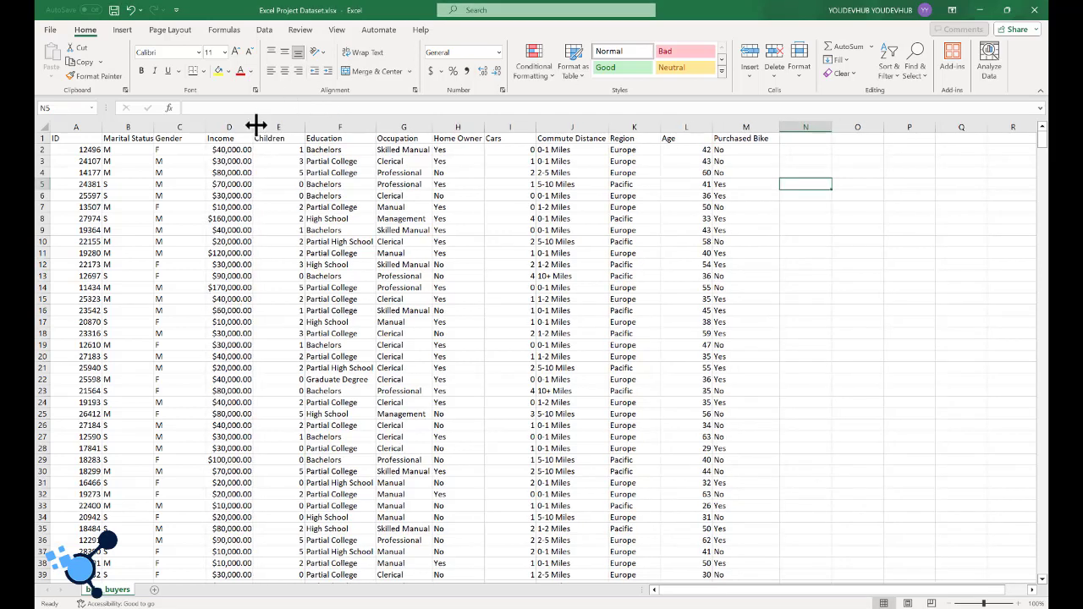
left_click_drag(154, 125, 380, 124)
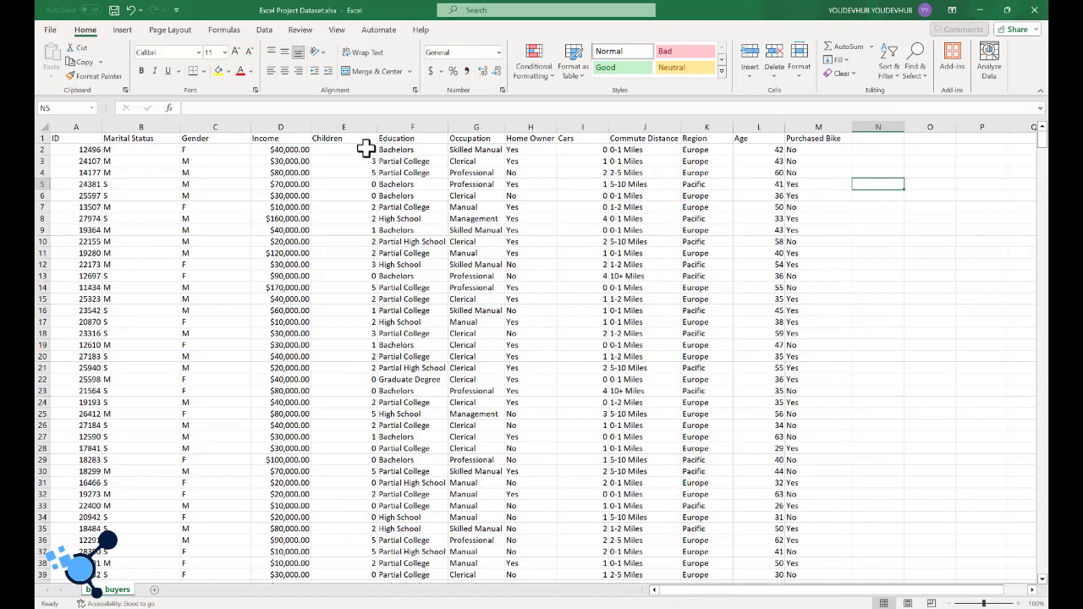
- Widen the Education, Commute Distance and Age columns slightly so their contents have more room
left_click(451, 128)
left_click(451, 127)
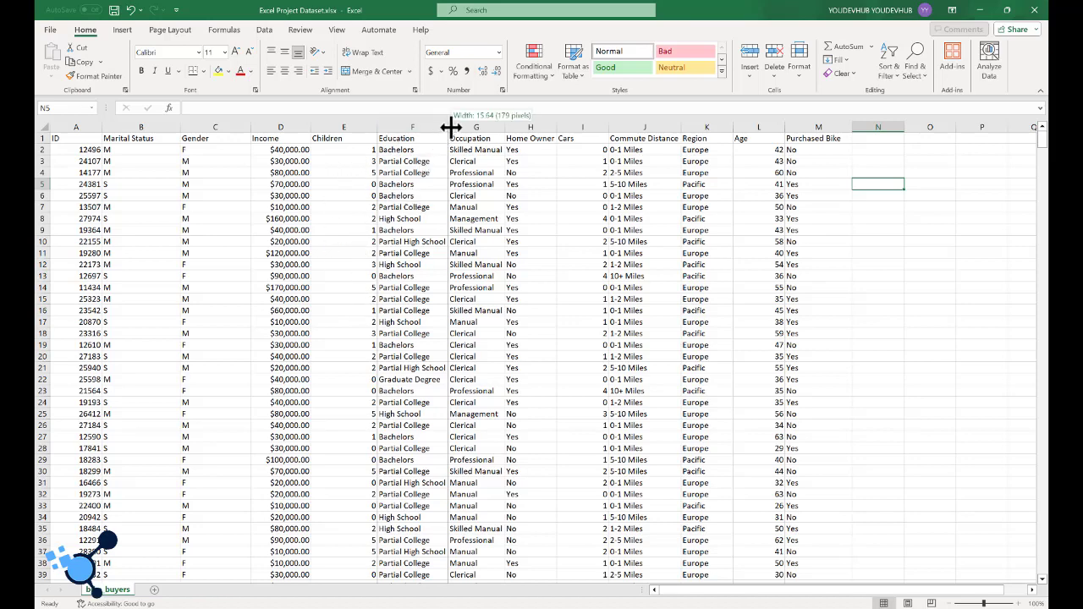
left_click_drag(451, 126, 462, 126)
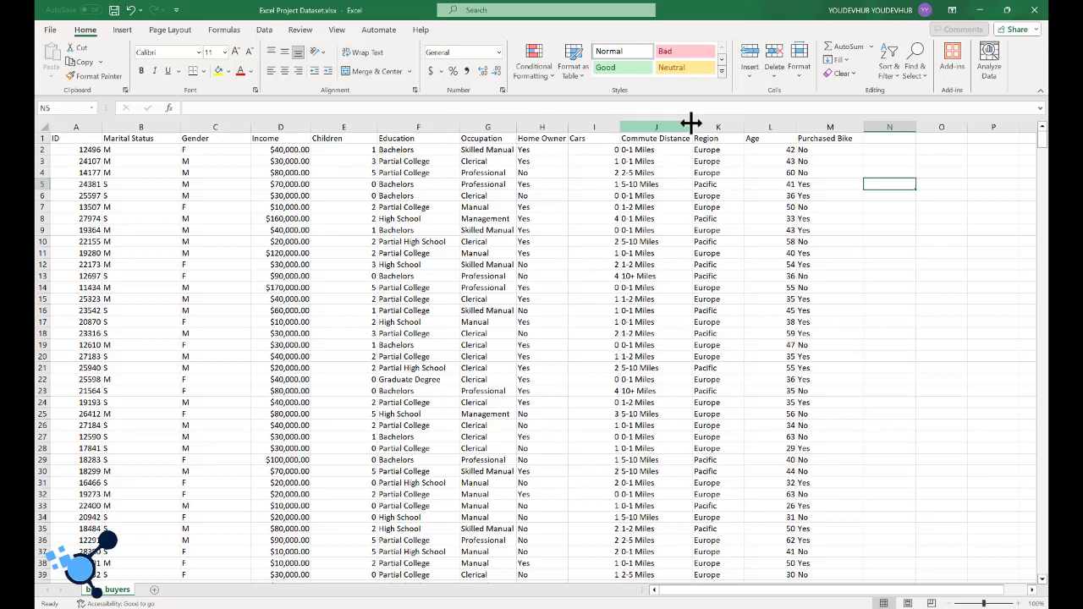
left_click_drag(693, 131, 705, 131)
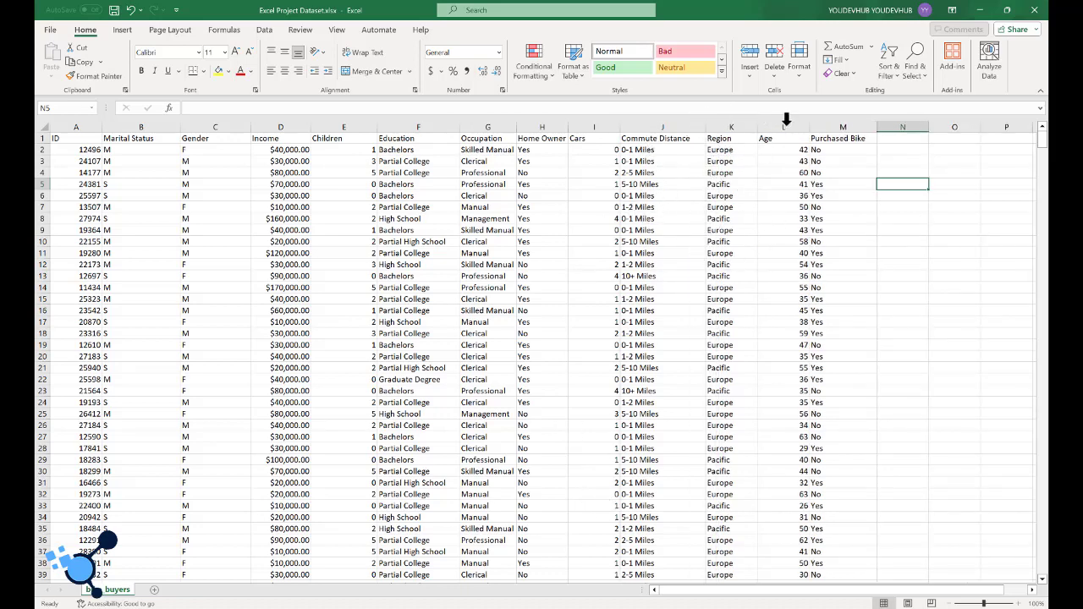
left_click_drag(810, 127, 823, 127)
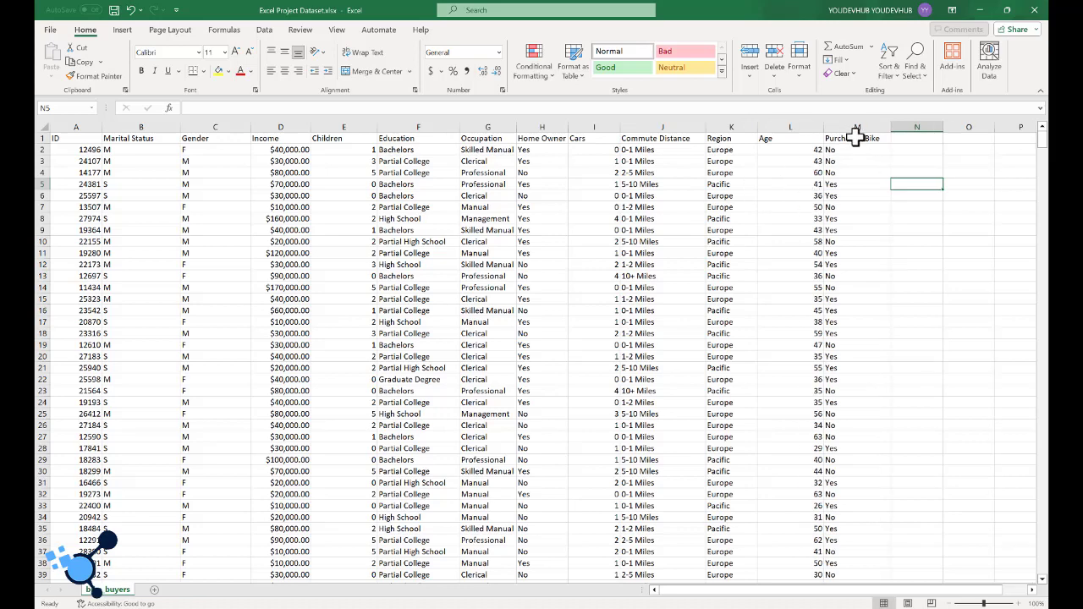
scroll(865, 210, "down", 4)
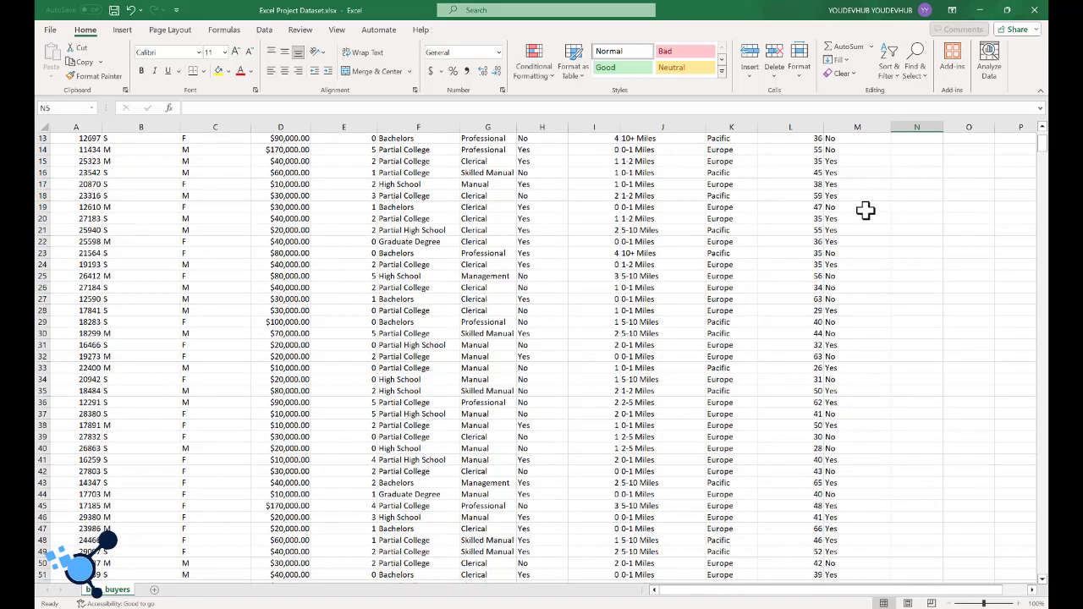
scroll(863, 210, "up", 4)
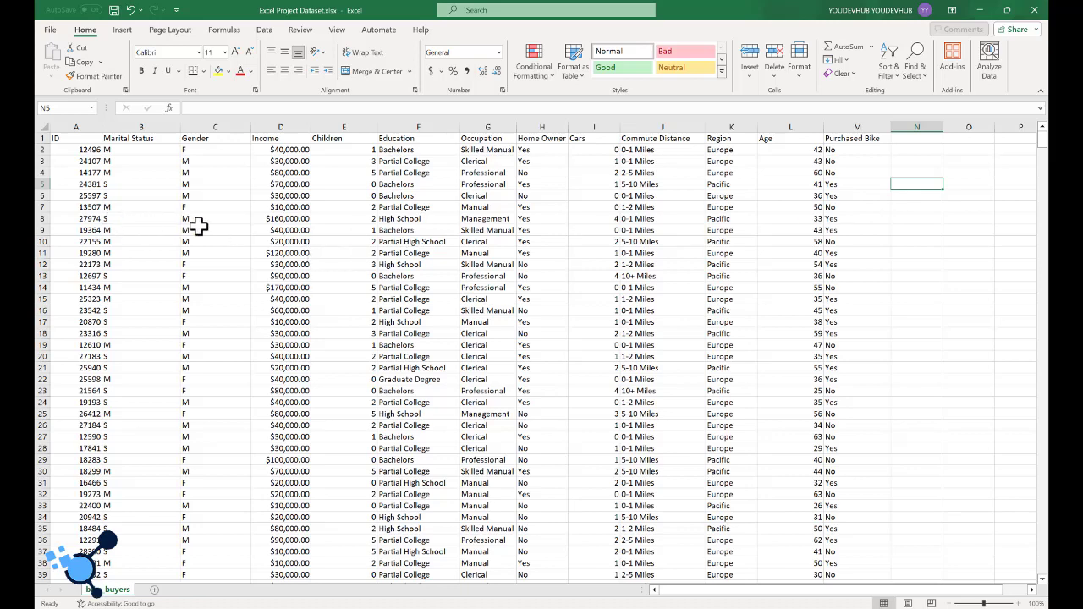
key("alt+Tab")
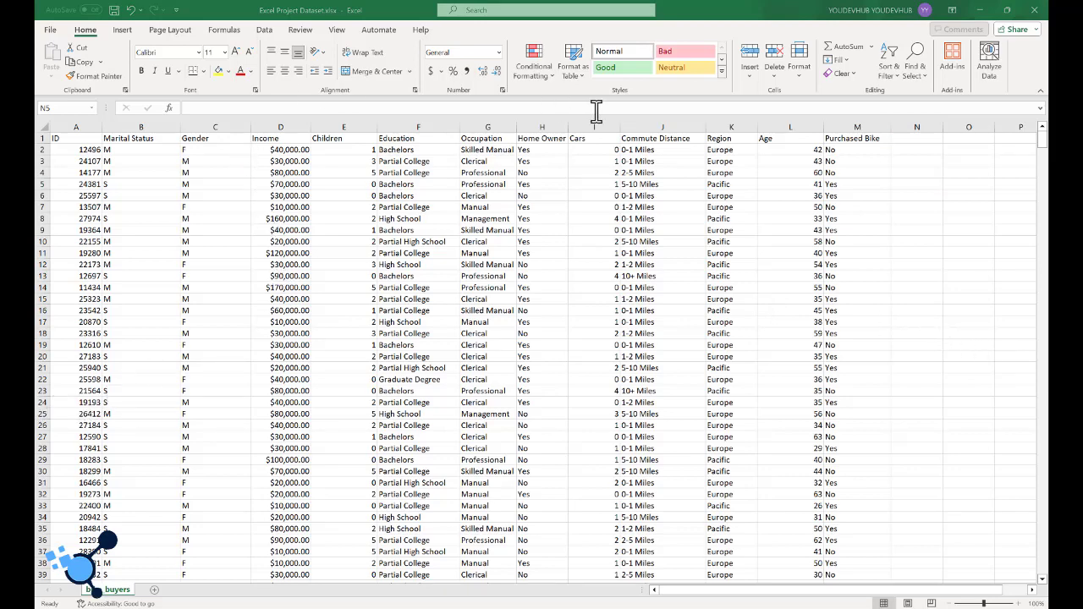
- Remove duplicate rows from the dataset, comparing all columns from ID to Purchased Bike and treating the first row as headers
left_click(264, 31)
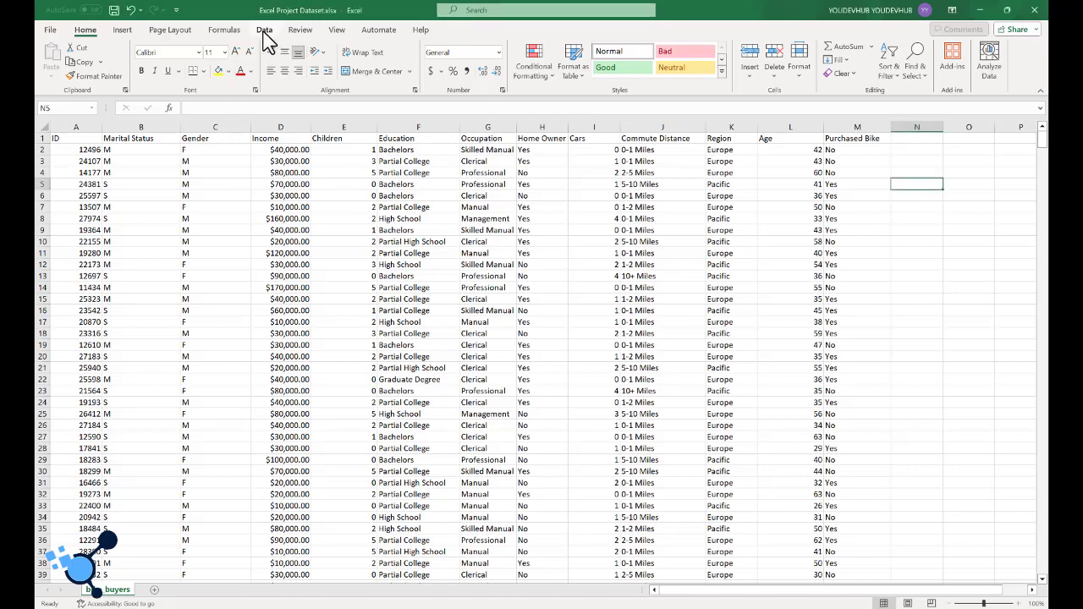
left_click(264, 31)
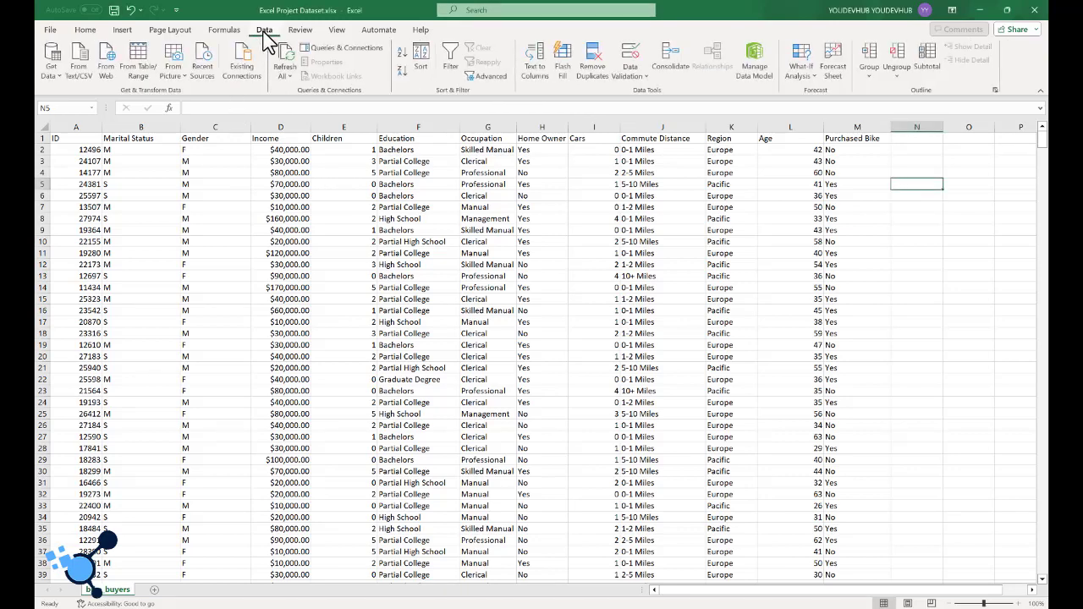
left_click(595, 65)
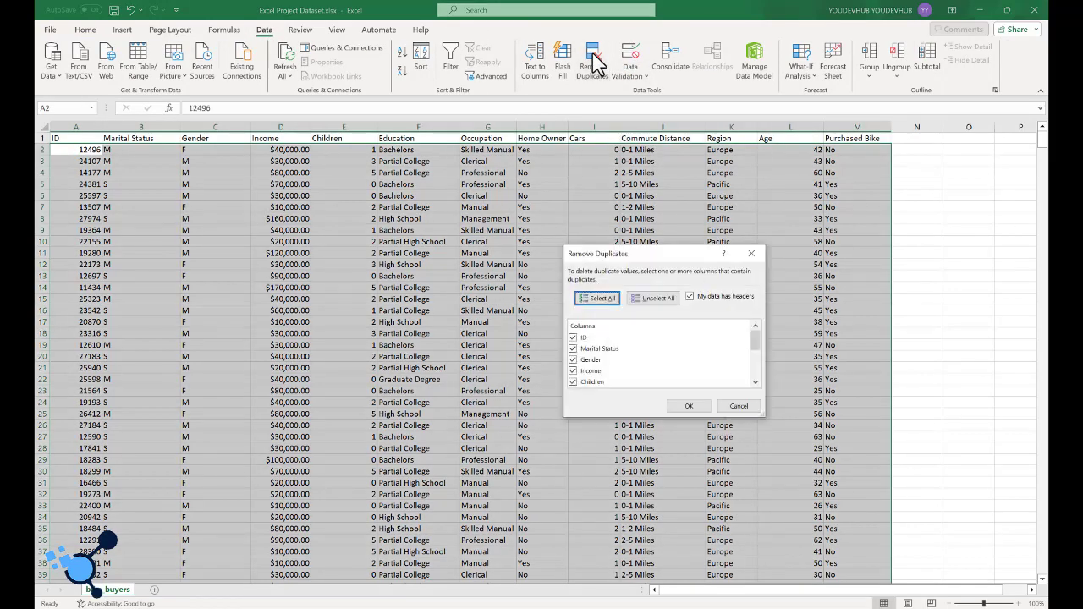
scroll(622, 375, "down", 3)
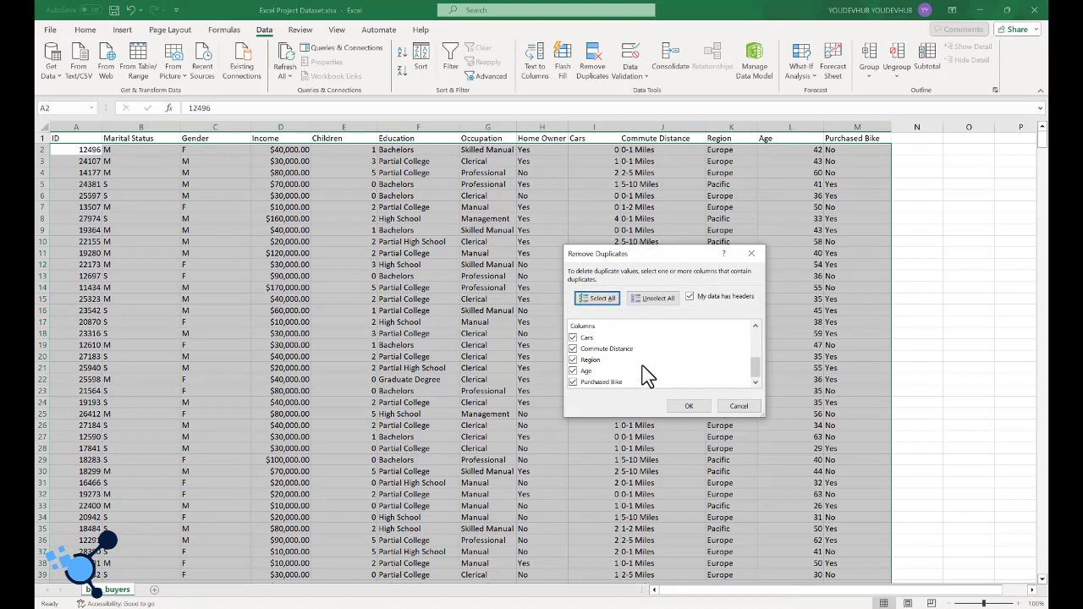
scroll(633, 378, "up", 3)
left_click(688, 406)
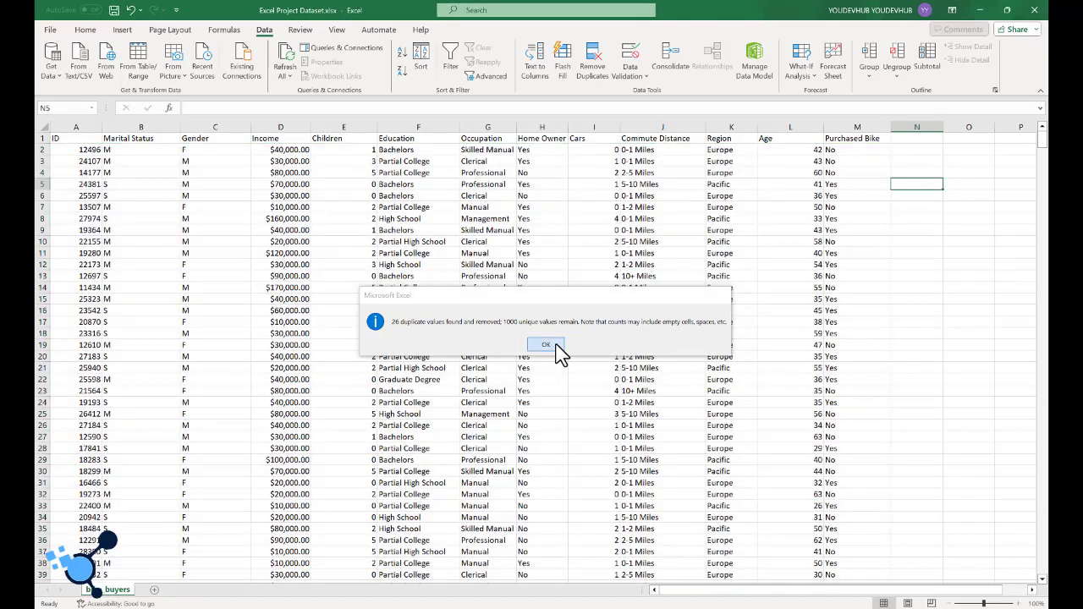
left_click(548, 346)
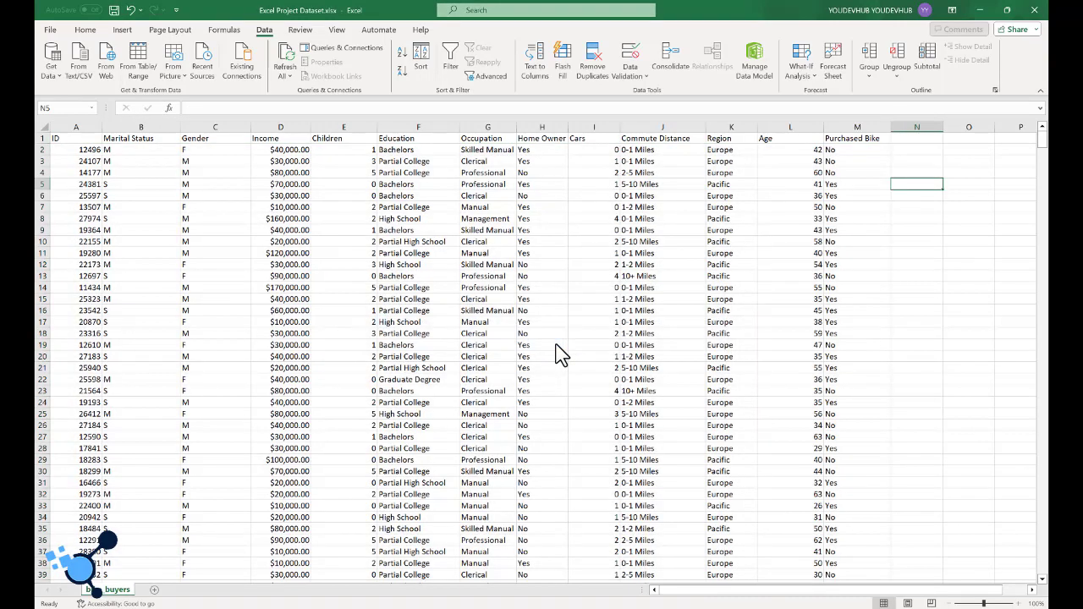
- Turn on filters for the header row and check the distinct values in the Marital Status and Gender columns
left_click(457, 50)
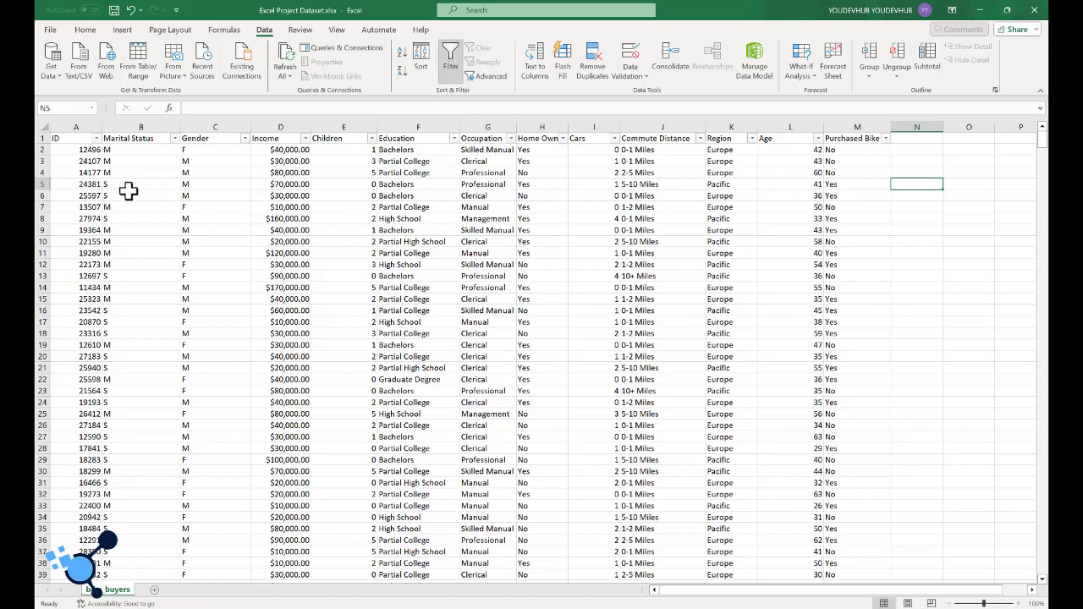
left_click(175, 138)
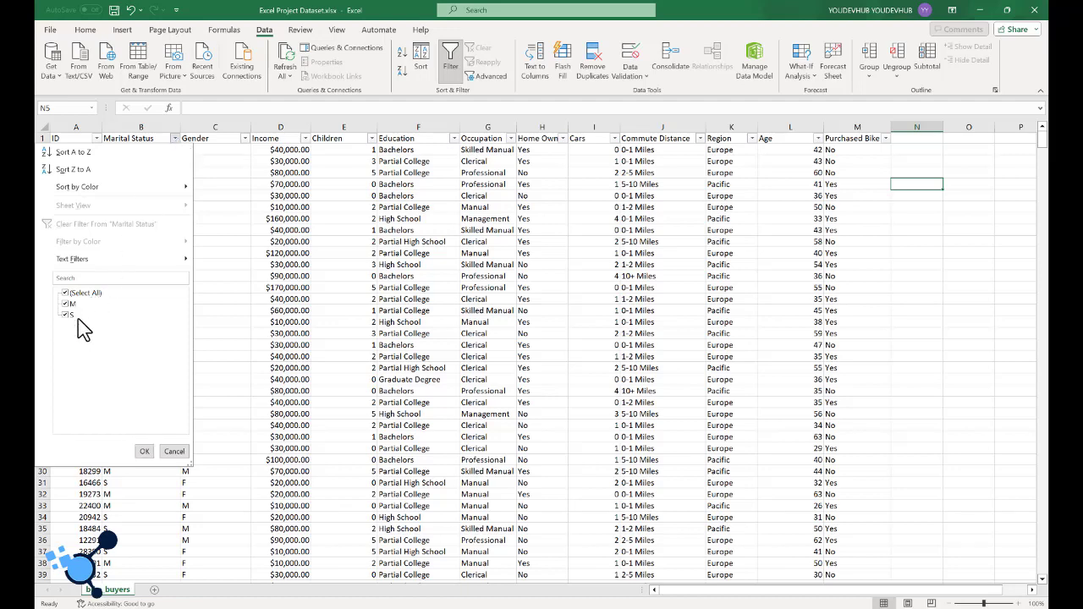
left_click(244, 140)
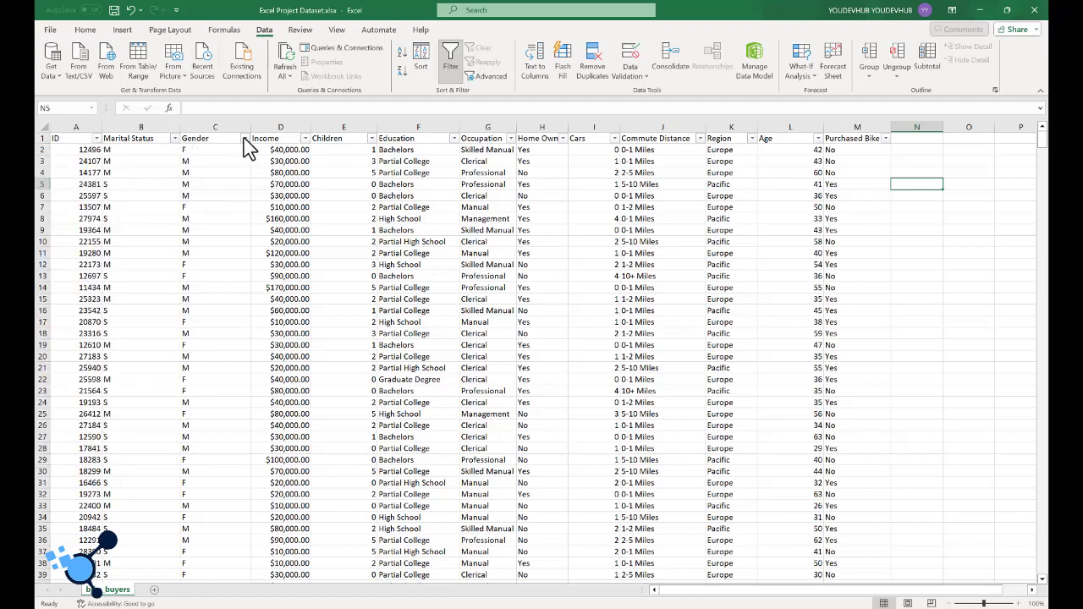
left_click(245, 139)
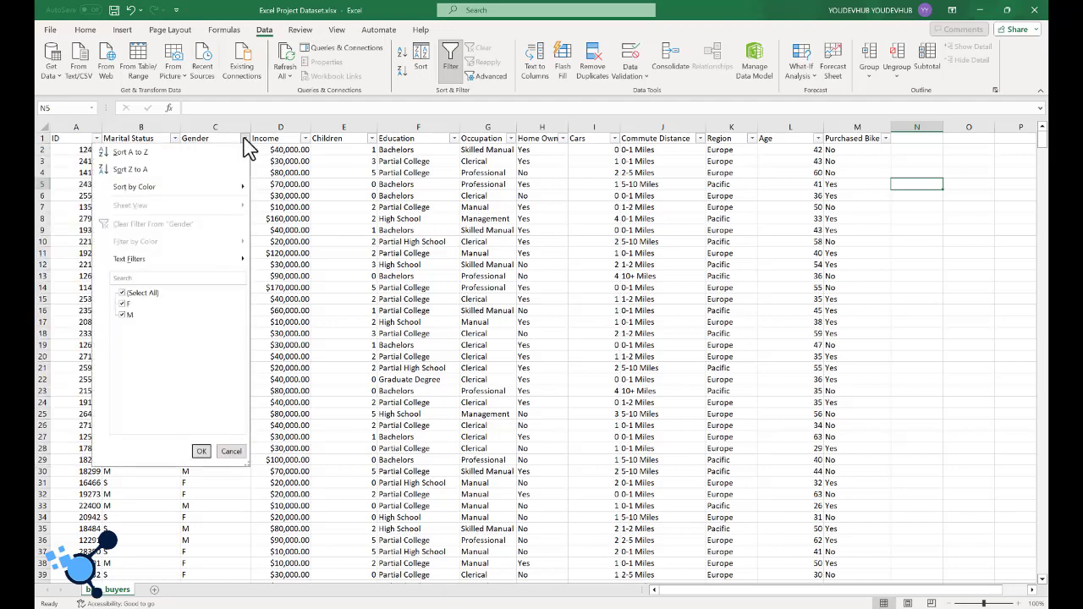
left_click(245, 139)
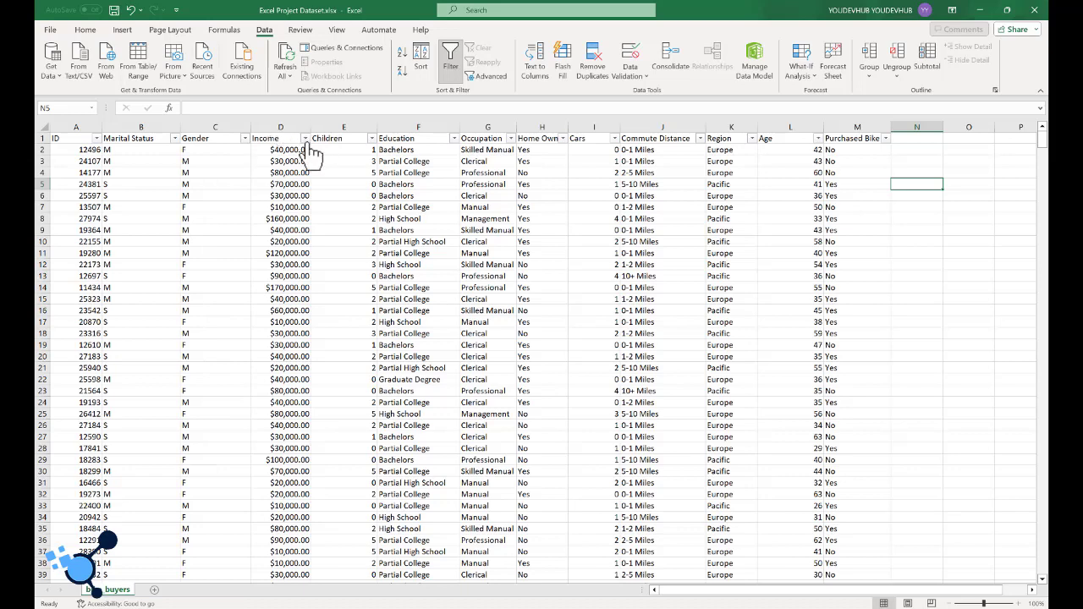
- Examine the distinct filter values of each column from Income through Commute Distance for inconsistencies
left_click(306, 140)
left_click(305, 139)
left_click(371, 140)
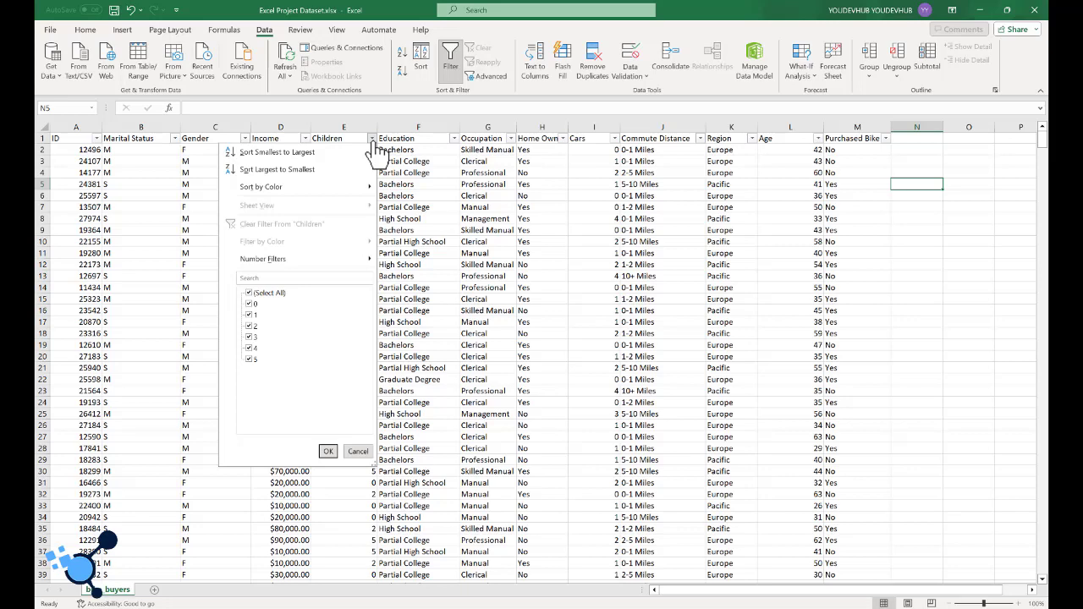
left_click(371, 140)
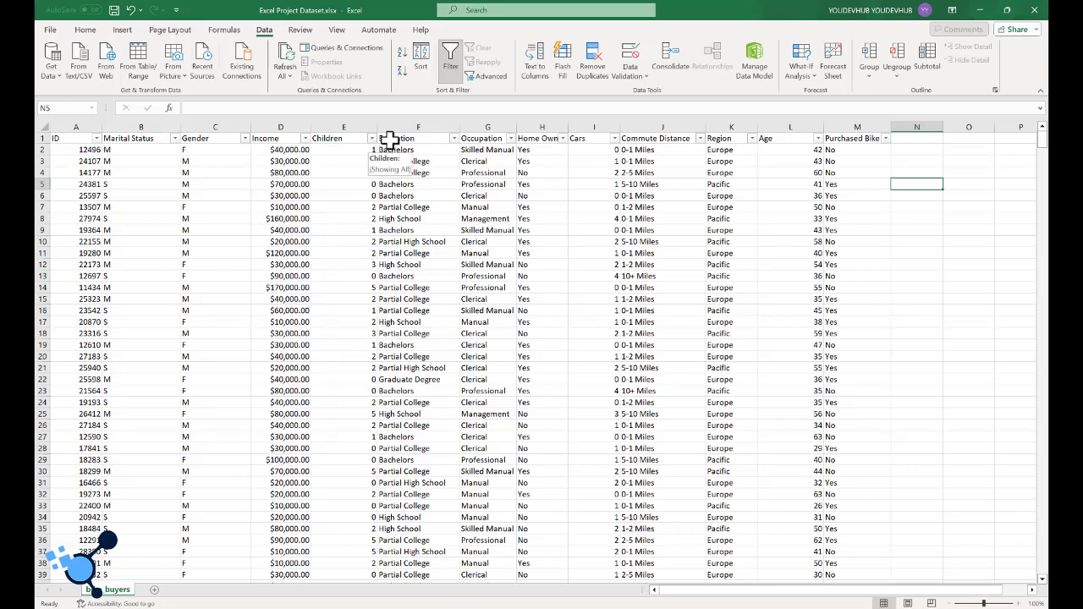
left_click(454, 139)
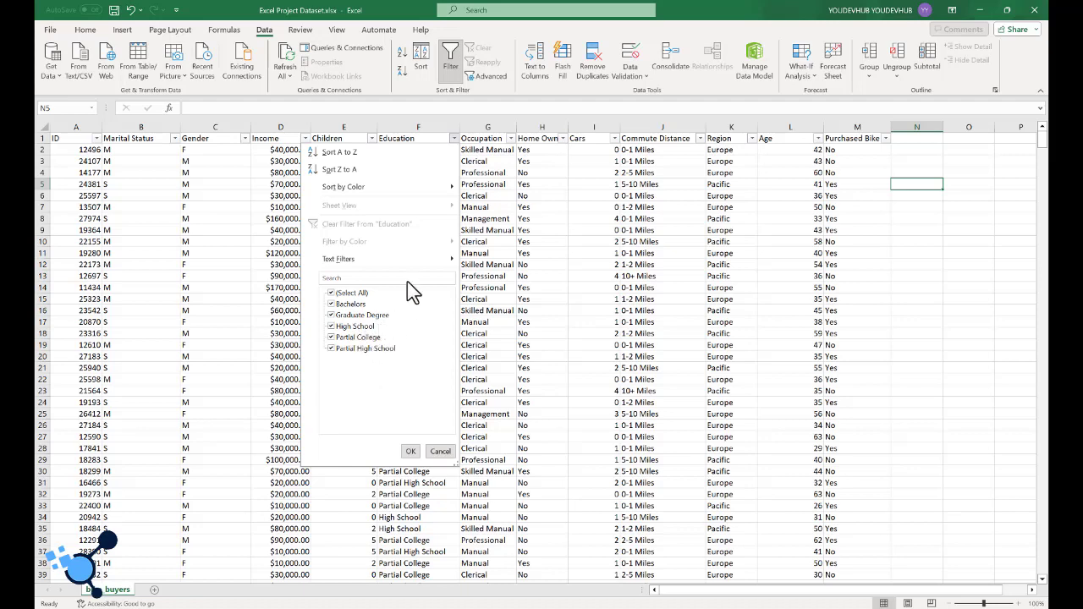
left_click(512, 144)
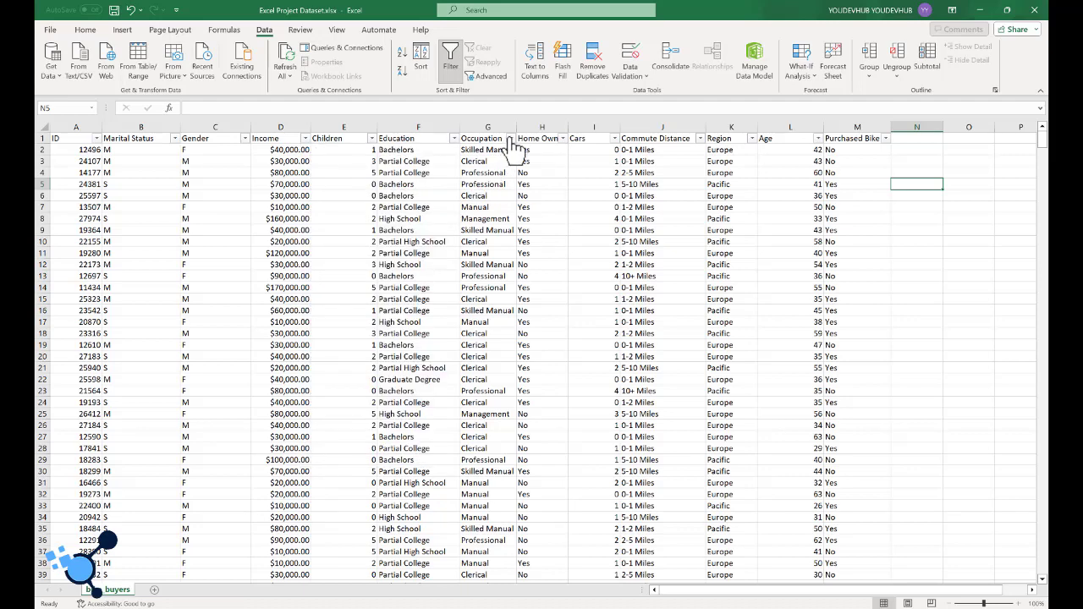
left_click(511, 140)
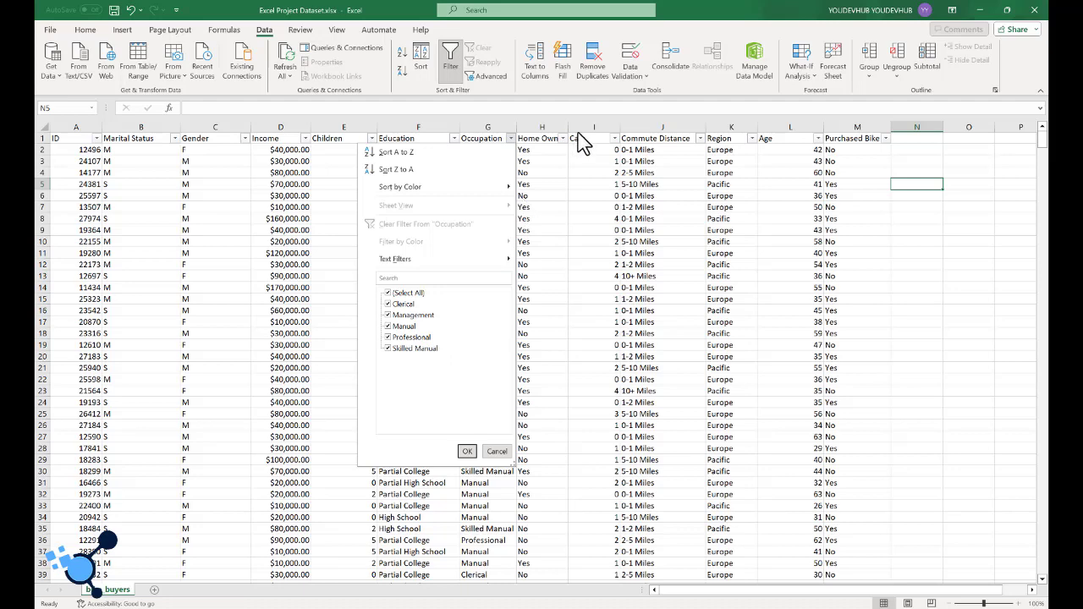
left_click(563, 142)
left_click(562, 138)
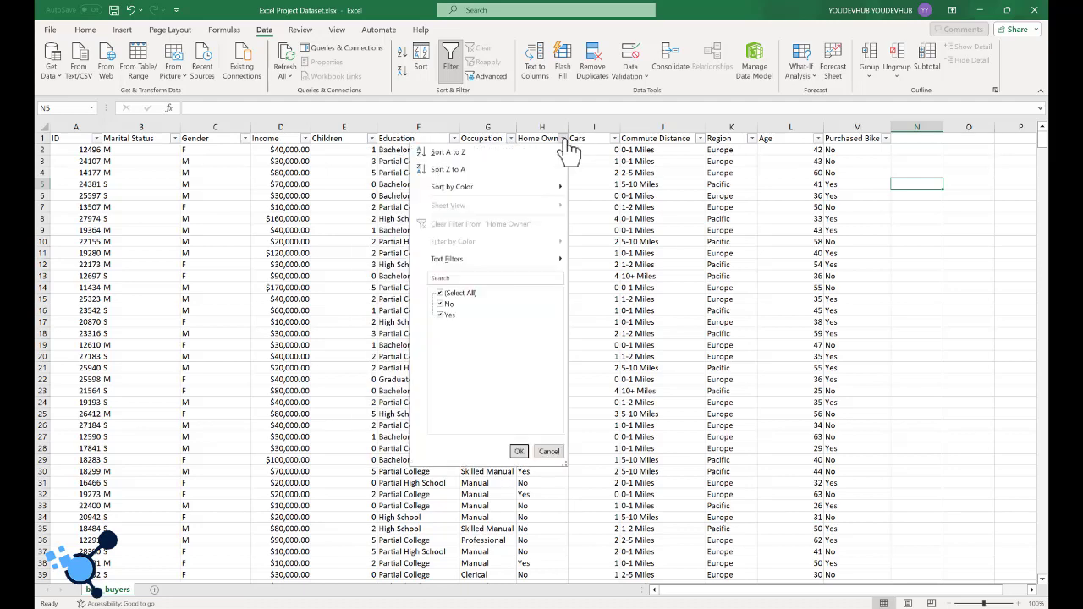
left_click(614, 139)
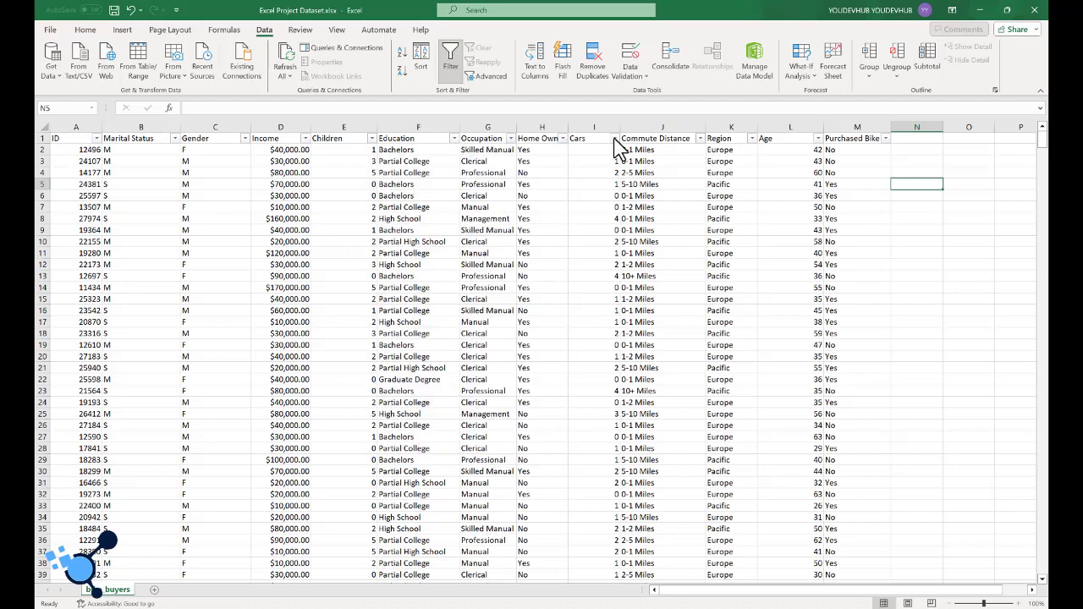
left_click(613, 138)
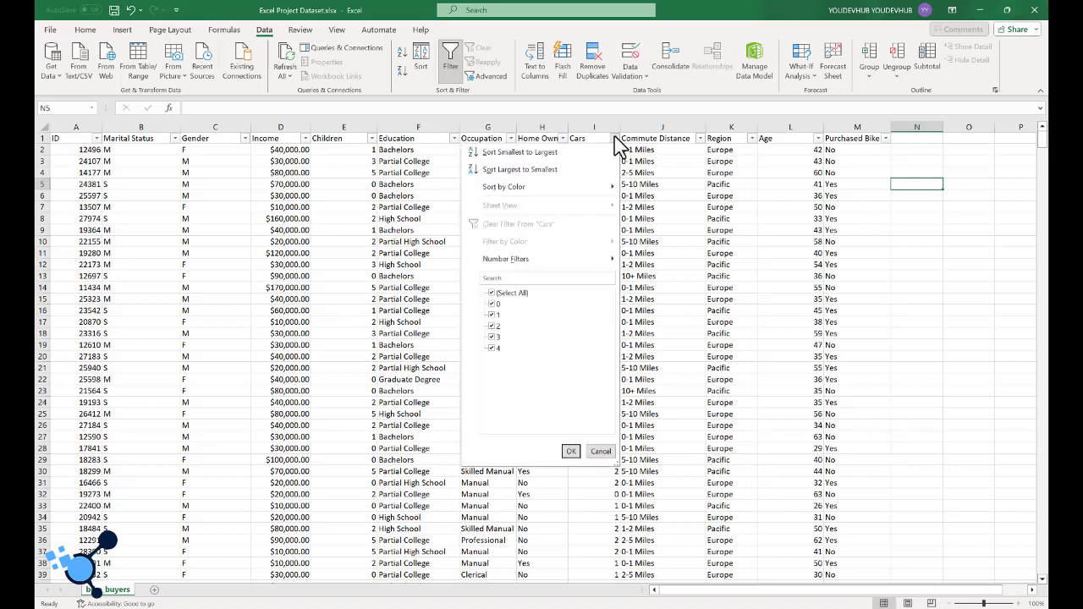
left_click(699, 140)
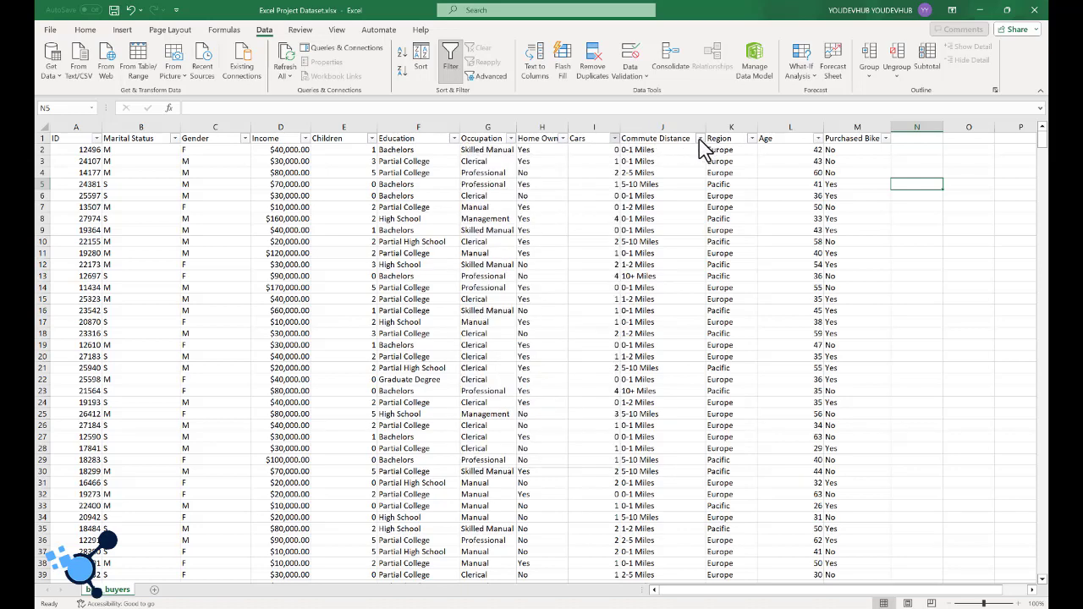
left_click(698, 139)
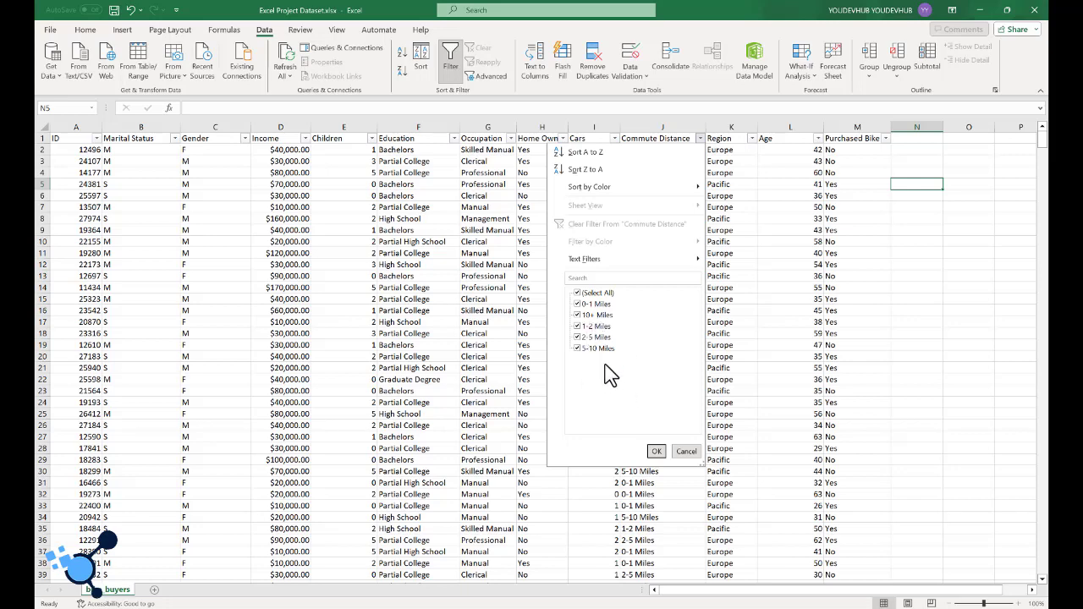
- Examine the distinct filter values of the Region, Age and Purchased Bike columns for inconsistencies
left_click(755, 146)
left_click(750, 138)
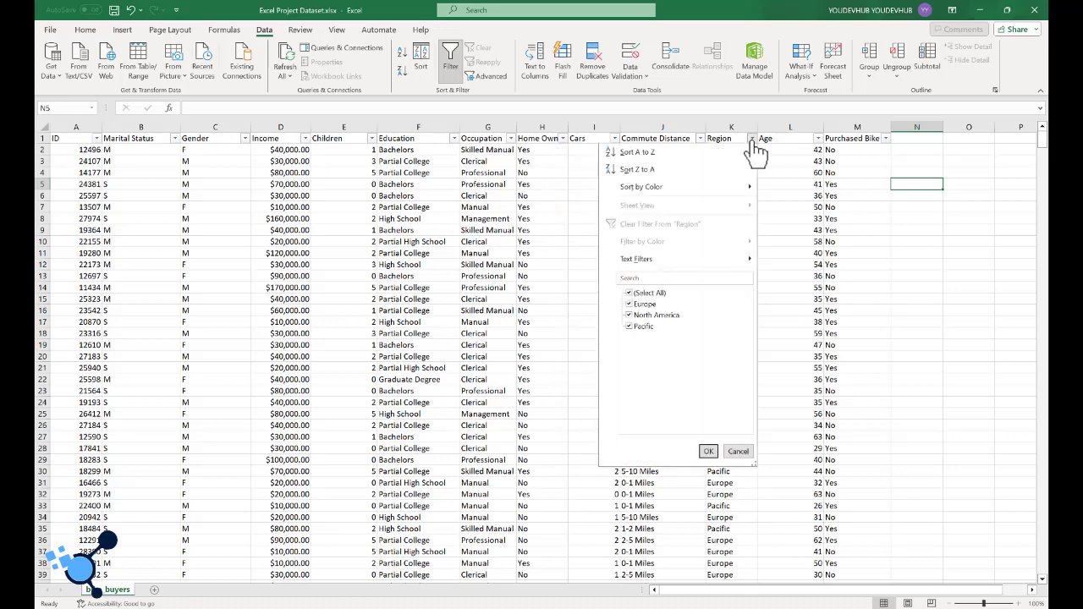
left_click(817, 139)
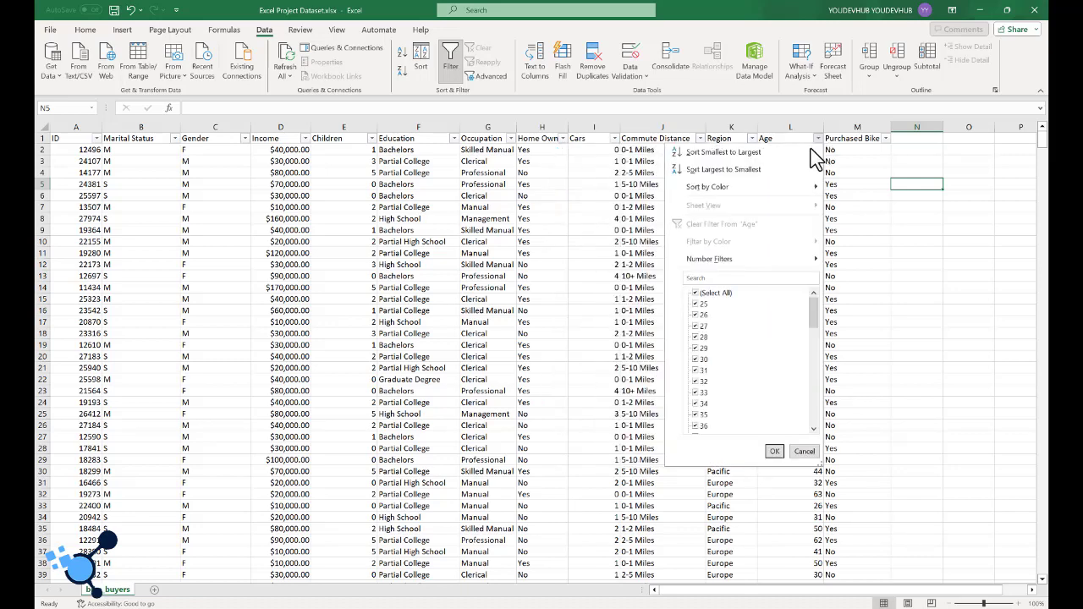
scroll(710, 334, "down", 12)
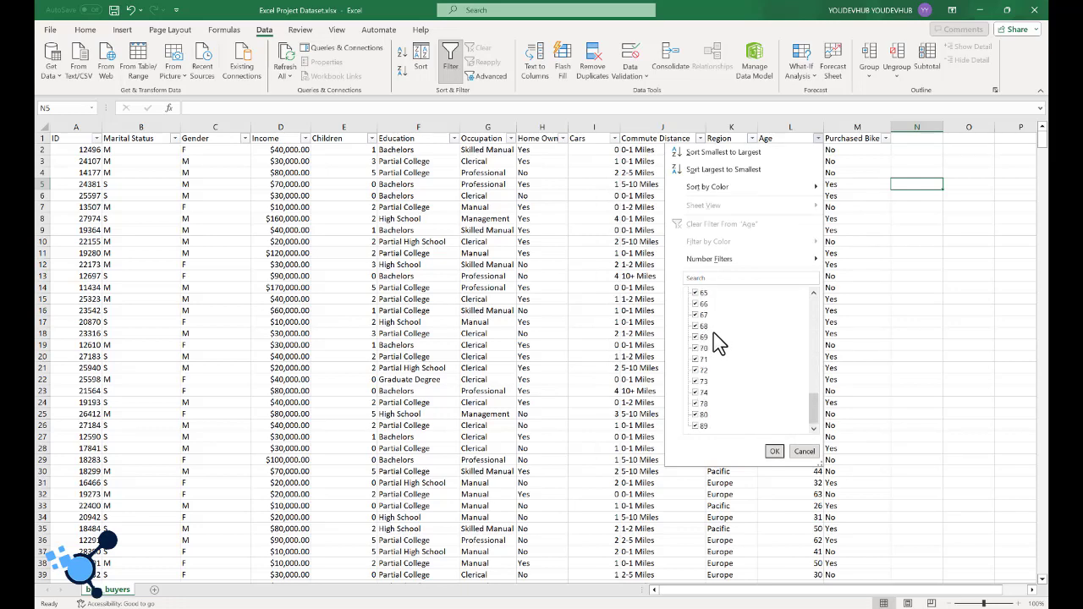
scroll(710, 345, "up", 12)
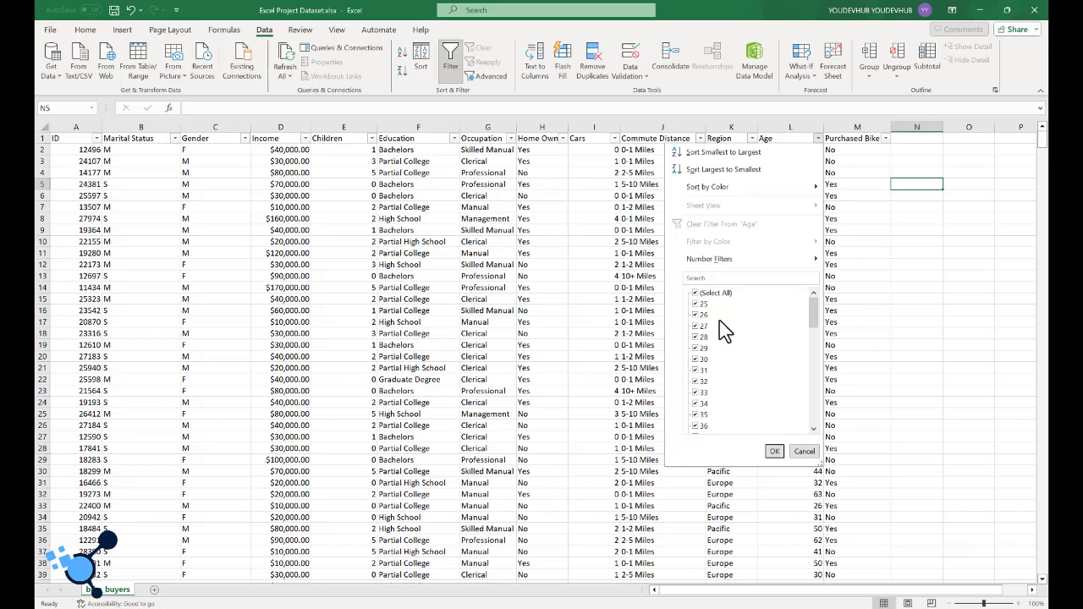
left_click(886, 139)
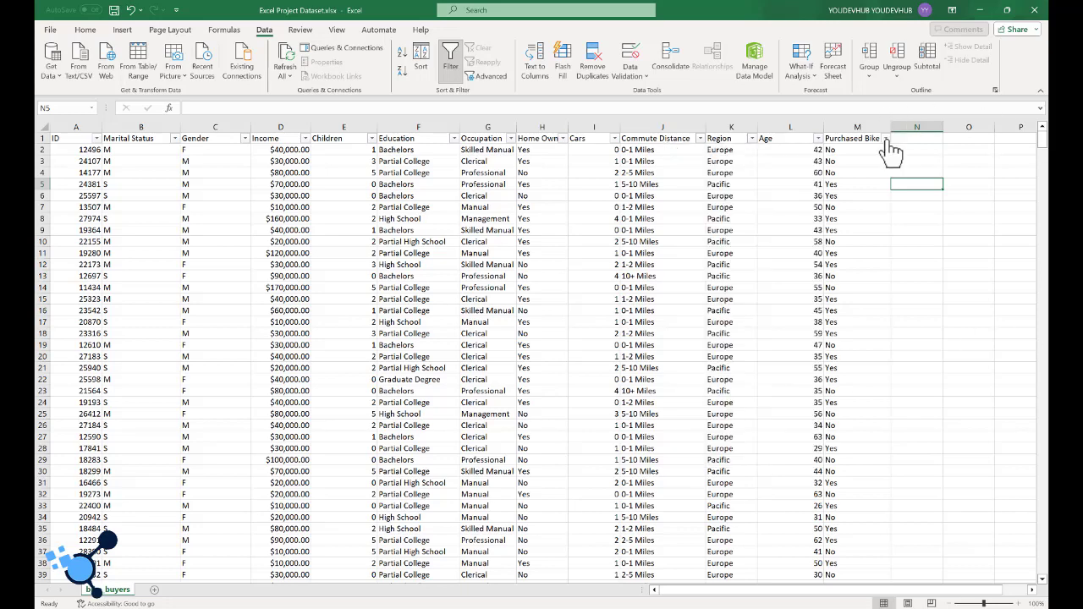
left_click(886, 139)
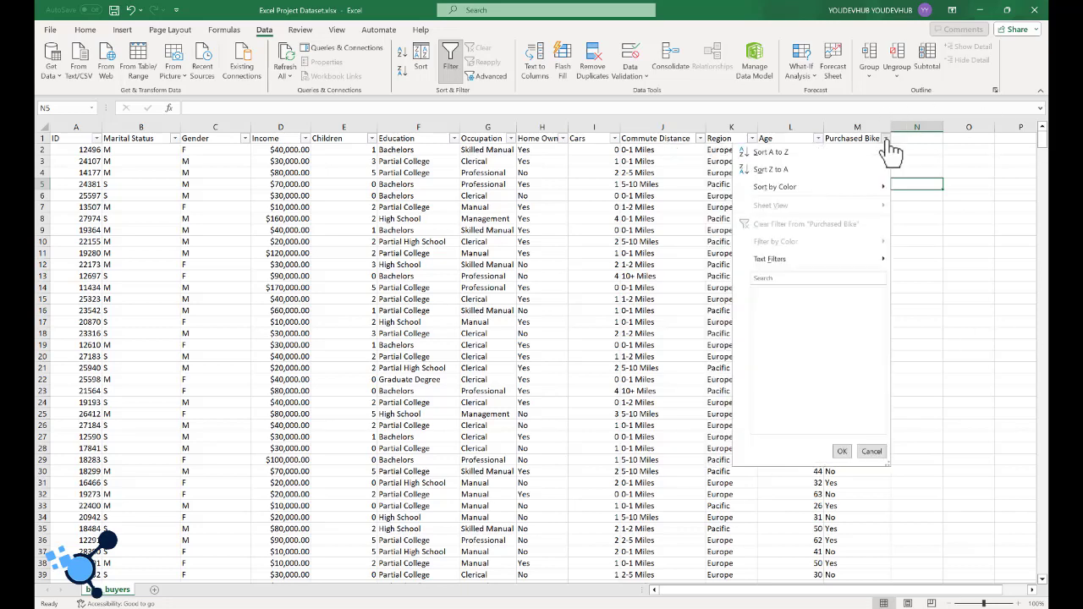
left_click(989, 315)
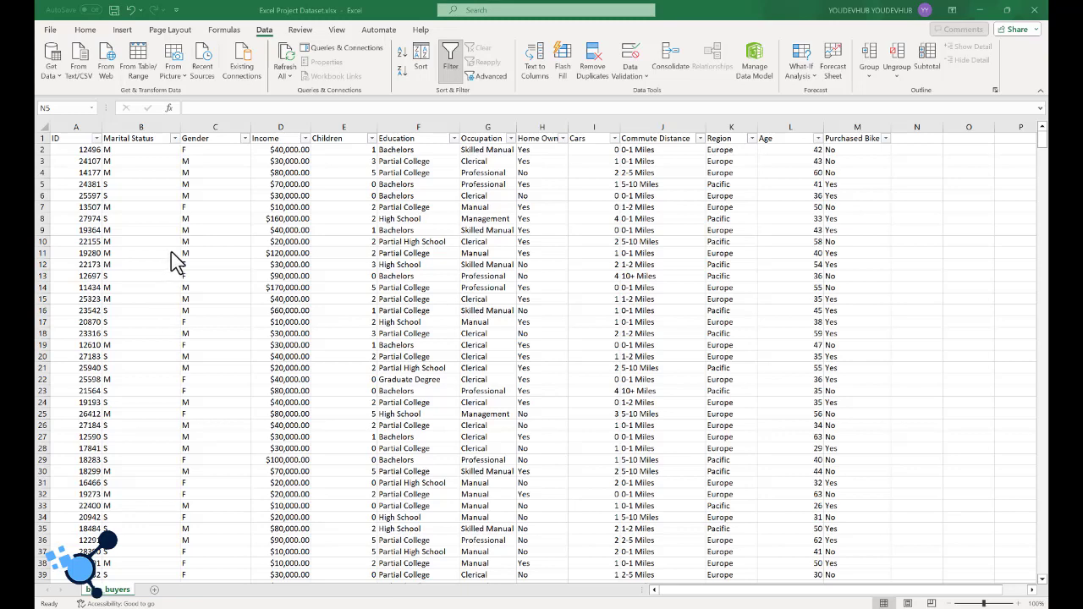
- Undo the header filters, the recent column widening and the duplicate removal in the bike buyers dataset
left_click(203, 307)
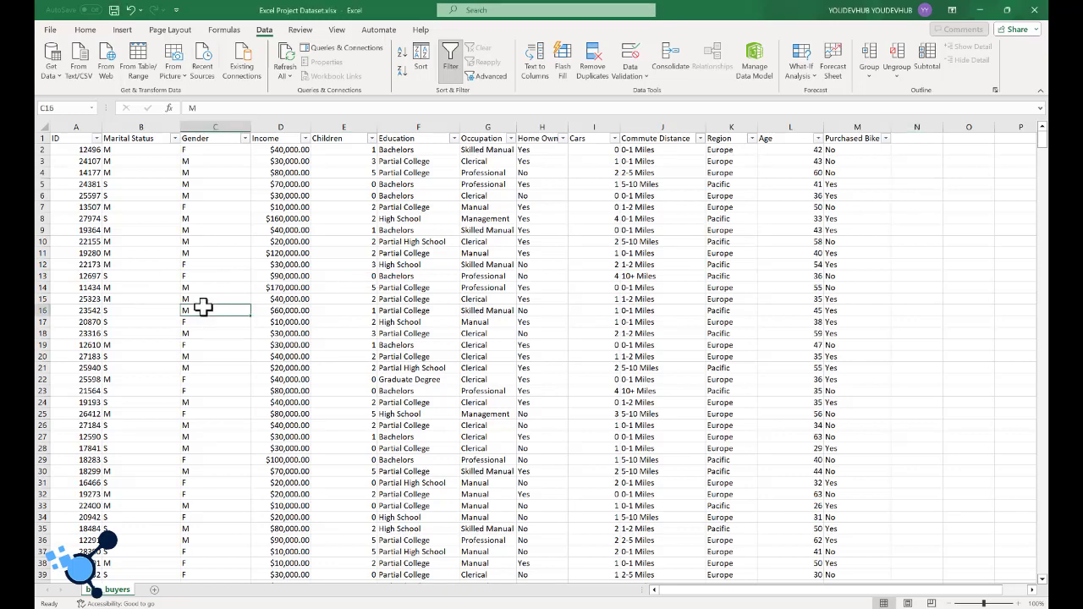
key("ctrl+shift+l")
key("ctrl+z")
key("ctrl+z")
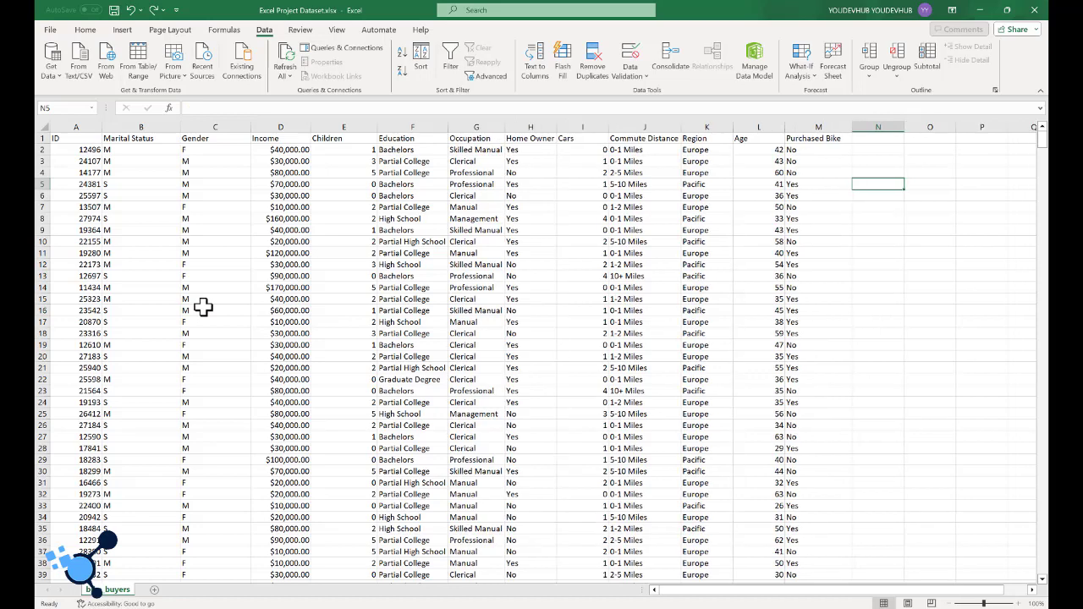
key("ctrl+z")
key("ctrl+z")
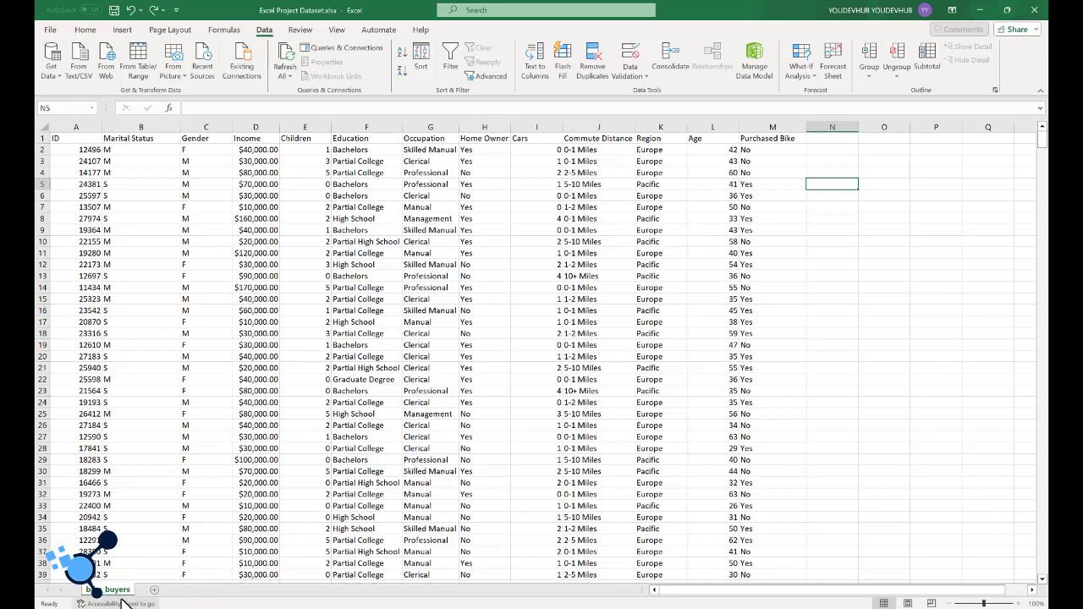
- Add a new worksheet after the bike buyers sheet and rename it Working Sheet
left_click(154, 591)
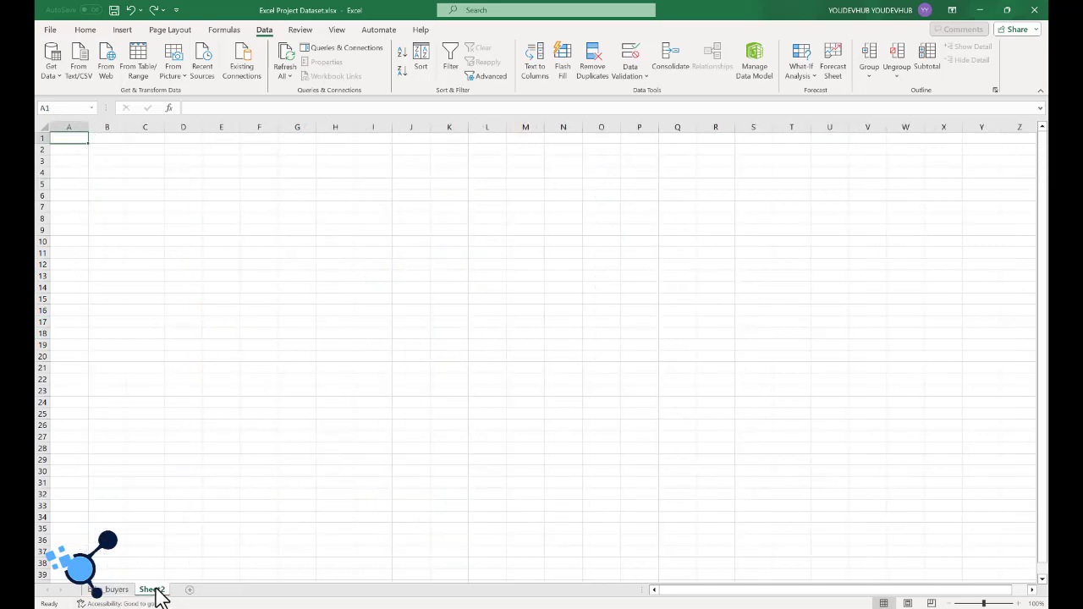
right_click(155, 591)
left_click(218, 466)
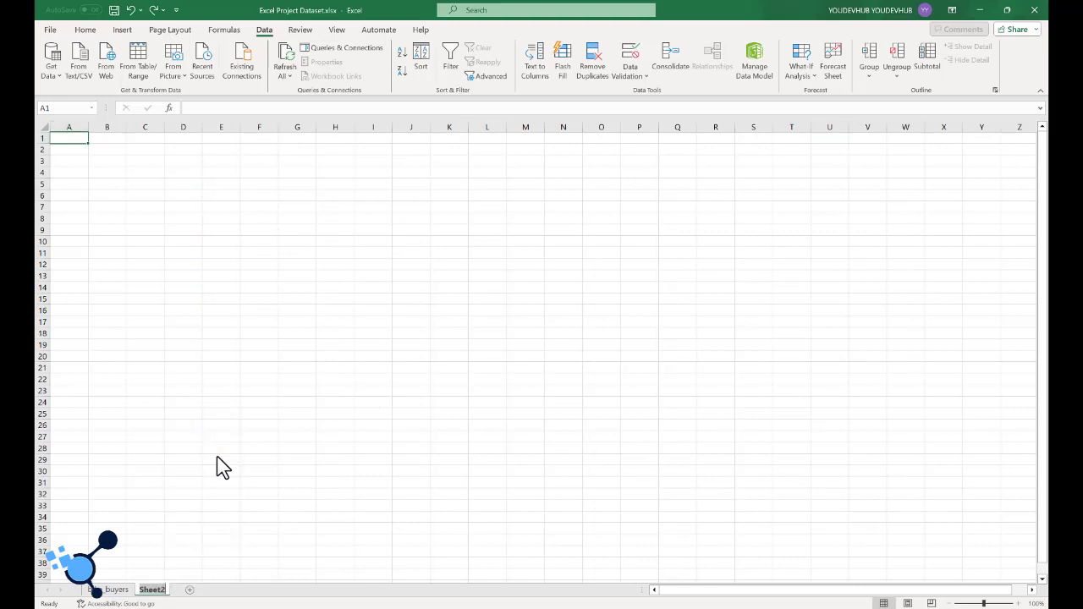
type("Working")
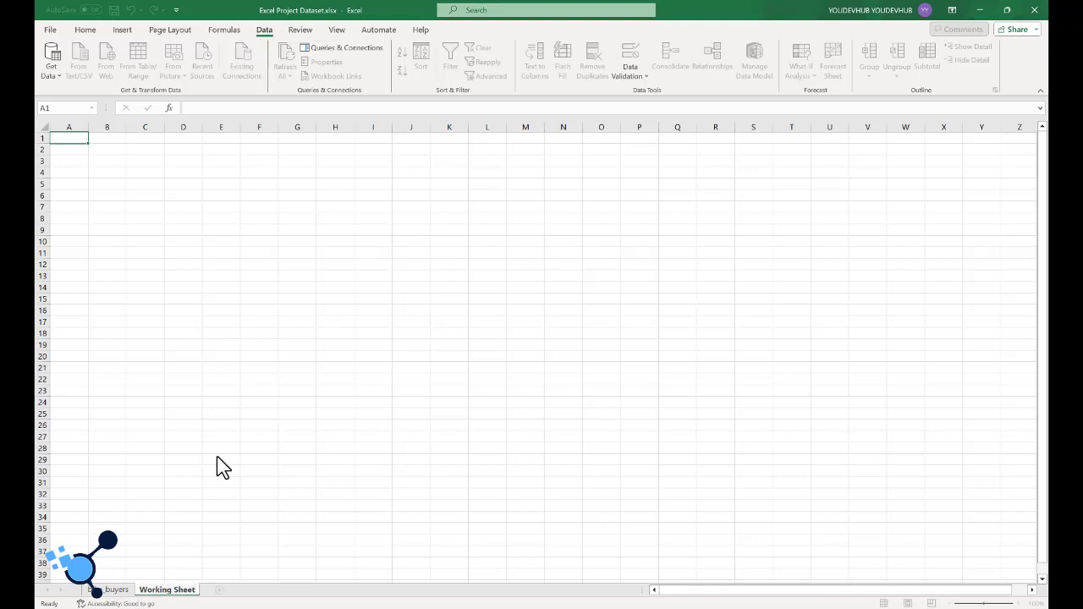
type(" Sheet")
key("Return")
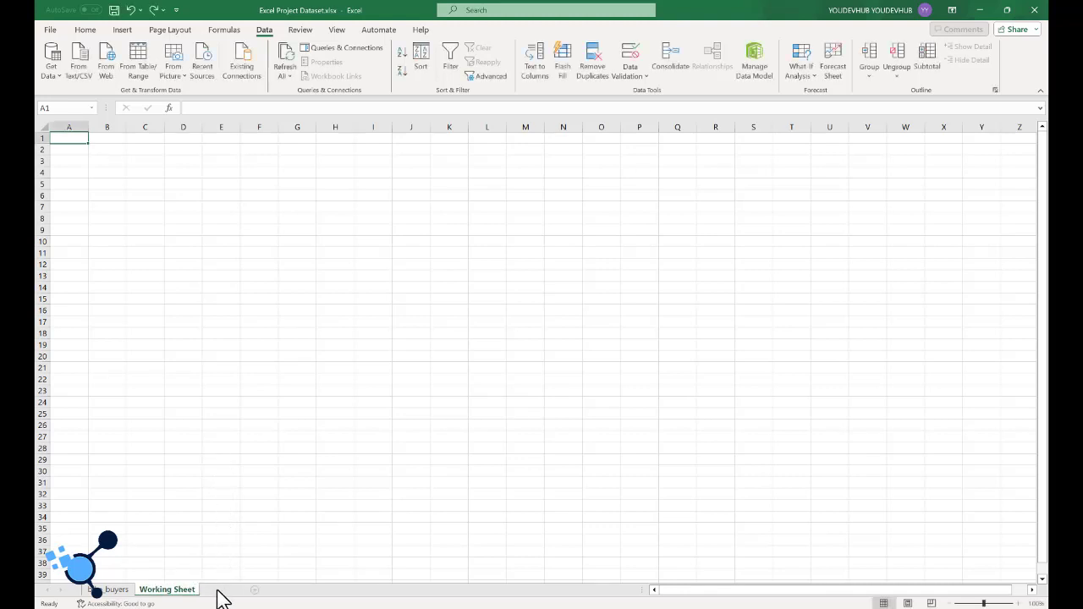
- Add another worksheet after Working Sheet and rename it Pivot table
left_click(218, 596)
type("Pivot")
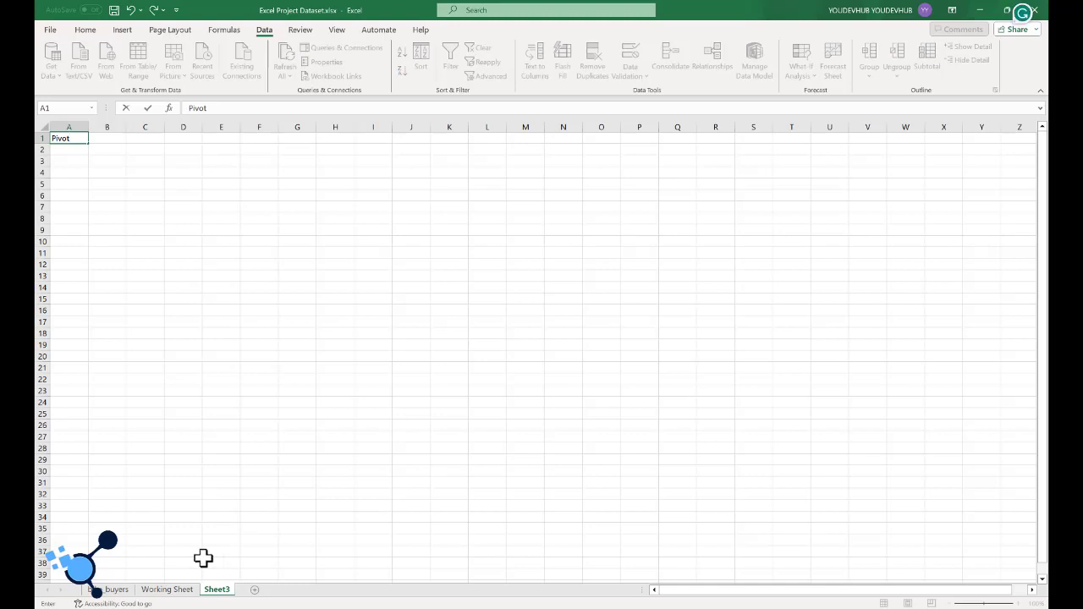
key("Escape")
right_click(218, 594)
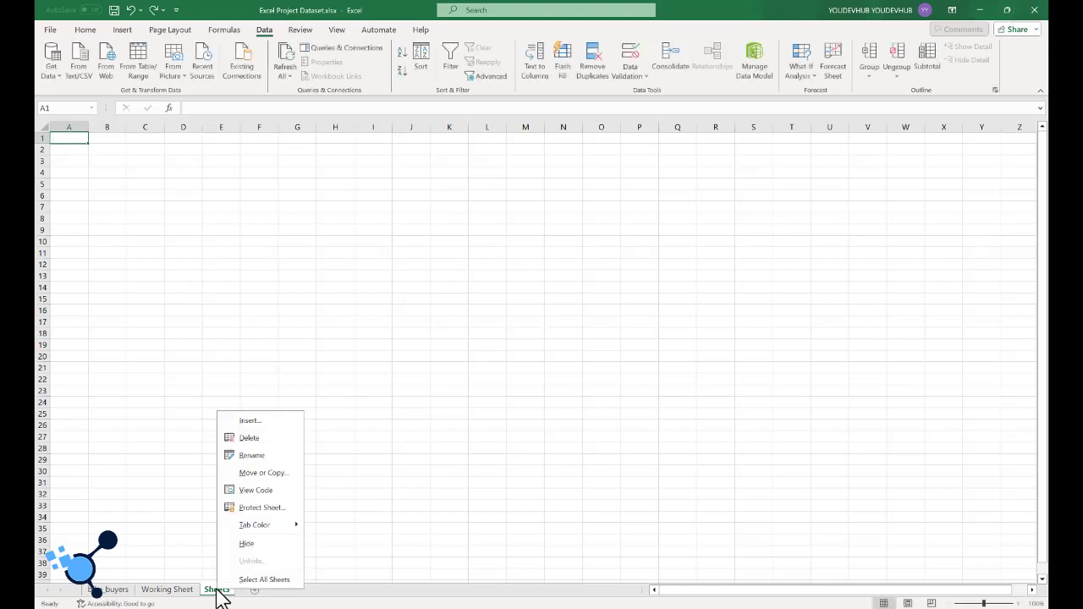
left_click(261, 460)
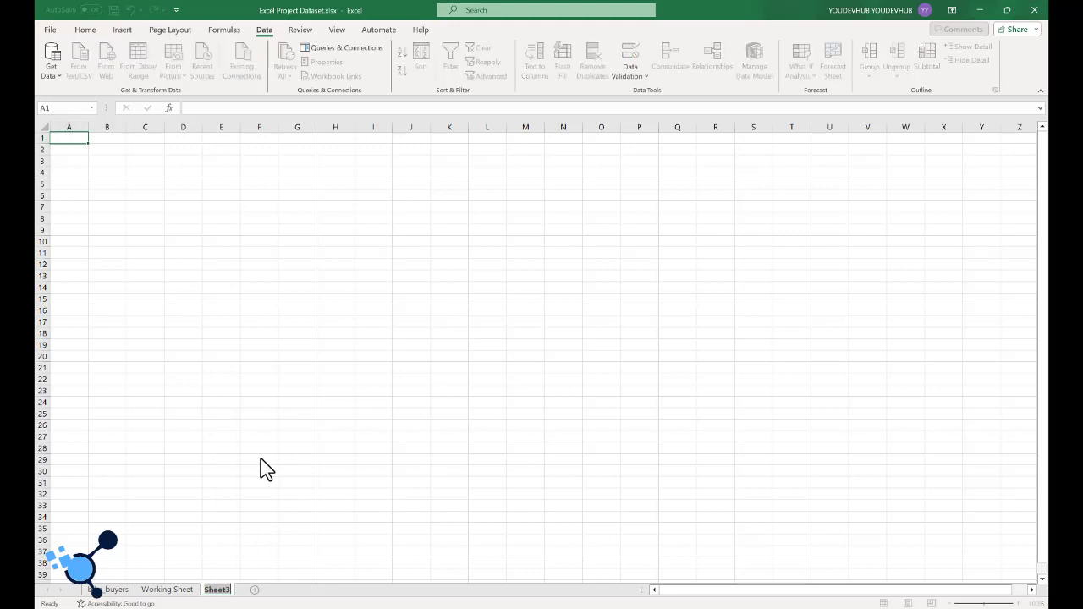
type("Pivot table")
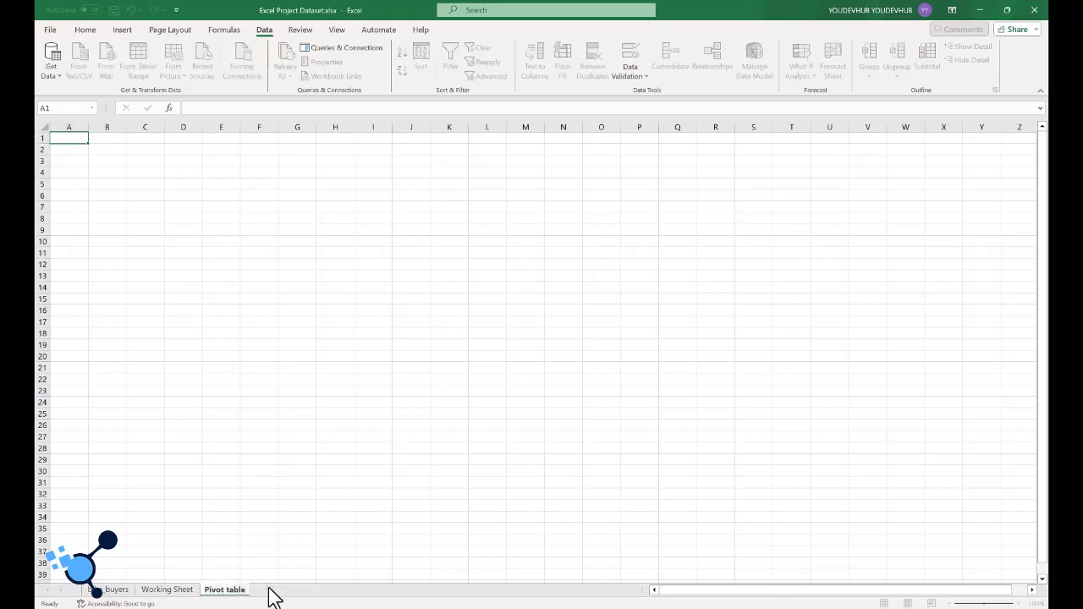
key("Return")
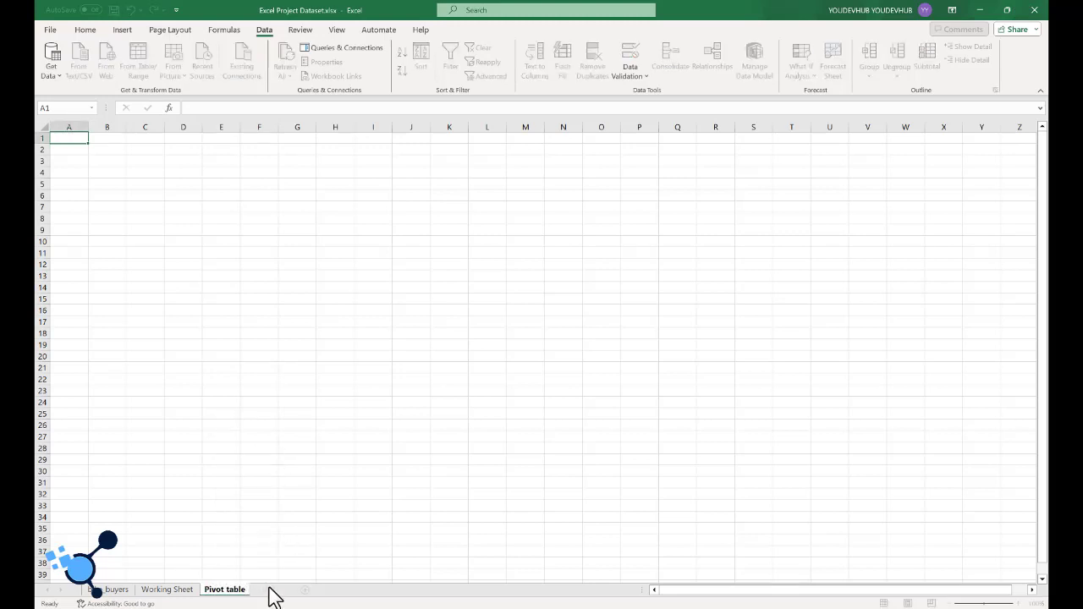
- Add a worksheet after the Pivot table sheet and rename it Dashboard
left_click(269, 591)
right_click(270, 592)
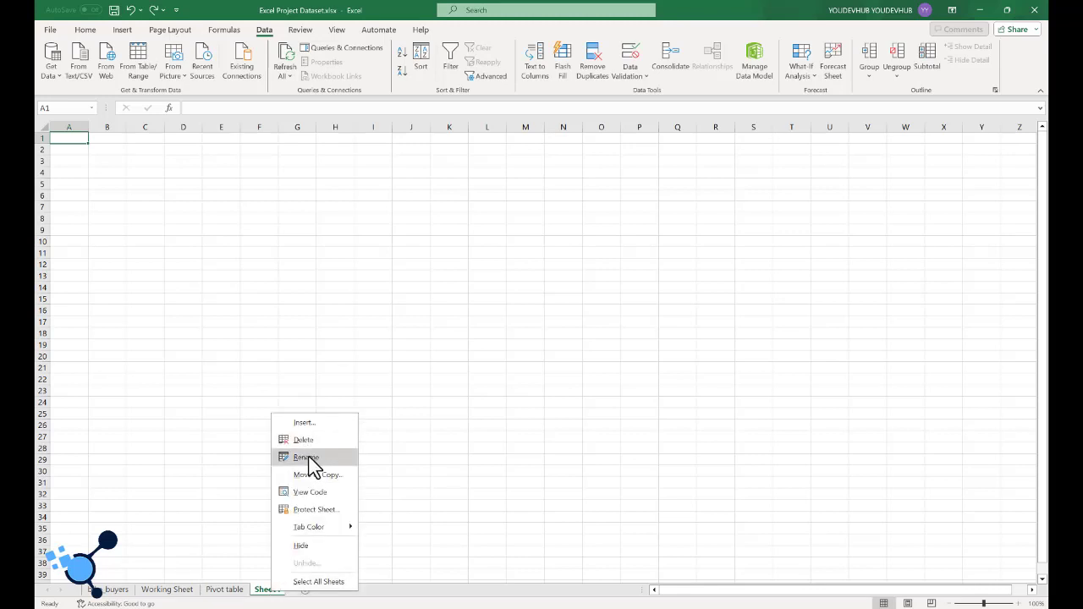
left_click(310, 461)
type("Dashboard")
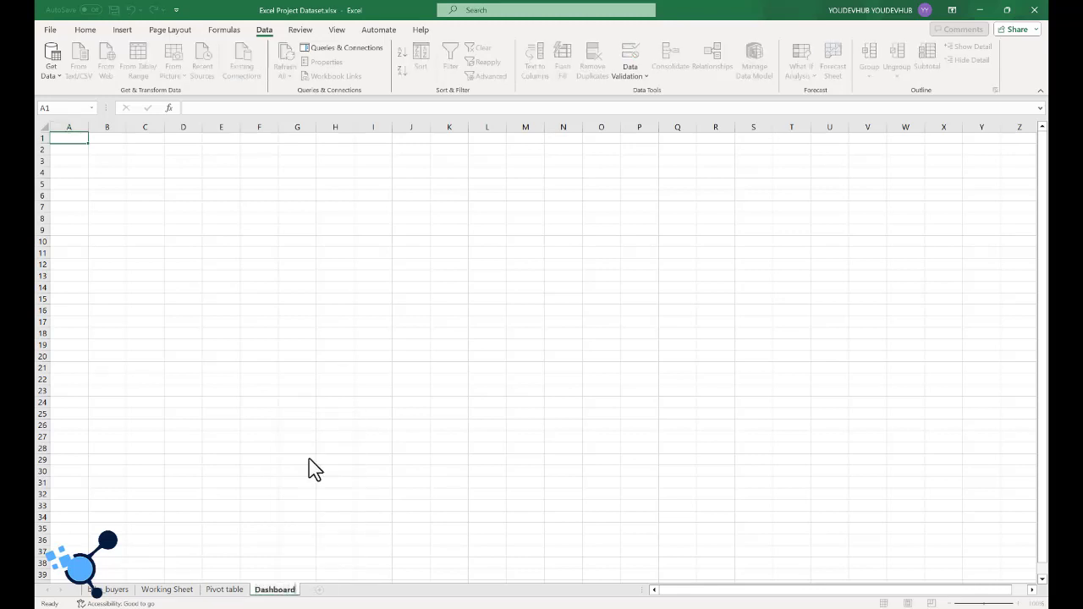
left_click(356, 528)
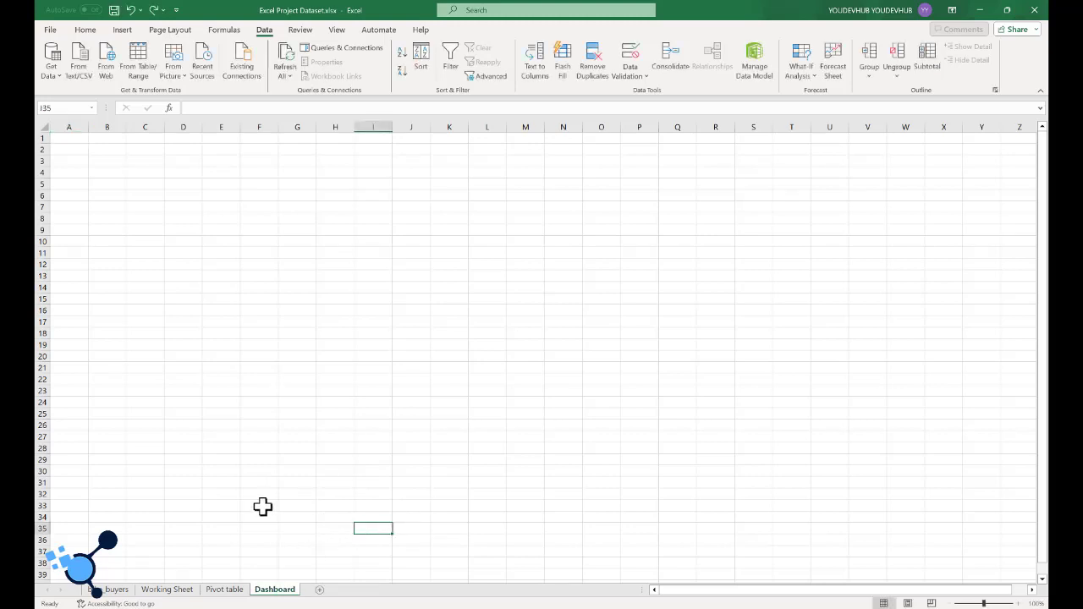
- Copy the entire dataset from the bike buyers sheet and paste it into Working Sheet starting at cell A1
left_click(110, 593)
left_click(129, 433)
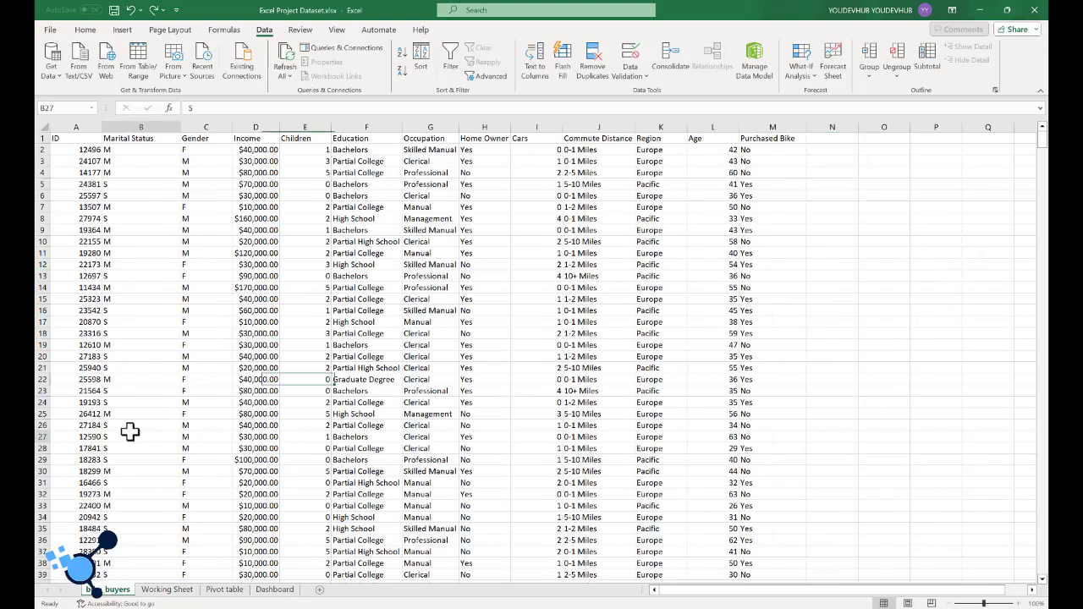
key("ctrl+a")
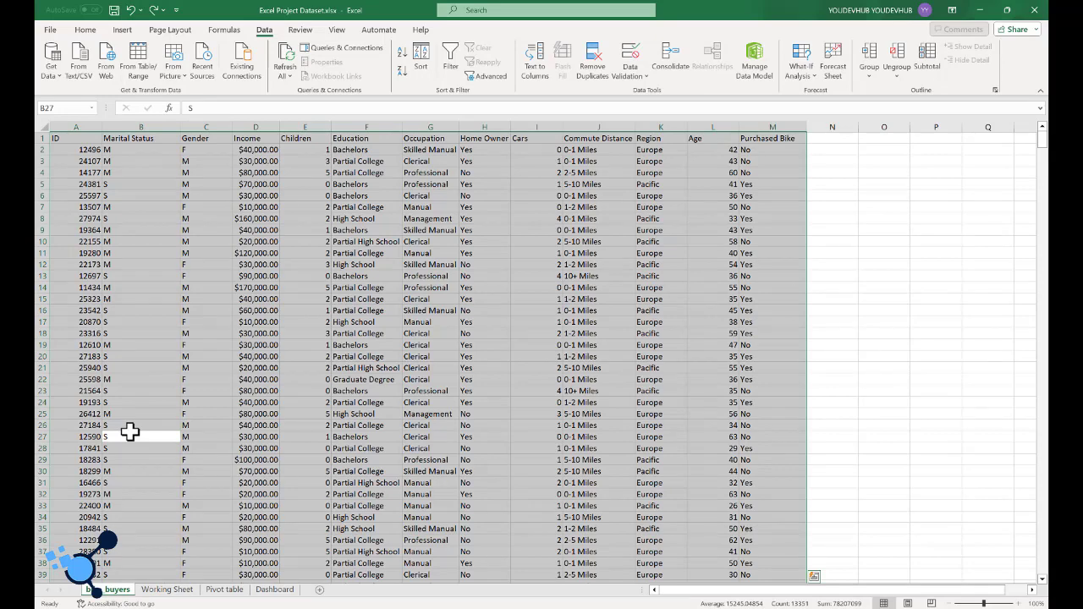
key("ctrl+c")
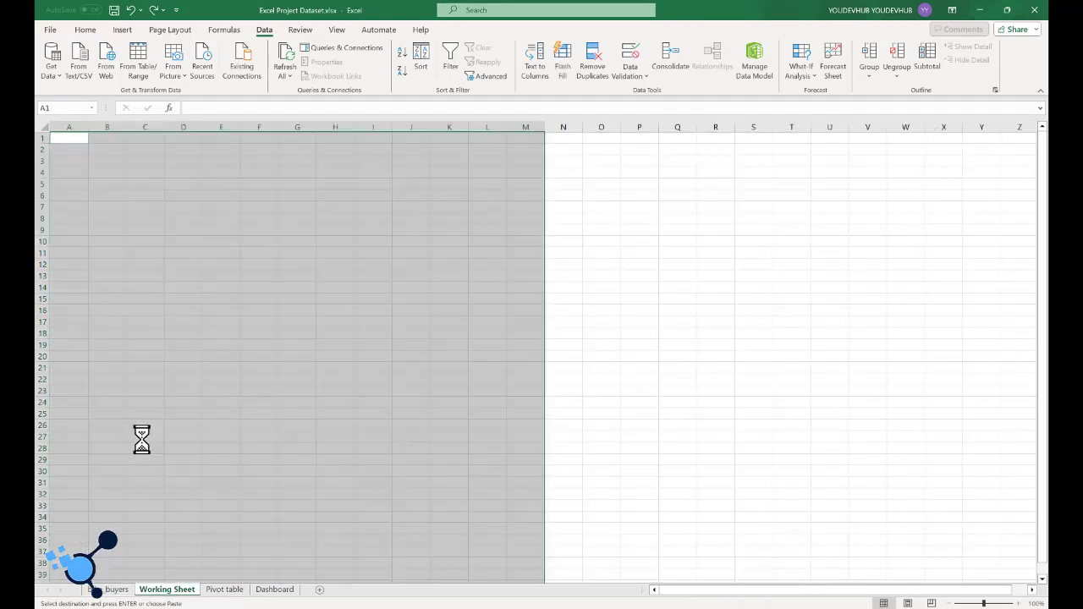
- Widen the Marital Status, Gender, Occupation, Education and Commute Distance columns in Working Sheet to give their contents more room
double_click(202, 127)
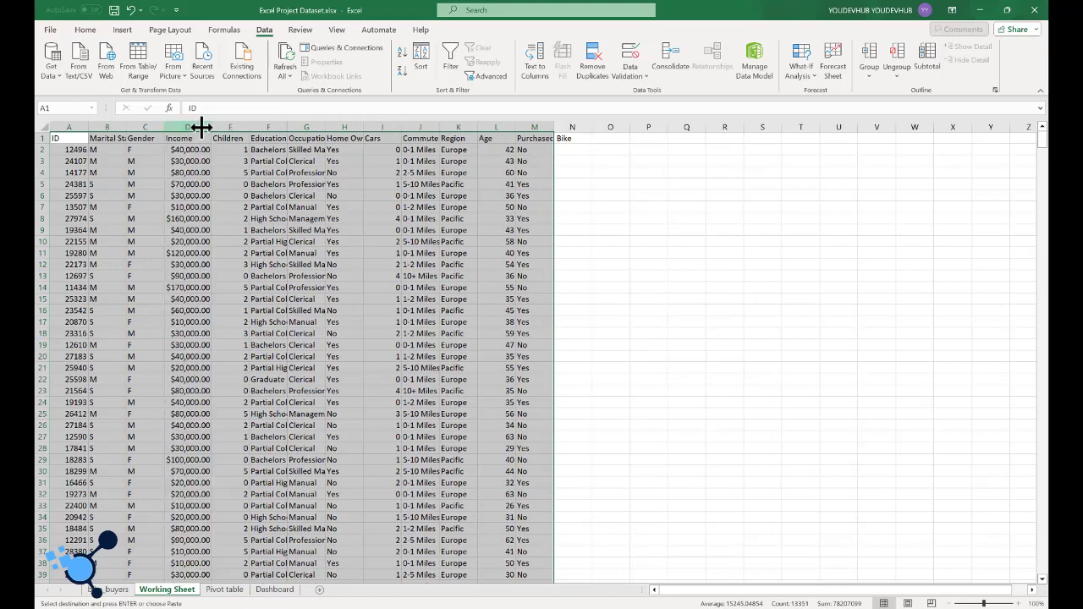
double_click(125, 127)
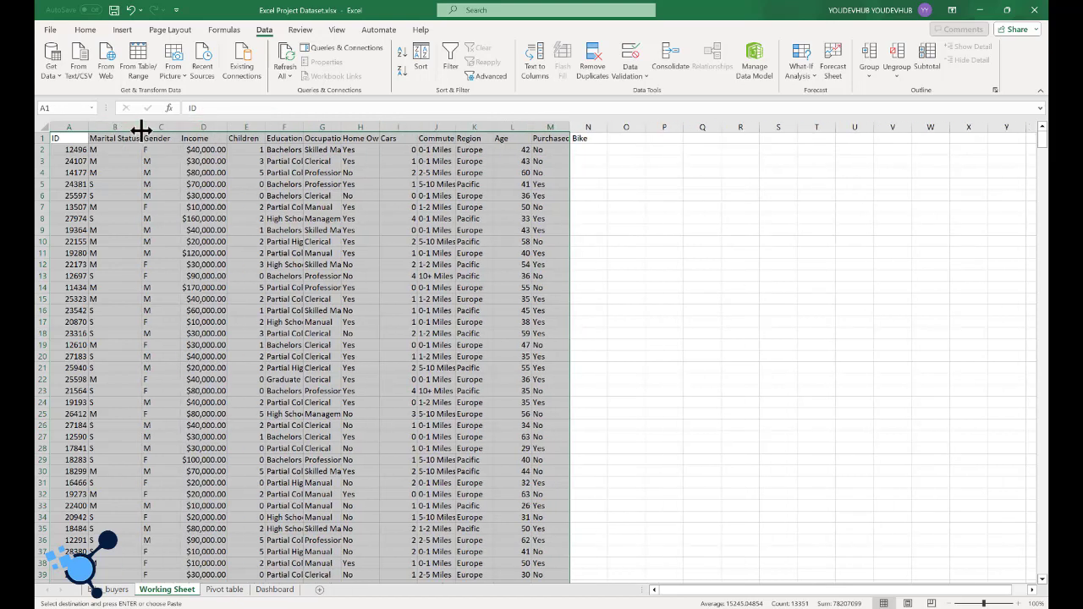
double_click(180, 127)
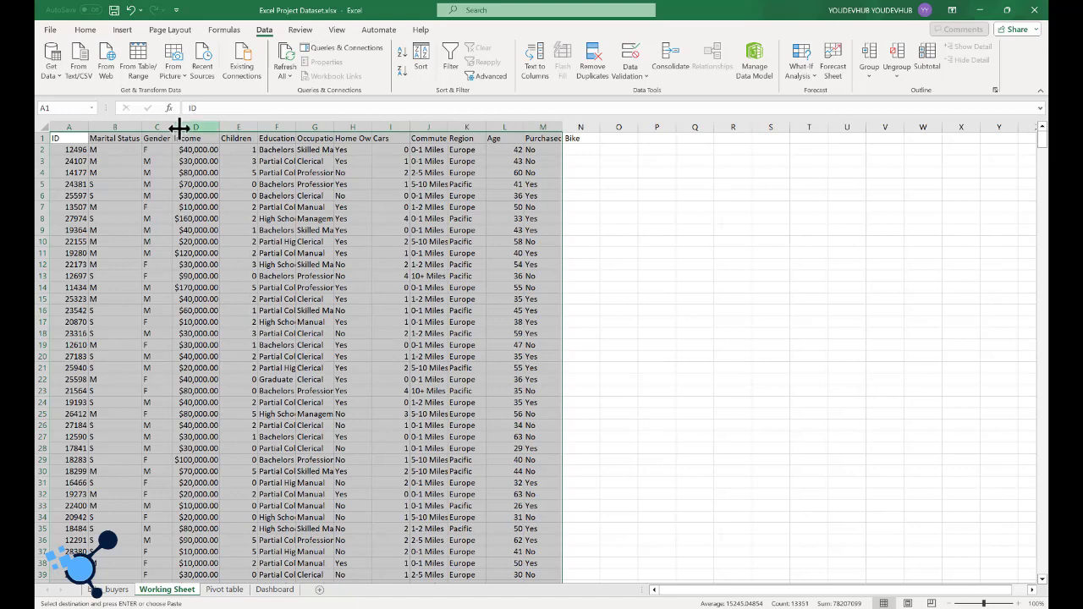
left_click_drag(180, 127, 203, 127)
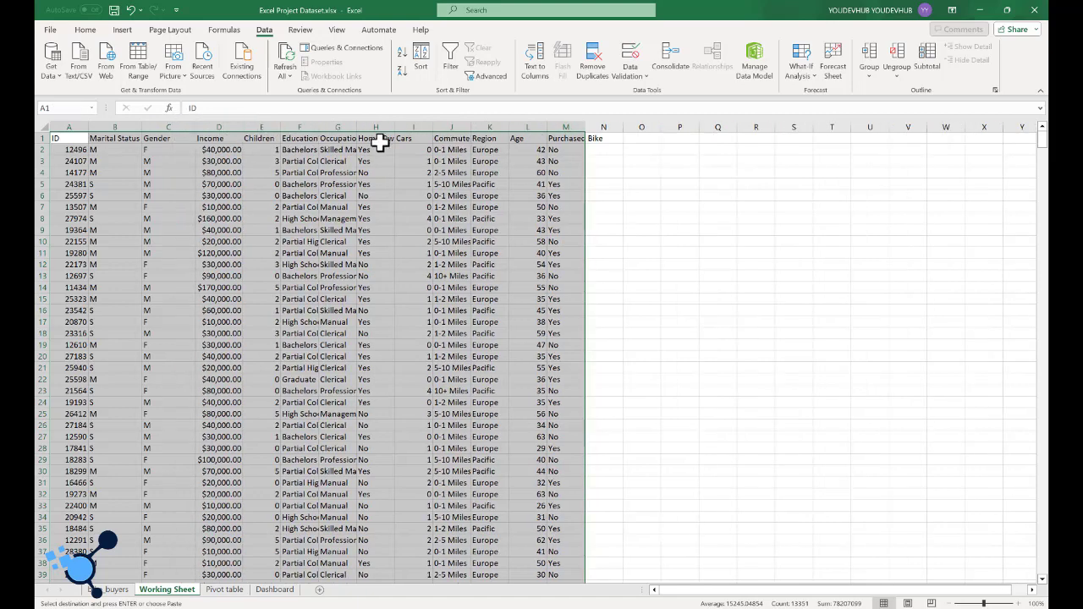
left_click_drag(357, 127, 396, 127)
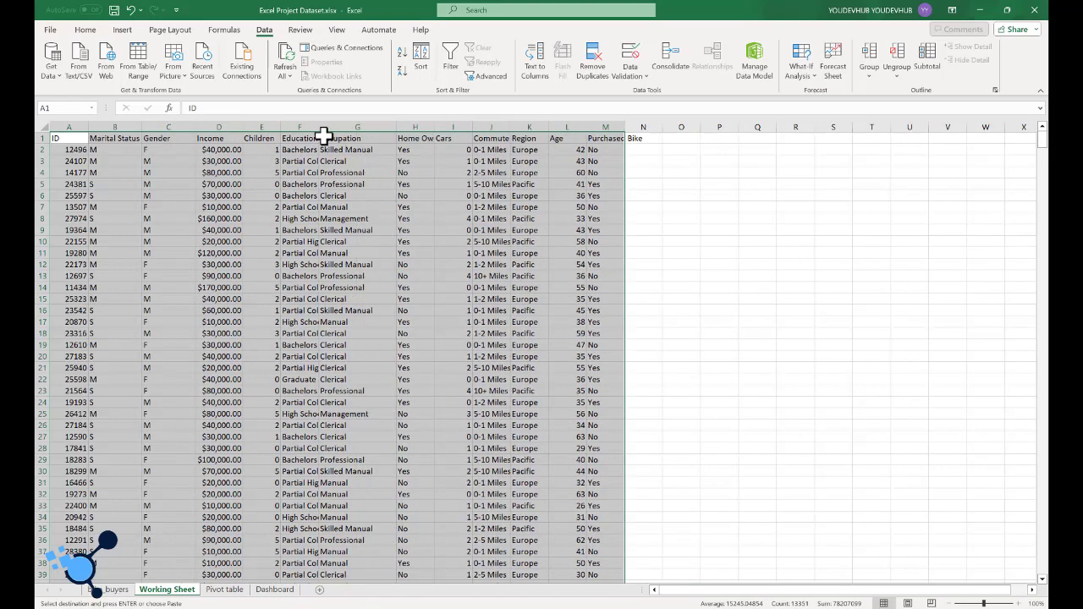
left_click_drag(319, 127, 351, 127)
left_click(524, 184)
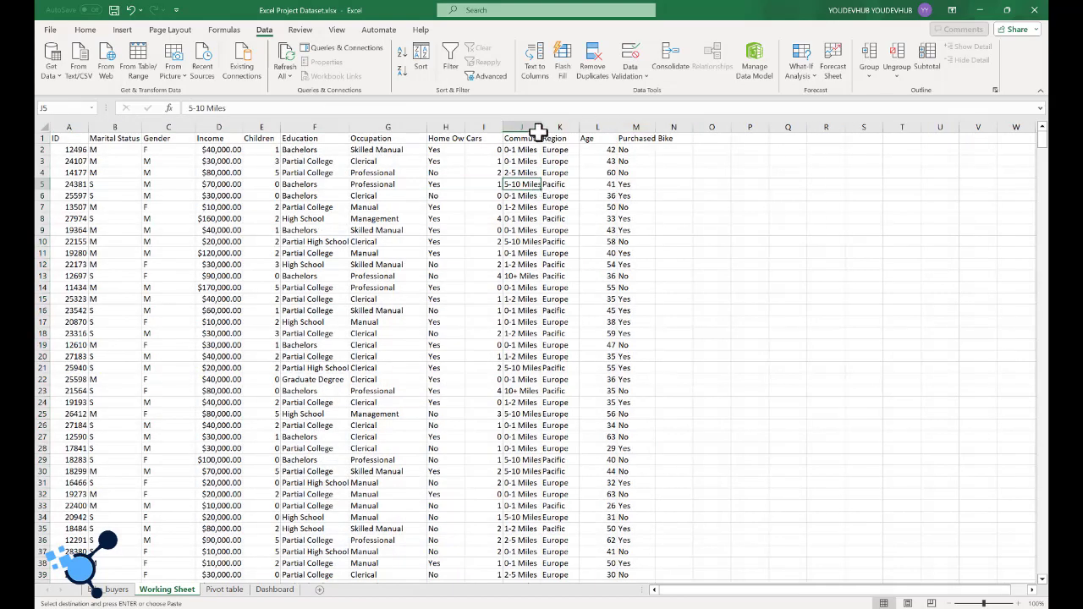
left_click_drag(541, 127, 554, 127)
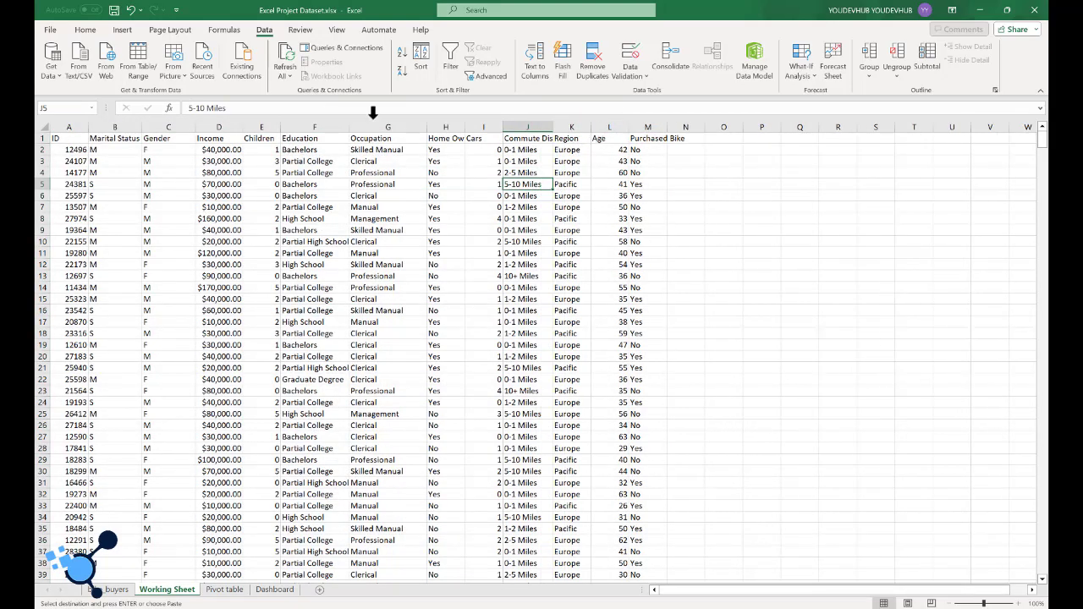
- Remove duplicate rows from the Working Sheet data, comparing all columns and treating the first row as headers
left_click(592, 61)
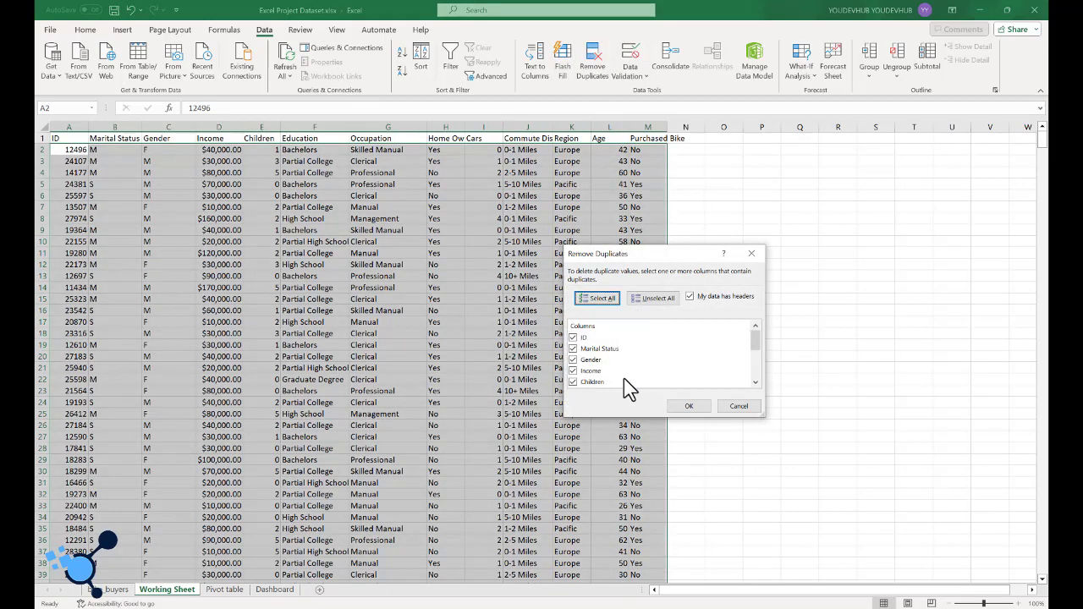
left_click(686, 407)
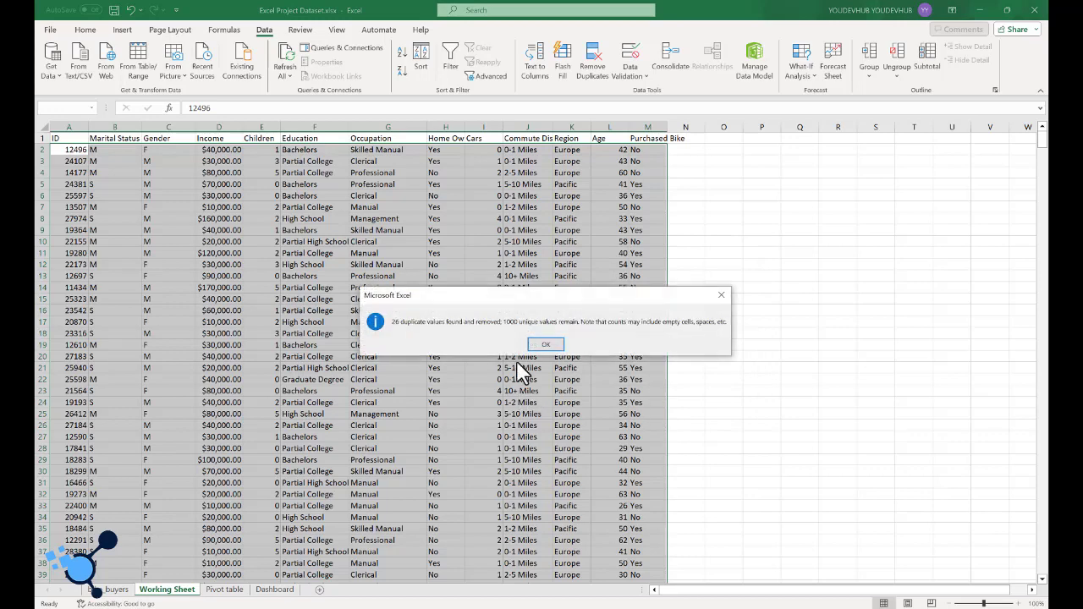
left_click(552, 347)
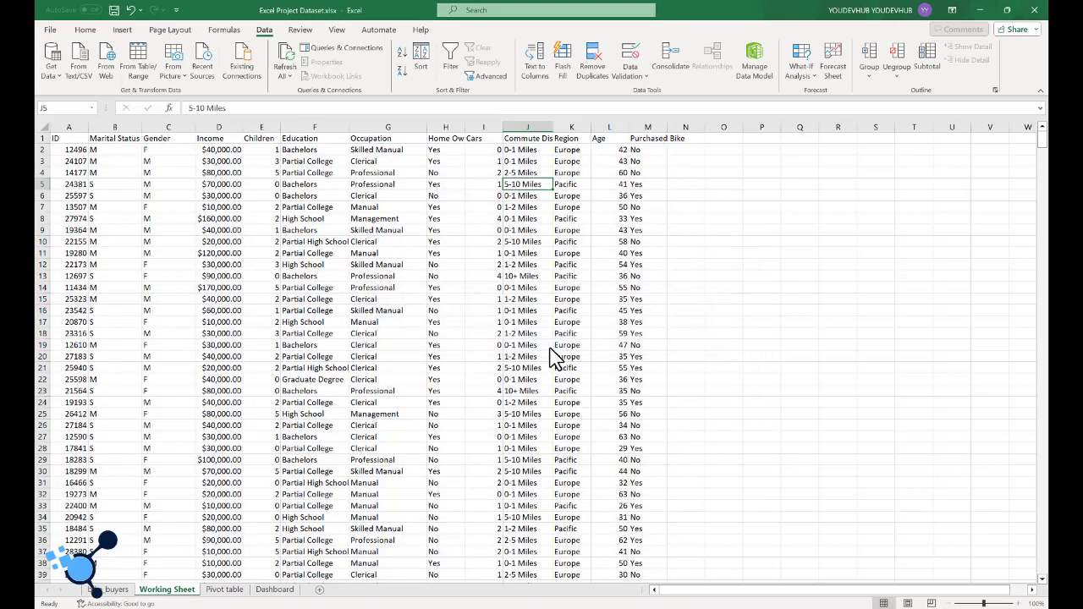
- Turn on header filters for the Working Sheet data and widen the Marital Status, Income and Children columns
left_click(423, 321)
left_click(450, 61)
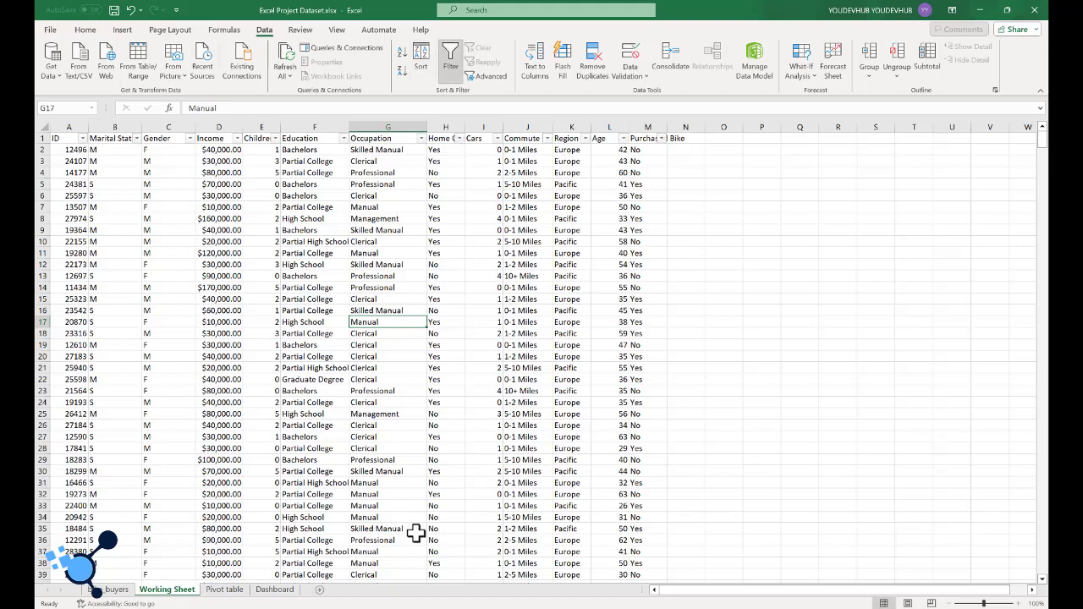
left_click_drag(141, 127, 175, 134)
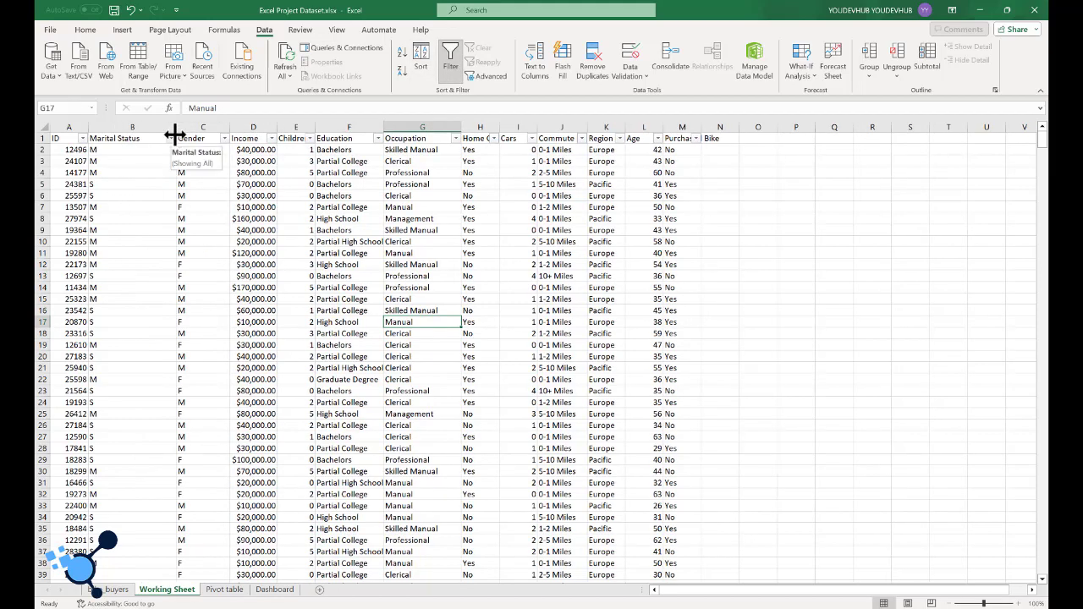
left_click_drag(278, 125, 345, 128)
left_click(116, 145)
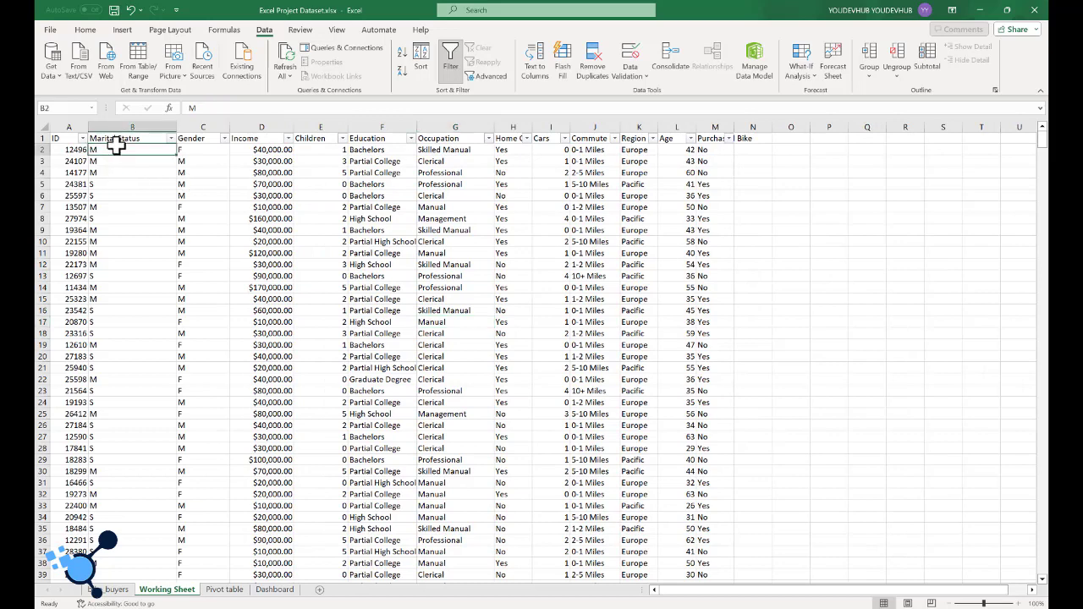
- Replace all M values in the Marital Status column with Married, searching by columns with case matching on
left_click(124, 126)
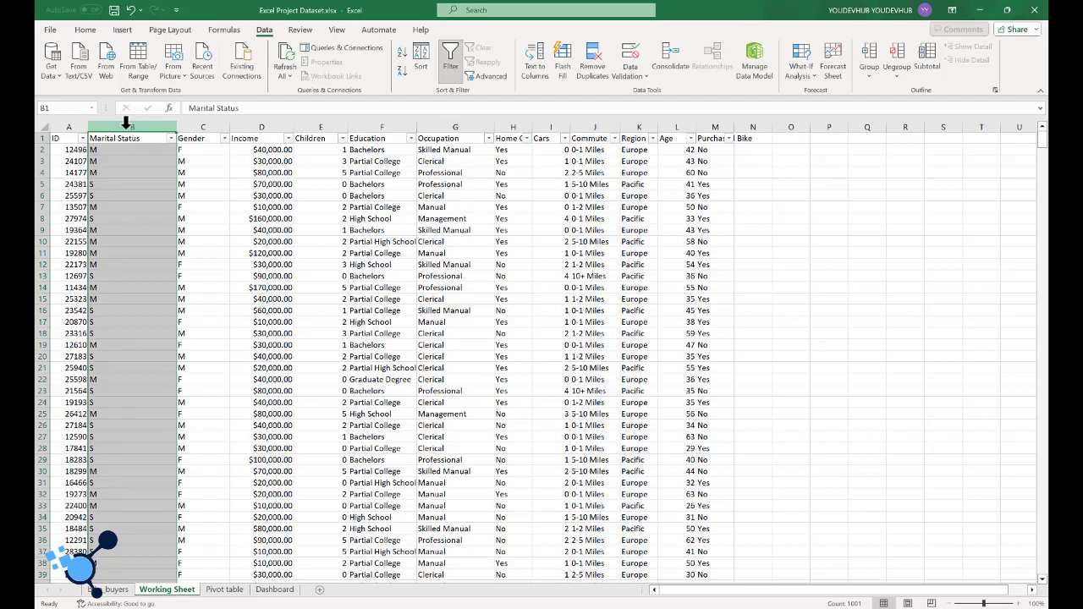
key("ctrl+h")
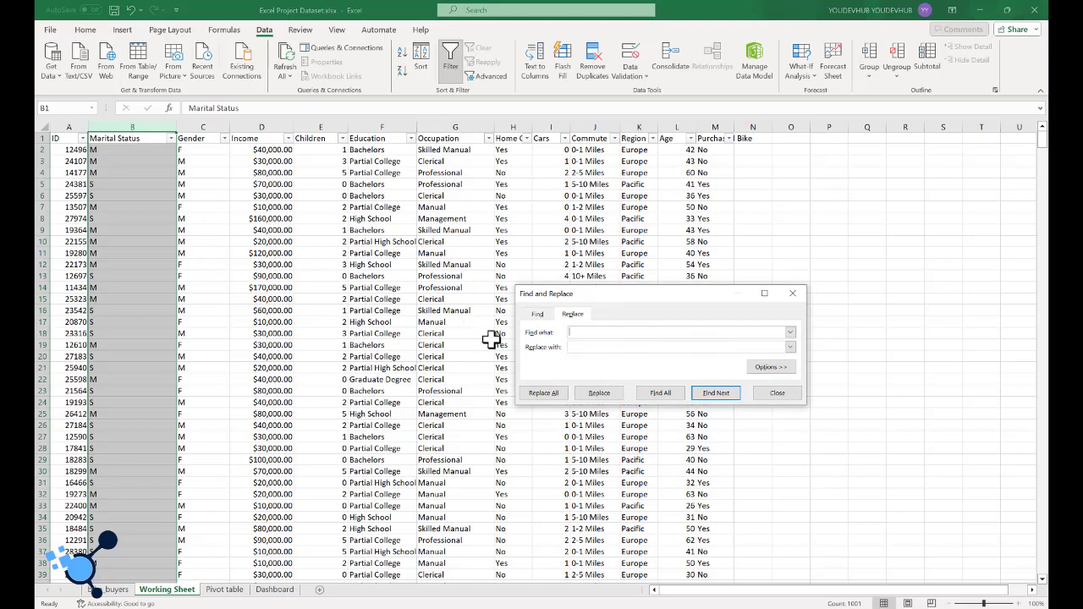
left_click_drag(674, 301, 529, 245)
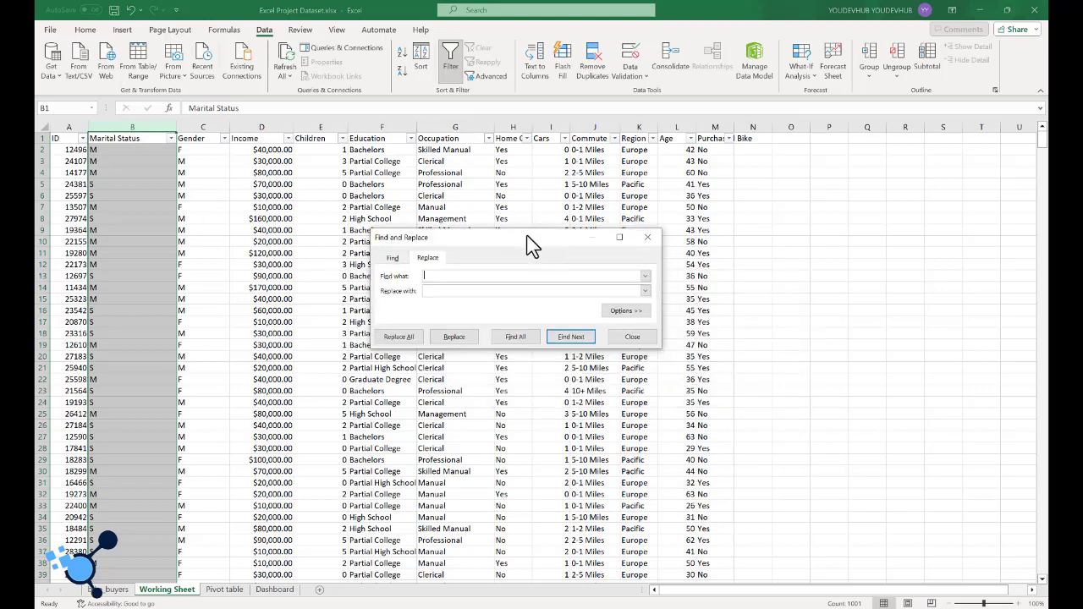
left_click(458, 291)
left_click(624, 311)
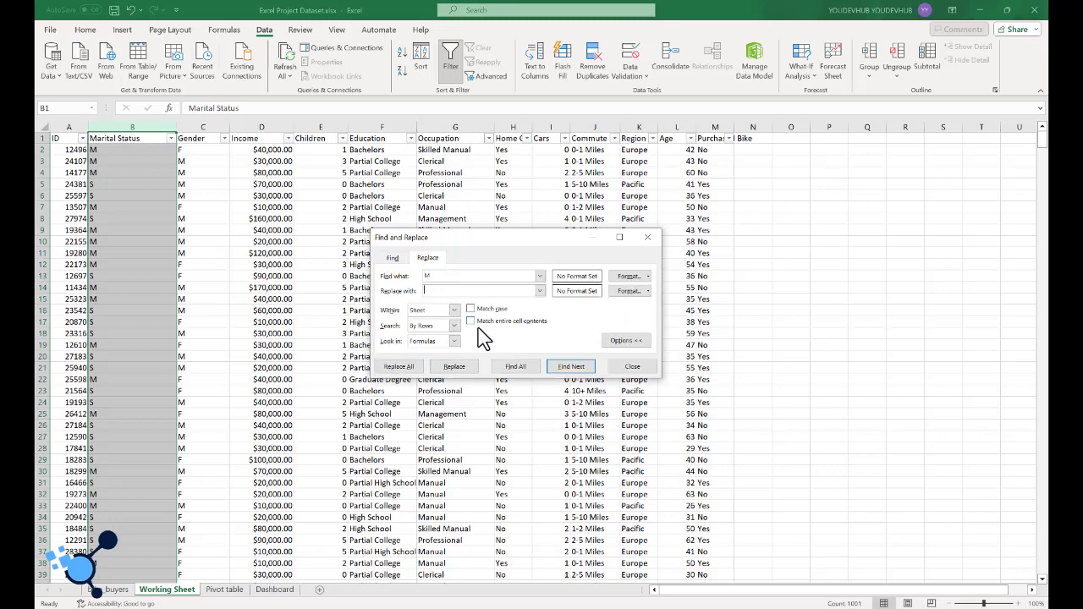
left_click(626, 341)
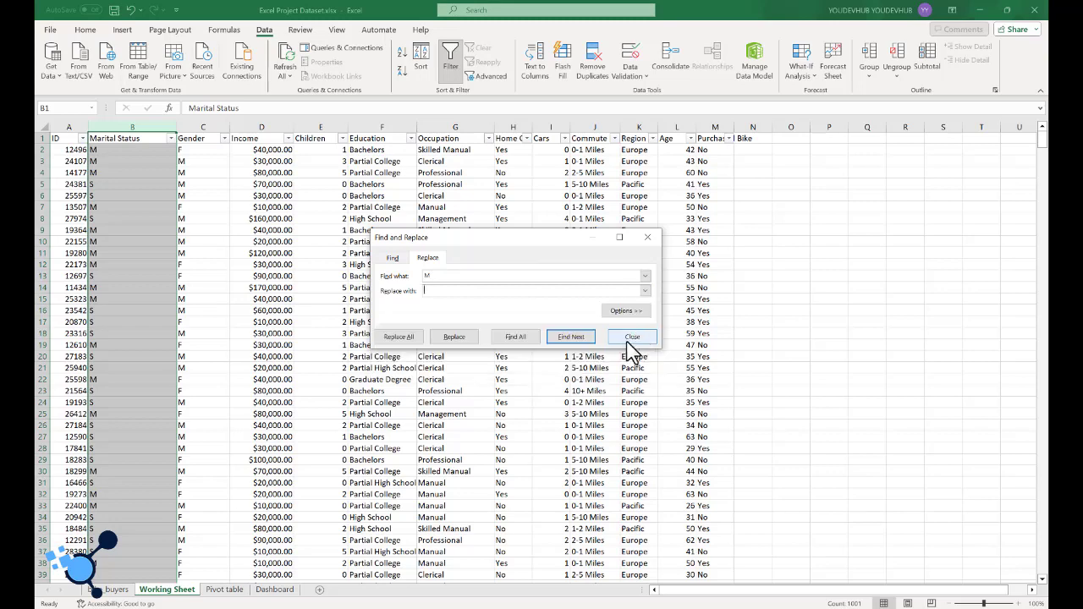
left_click(626, 310)
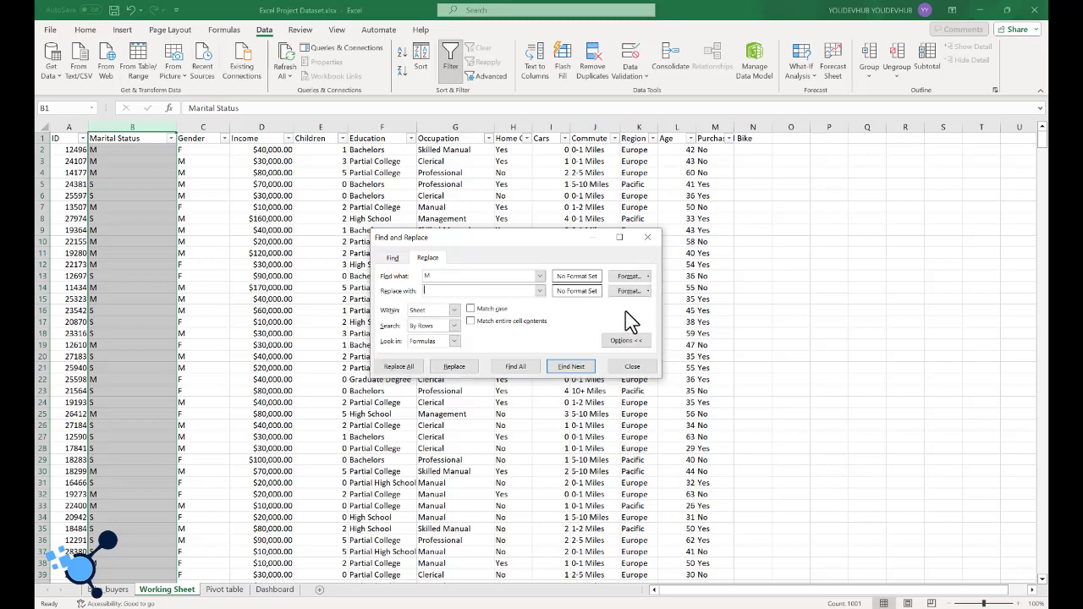
left_click(454, 327)
left_click(444, 345)
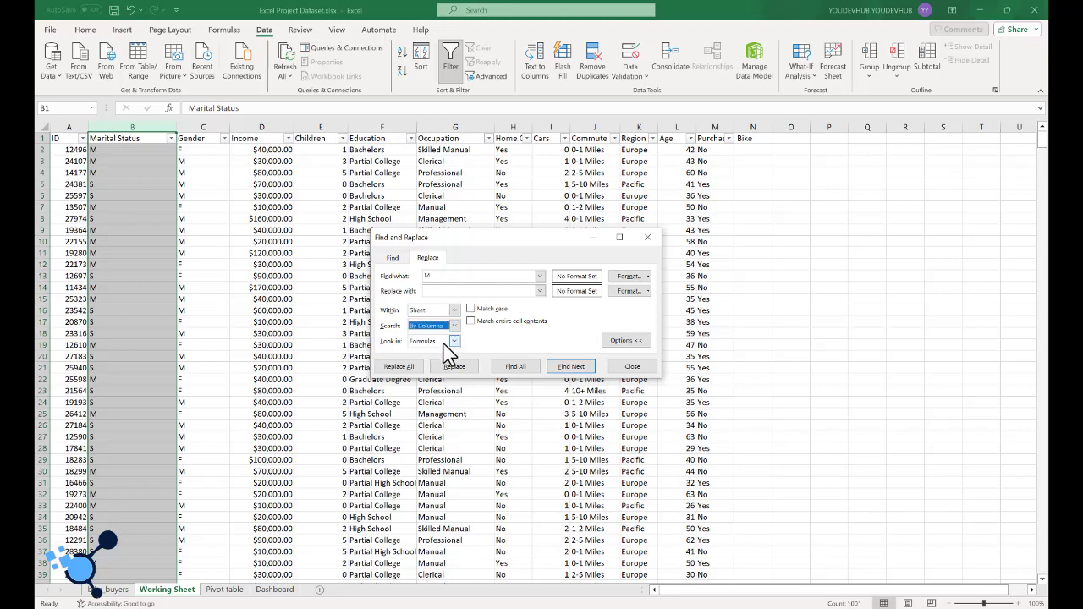
left_click(477, 310)
left_click(437, 292)
left_click(400, 368)
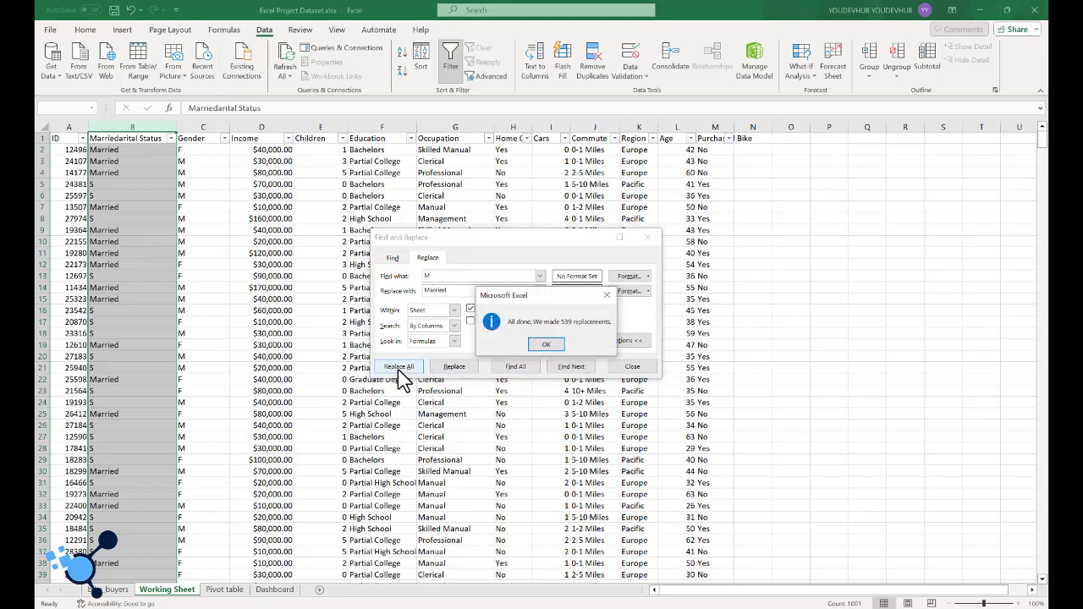
left_click(548, 344)
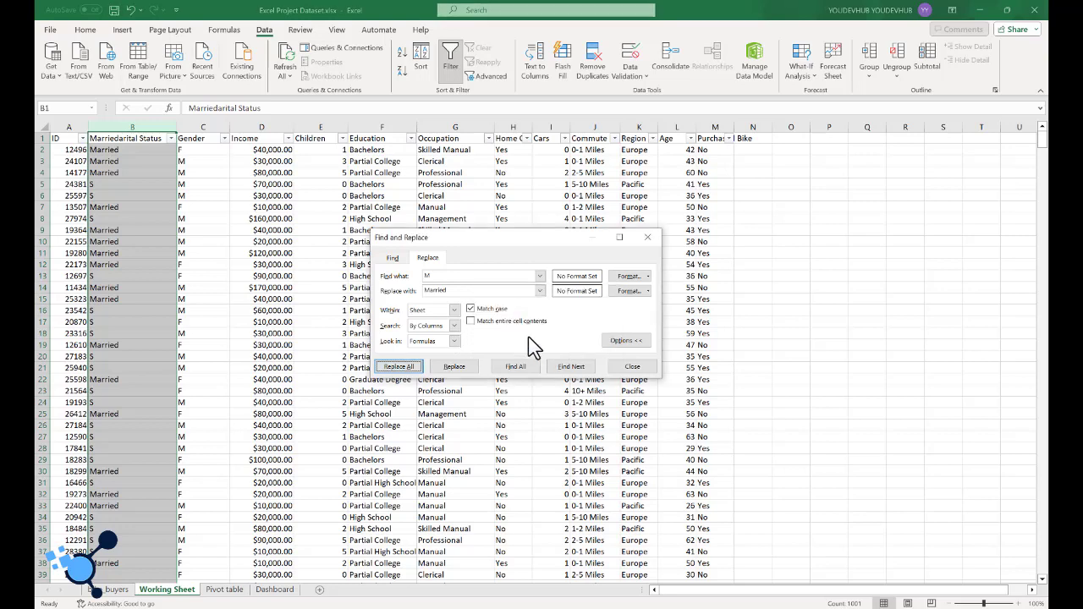
- Replace all S values in the Marital Status column with Single and close Find and Replace
left_click(446, 279)
left_click(399, 366)
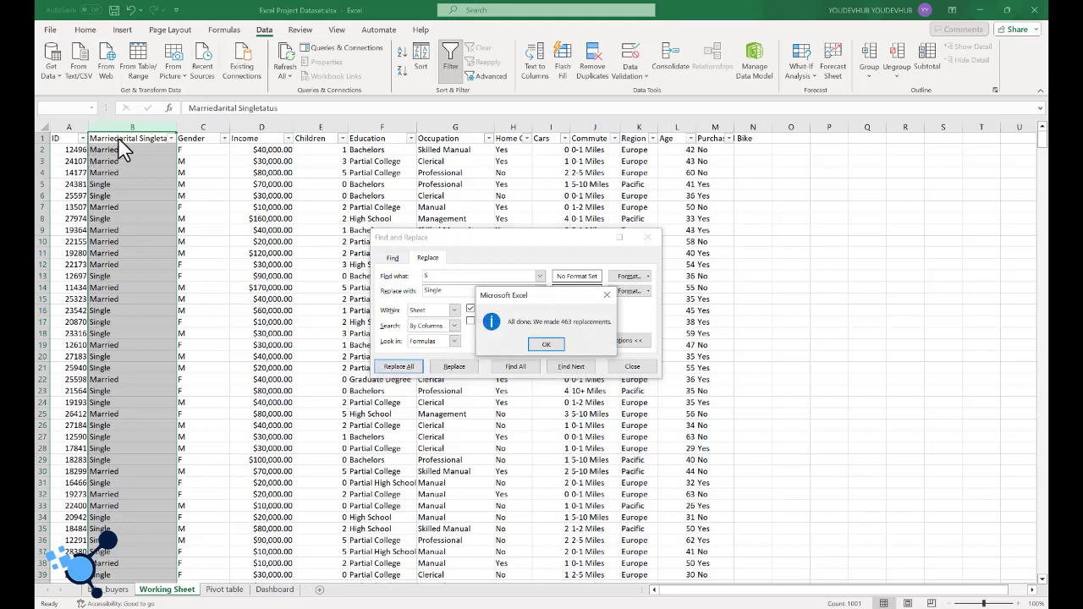
left_click(546, 344)
left_click(626, 371)
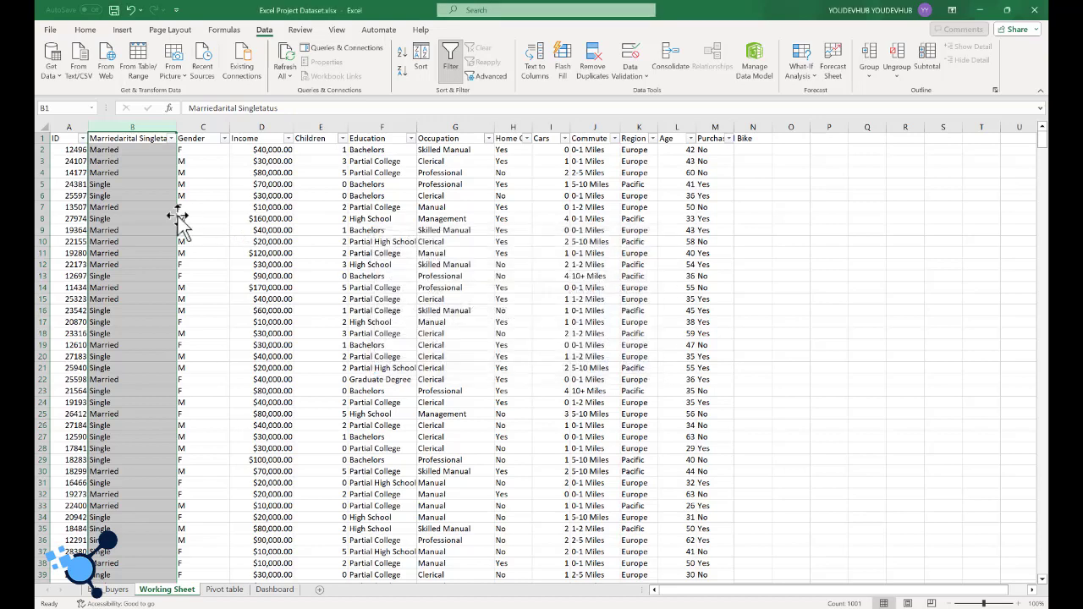
- Correct the header text in cell B1 back to Marital Status
left_click(137, 138)
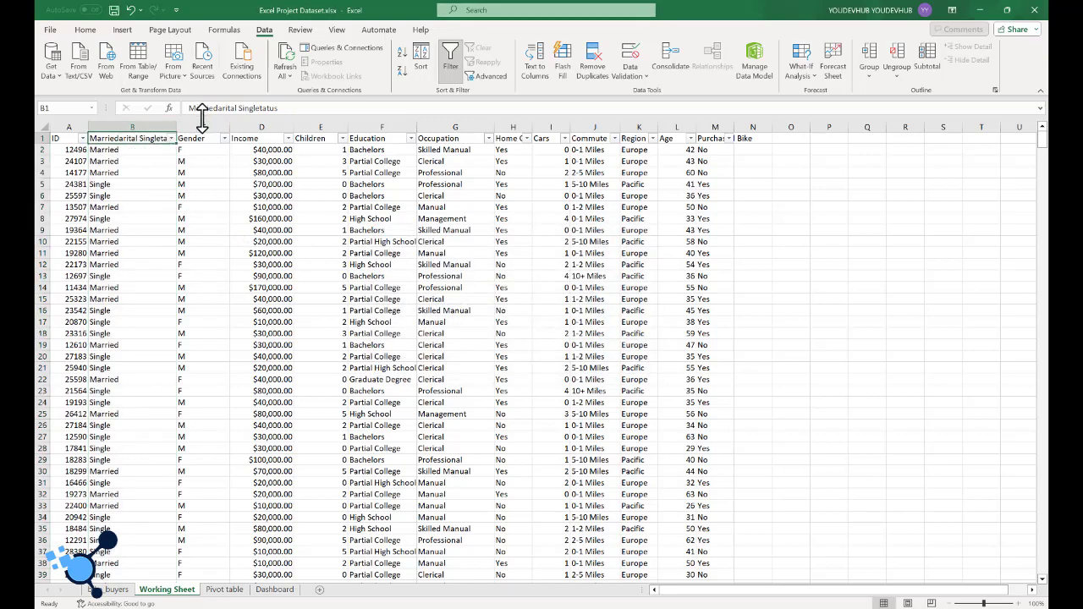
left_click(219, 107)
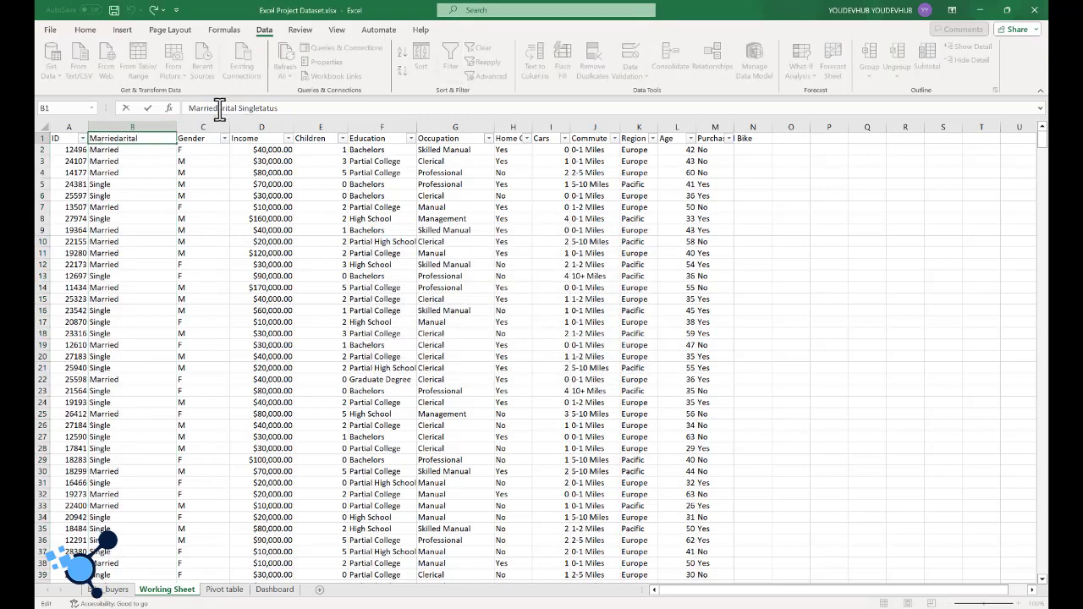
key("BackSpace")
key("BackSpace")
key("BackSpace")
key("BackSpace")
key("BackSpace")
key("BackSpace")
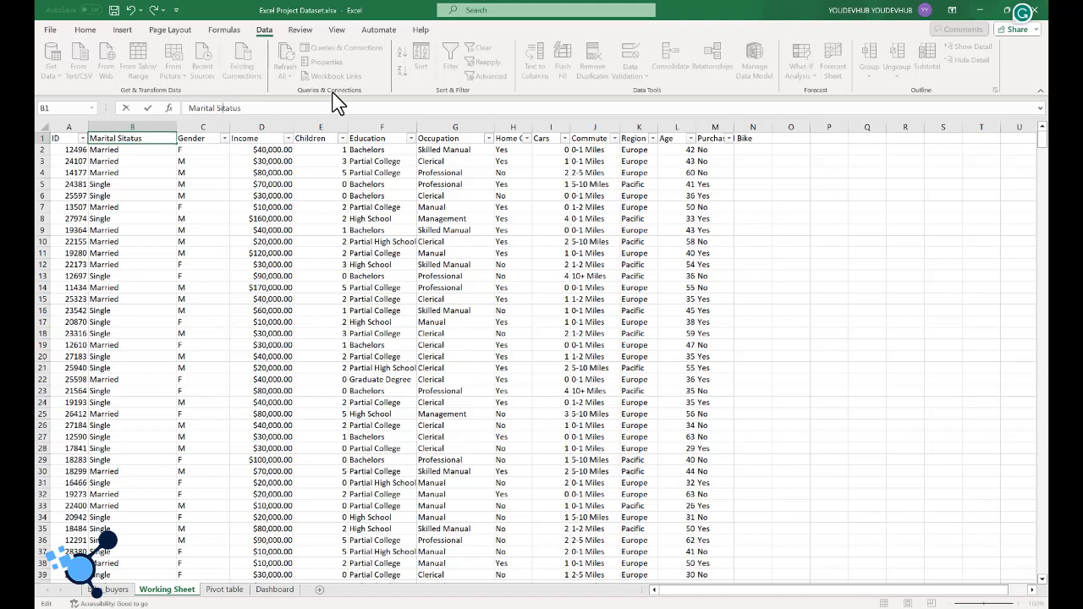
left_click(203, 262)
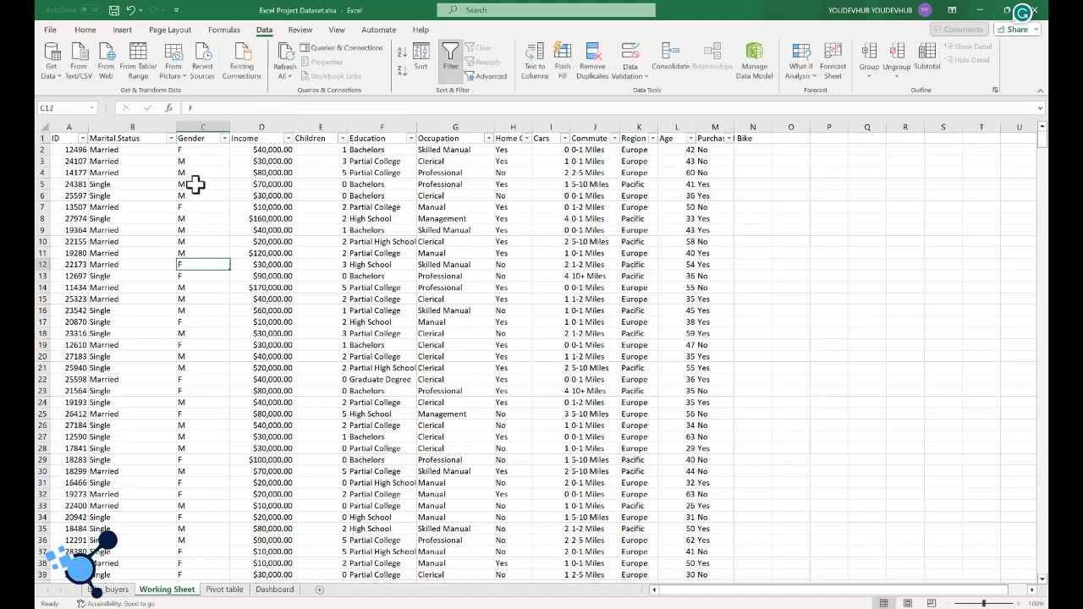
- Replace all M values in the Gender column with Male, keeping case matching on
left_click(204, 127)
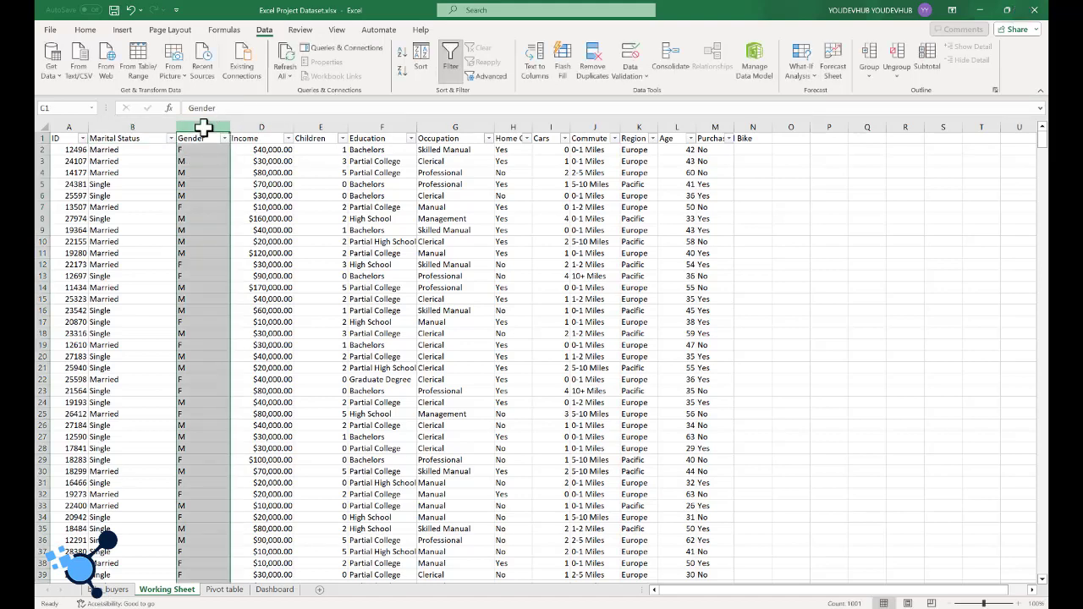
key("ctrl+h")
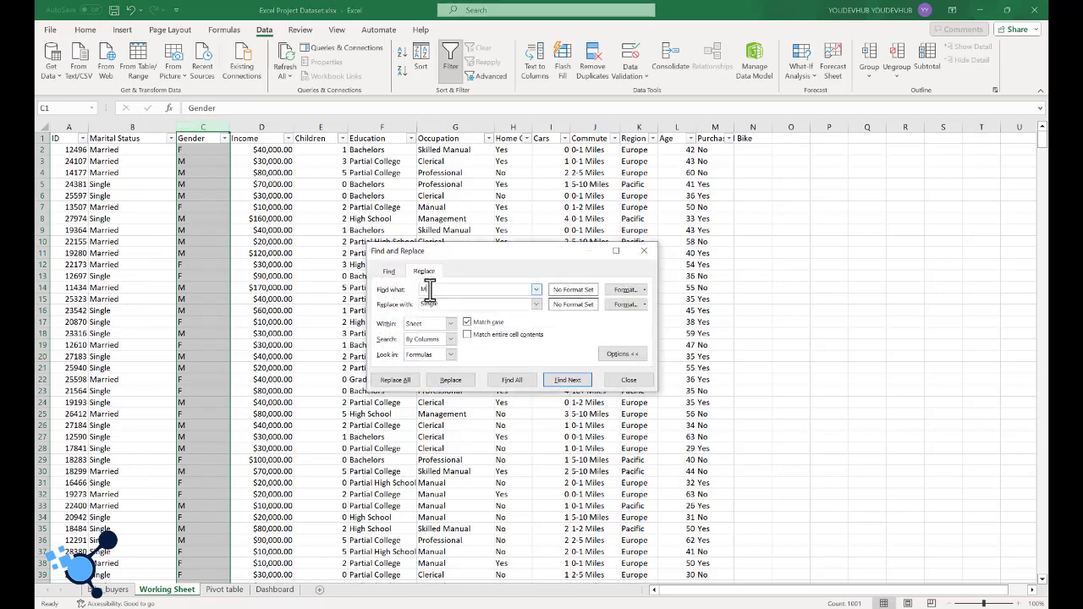
key("Tab")
left_click(395, 379)
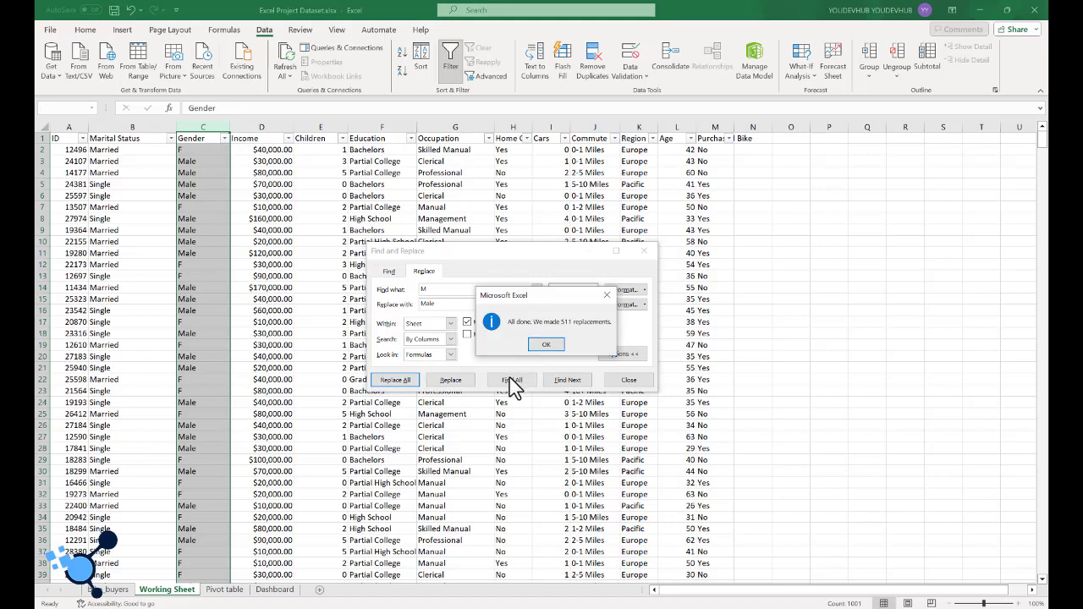
left_click(546, 348)
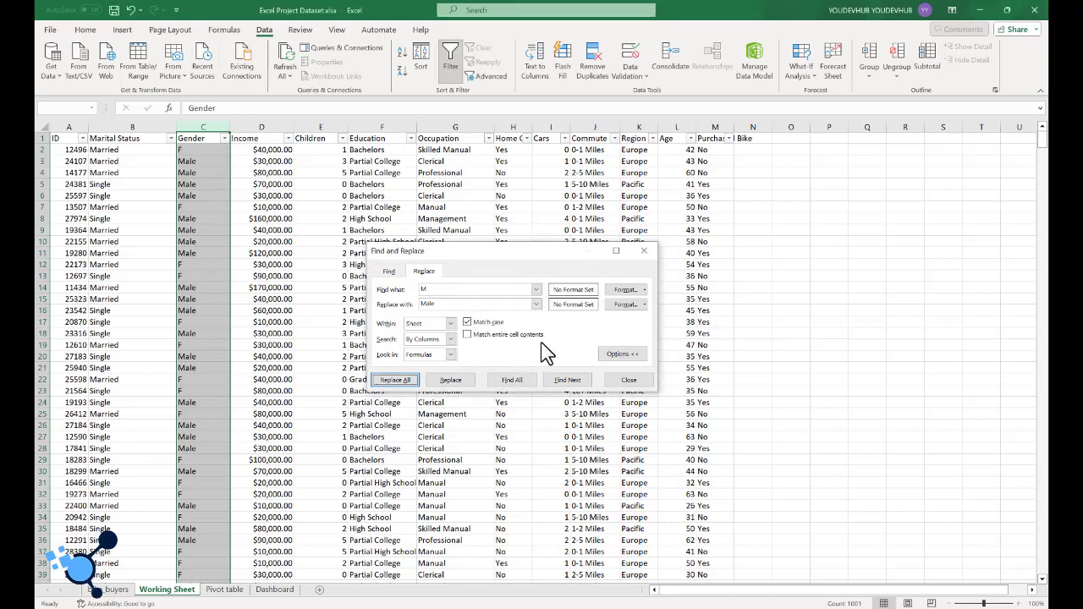
- Replace all F values in the Gender column with Female and close Find and Replace
left_click(436, 290)
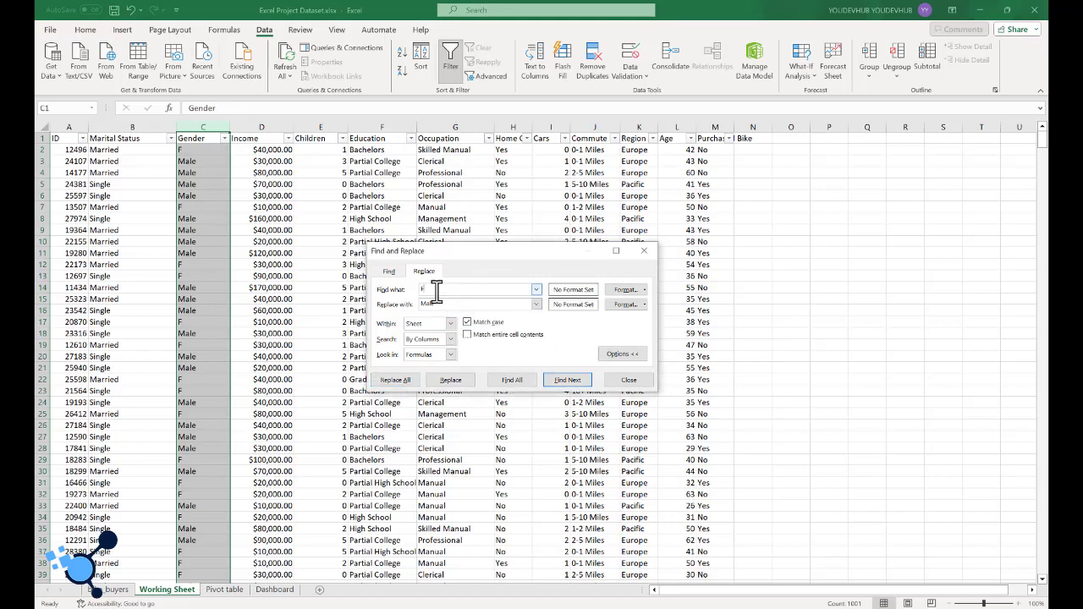
type("F")
left_click(434, 305)
left_click(396, 381)
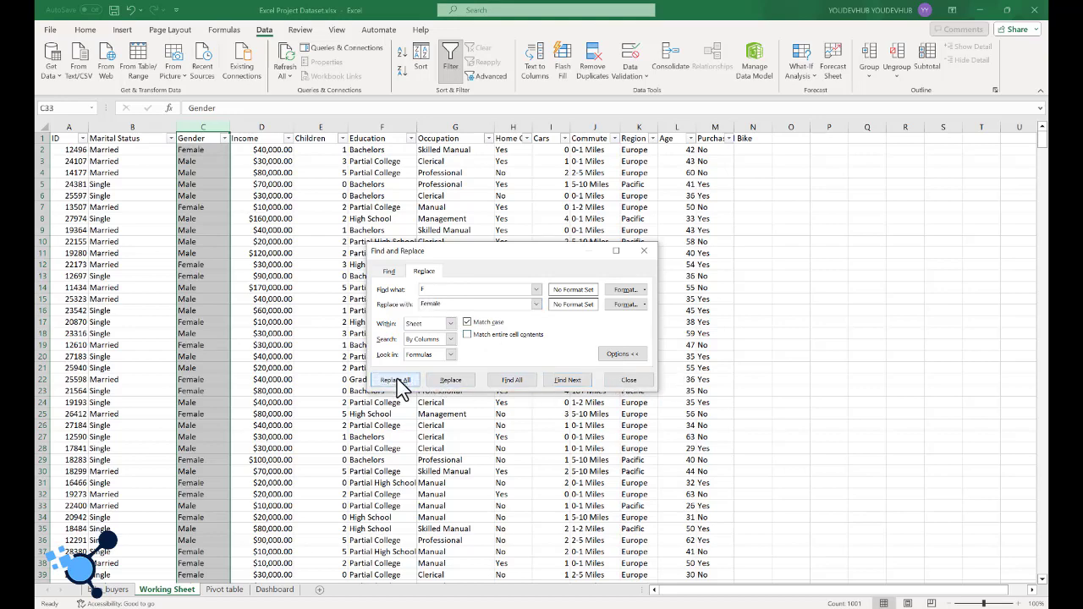
left_click(553, 343)
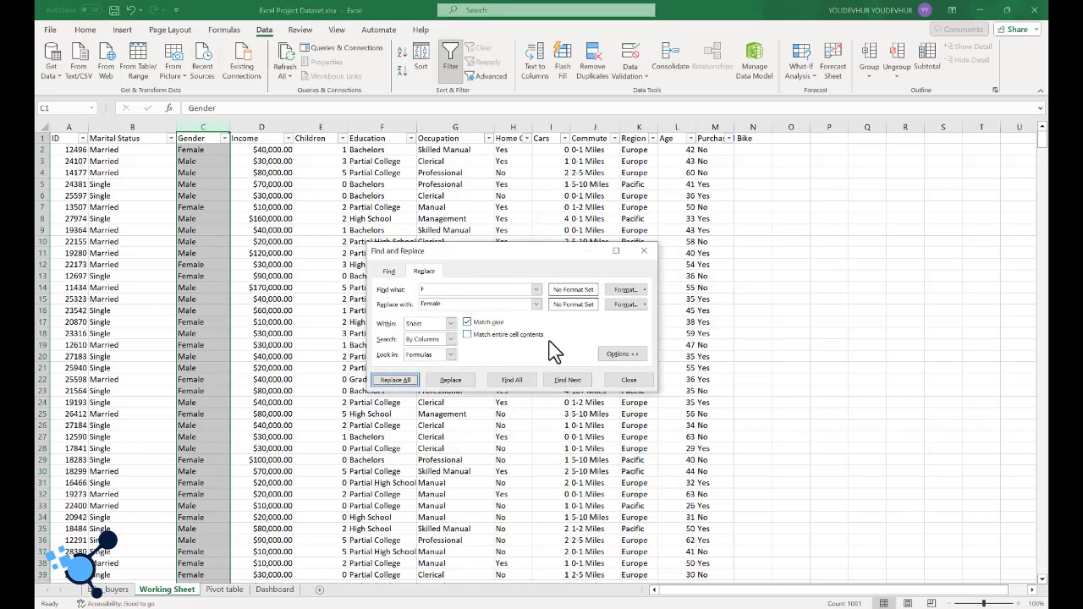
left_click(628, 380)
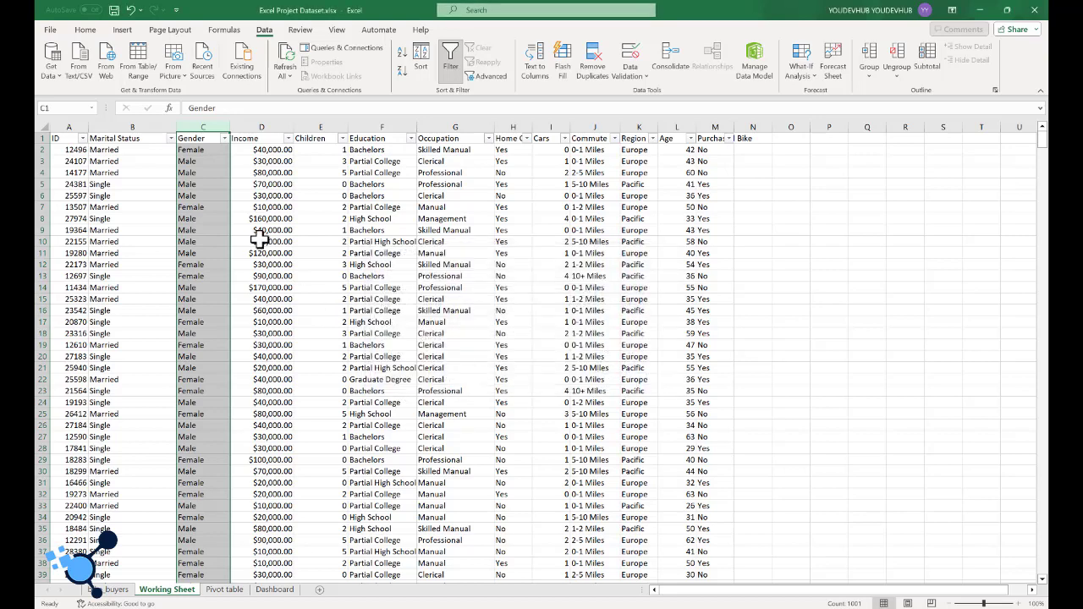
- Widen the Income column and apply the Currency number format to the whole column
left_click(241, 185)
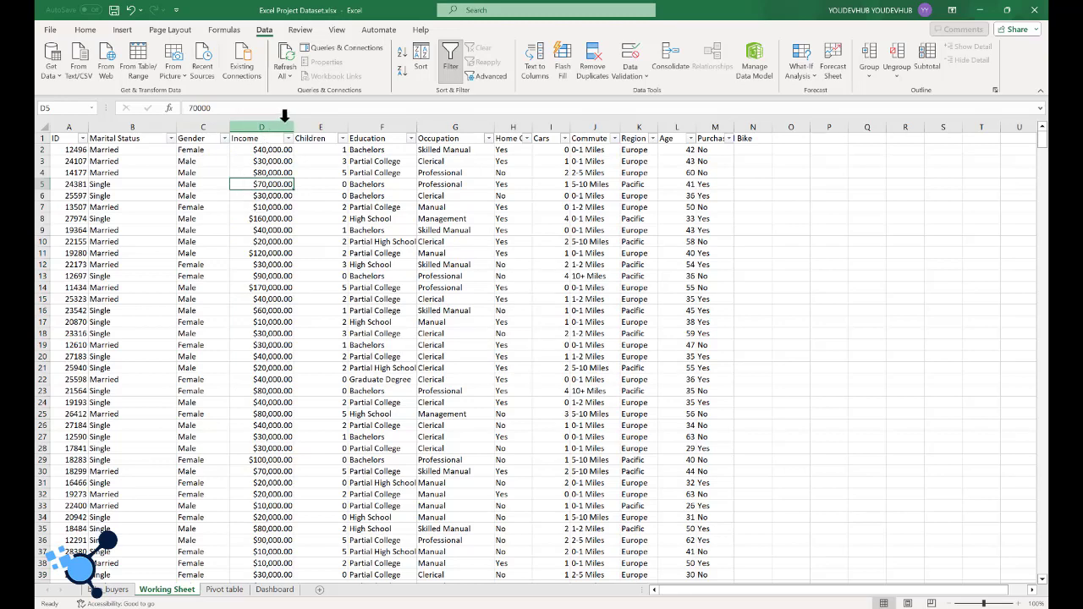
left_click_drag(294, 126, 315, 127)
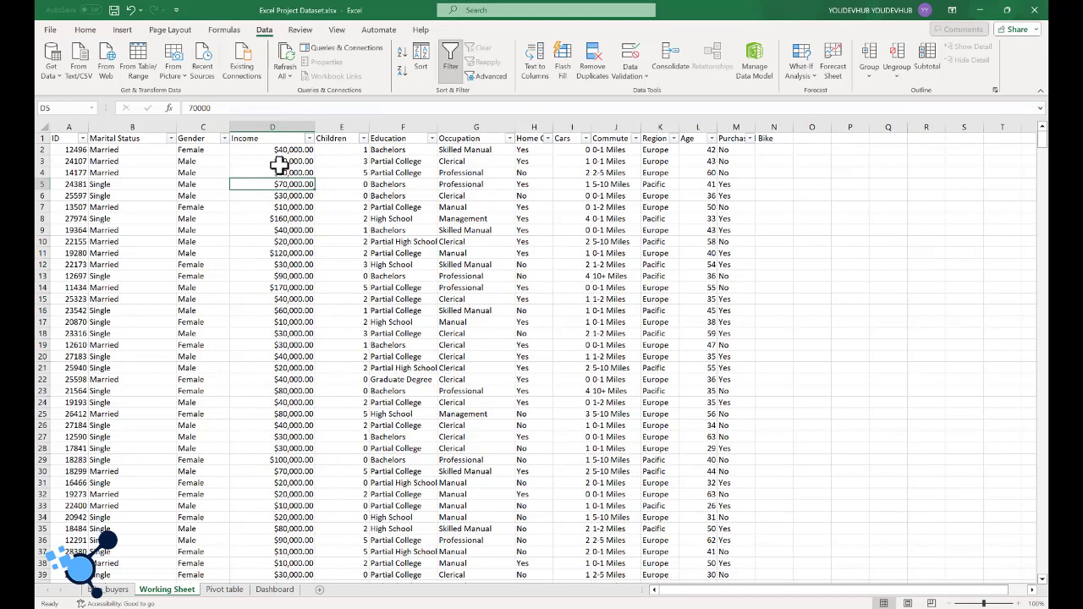
left_click(285, 160)
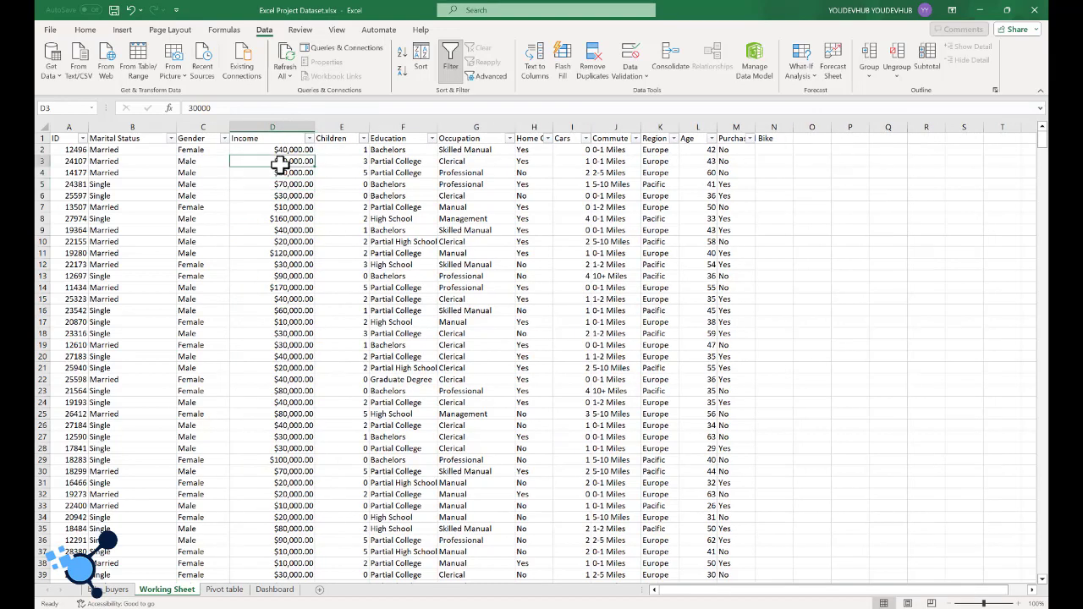
left_click(278, 119)
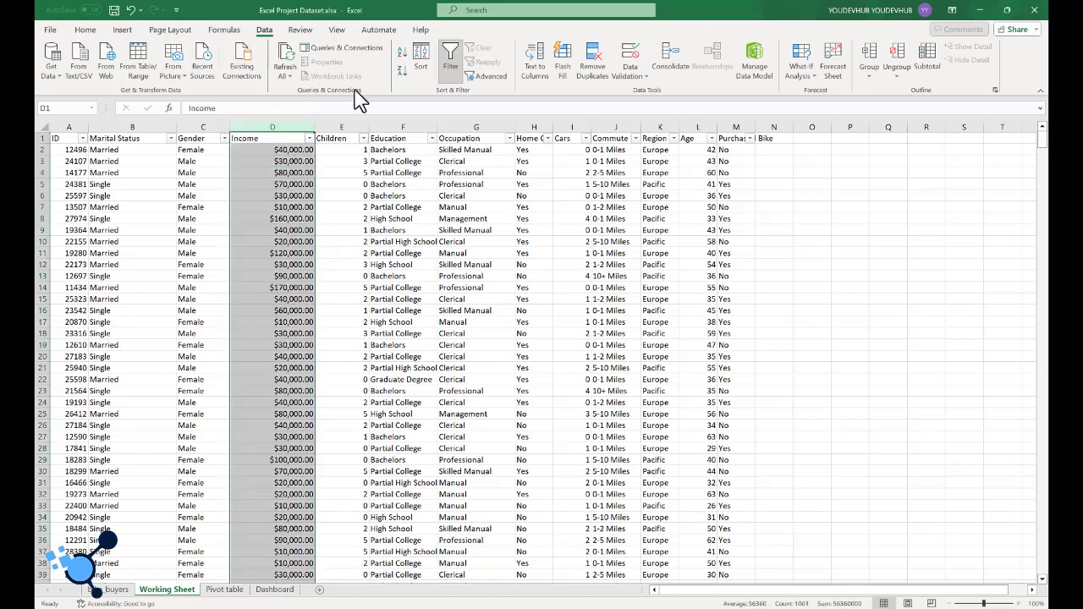
left_click(85, 30)
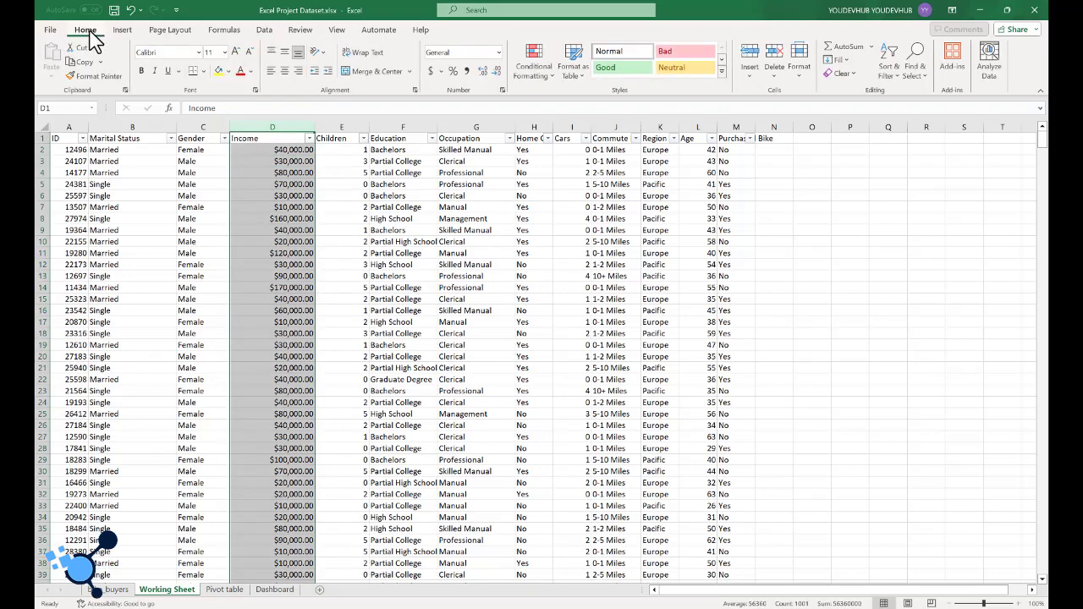
left_click(498, 53)
left_click(468, 142)
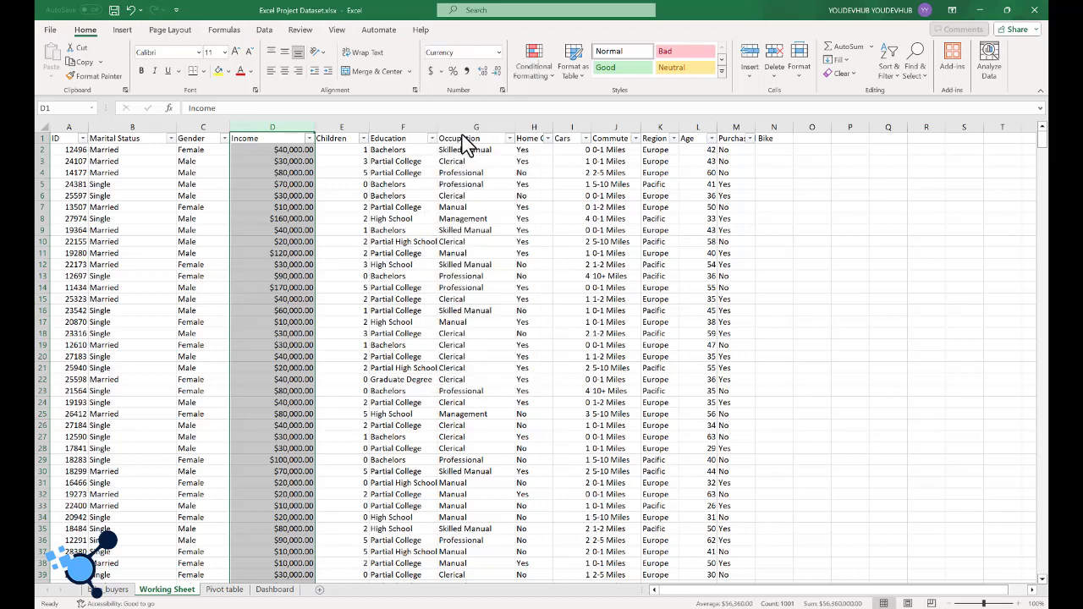
left_click(275, 161)
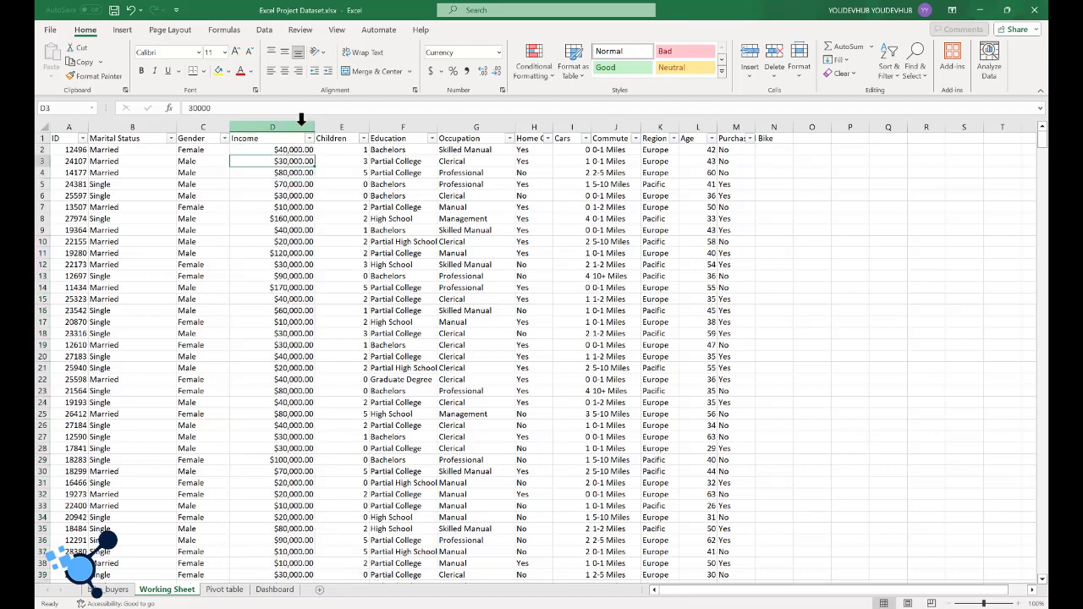
- Widen the Education, Occupation and Commute Distance columns, and check the distinct values in the Commute Distance filter
left_click(301, 121)
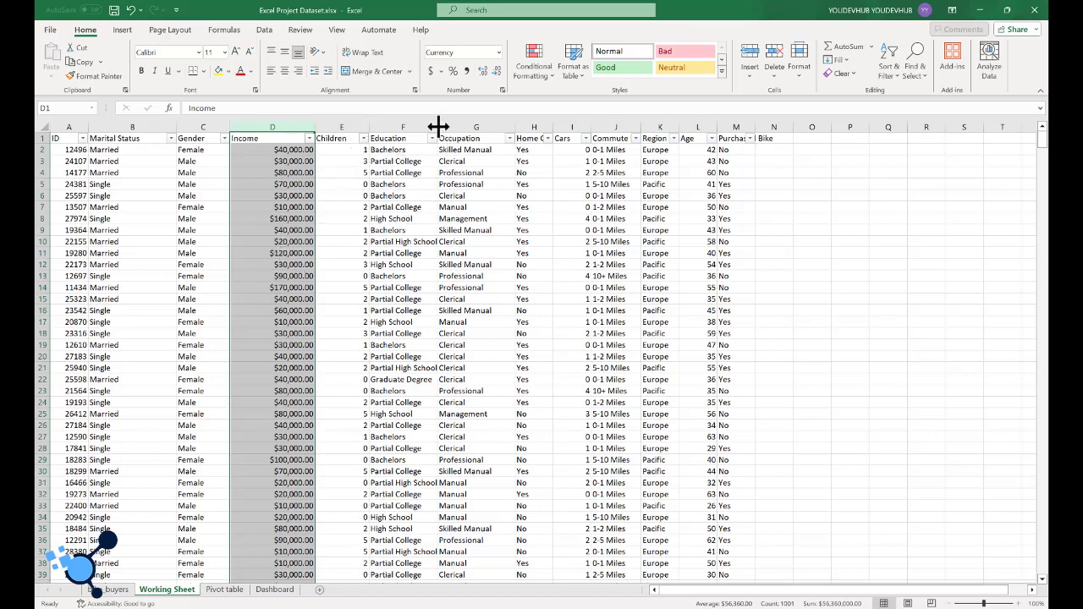
left_click_drag(438, 127, 449, 125)
left_click_drag(518, 126, 535, 127)
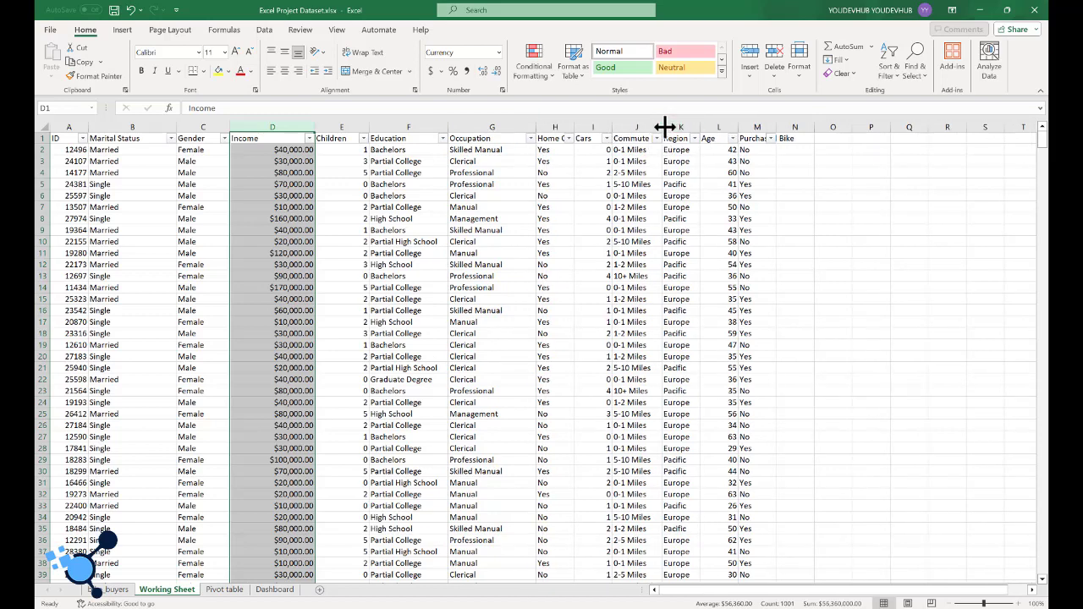
left_click_drag(664, 126, 686, 126)
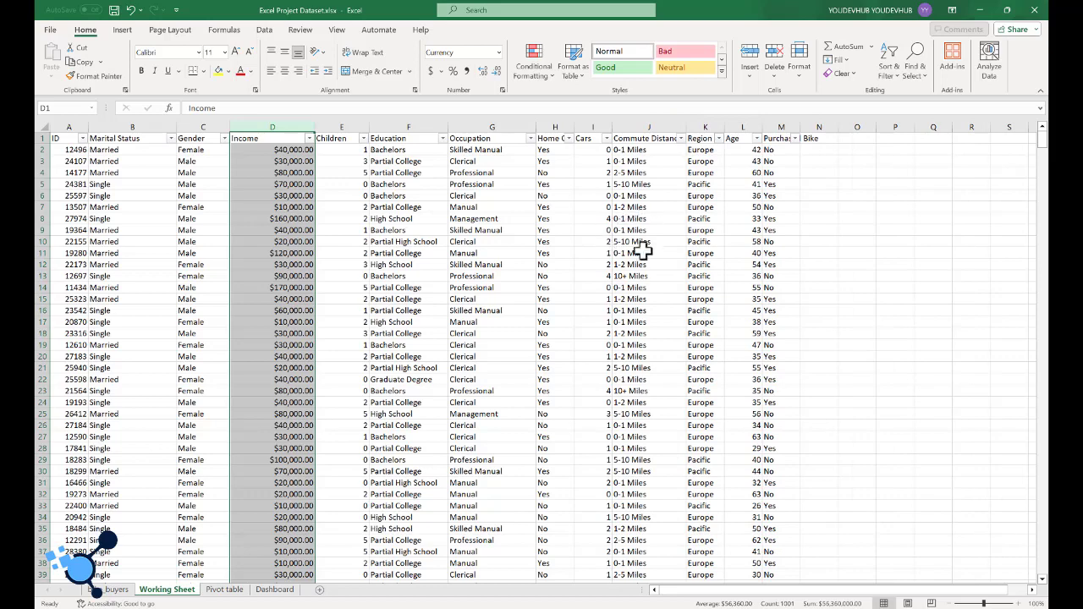
left_click(681, 138)
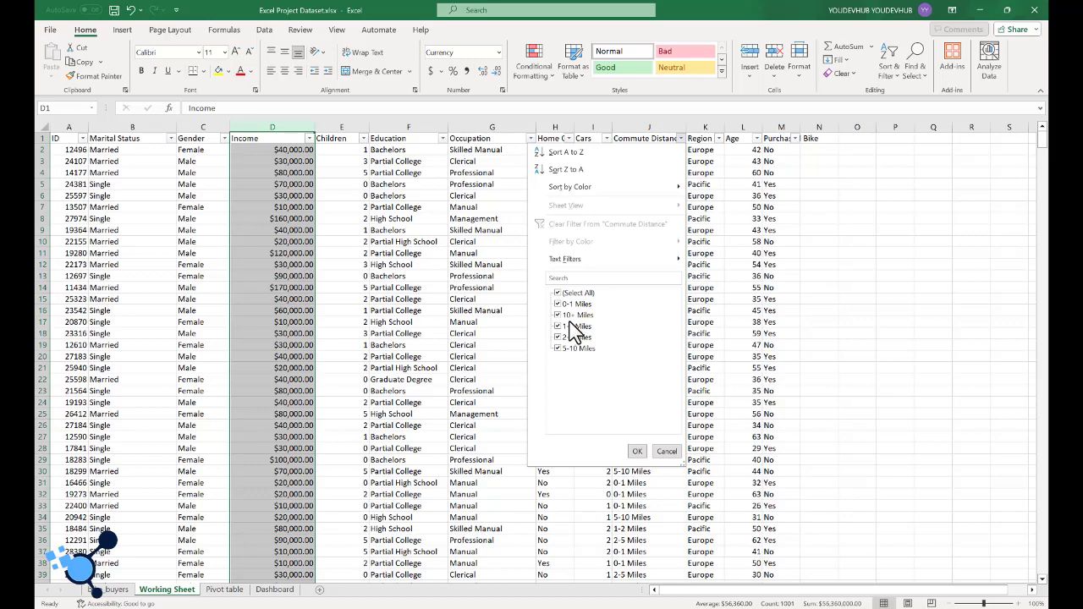
left_click(667, 452)
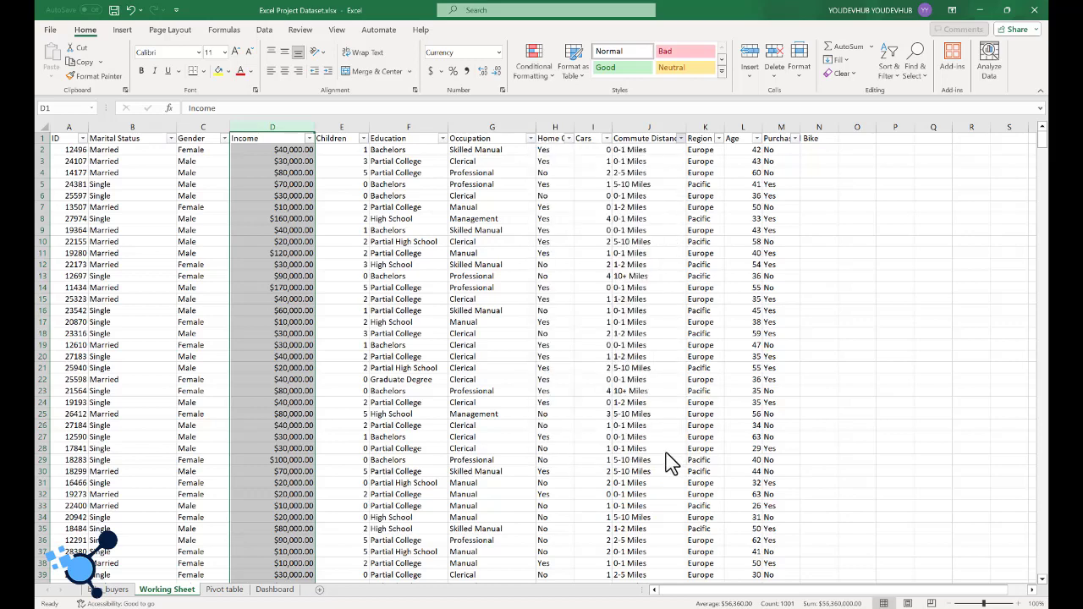
- Replace all 10+ Miles values in the Commute Distance column with Miles greater than 10, and check the column's filter values
left_click(640, 127)
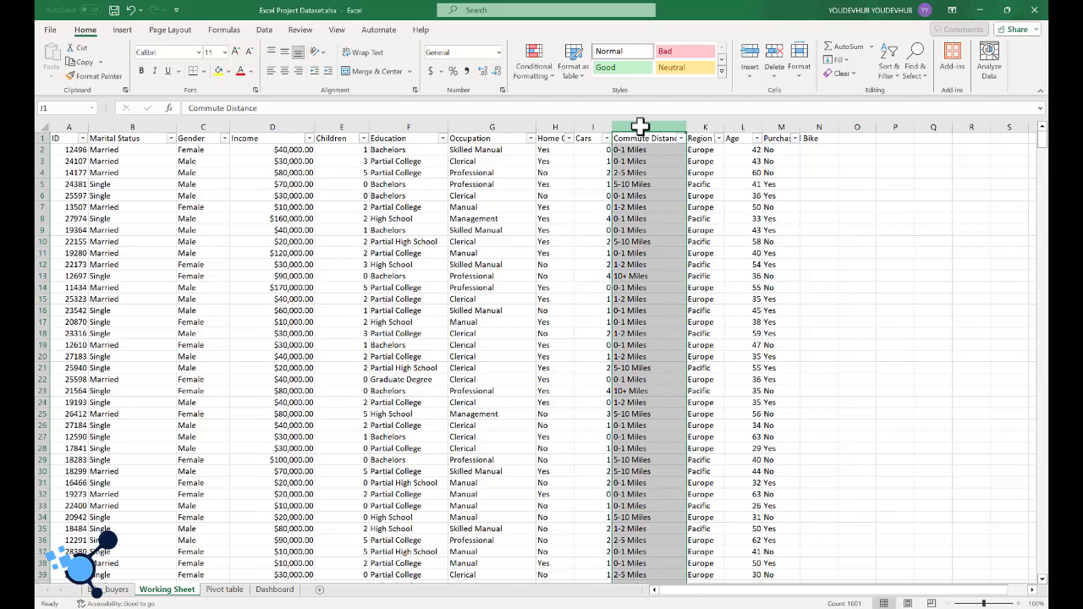
key("ctrl+h")
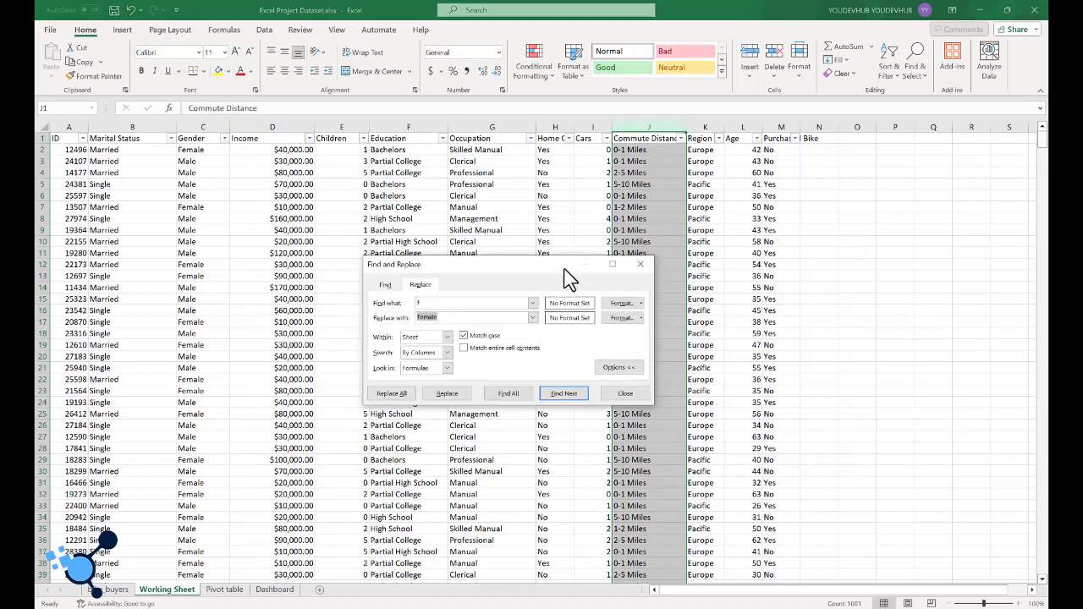
left_click_drag(562, 268, 431, 260)
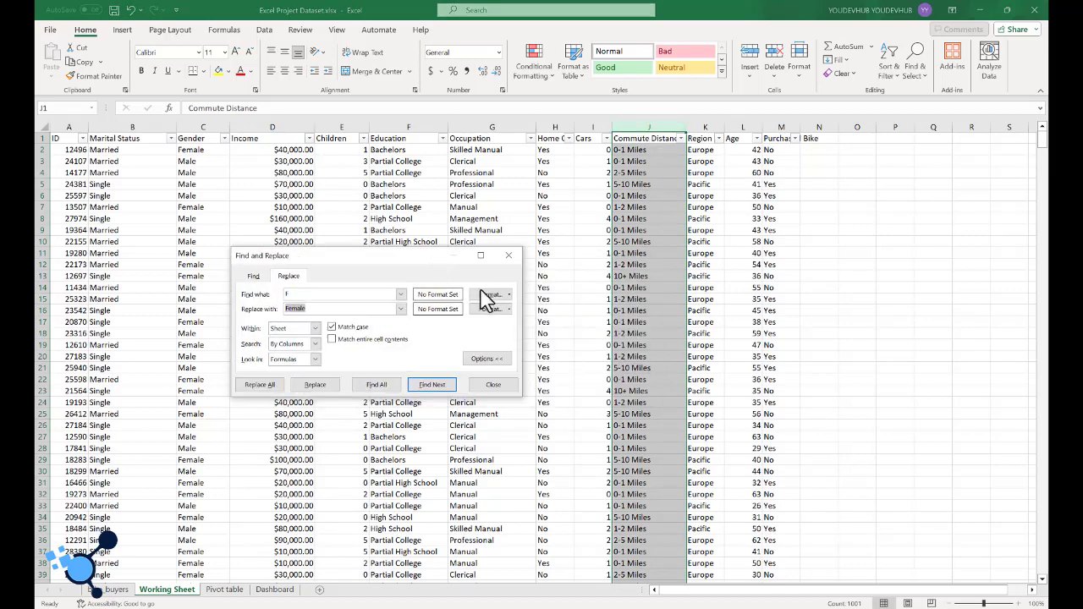
left_click(633, 391)
key("ctrl+c")
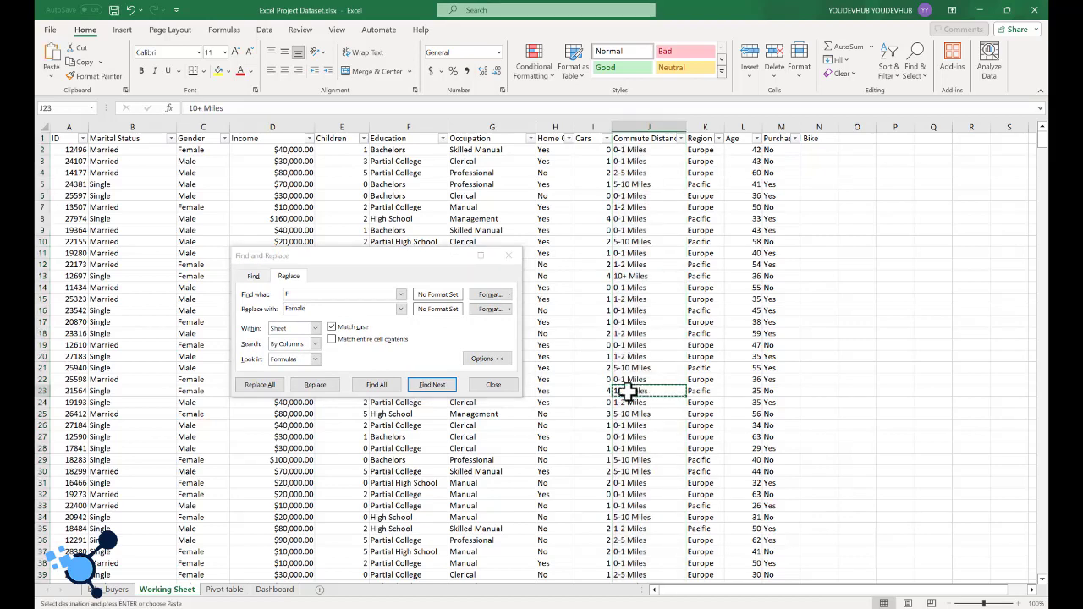
left_click(302, 295)
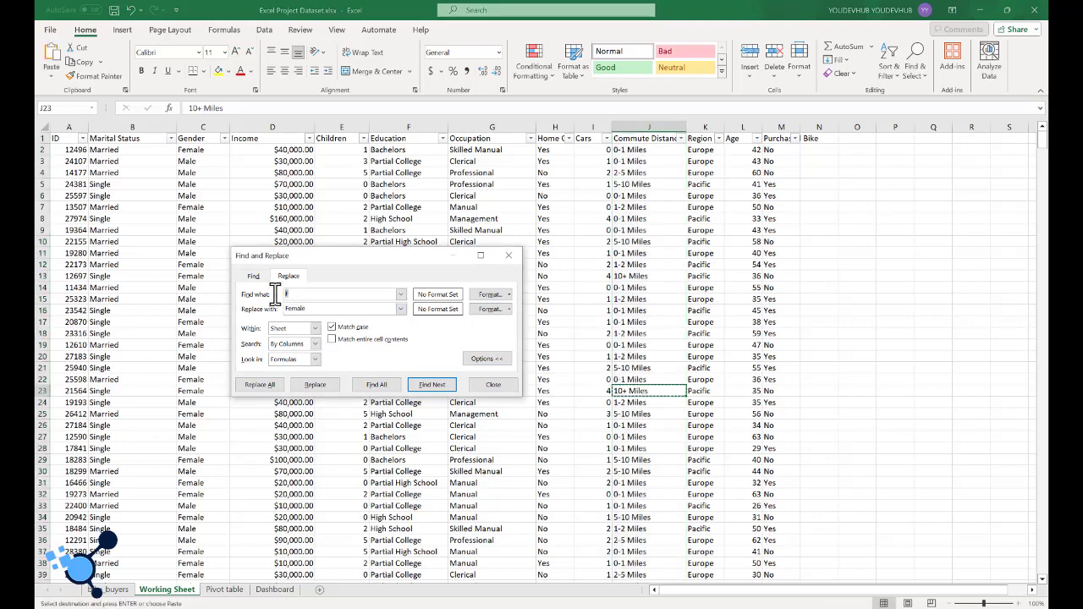
key("ctrl+v")
left_click_drag(318, 309, 280, 308)
left_click(259, 384)
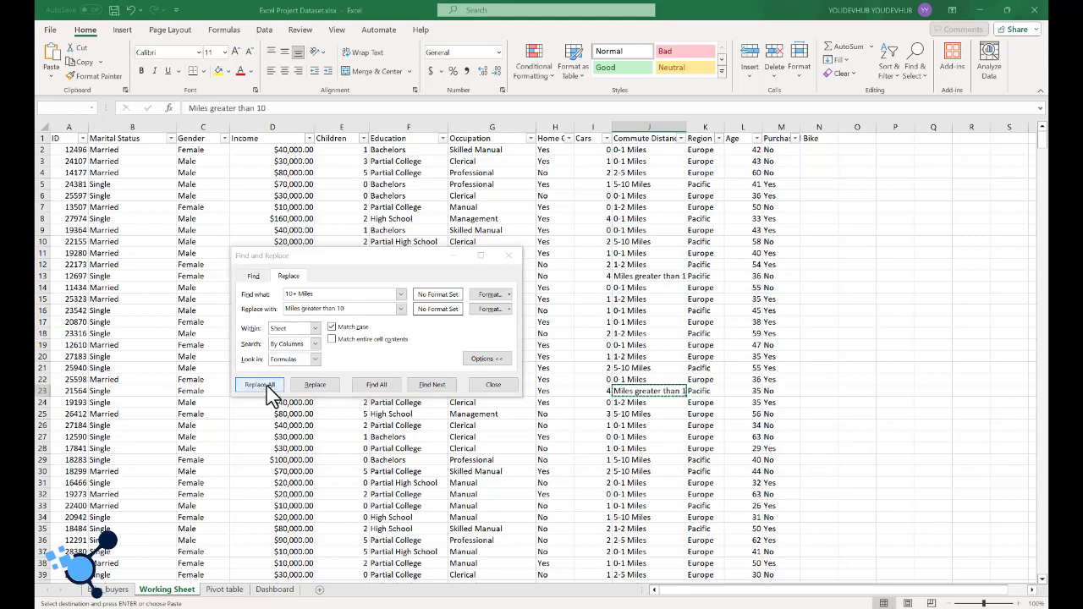
left_click(546, 344)
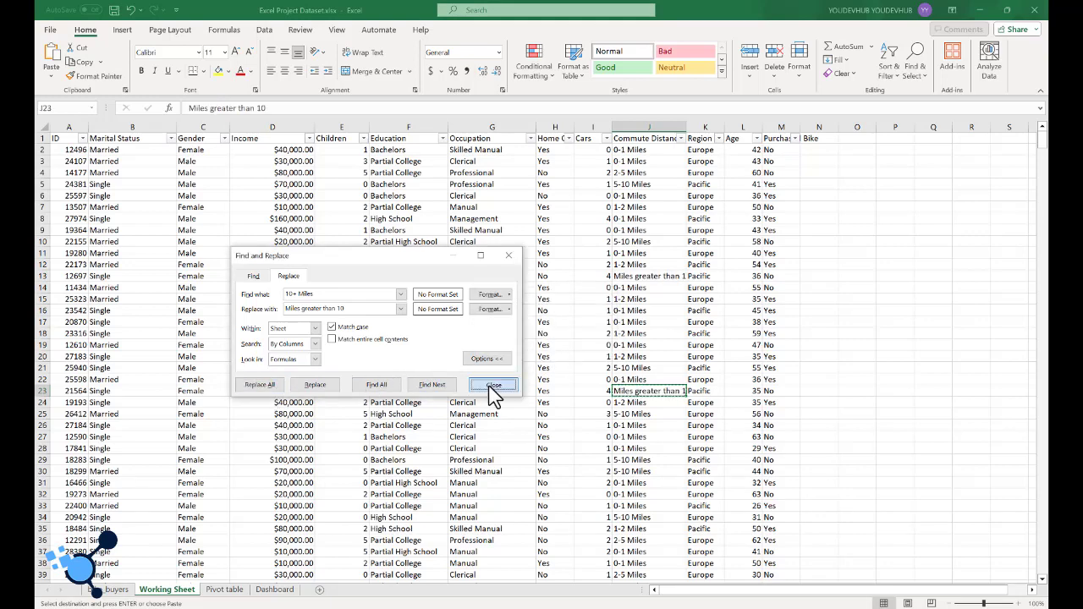
left_click(493, 385)
left_click(680, 138)
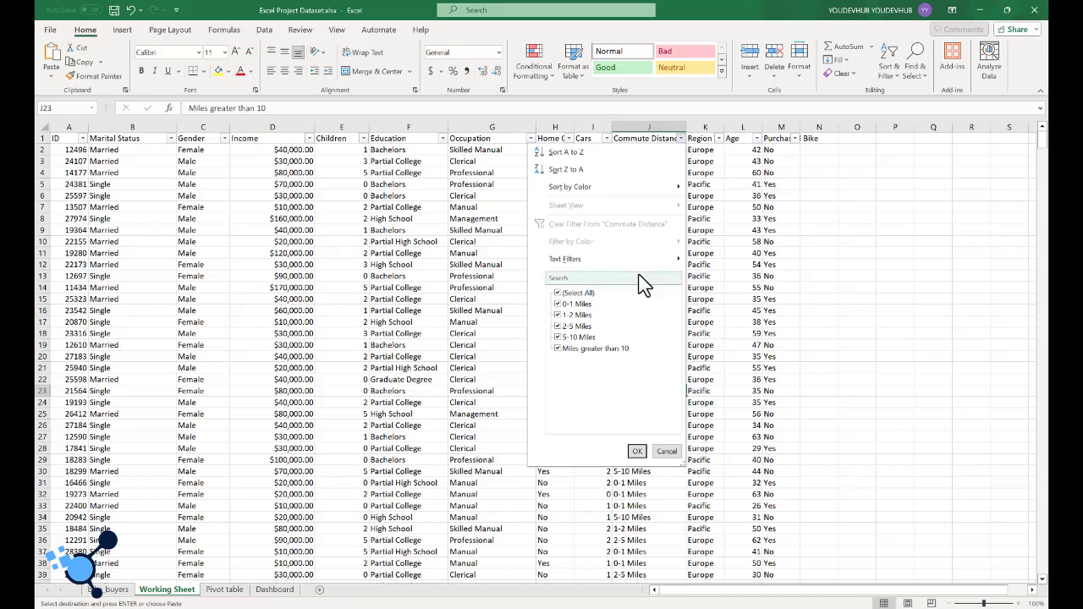
left_click(636, 451)
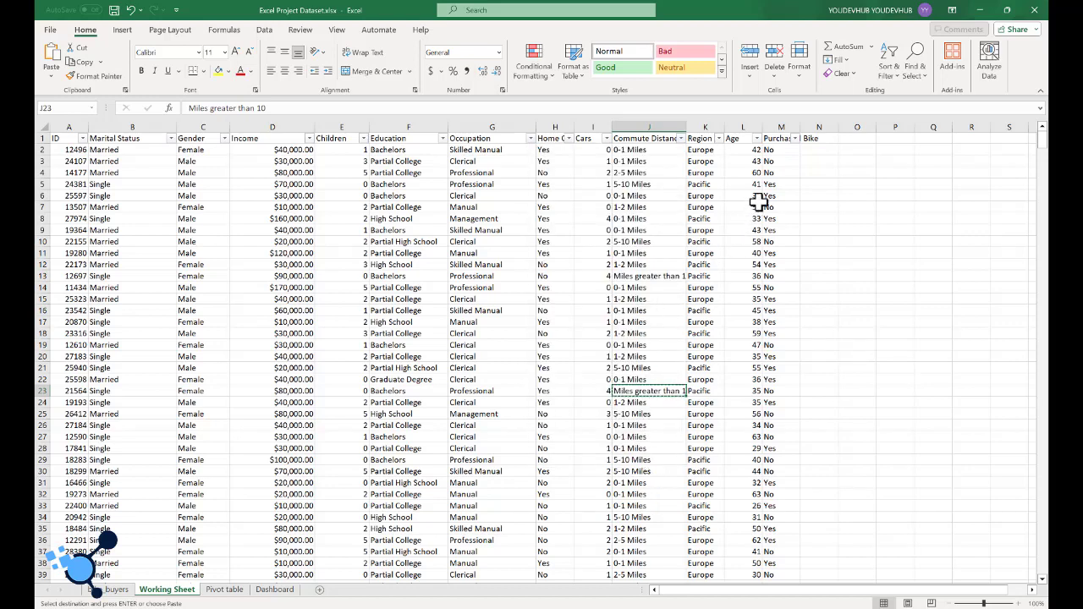
- Widen the Age column and review the ages in its filter list without filtering anything
left_click_drag(764, 127, 782, 127)
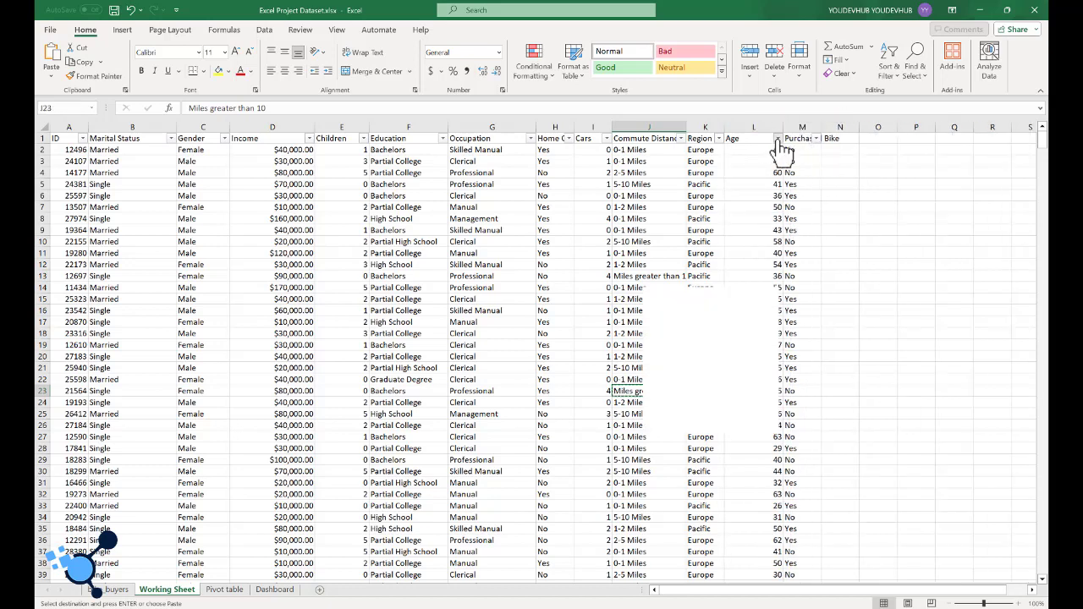
left_click(776, 139)
scroll(711, 355, "down", 5)
scroll(711, 355, "down", 4)
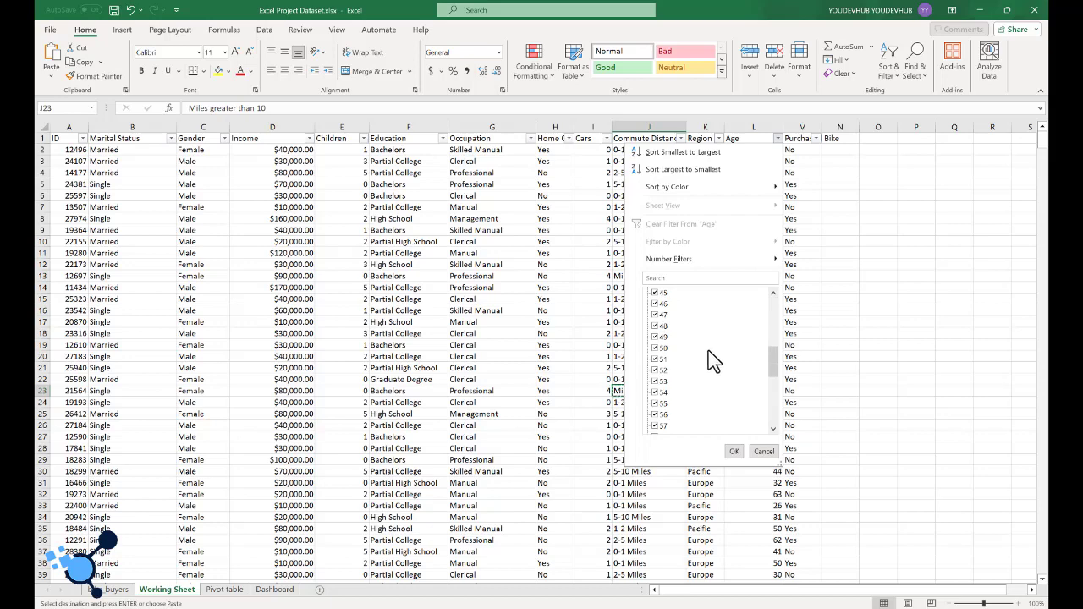
scroll(713, 359, "up", 7)
scroll(715, 355, "up", 3)
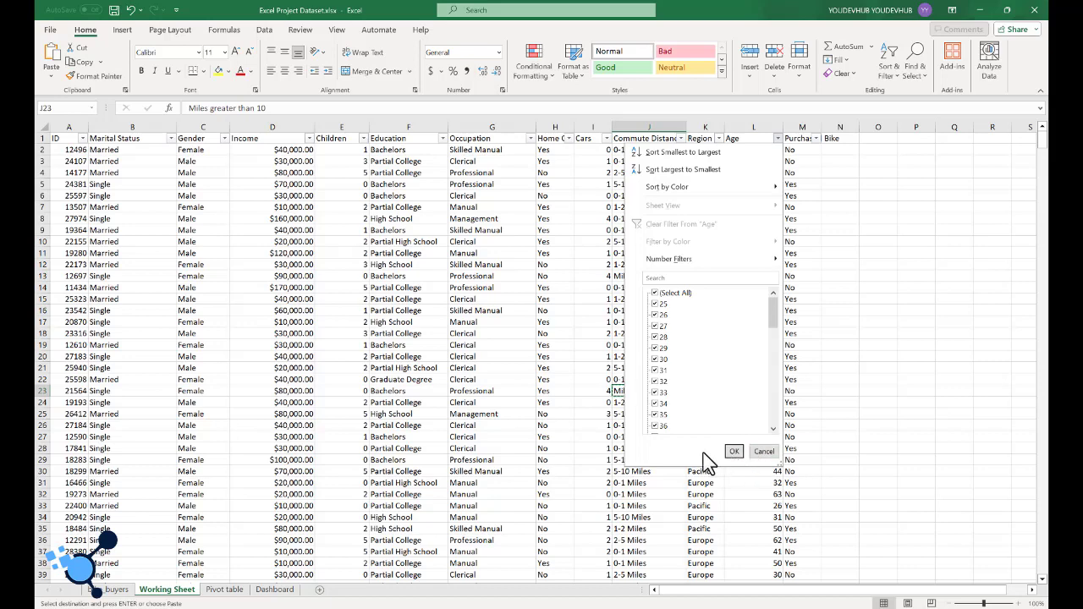
left_click(734, 451)
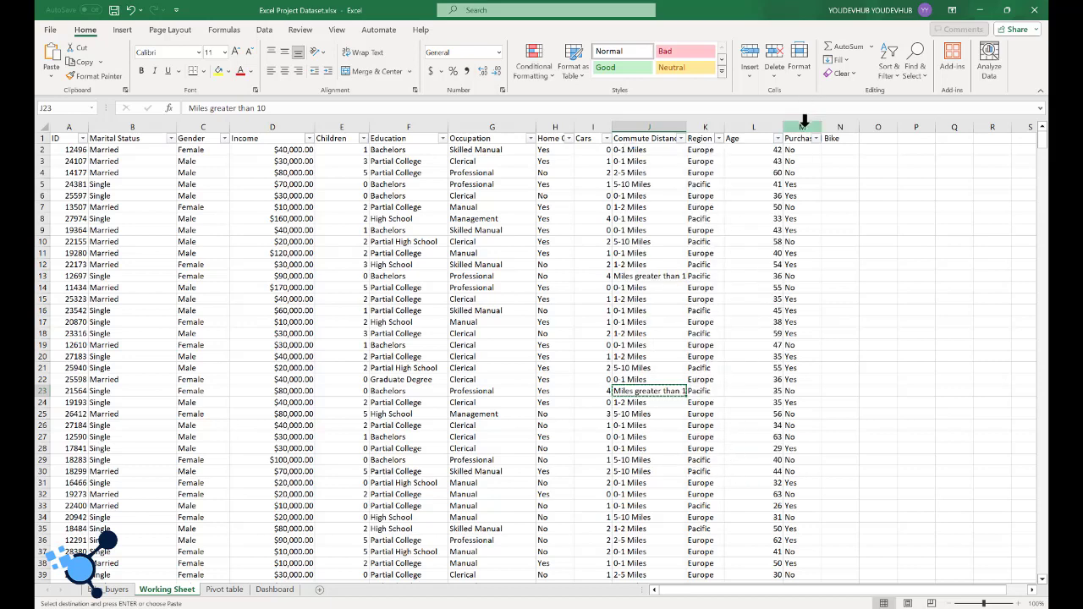
- Insert a blank column between Age and Purchased Bike and enter Age Bracket as its header in M1
left_click(802, 121)
right_click(804, 129)
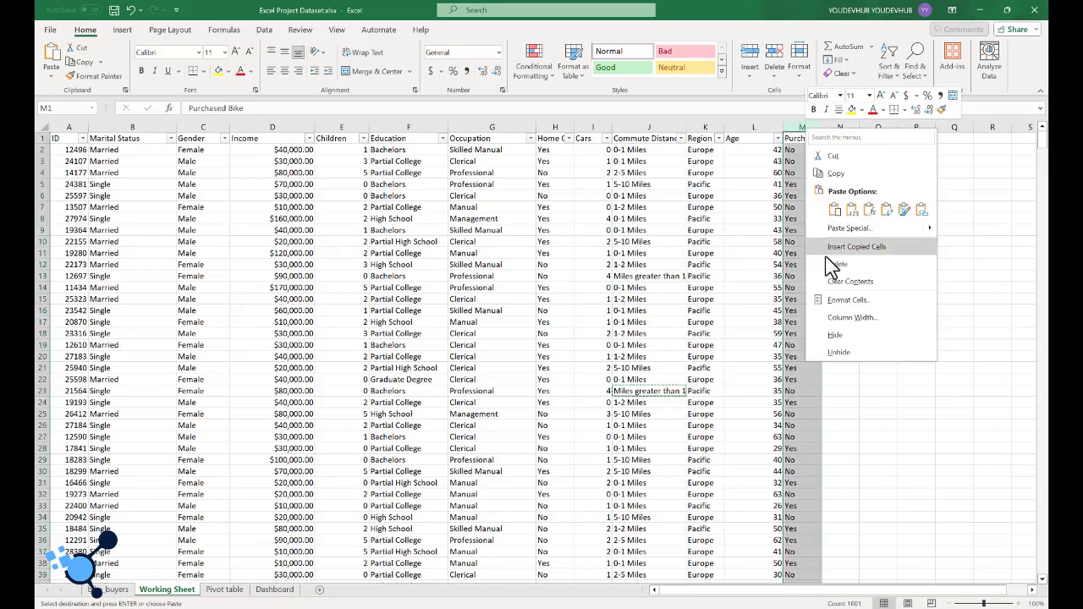
left_click(846, 250)
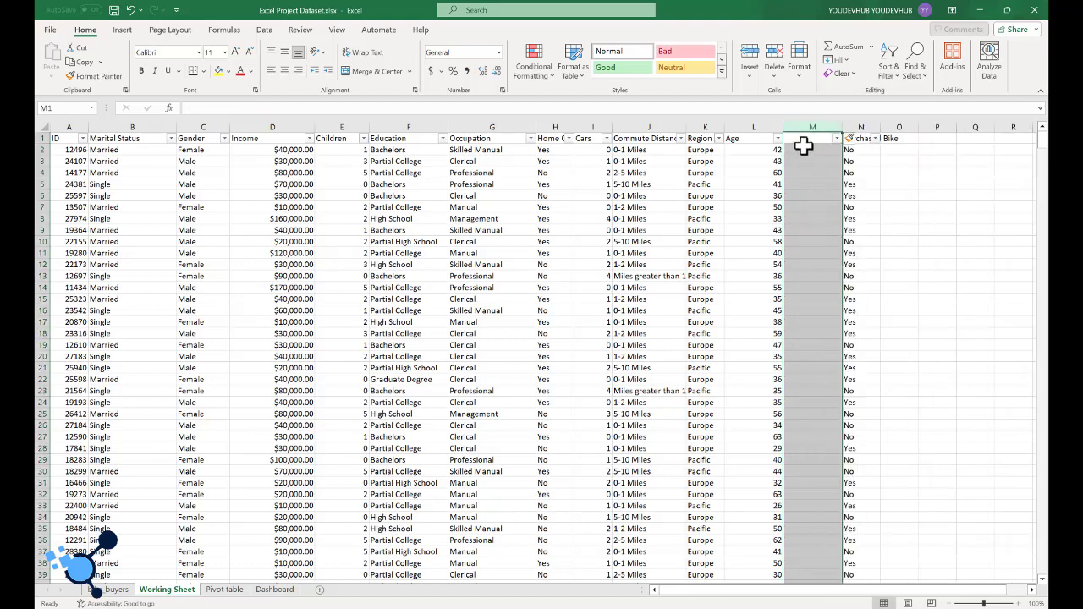
left_click(799, 141)
type("A")
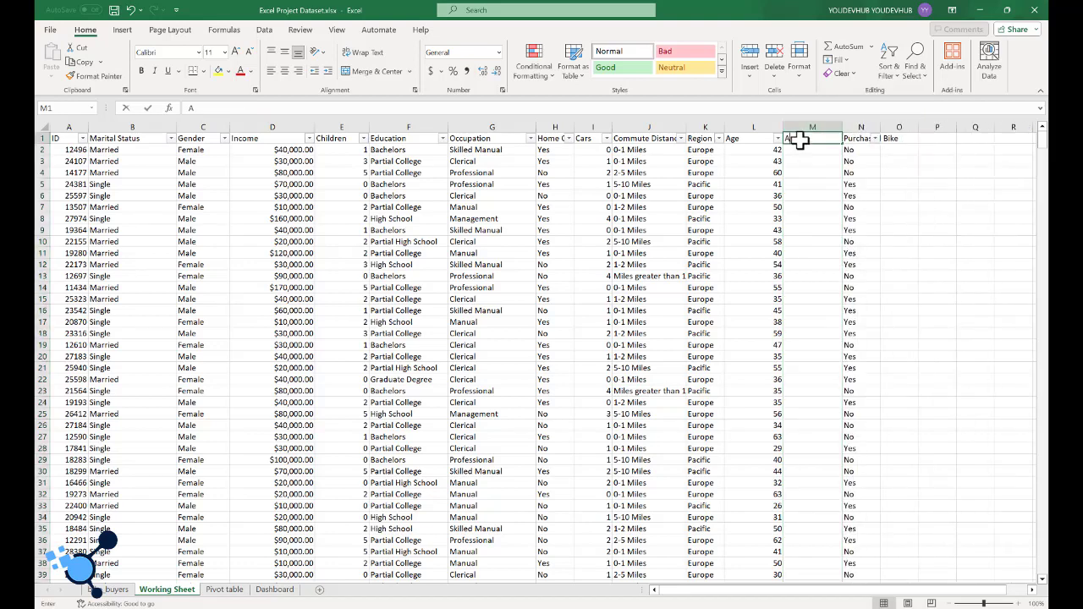
type("ge Bracket")
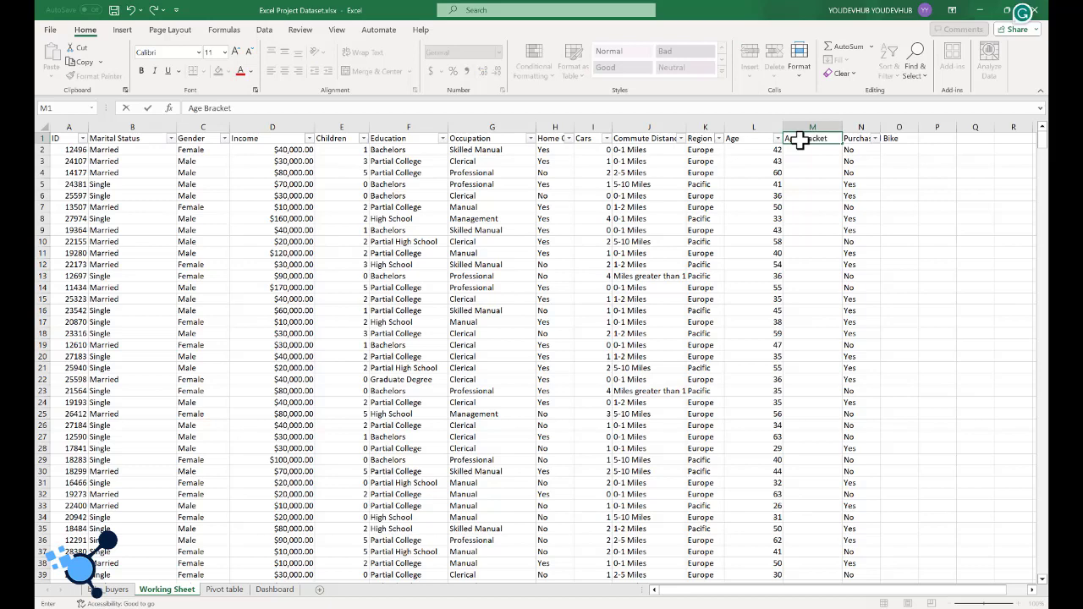
key("Return")
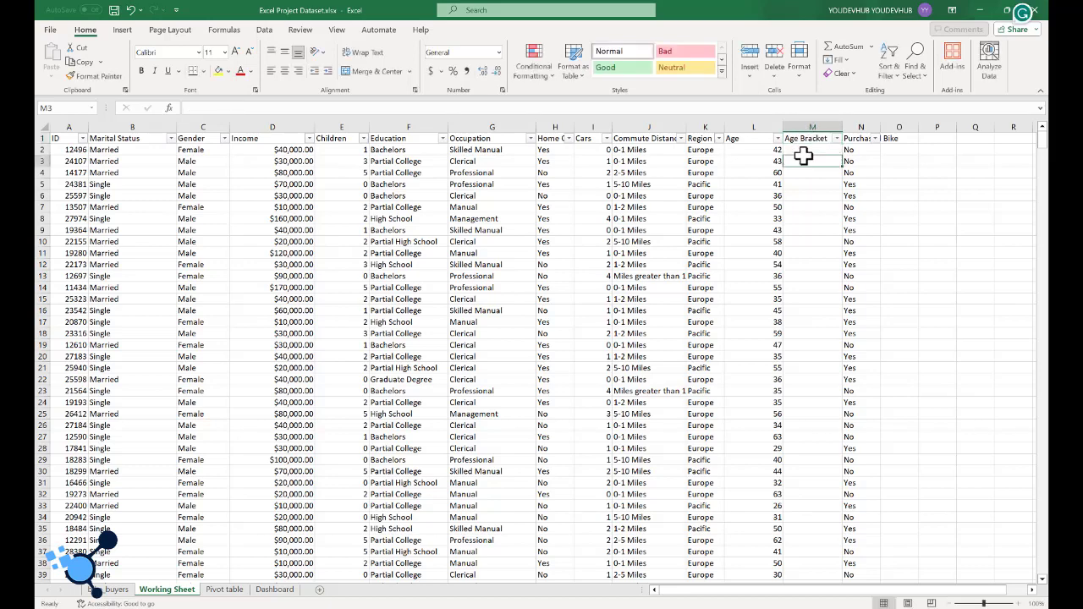
- Widen the Age Bracket column
left_click(1025, 602)
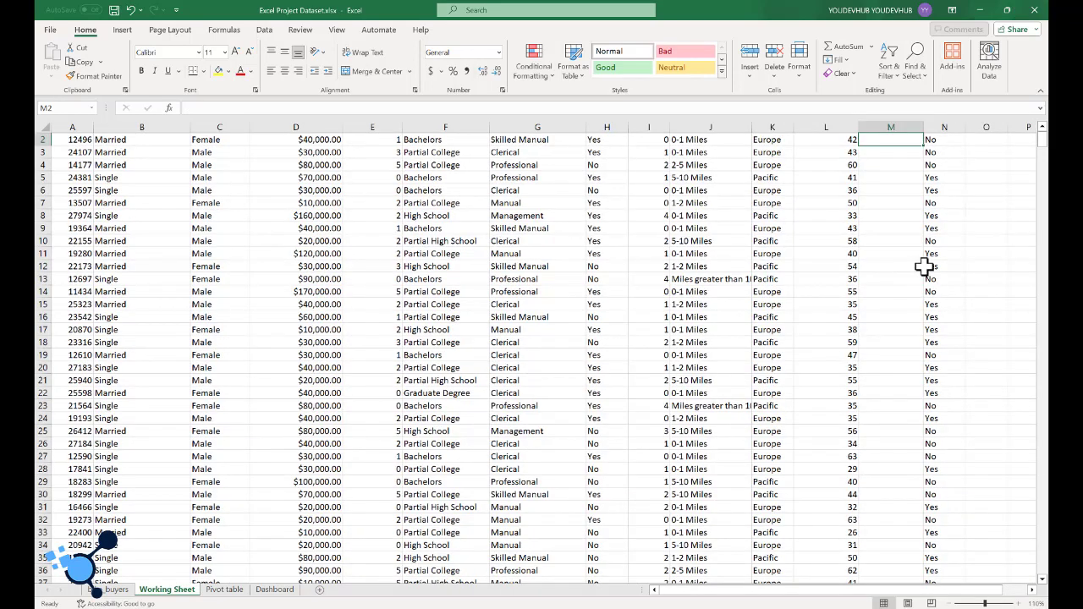
scroll(930, 253, "up", 1)
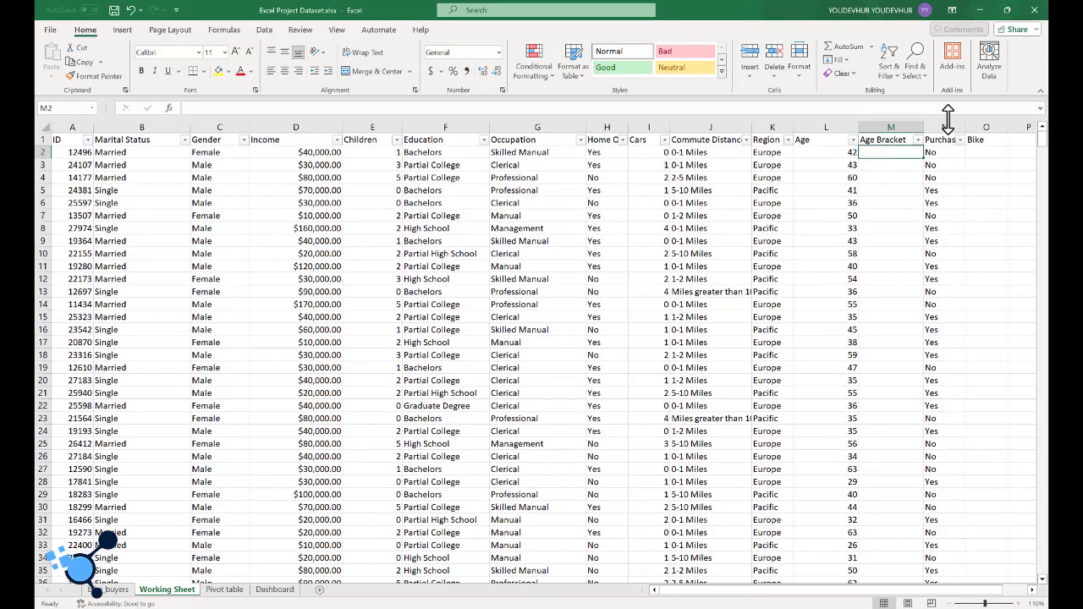
left_click_drag(923, 126, 953, 125)
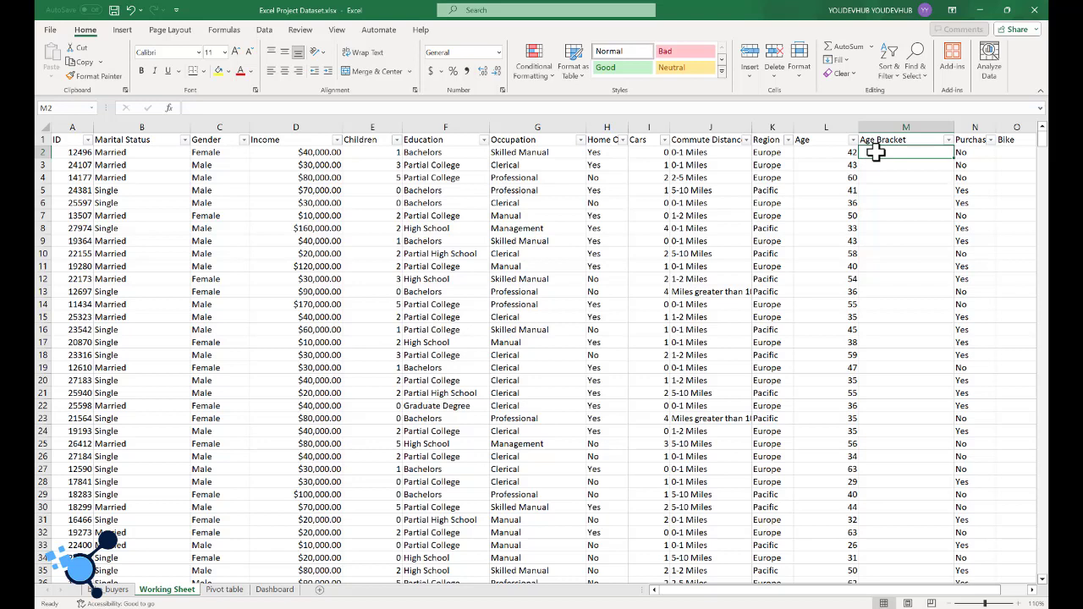
- Enter the formula =IF(L2<31,"Young") in cell M2 of the Age Bracket column
double_click(875, 152)
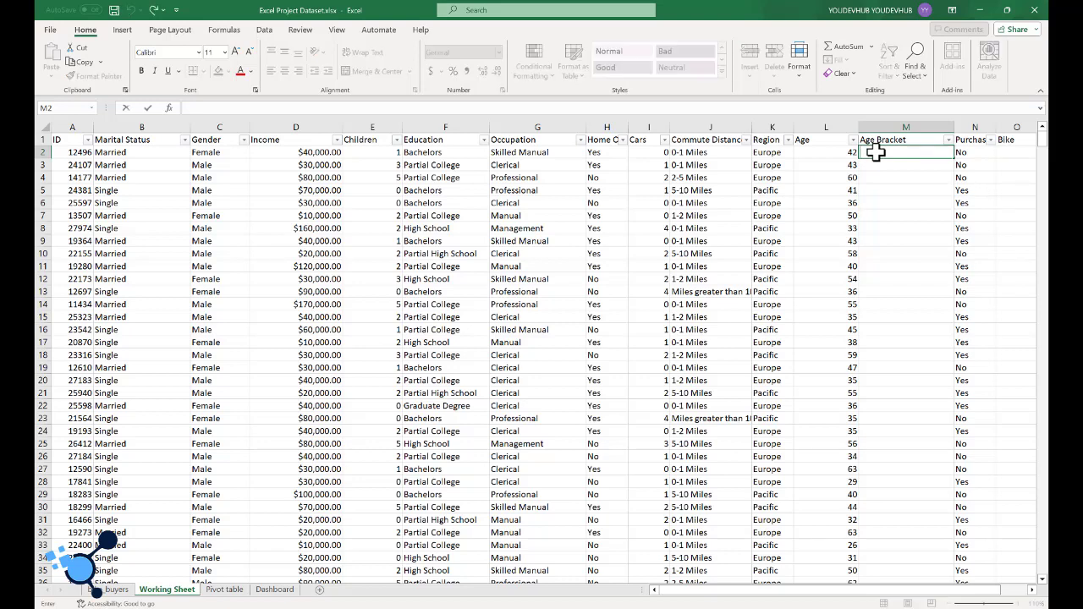
type("=IF")
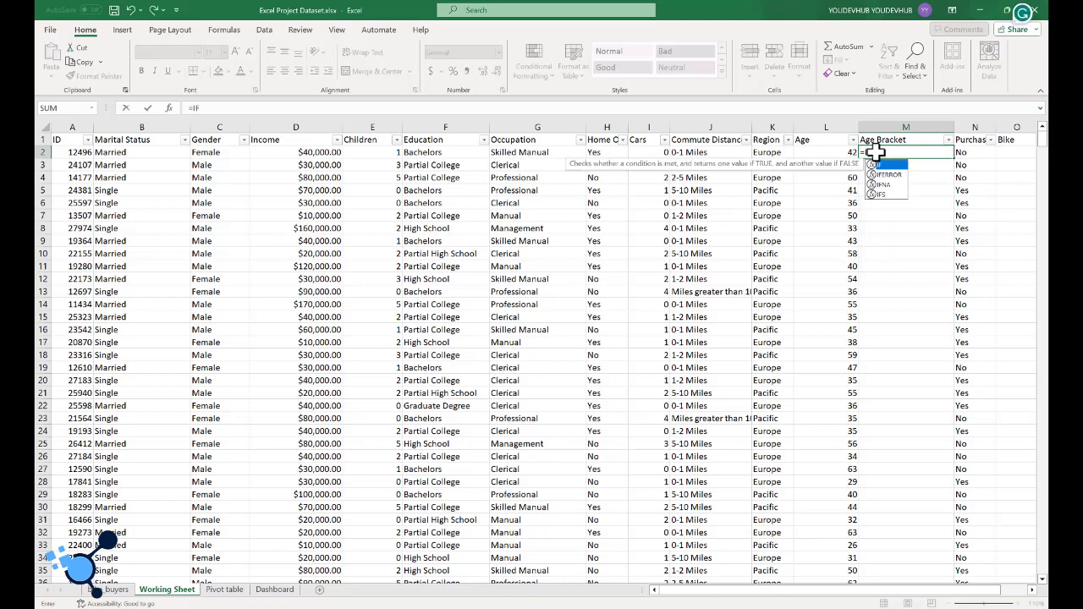
type("(")
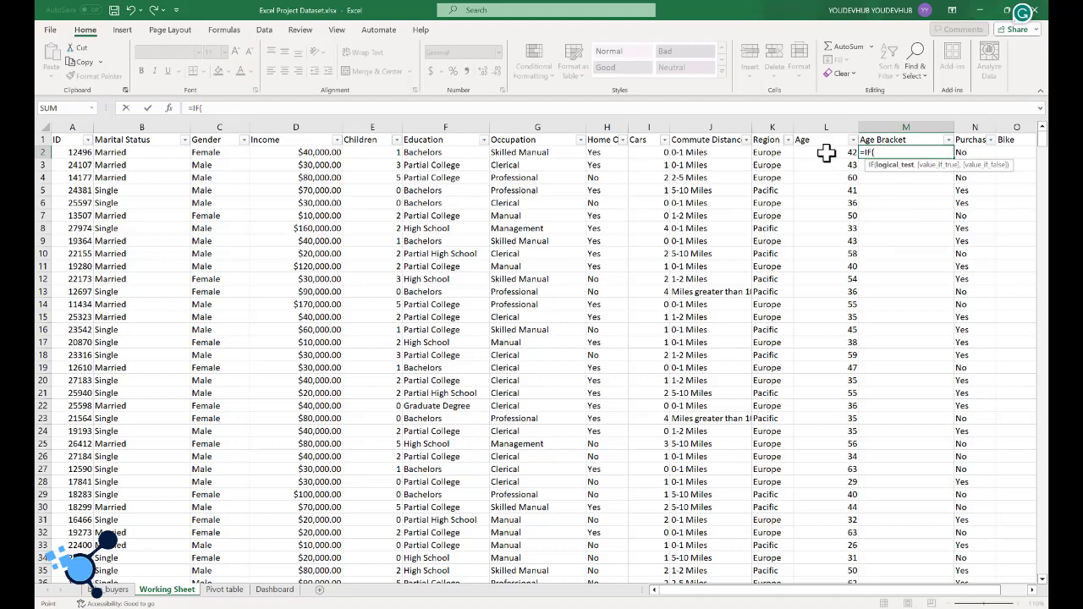
left_click(825, 152)
type("<31")
type(",")
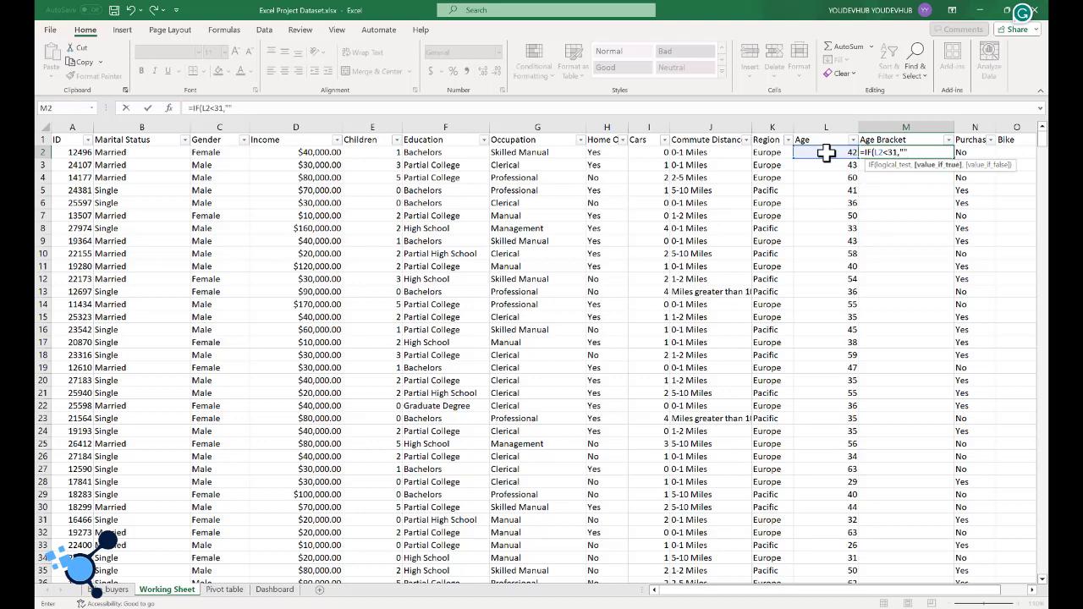
left_click(913, 149)
type("Young\")")
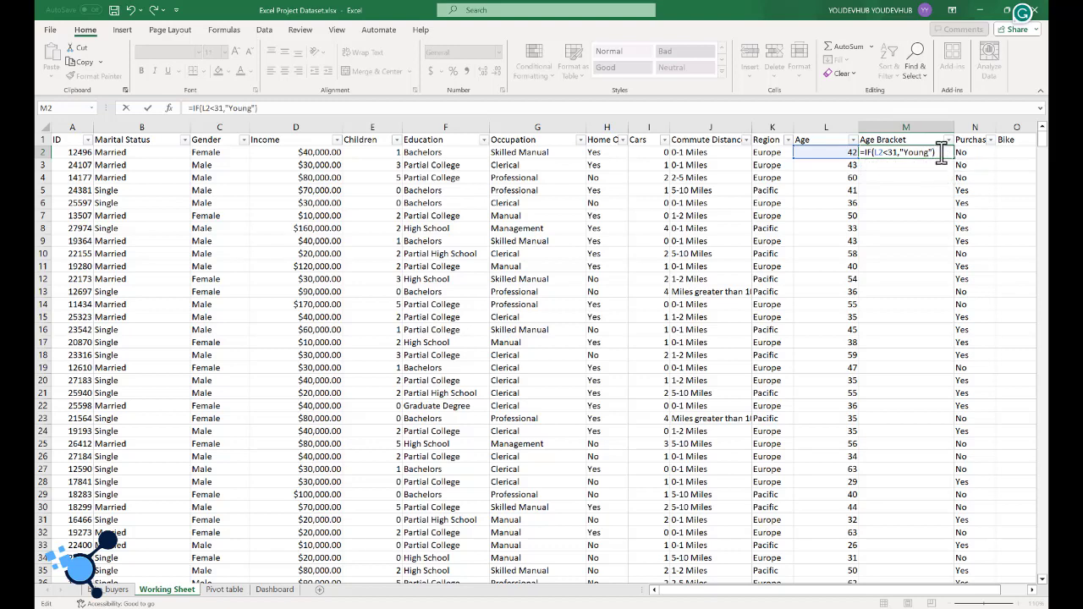
key("Return")
- Add "Invalid" as the value if false in M2, making the formula =IF(L2<31,"Young","Invalid")
left_click(939, 153)
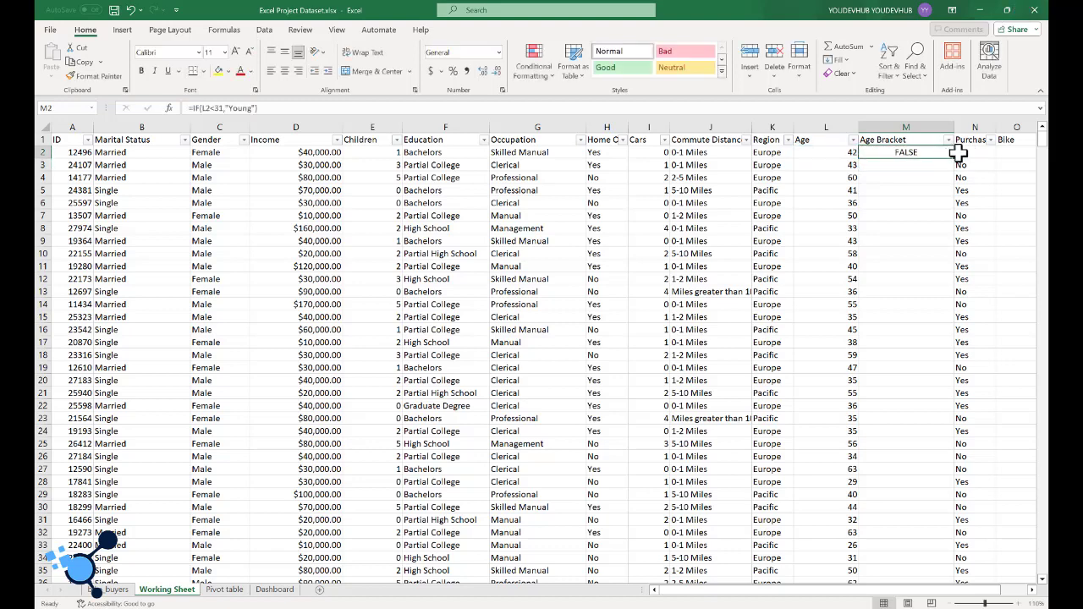
double_click(915, 152)
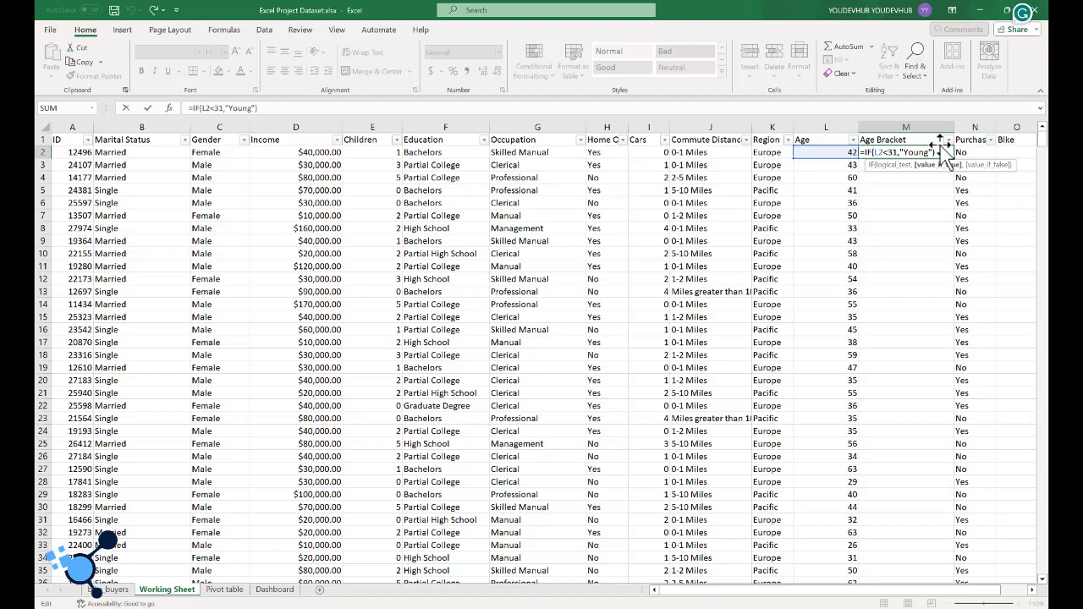
type(",\"Invalid\"")
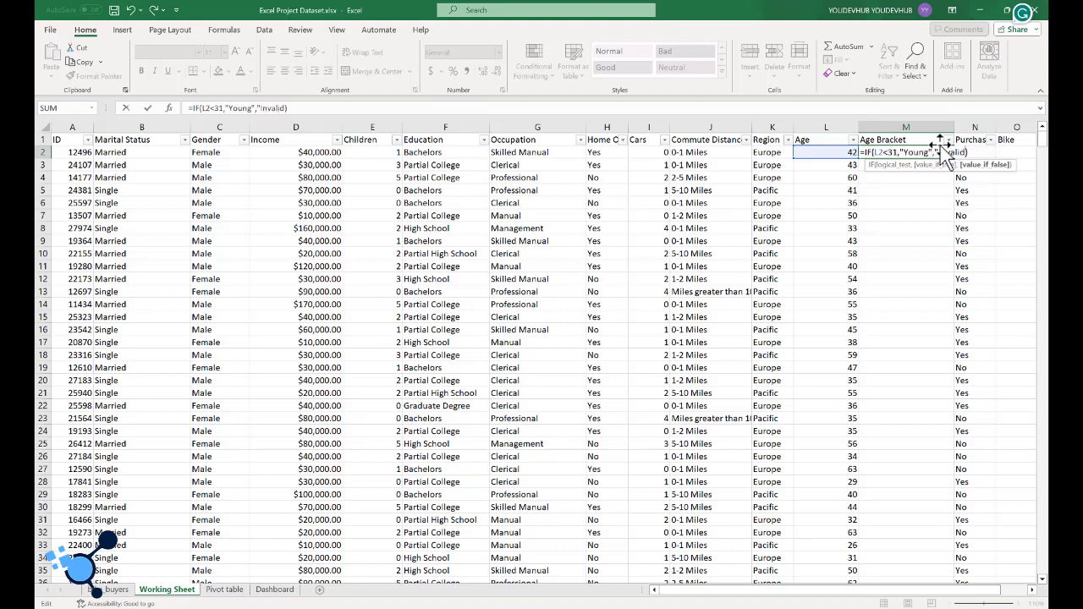
type("\"")
key("ctrl+Return")
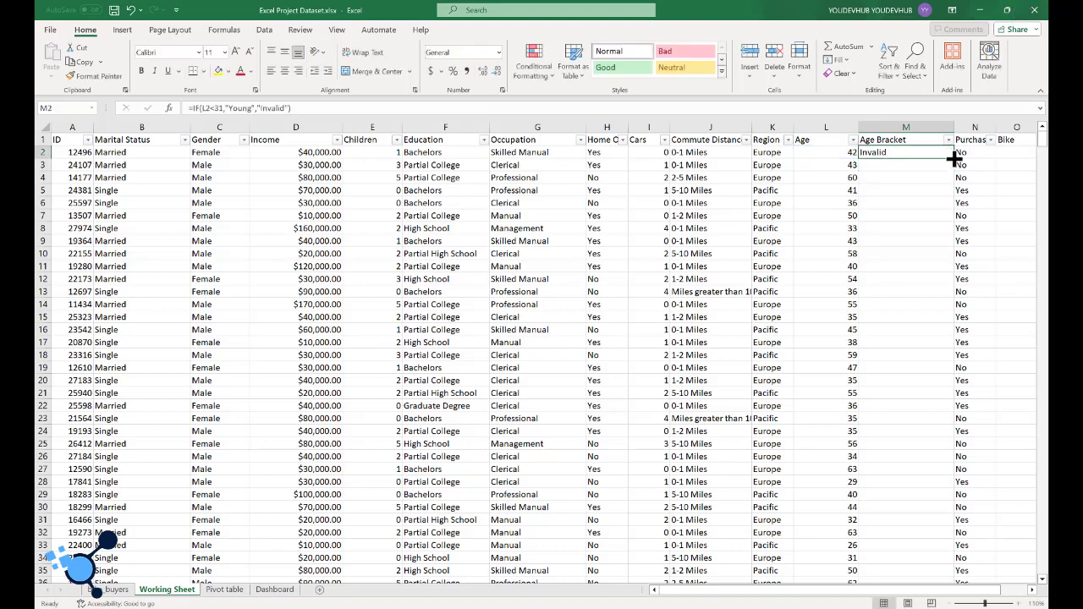
- Fill the M2 formula down the whole Age Bracket column and check the resulting rows
double_click(953, 158)
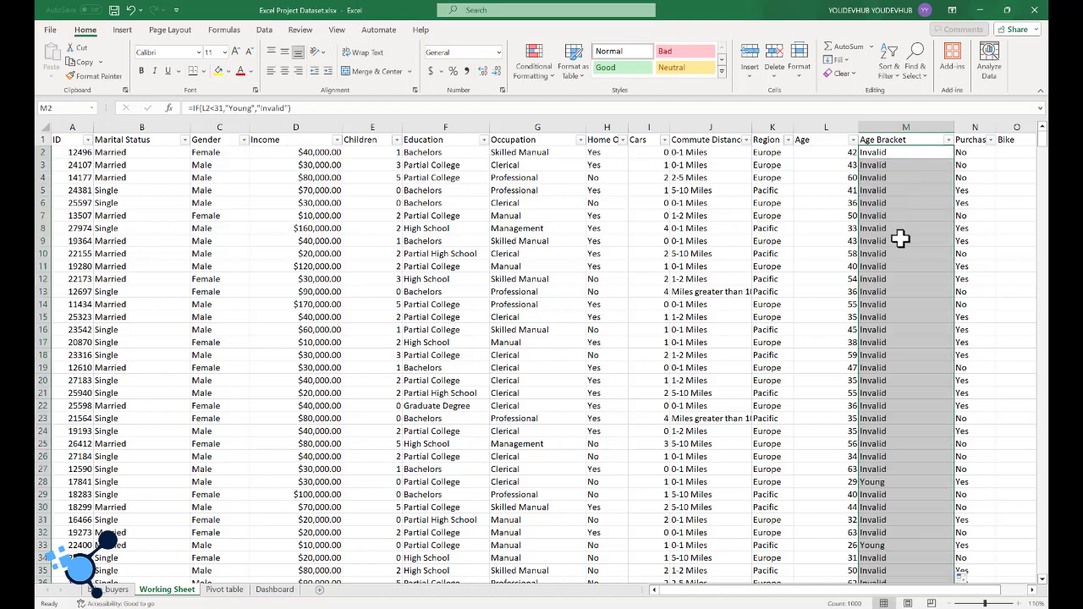
scroll(900, 240, "down", 6)
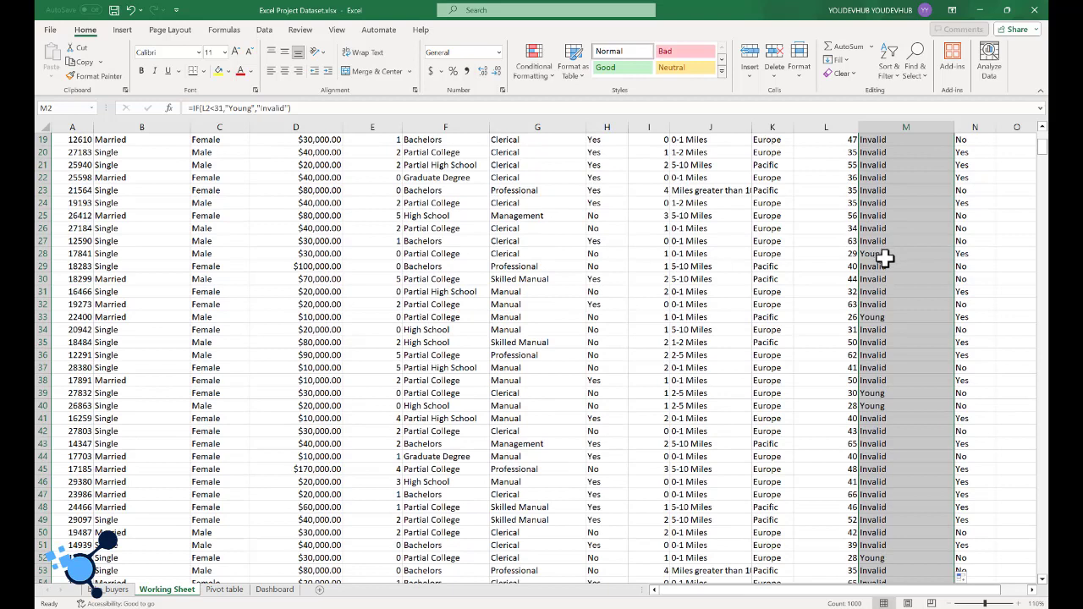
scroll(884, 254, "up", 6)
- Start an outer IF with the condition L2>=31 in front of the existing IF in the M2 formula
left_click(904, 150)
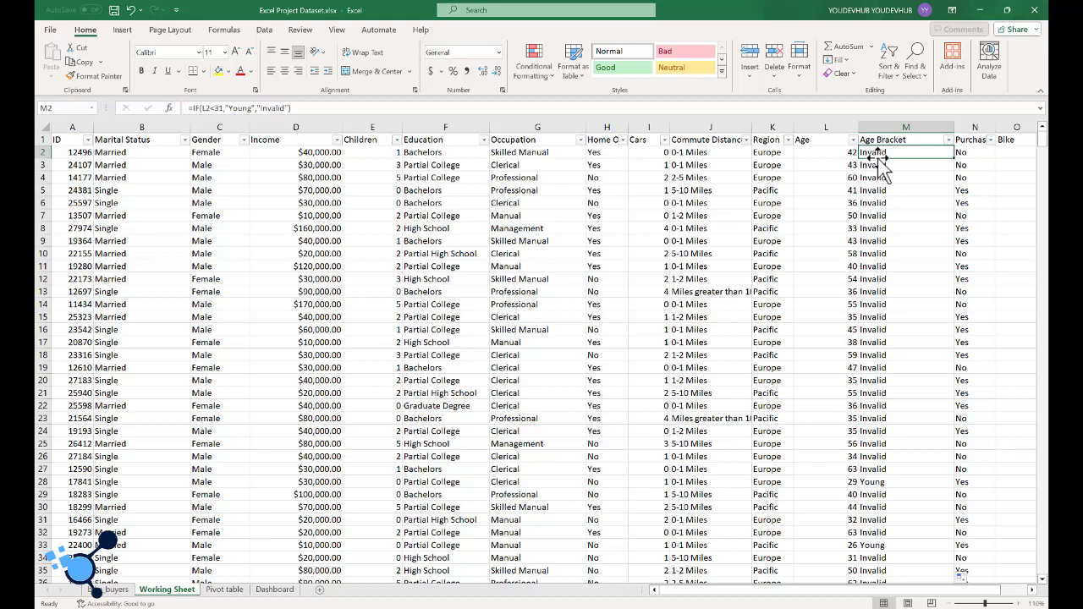
left_click(201, 108)
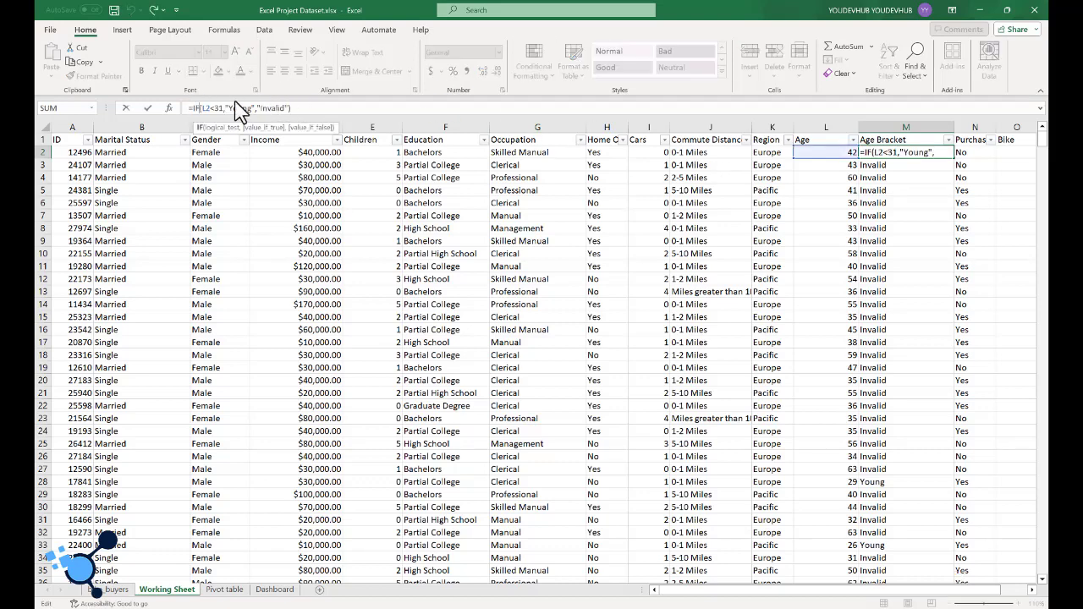
left_click(196, 109)
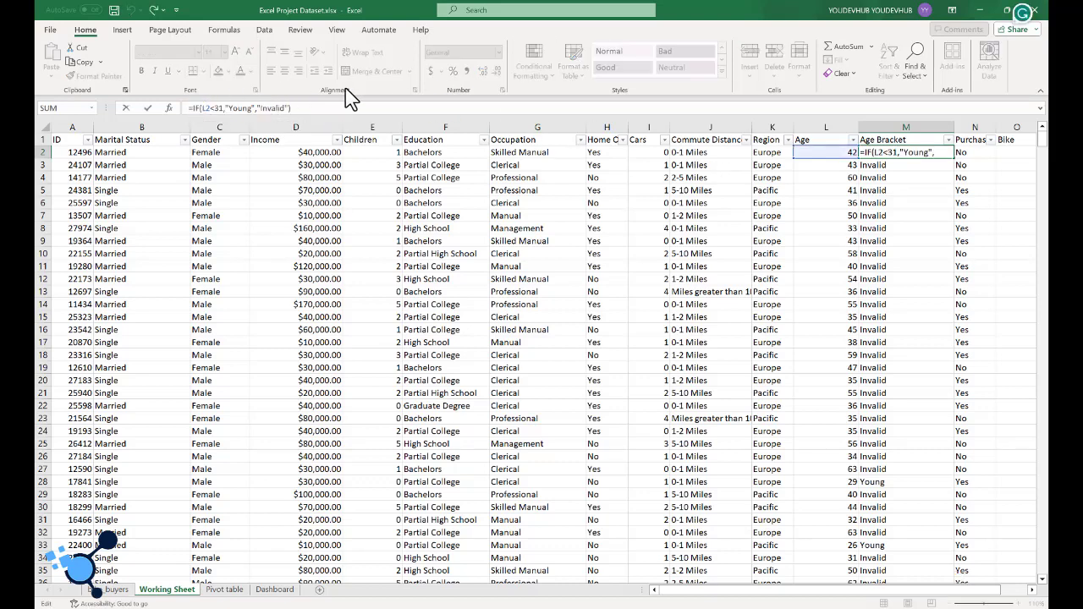
type("IF")
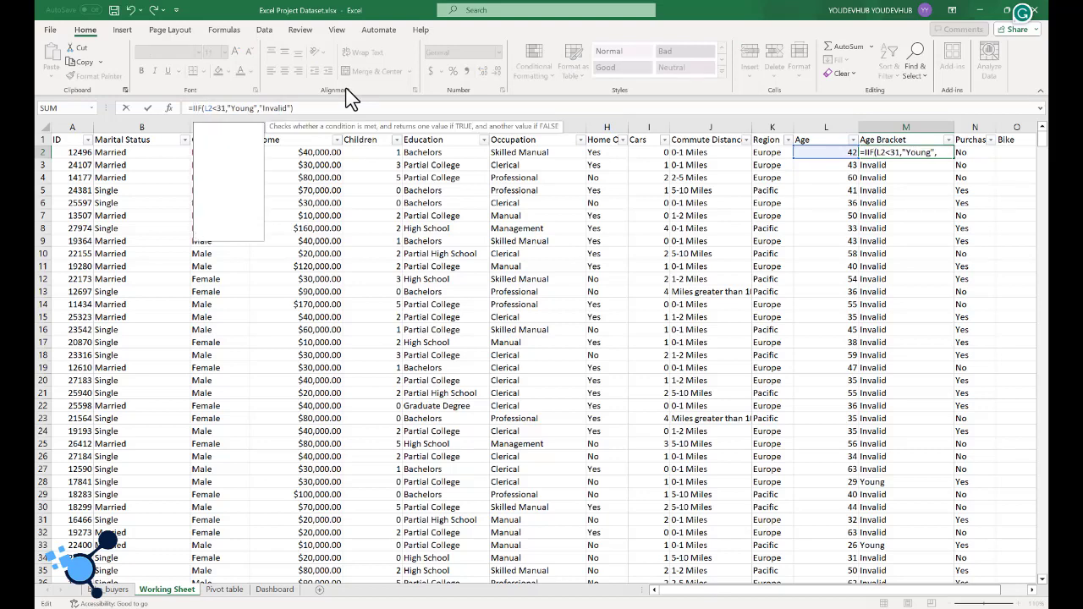
type("(")
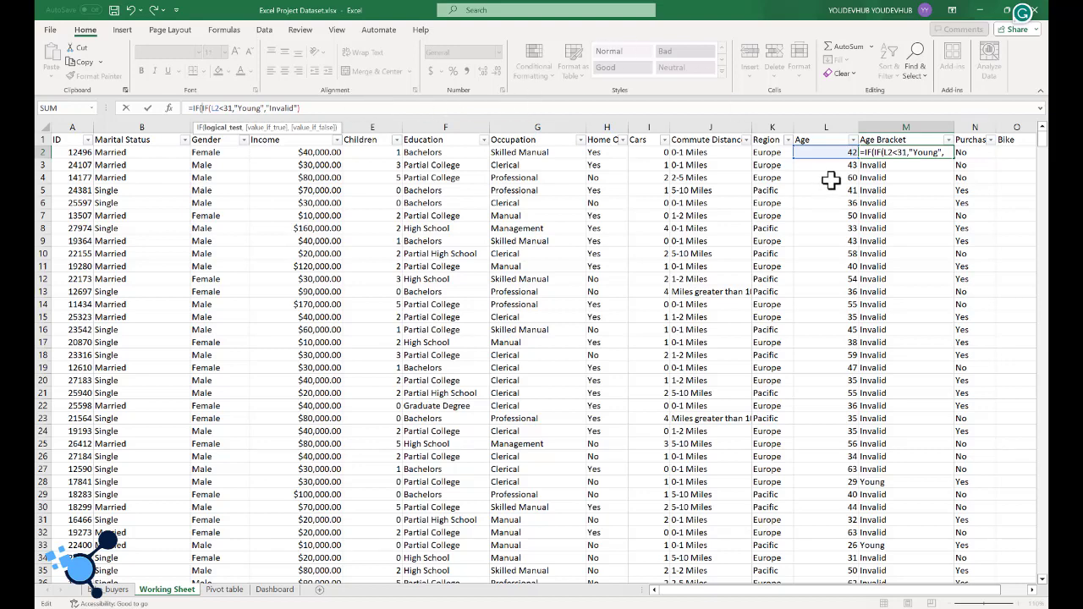
left_click(823, 152)
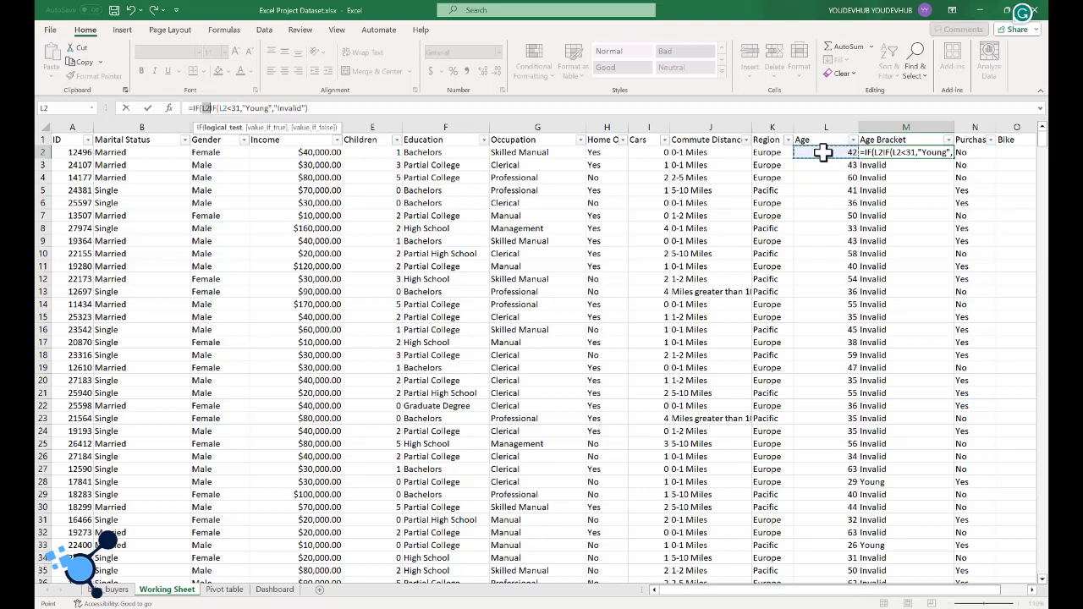
type(">=")
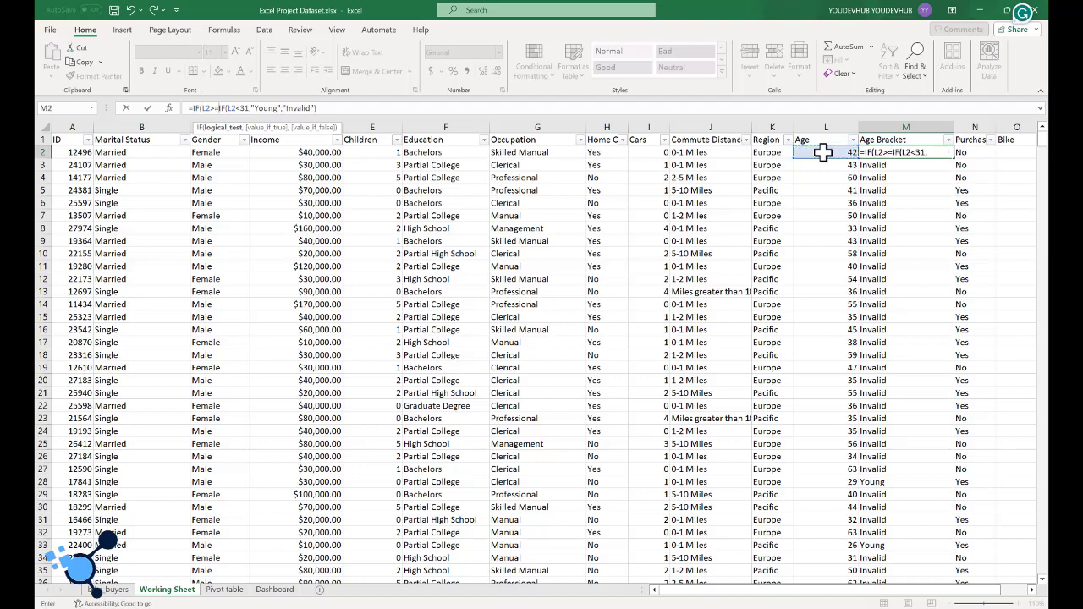
type("31")
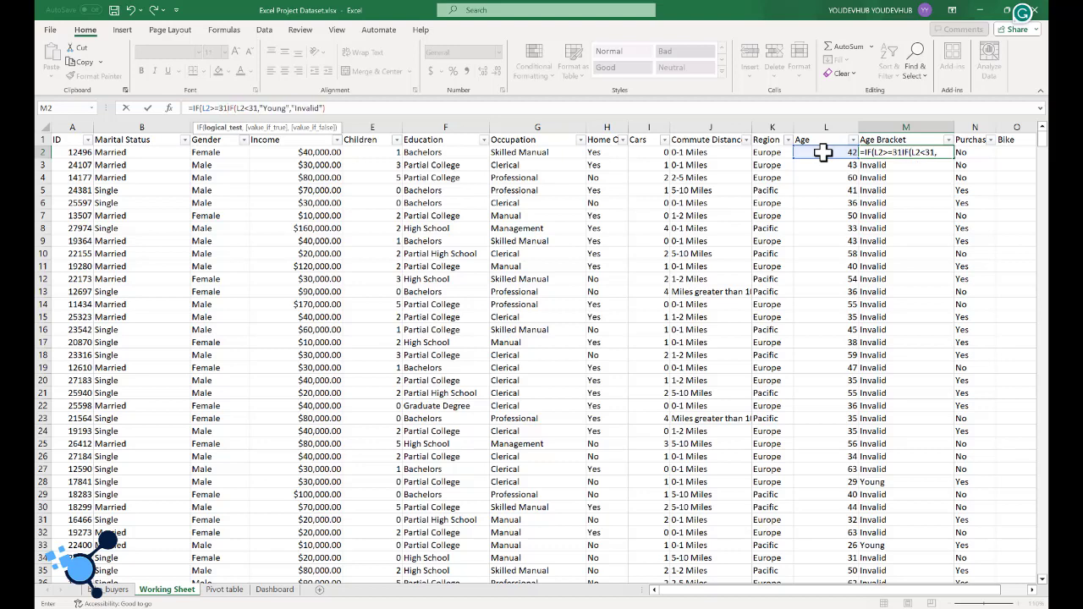
type(",")
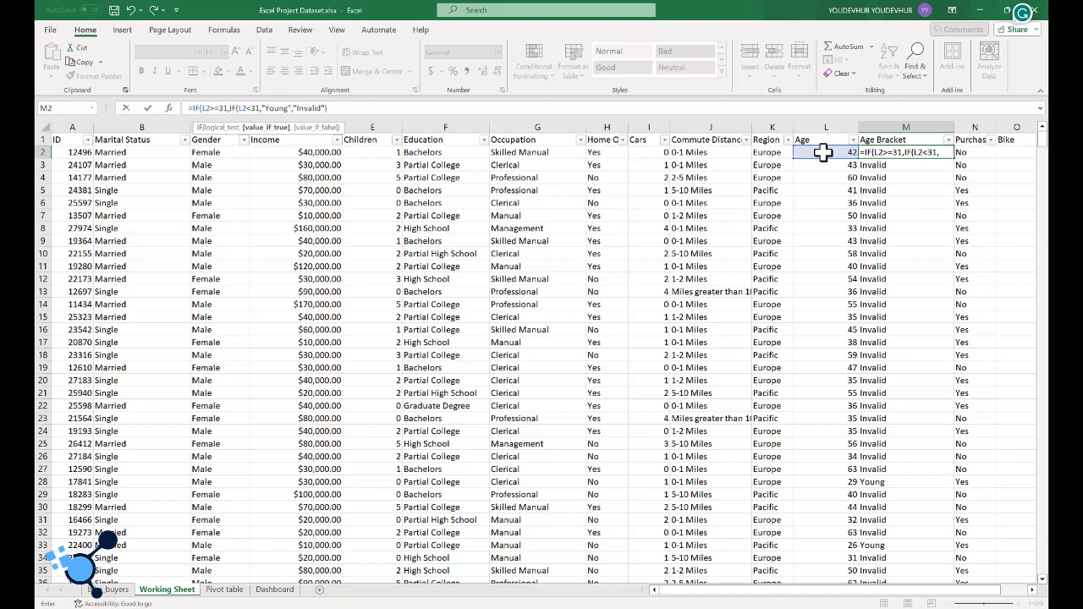
- Enter "Adult" as the outer IF's value if true in M2, followed by a comma before the nested IF
type("\"")
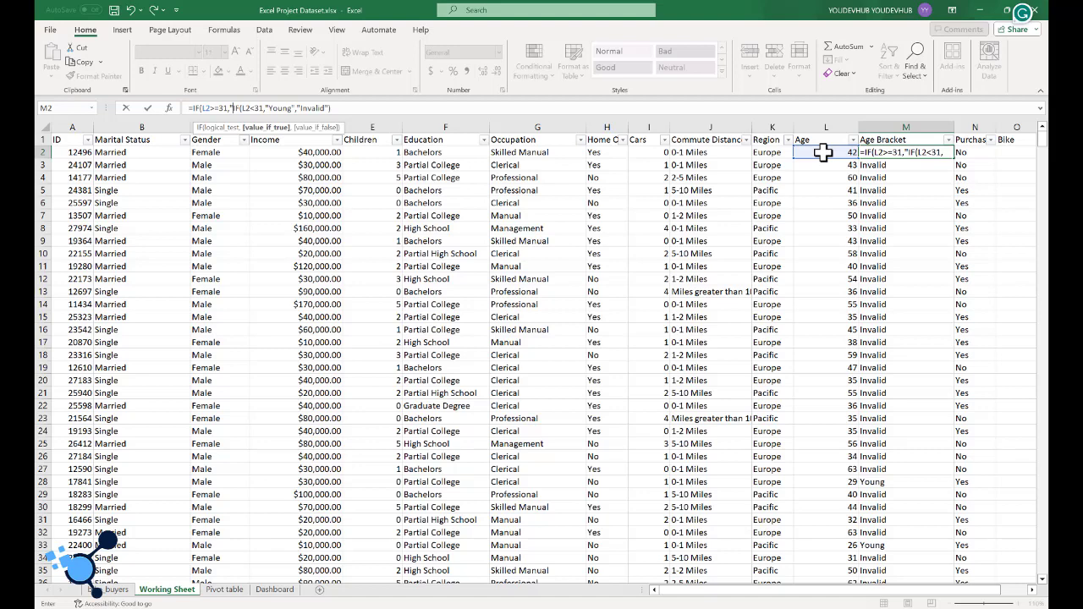
type("Adult")
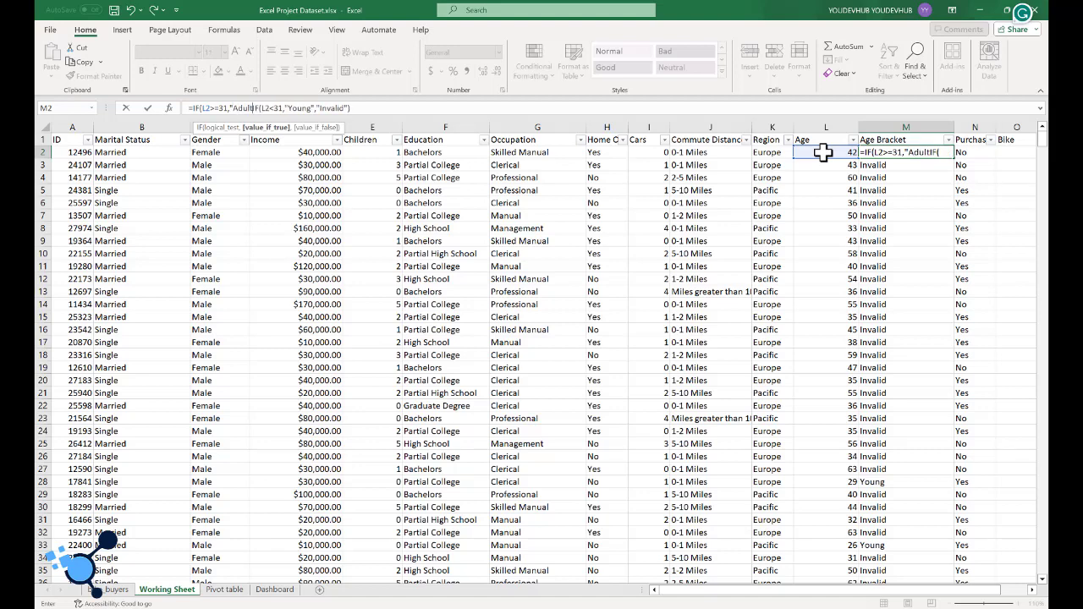
key("BackSpace")
key("BackSpace")
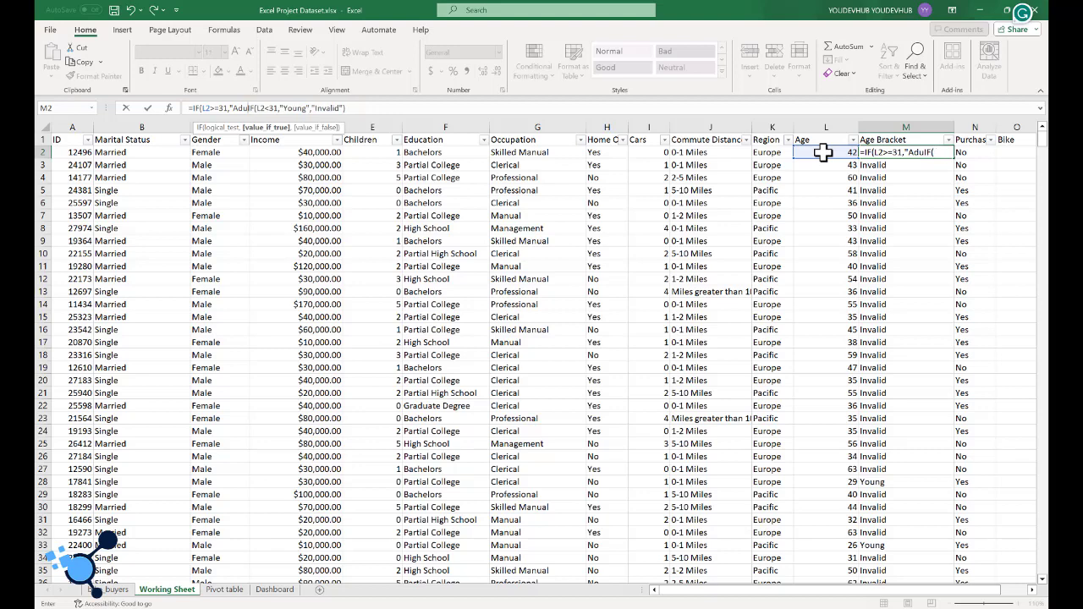
type("lt")
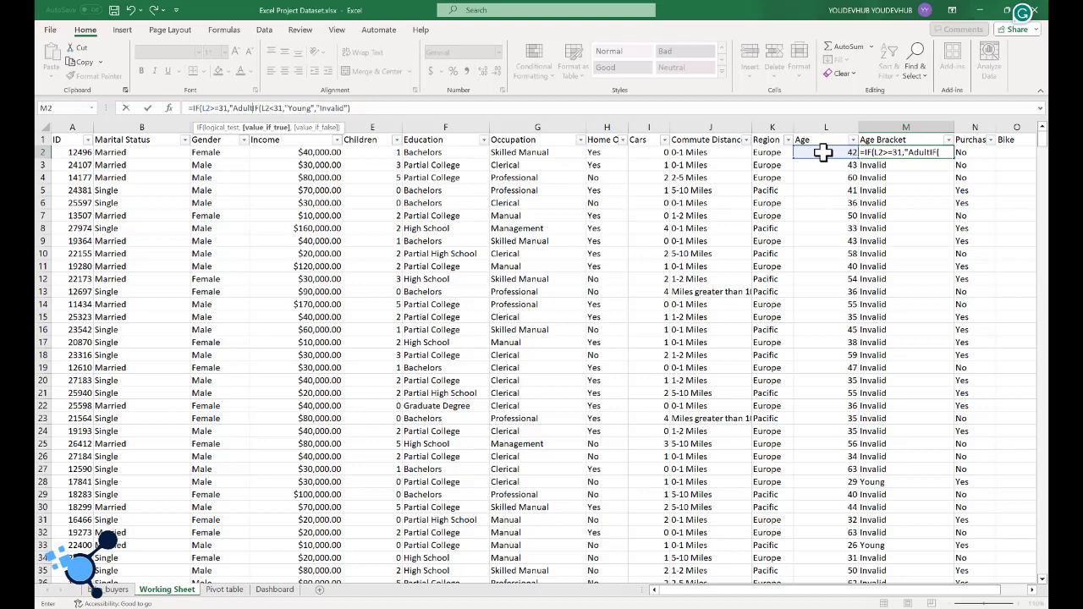
type("\",")
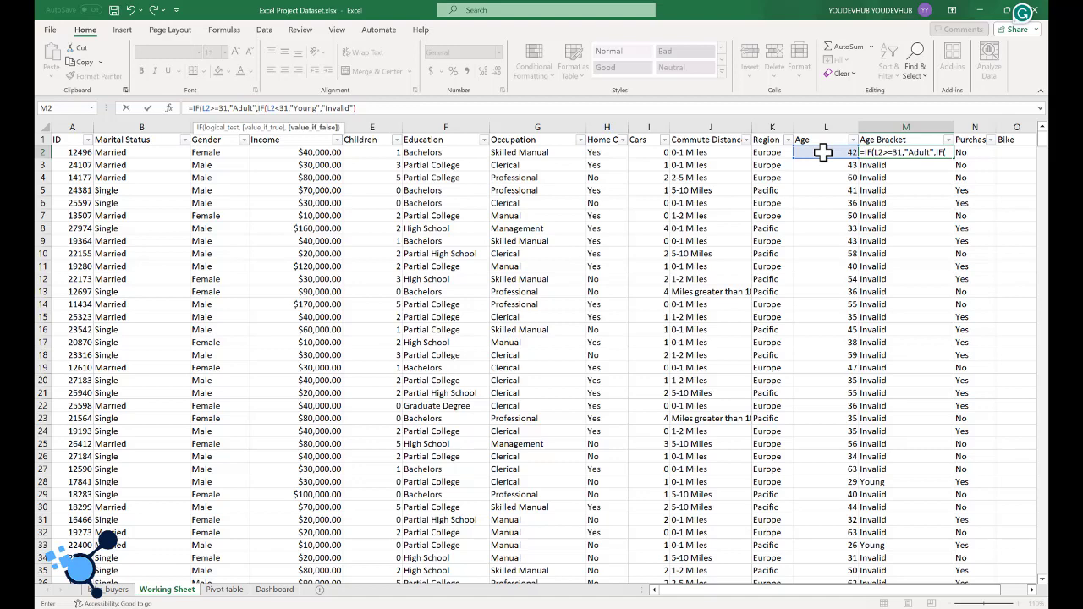
- Insert "Invalid" as an extra argument between "Adult" and the nested IF in the M2 formula
type("\"")
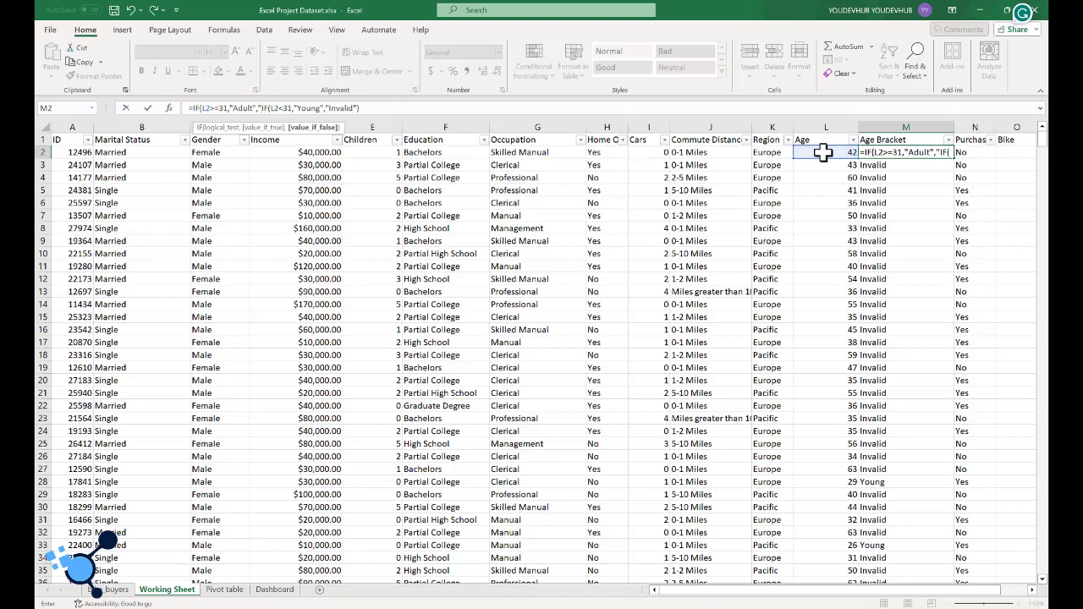
type("Invalid")
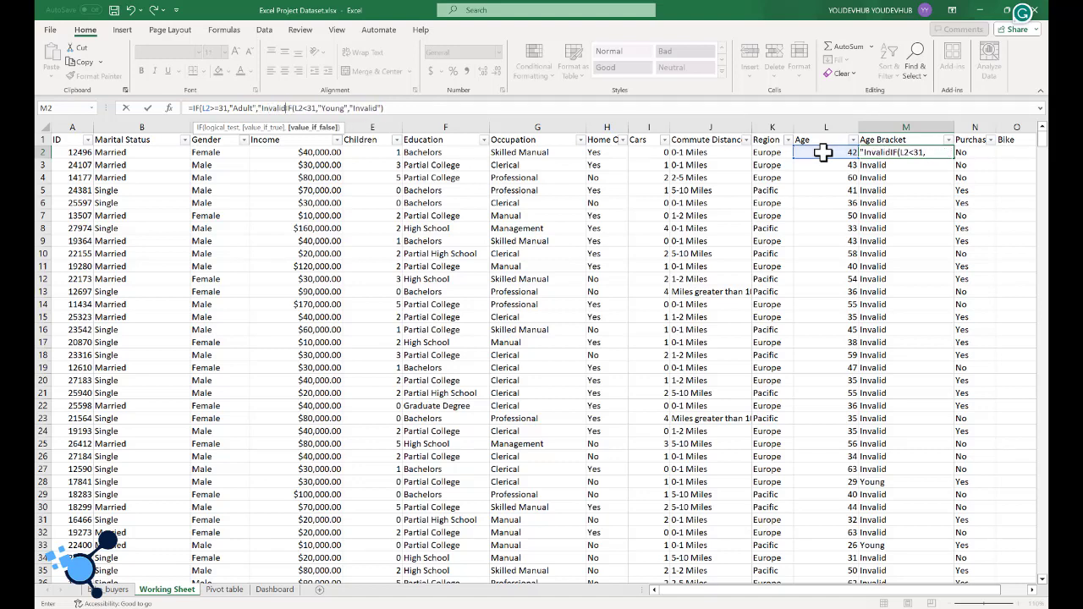
type("\"")
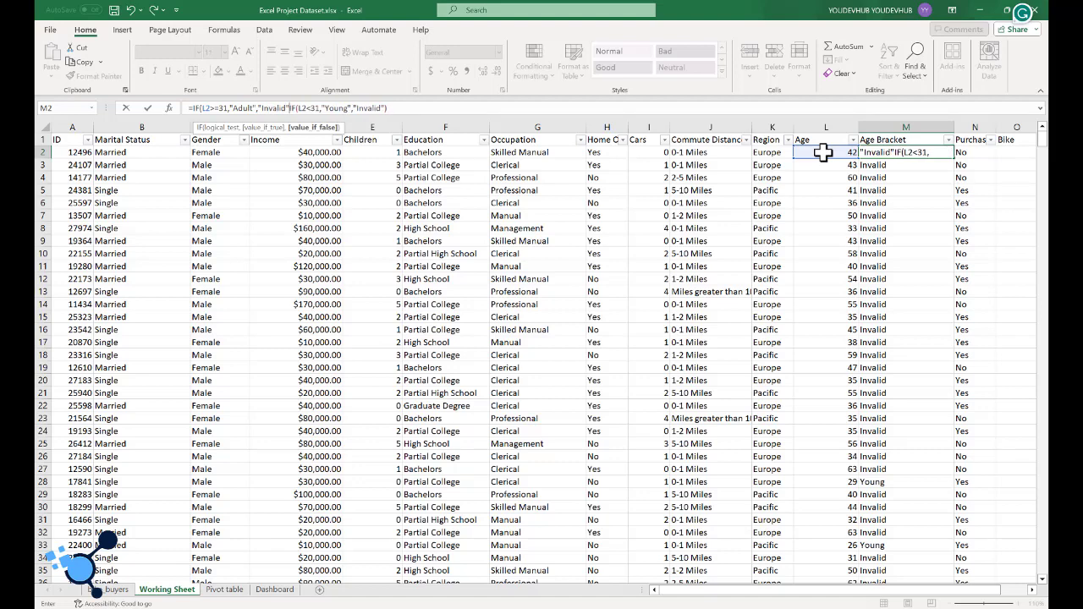
type(",")
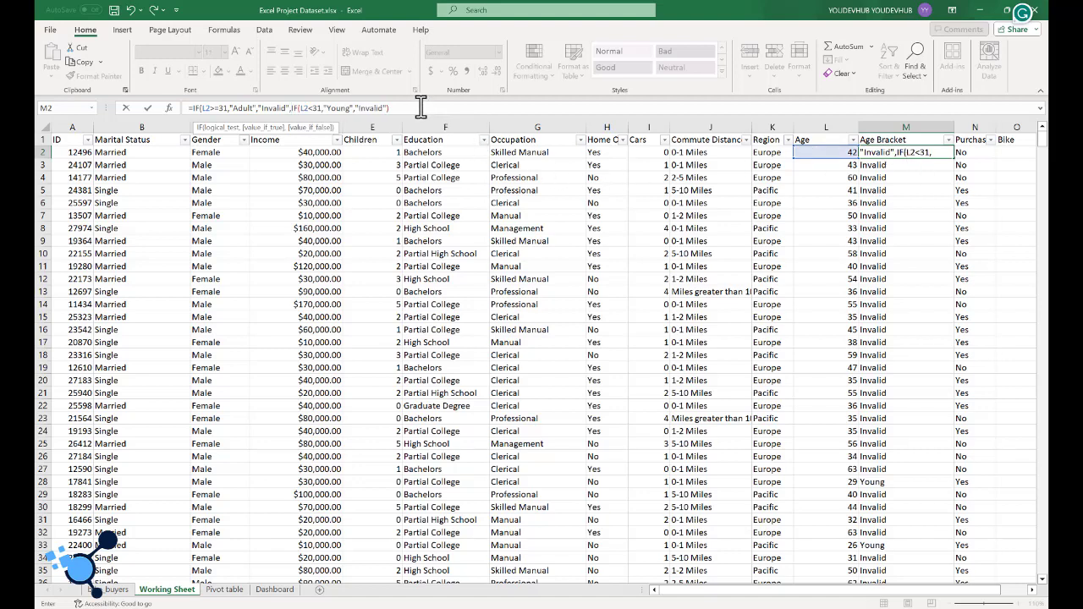
- Add a second closing parenthesis at the end of the M2 formula and try to commit it
type(")")
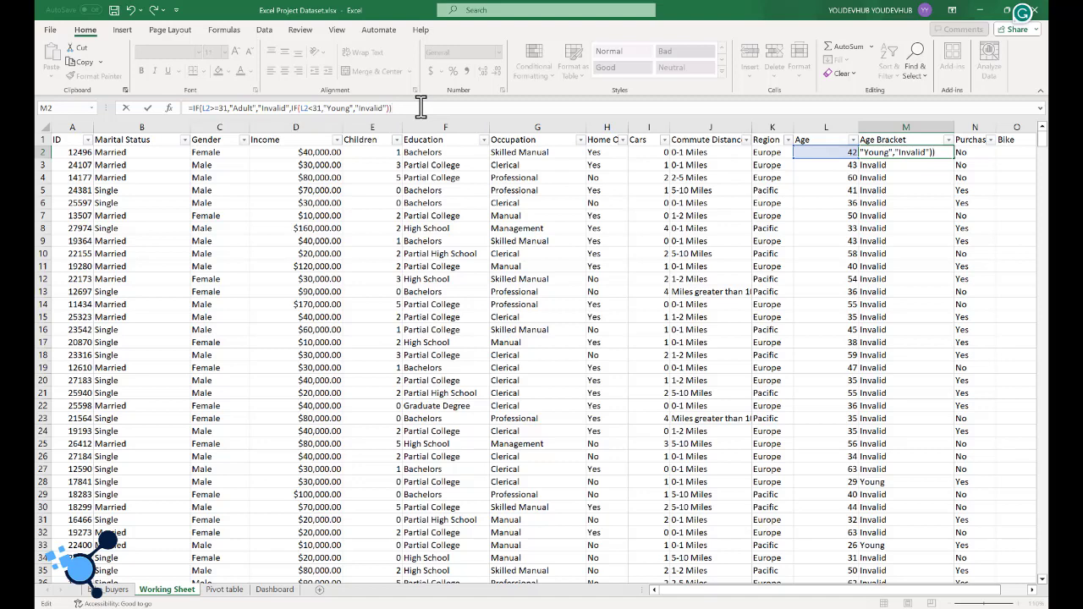
key("Return")
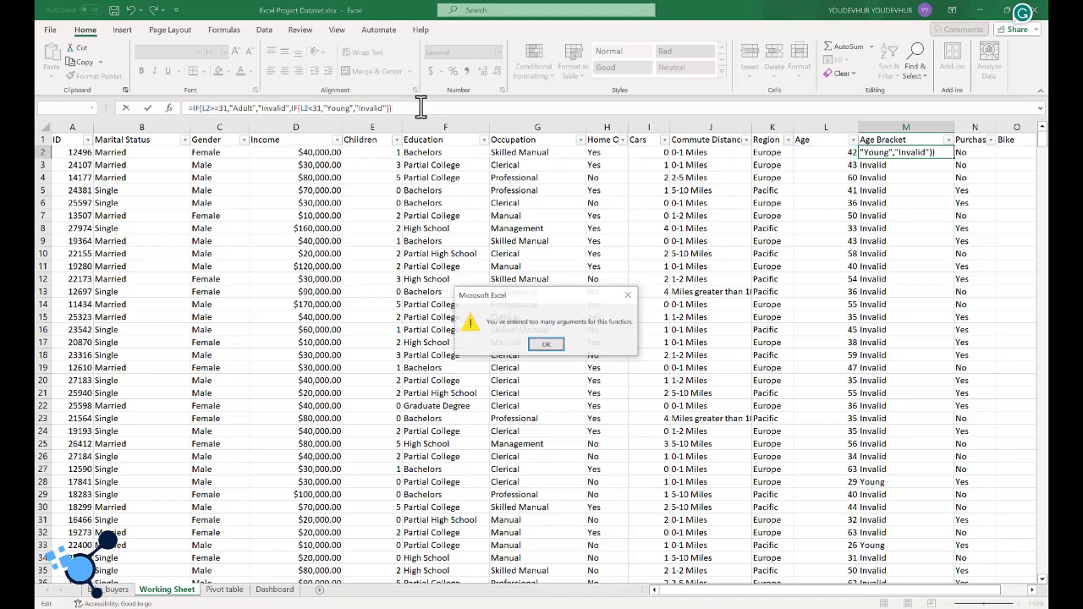
left_click(548, 346)
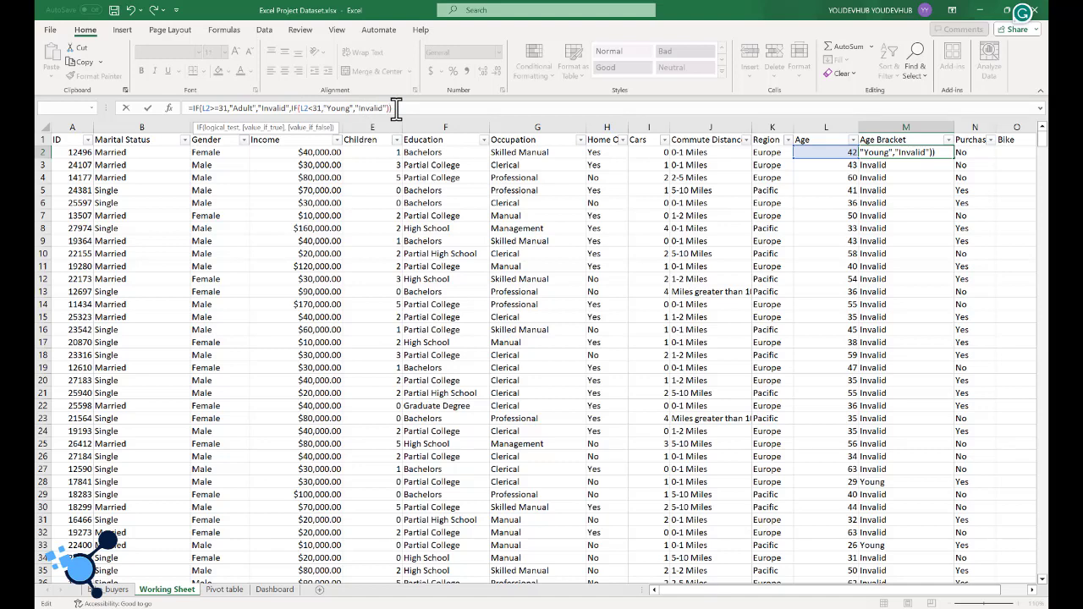
- Remove the extra "Invalid" argument before the nested IF and commit M2 as =IF(L2>=31,"Adult",IF(L2<31,"Young","Invalid"))
left_click(292, 107)
type("(")
key("Delete")
key("BackSpace")
key("BackSpace")
key("BackSpace")
key("BackSpace")
key("BackSpace")
key("BackSpace")
key("BackSpace")
key("BackSpace")
key("BackSpace")
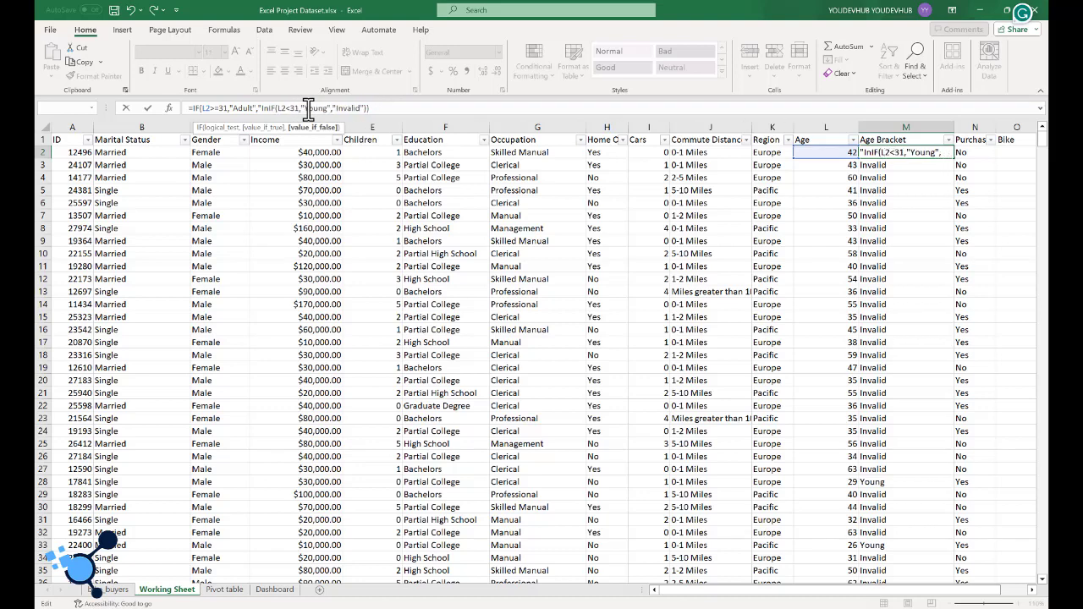
key("BackSpace")
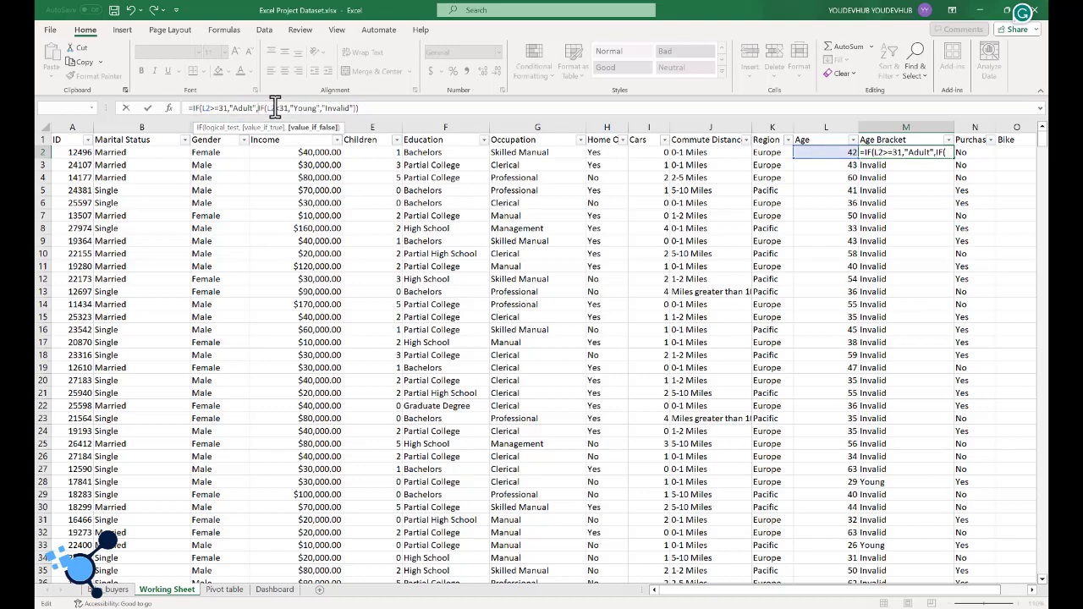
left_click(382, 110)
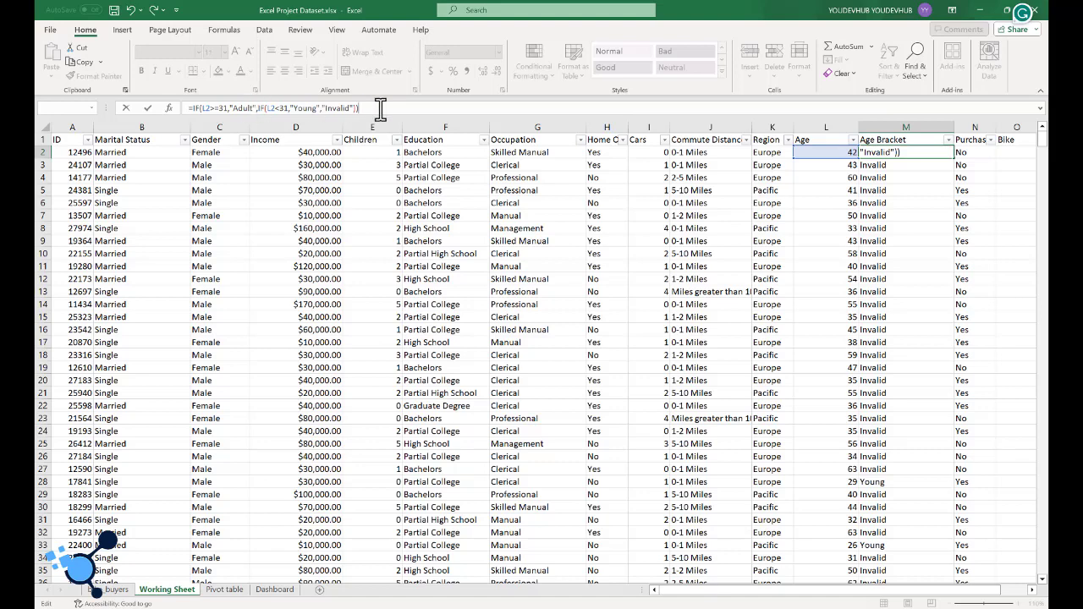
key("Return")
- Fill the nested IF formula from M2 down the whole Age Bracket column and check the resulting rows
left_click(940, 154)
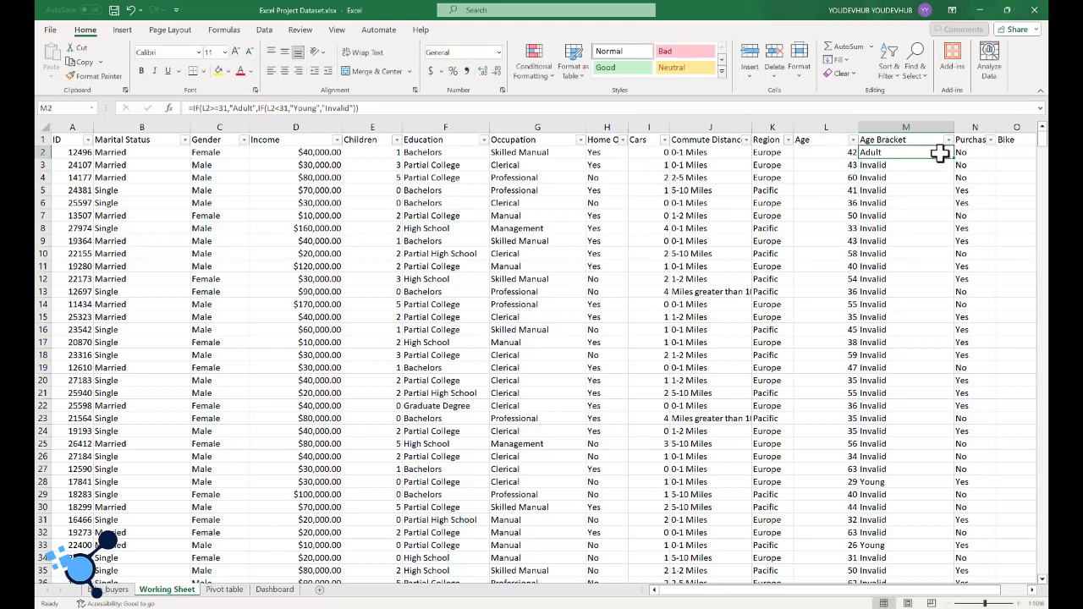
double_click(954, 158)
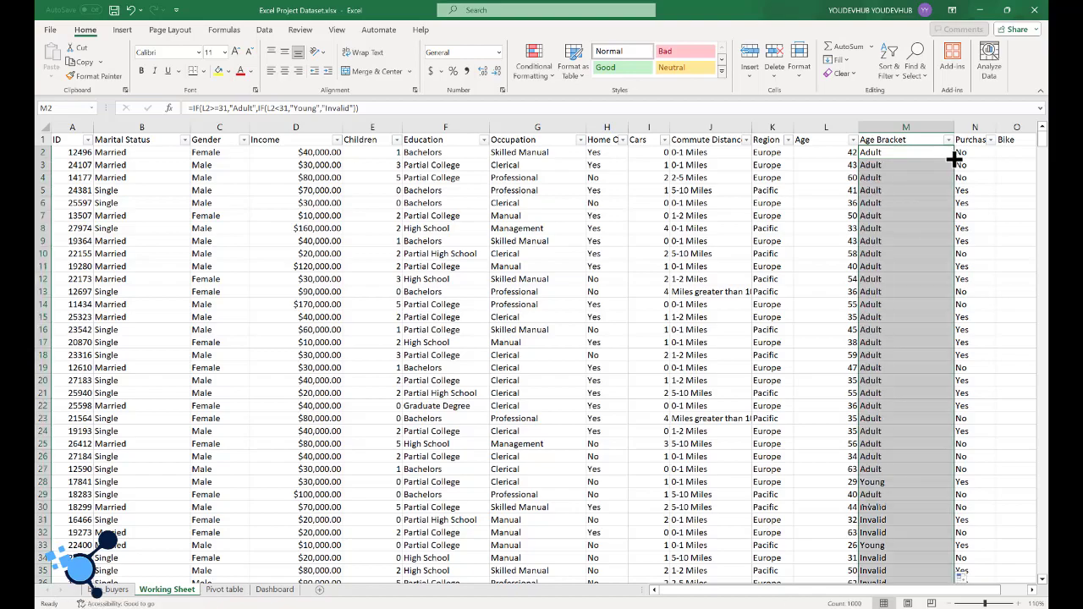
scroll(886, 234, "down", 6)
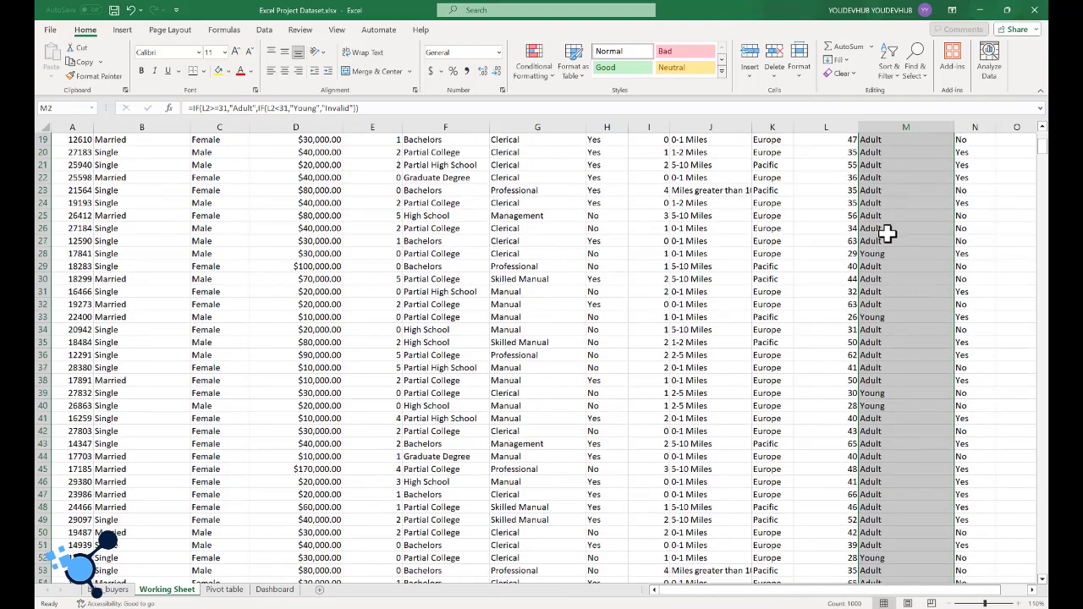
scroll(888, 241, "down", 14)
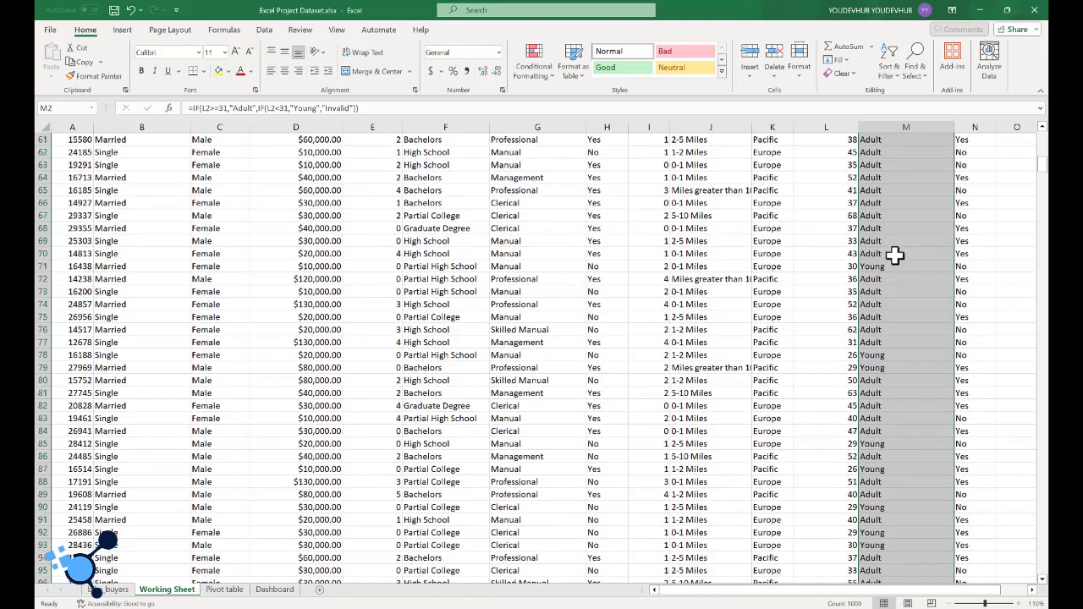
scroll(897, 257, "down", 19)
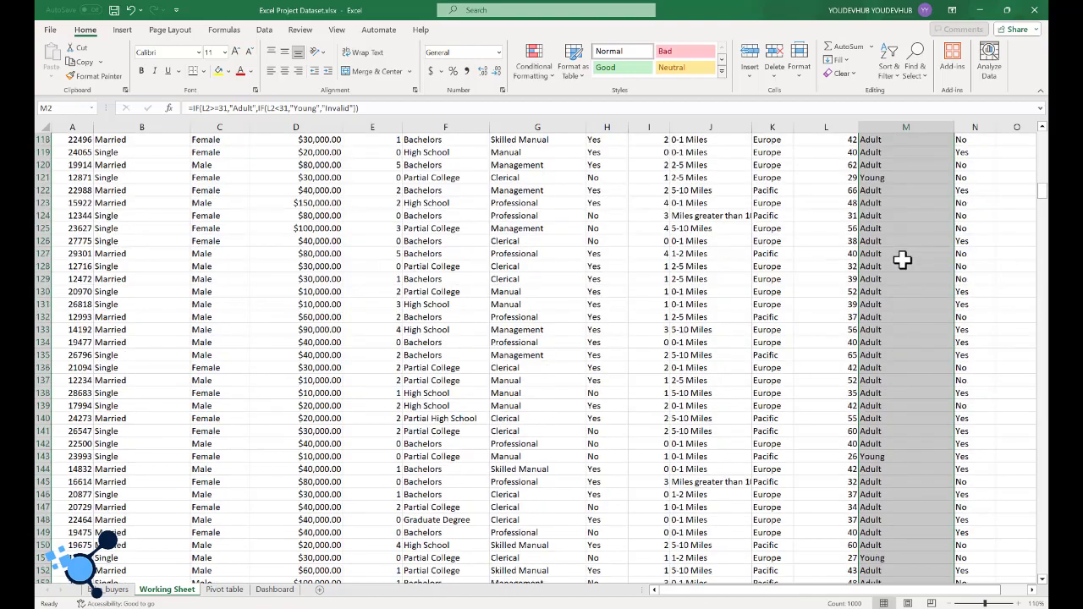
scroll(901, 260, "down", 5)
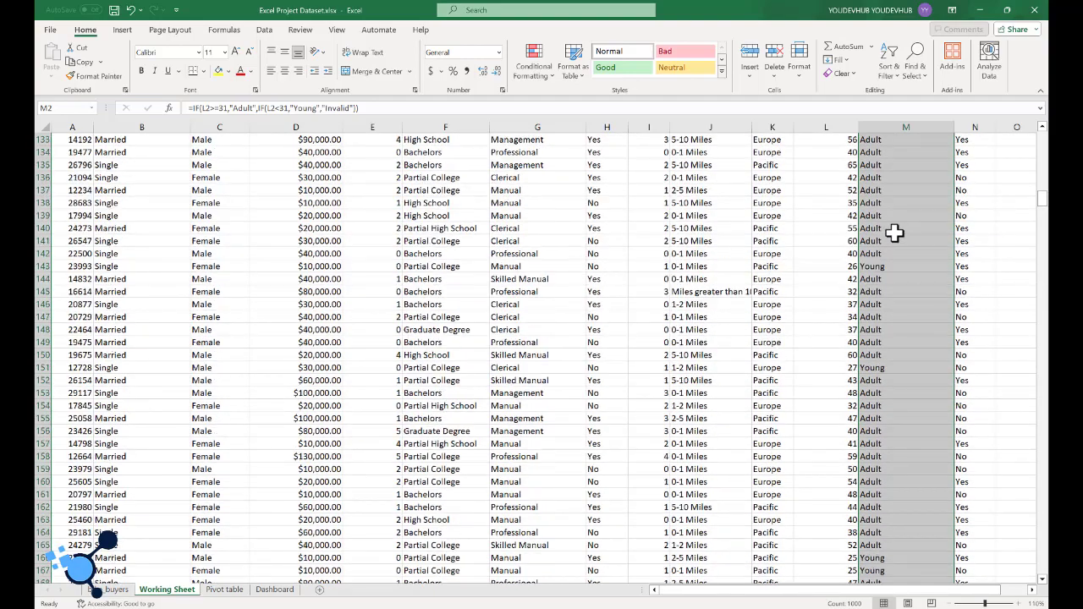
scroll(895, 235, "up", 16)
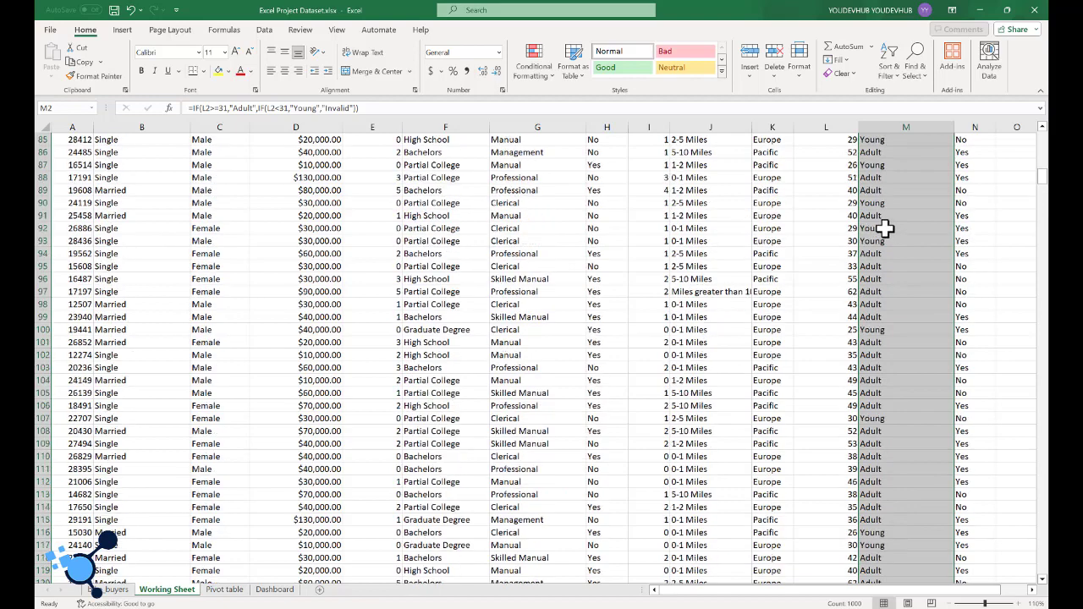
scroll(882, 226, "up", 20)
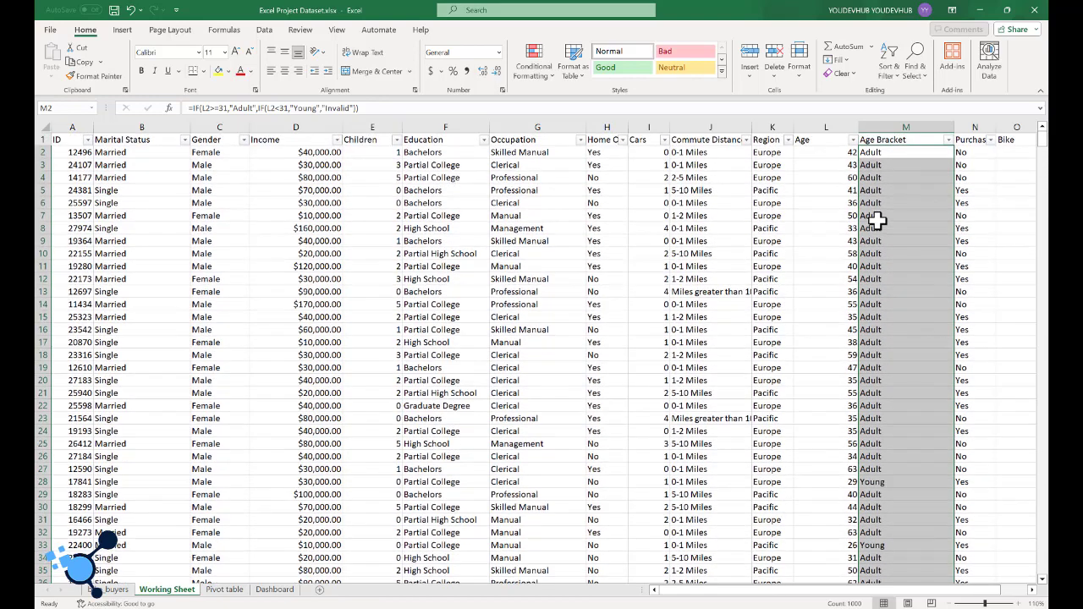
- Wrap the M2 formula in an outer IF so it reads =IF(L2>54,"Old",IF(L2>=31,"Adult",IF(L2<31,"Young","Invalid")))
left_click(371, 108)
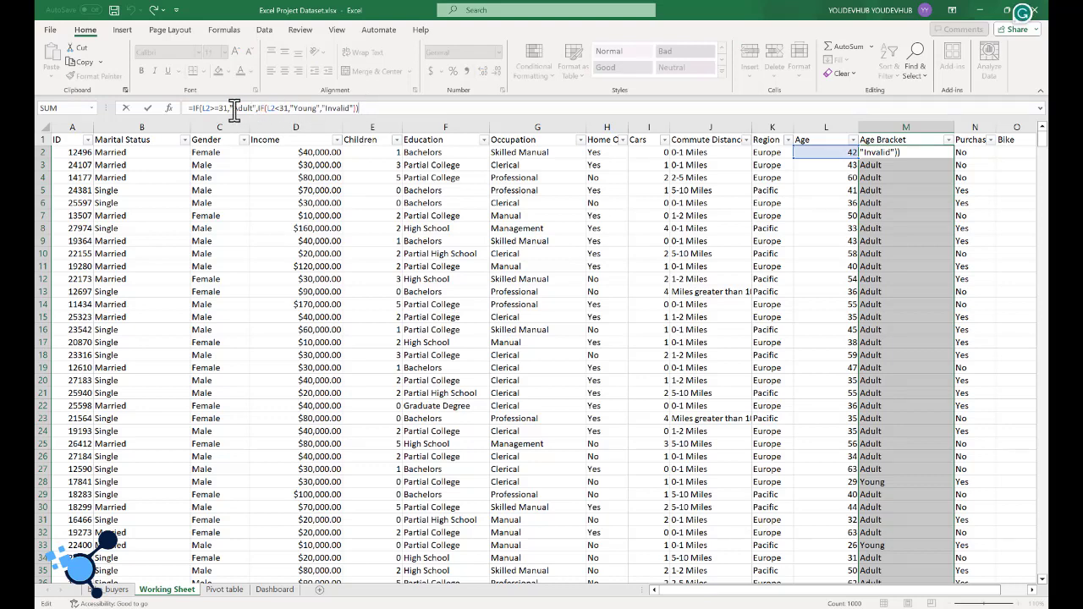
left_click(200, 107)
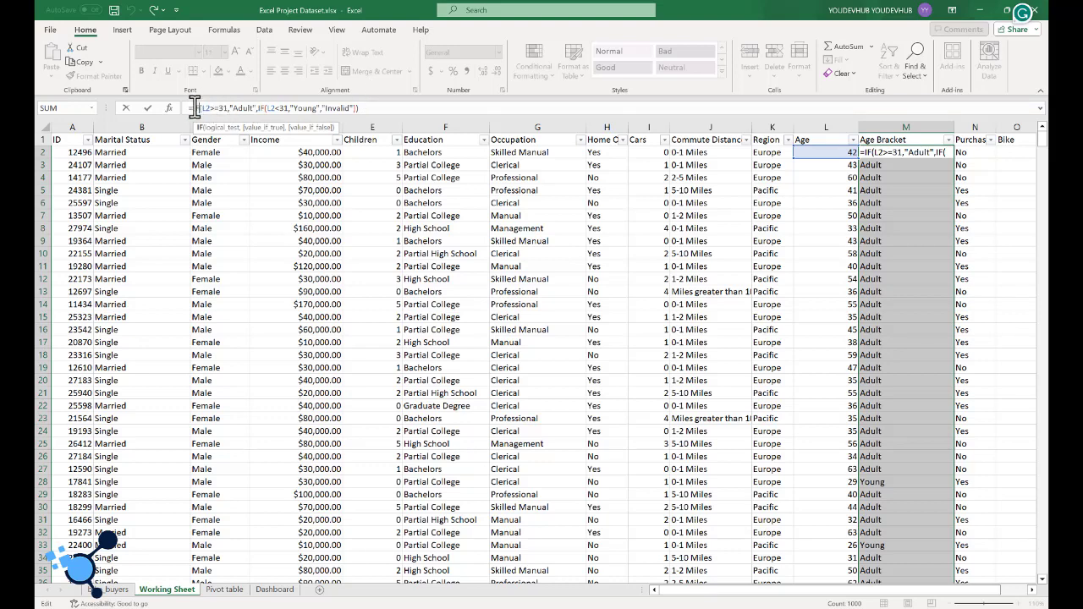
type("IF")
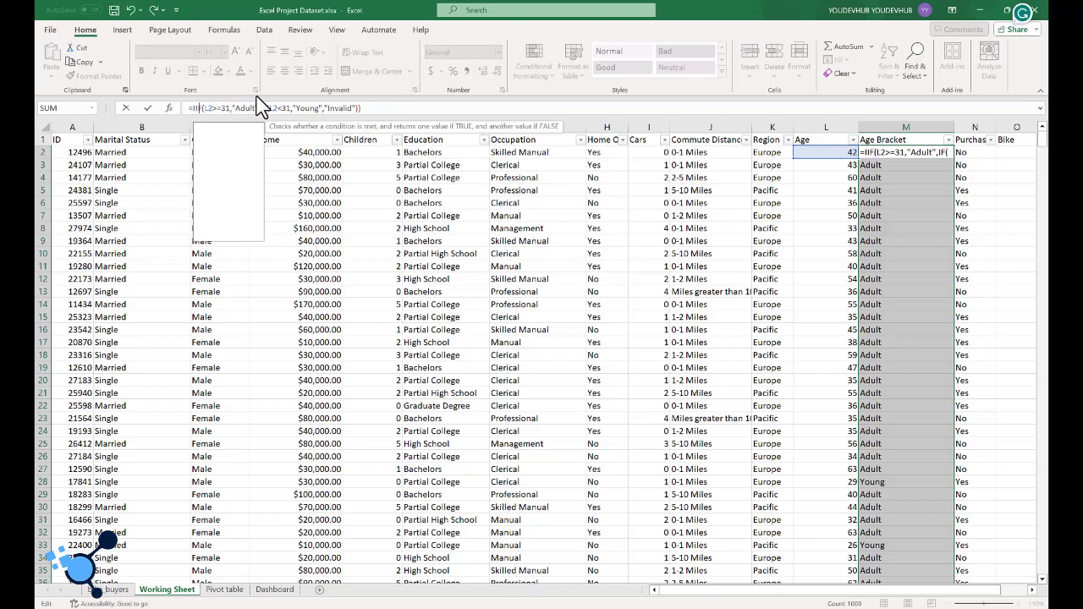
type("(")
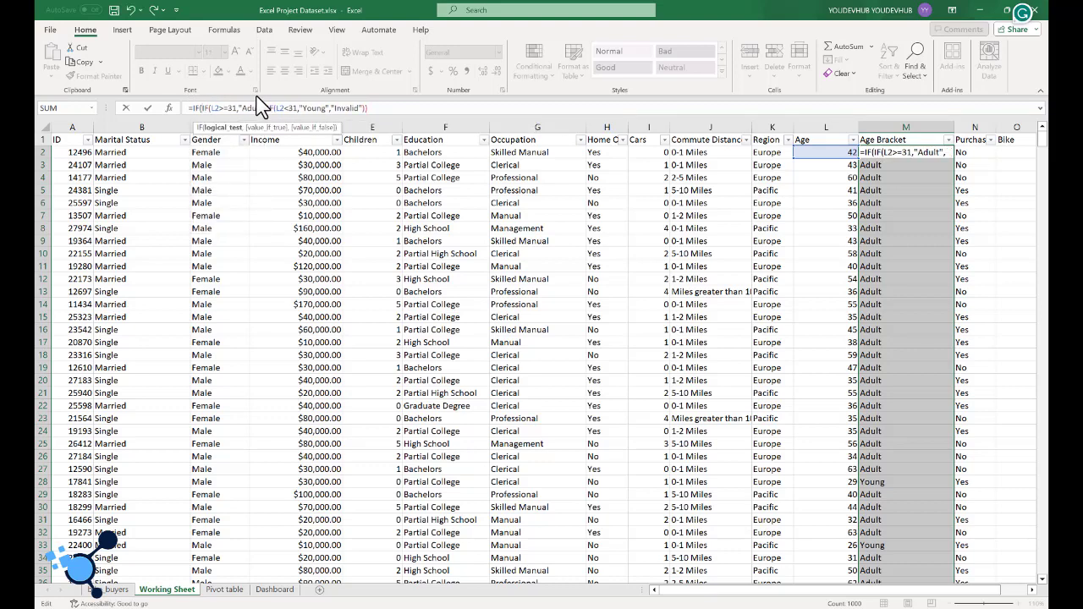
left_click(817, 152)
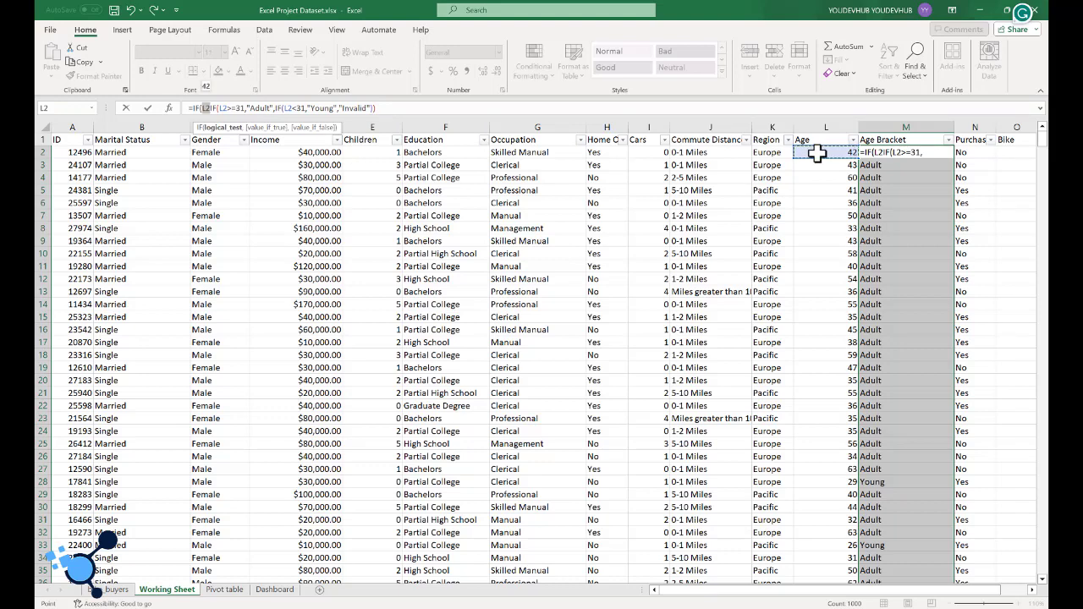
type(">54")
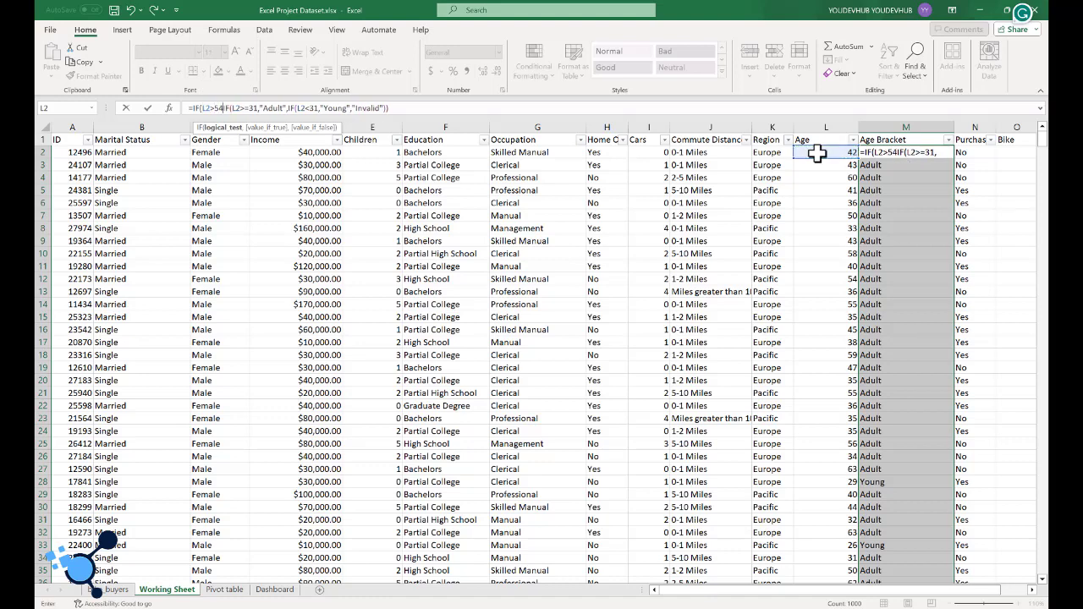
type(",\"Old")
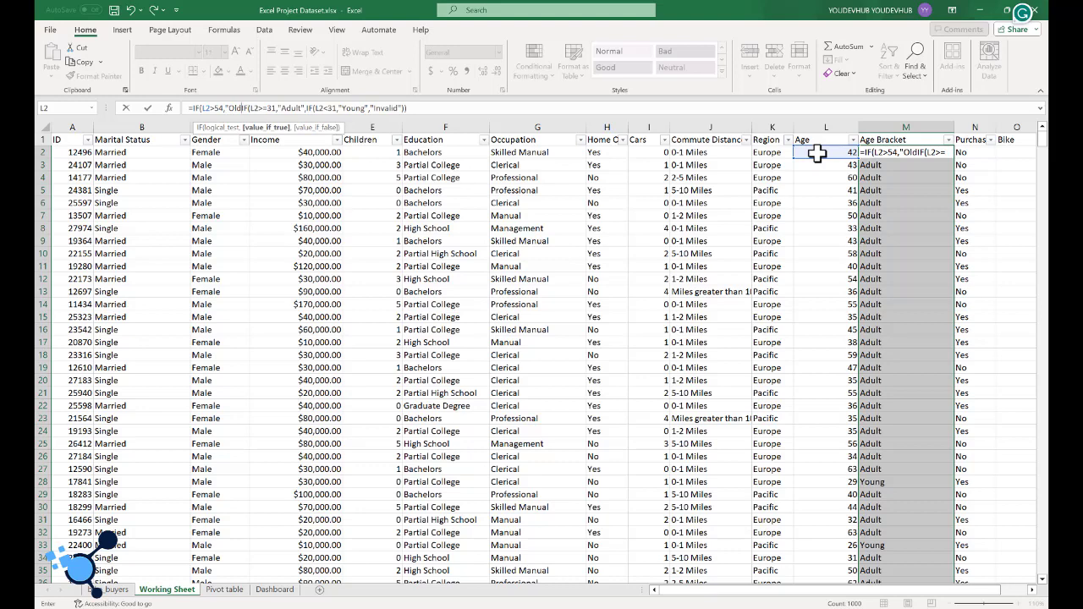
type("\"")
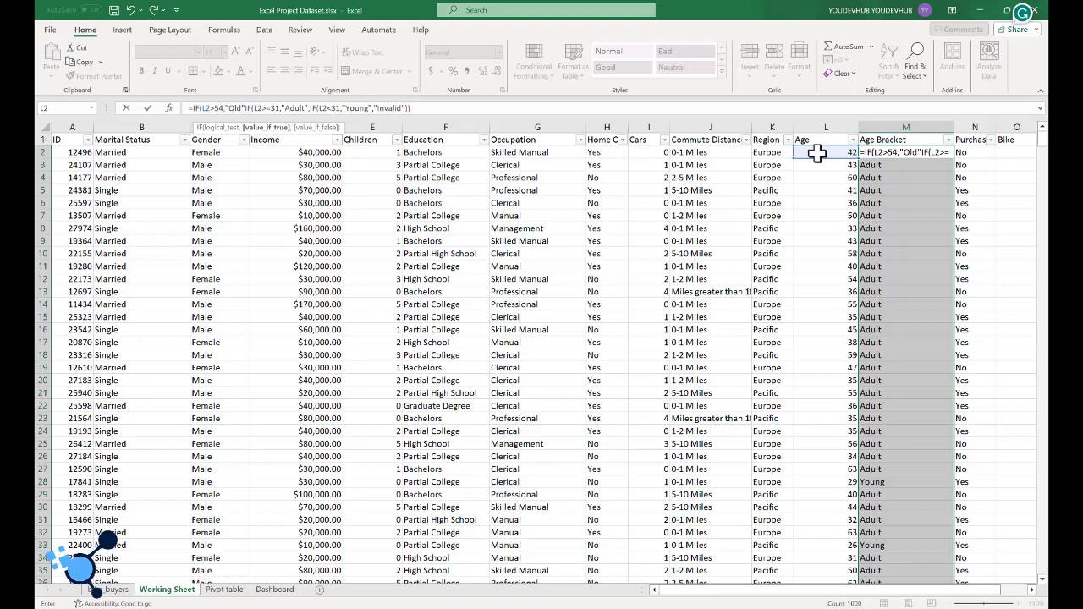
type(",")
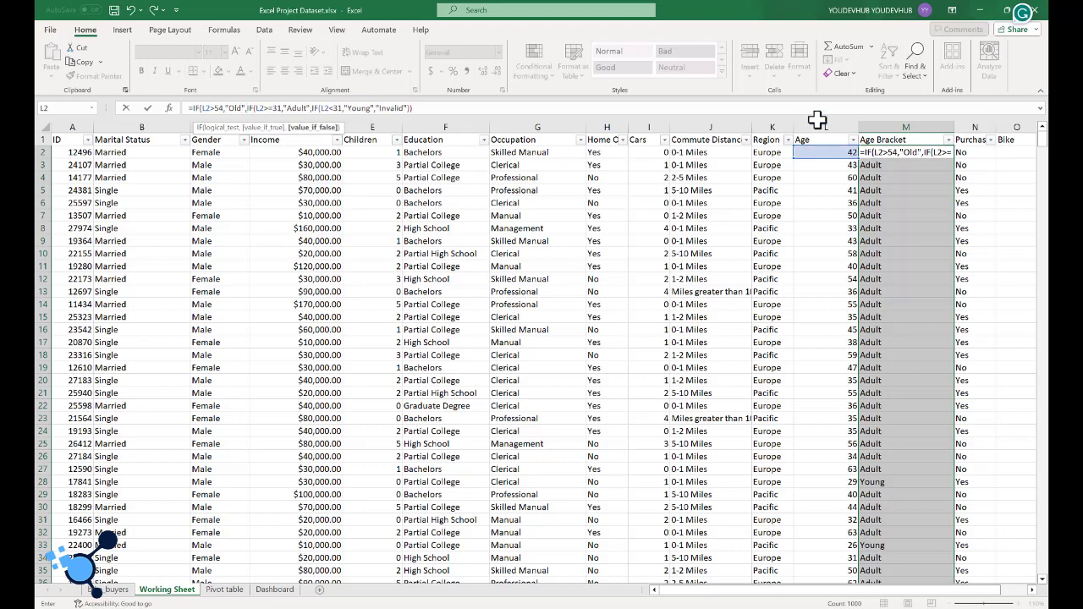
left_click(433, 108)
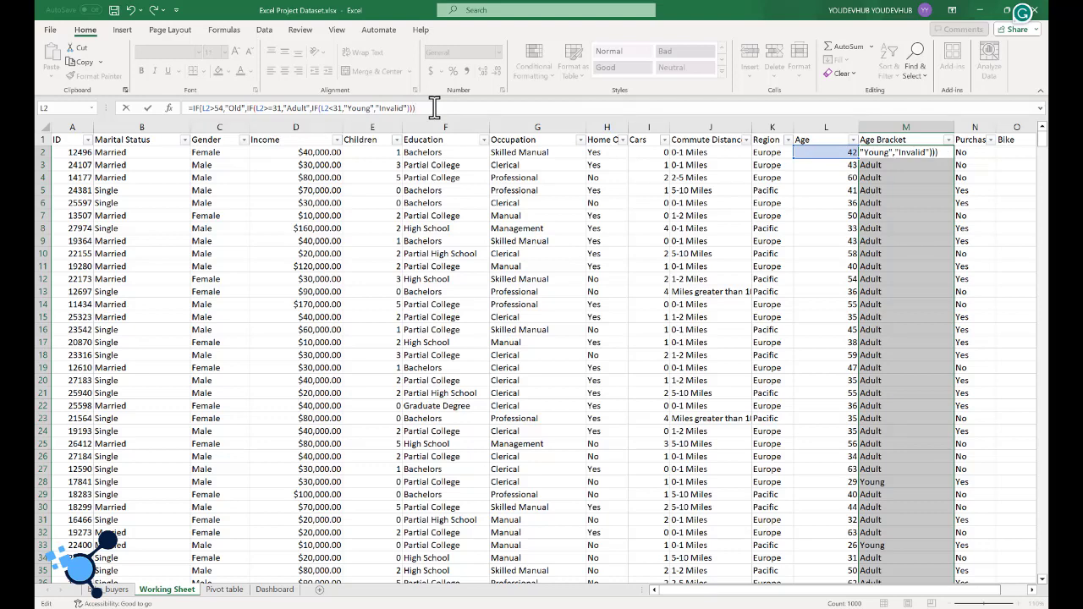
key("Return")
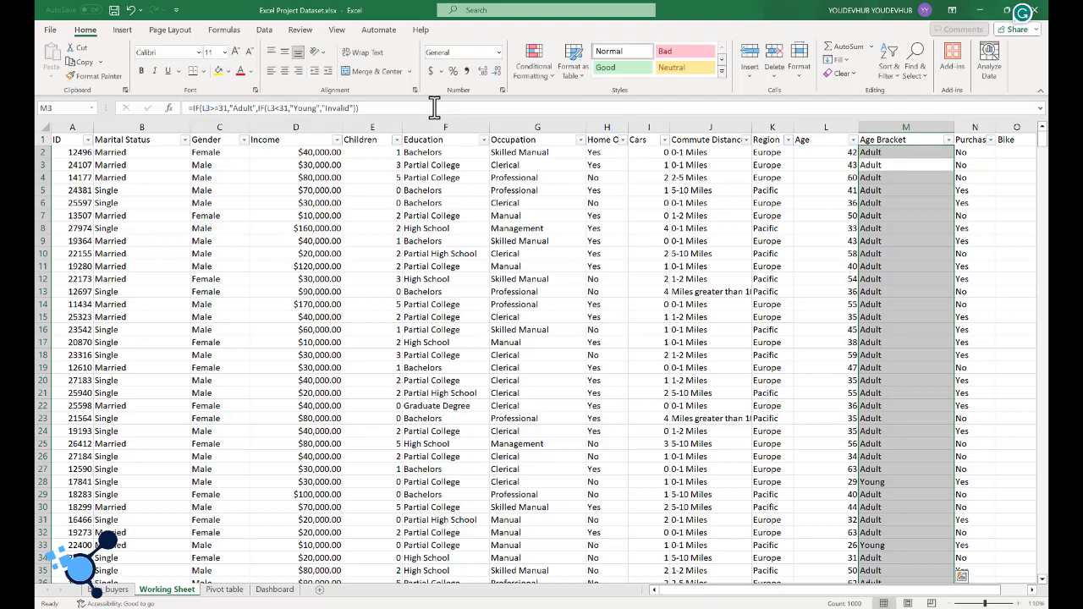
- Fill the three-level IF formula from M2 down the Age Bracket column and check the rows
left_click(901, 166)
left_click(914, 152)
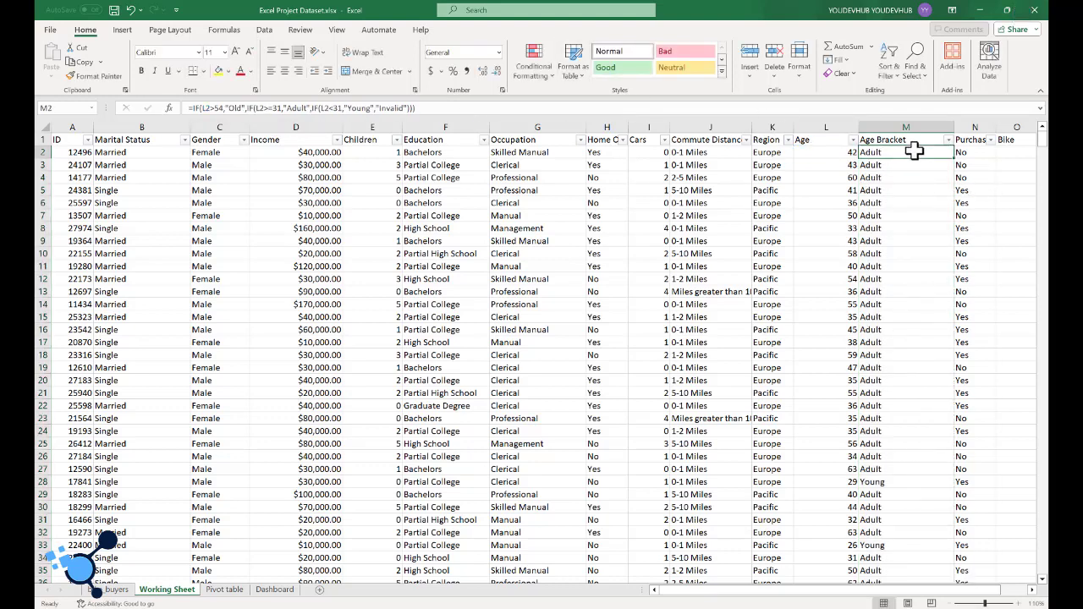
double_click(955, 159)
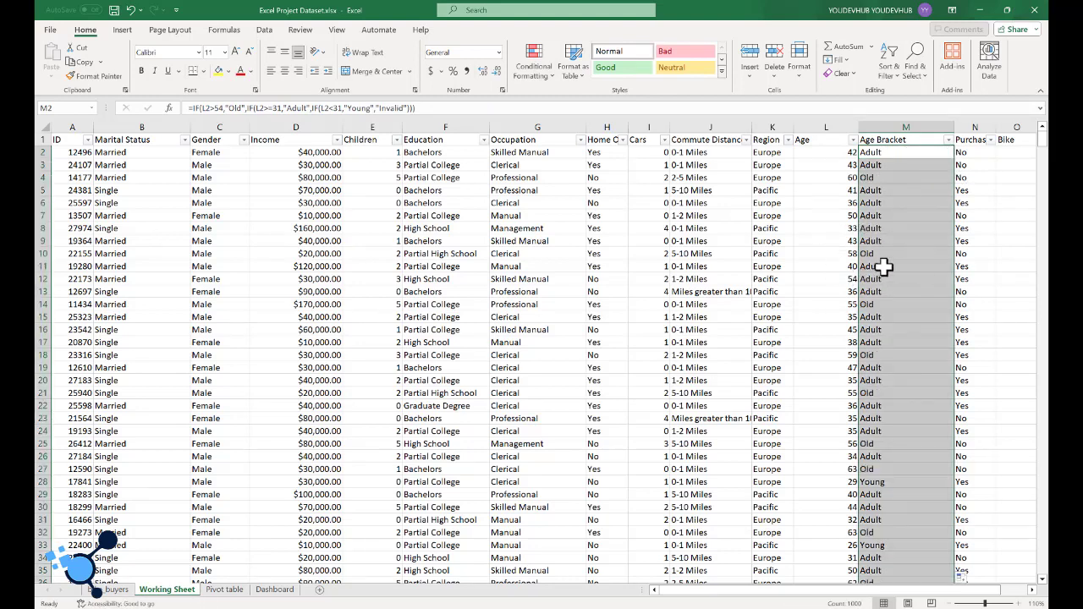
scroll(884, 247, "down", 2)
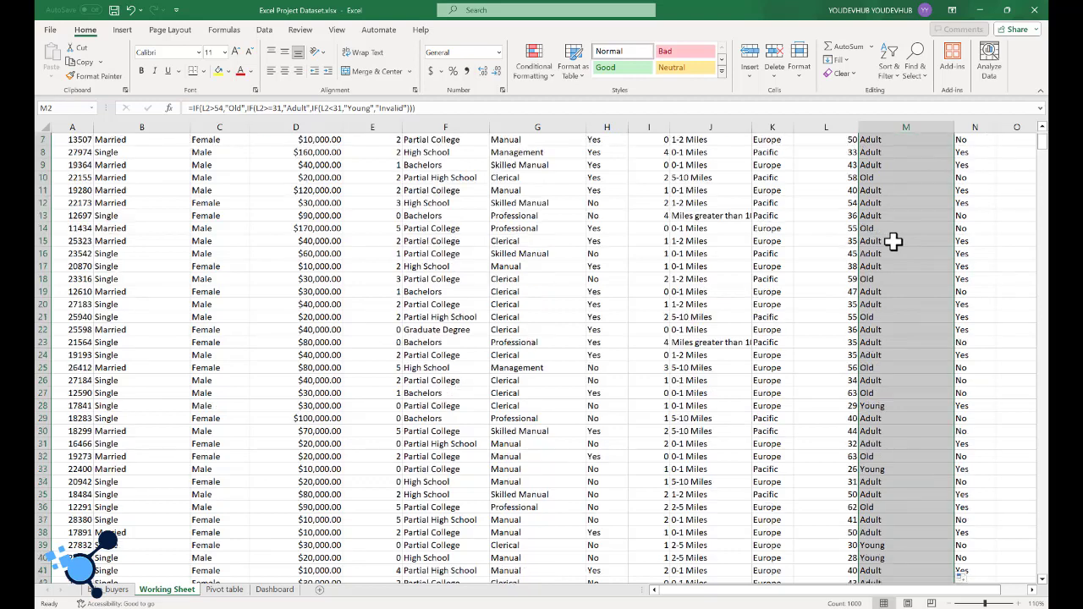
scroll(888, 244, "up", 2)
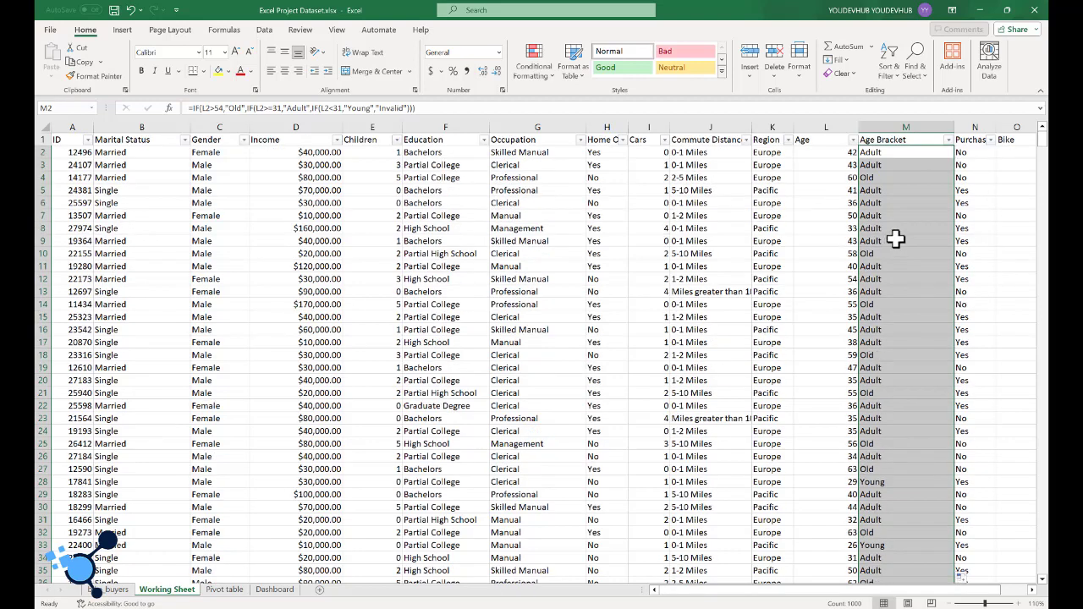
- Check which distinct values the Age Bracket filter lists, leave it unfiltered, and look over the working data
left_click(948, 140)
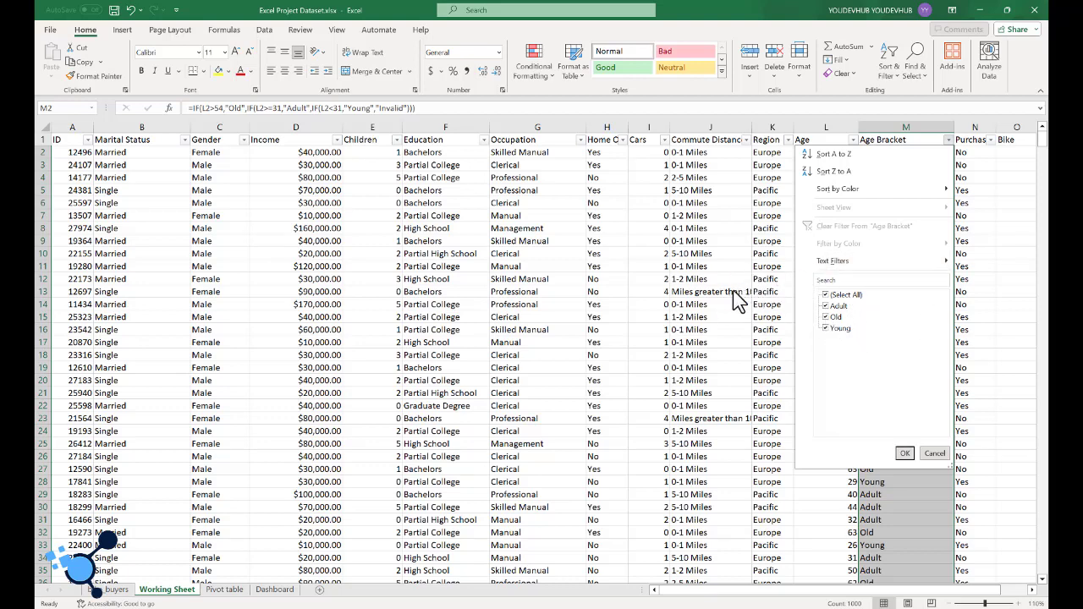
left_click(983, 230)
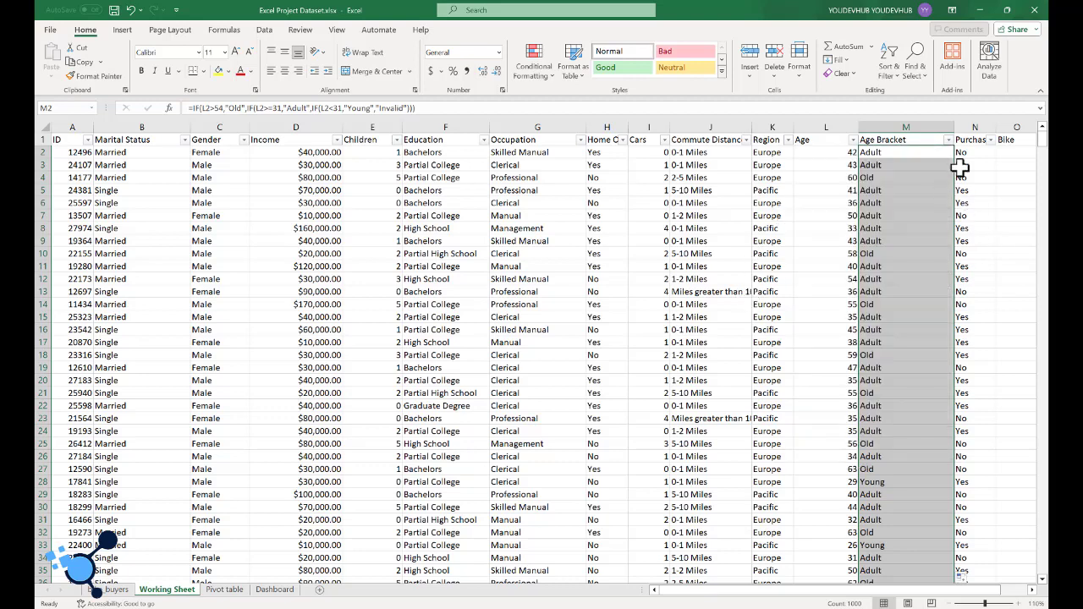
left_click(964, 165)
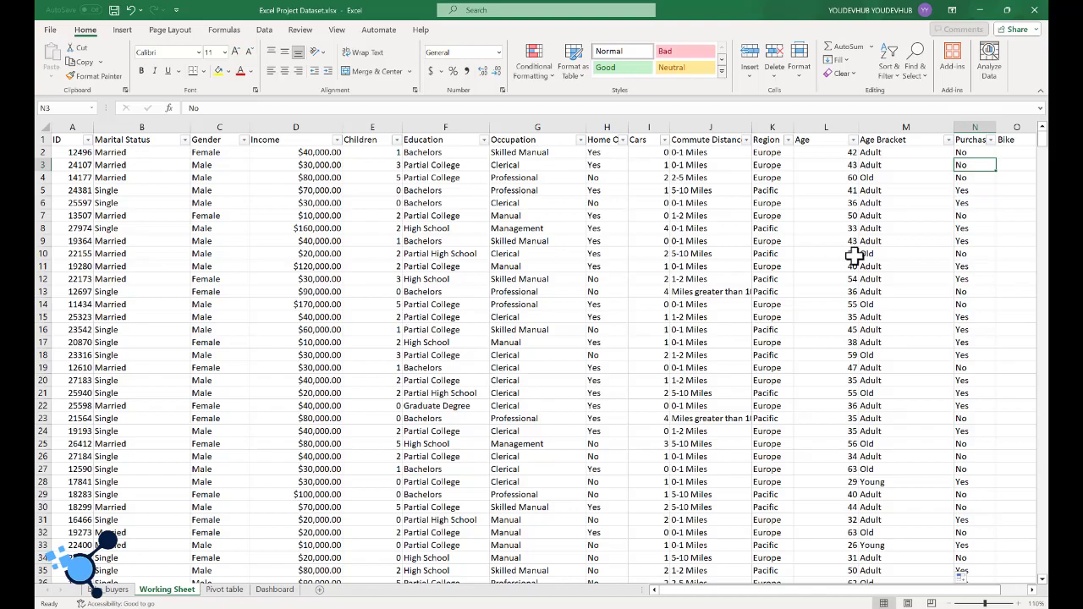
scroll(860, 244, "down", 3)
scroll(860, 243, "up", 3)
scroll(628, 259, "down", 1)
scroll(628, 259, "up", 1)
left_click(647, 228)
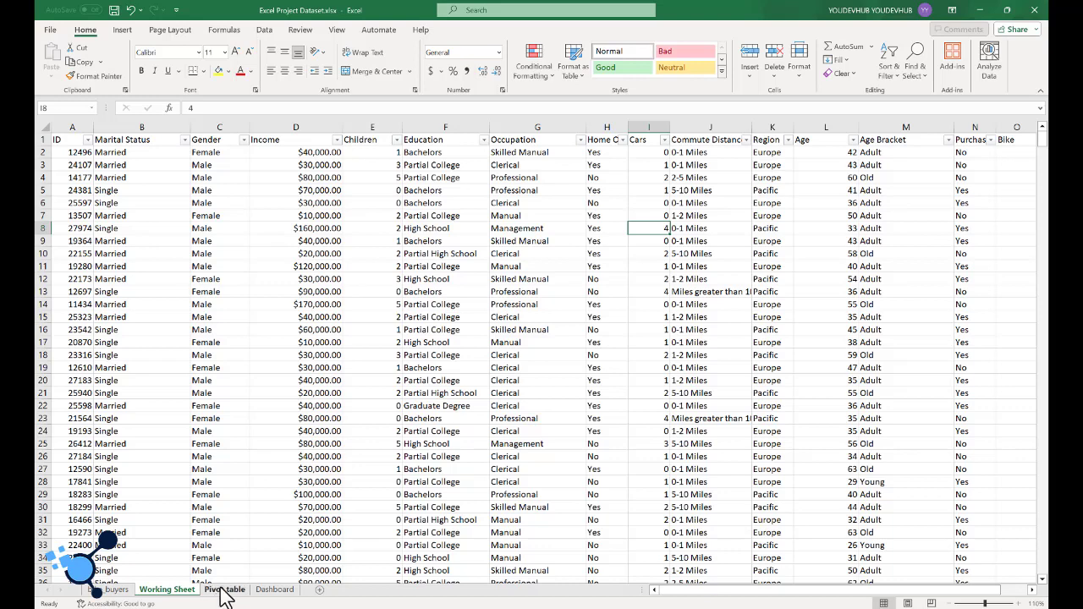
- Insert a PivotTable at A1 of the Pivot table sheet, using Working Sheet range A1:N1001 as its source
left_click(224, 592)
left_click(203, 391)
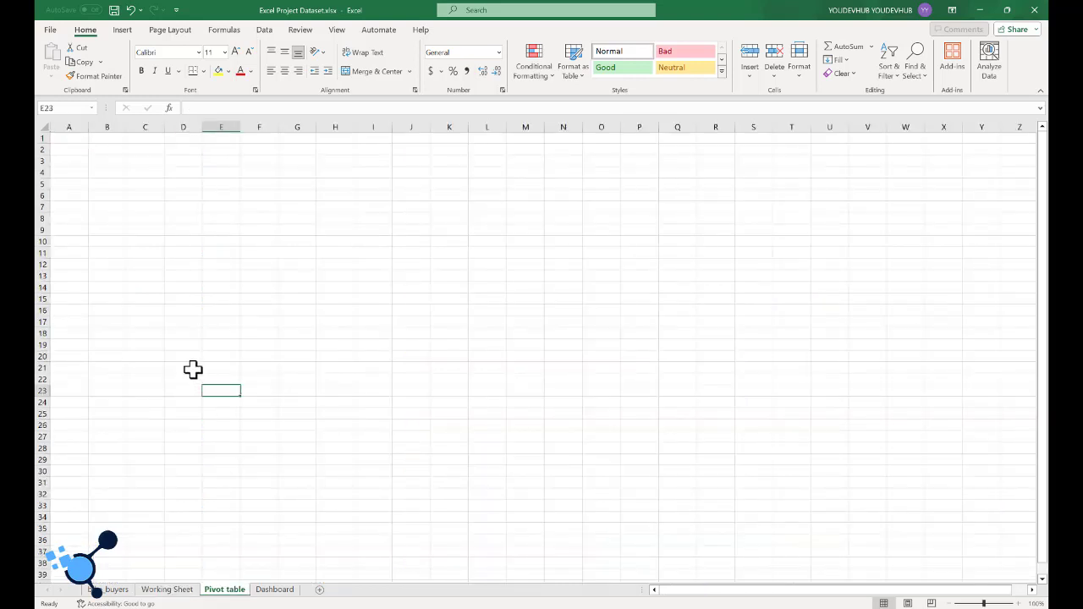
left_click(65, 140)
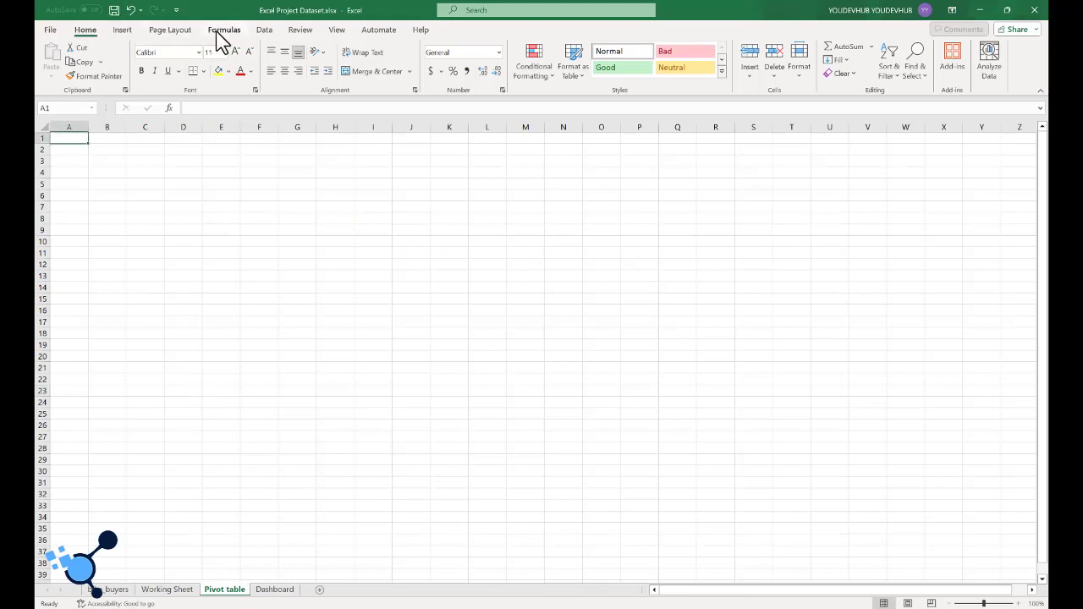
left_click(122, 34)
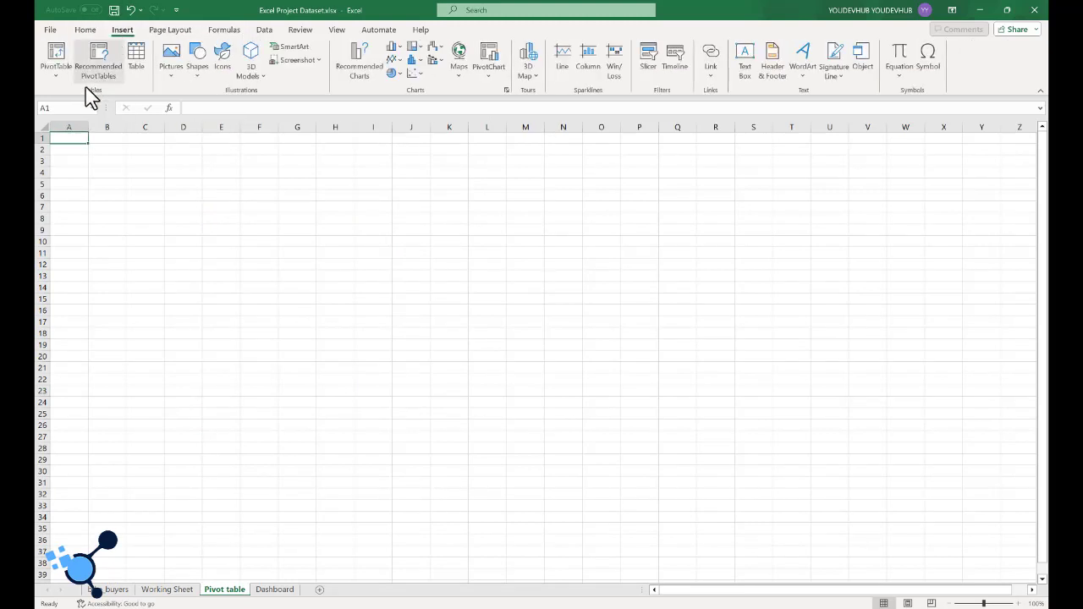
left_click(57, 55)
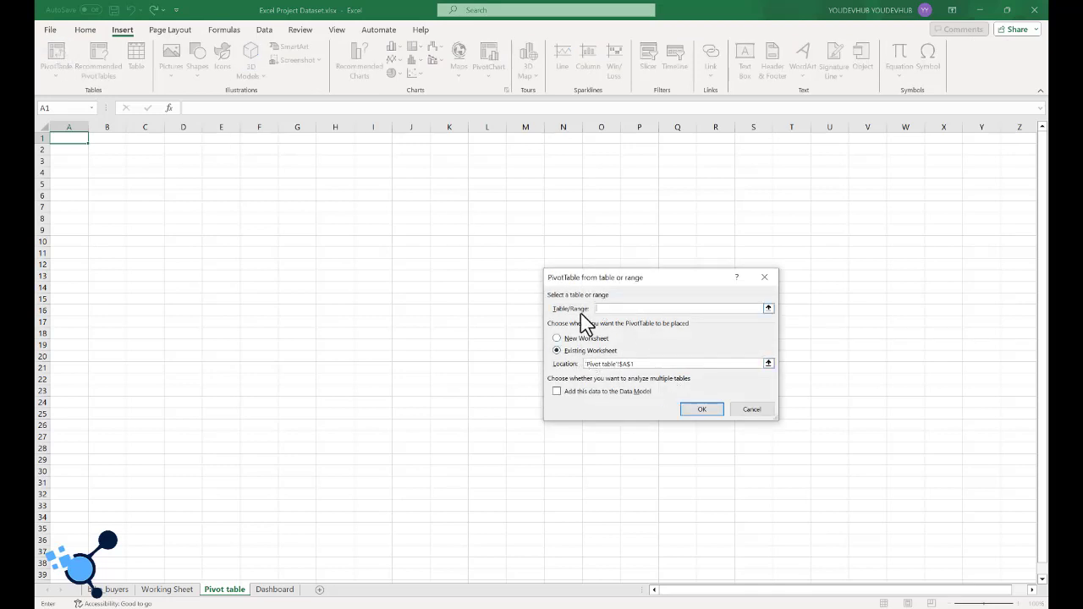
left_click(167, 590)
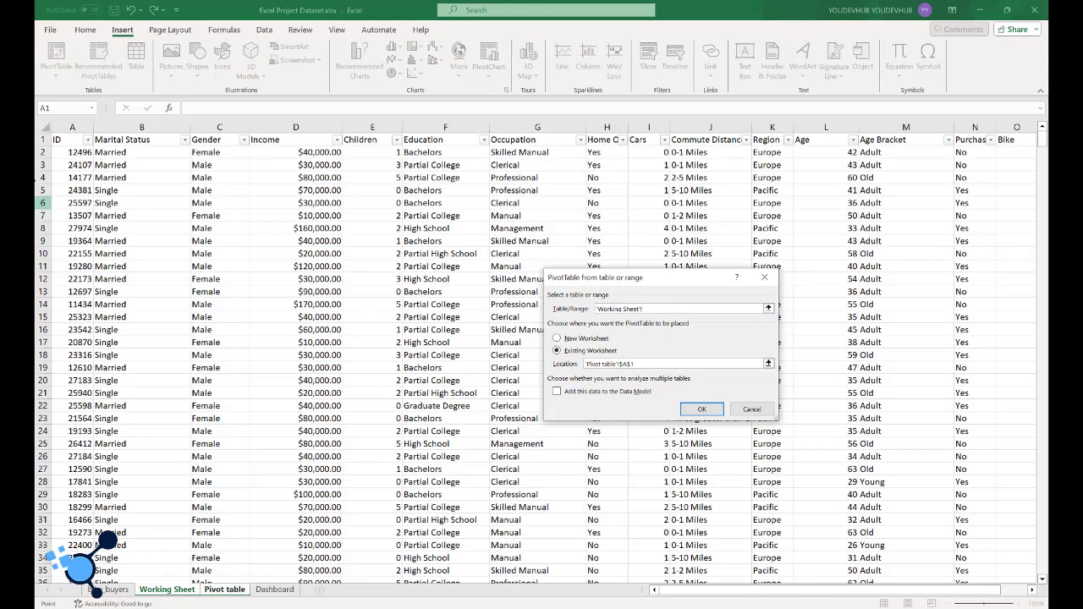
left_click(60, 141)
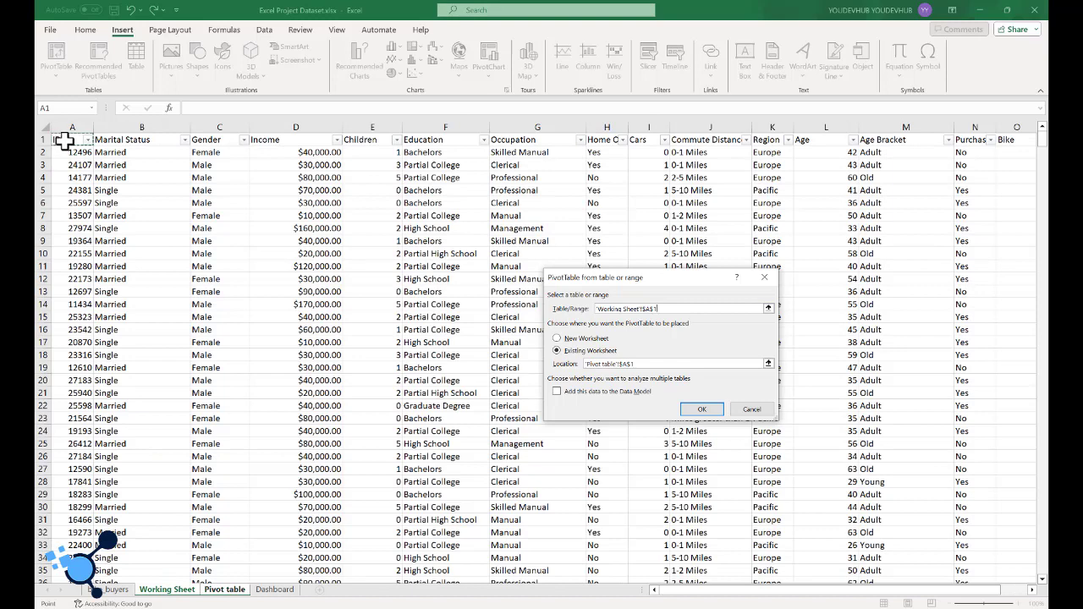
key("ctrl+shift+Right")
key("ctrl+shift+Down")
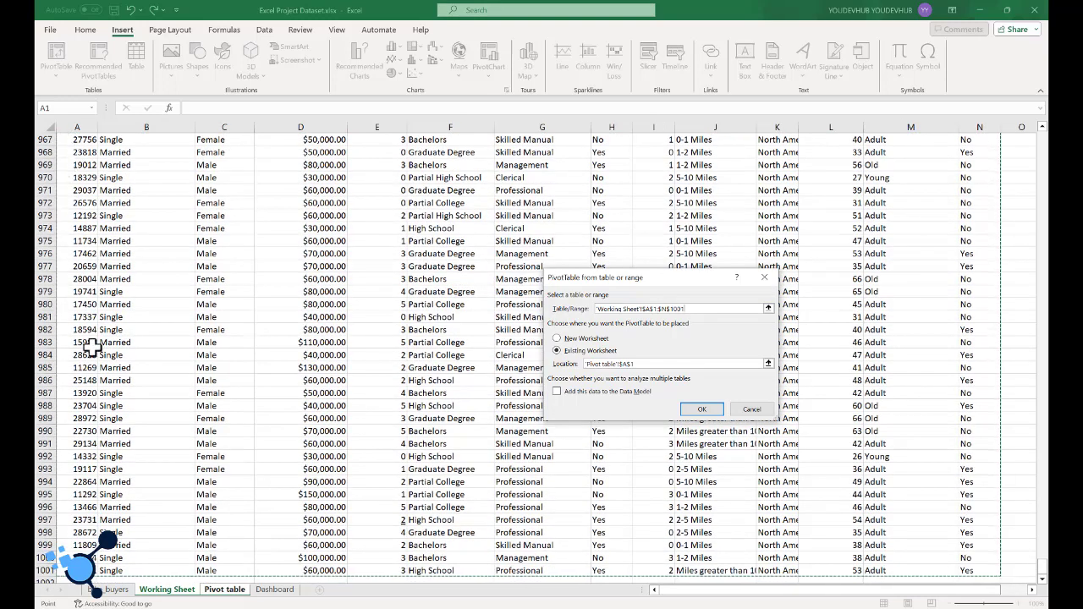
left_click(687, 410)
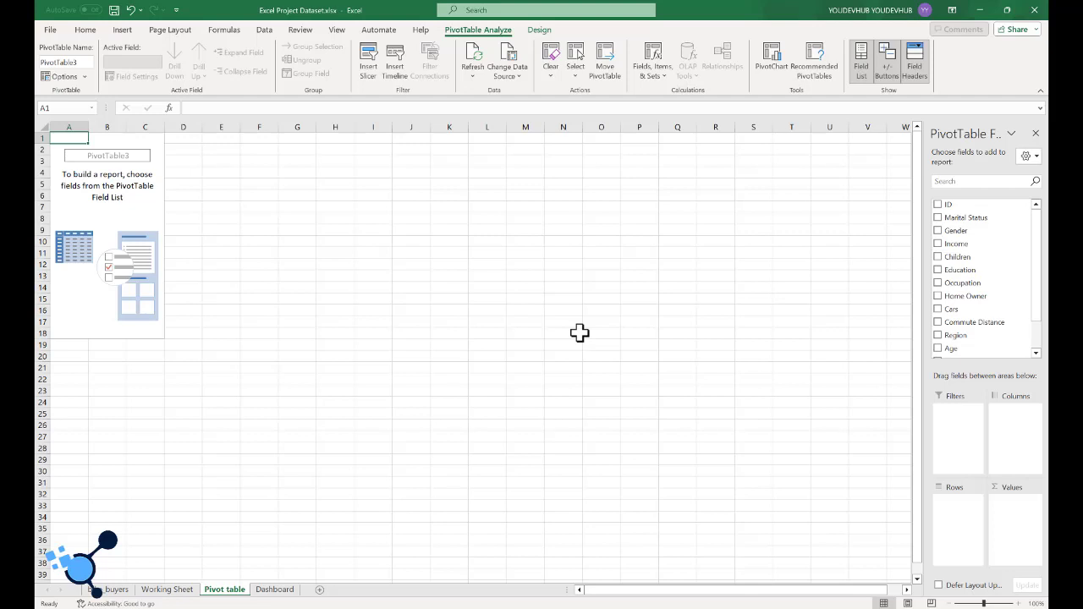
- Look through the available PivotTable fields and add Gender as the row field
scroll(959, 318, "down", 1)
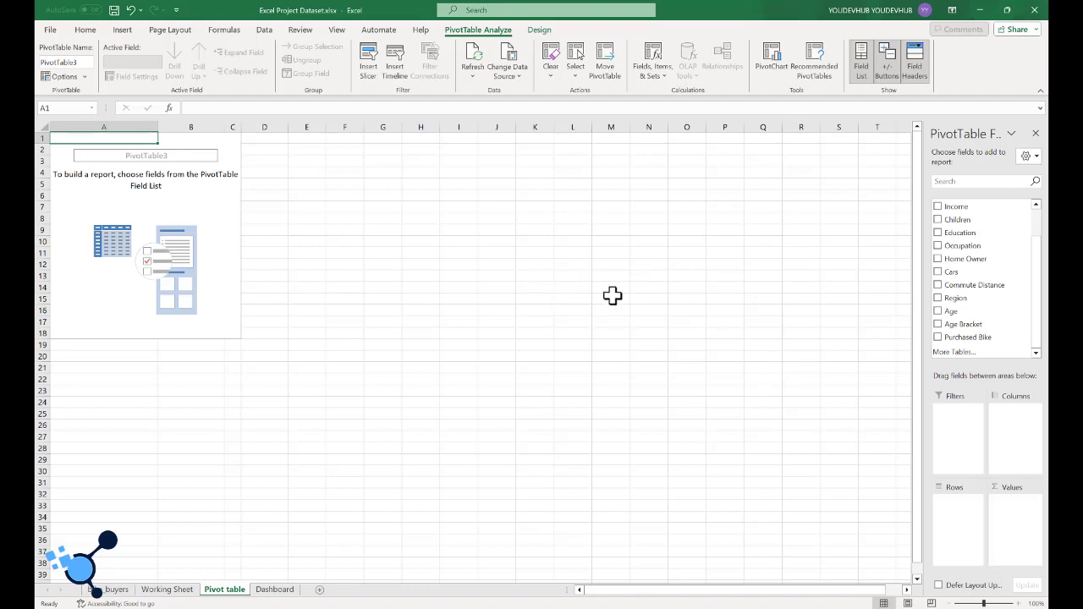
scroll(979, 321, "up", 1)
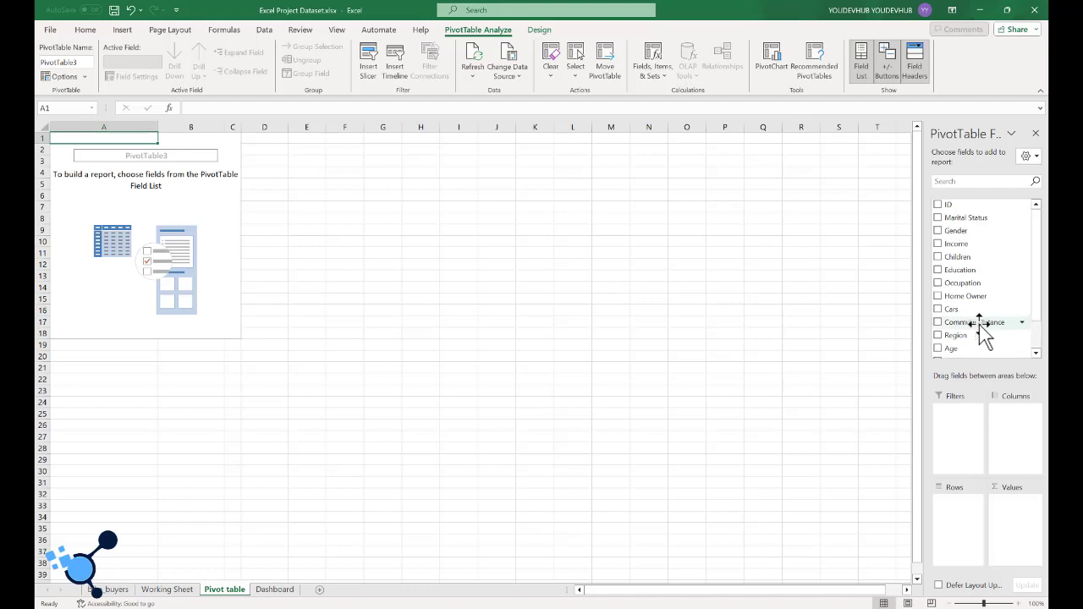
scroll(980, 328, "down", 1)
scroll(981, 330, "down", 1)
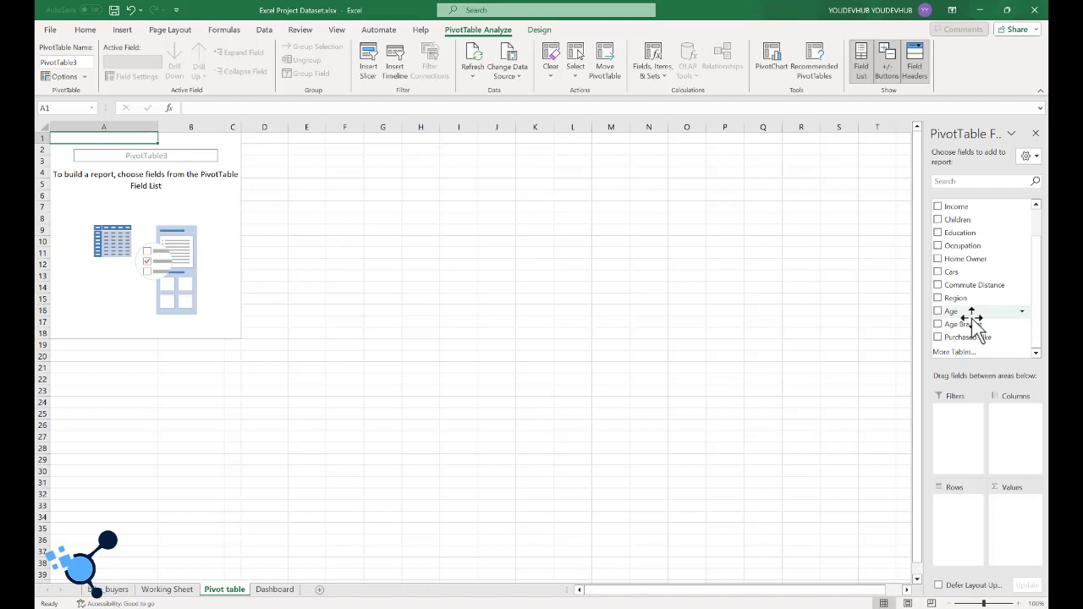
scroll(977, 326, "up", 2)
left_click_drag(960, 232, 972, 528)
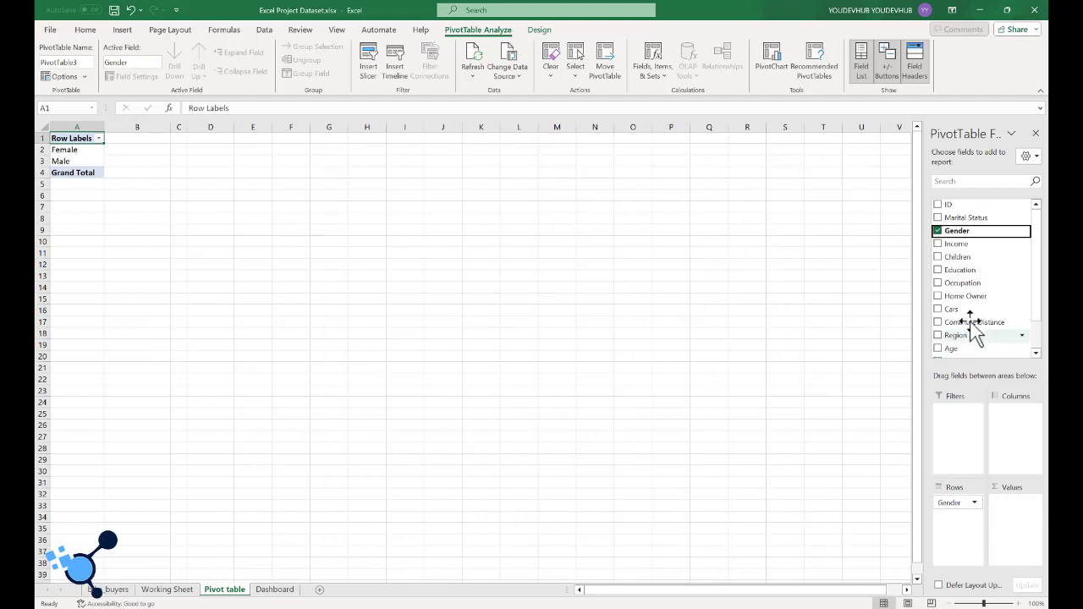
- Add Income to the PivotTable's values and Purchased Bike to its columns
scroll(980, 324, "down", 1)
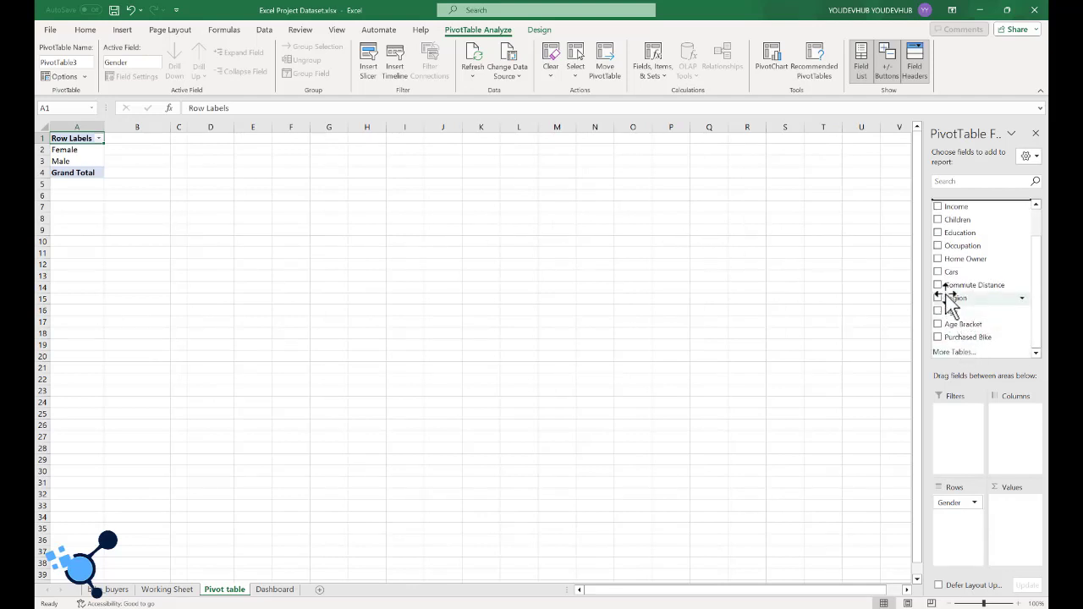
scroll(956, 271, "up", 2)
left_click_drag(962, 245, 1025, 531)
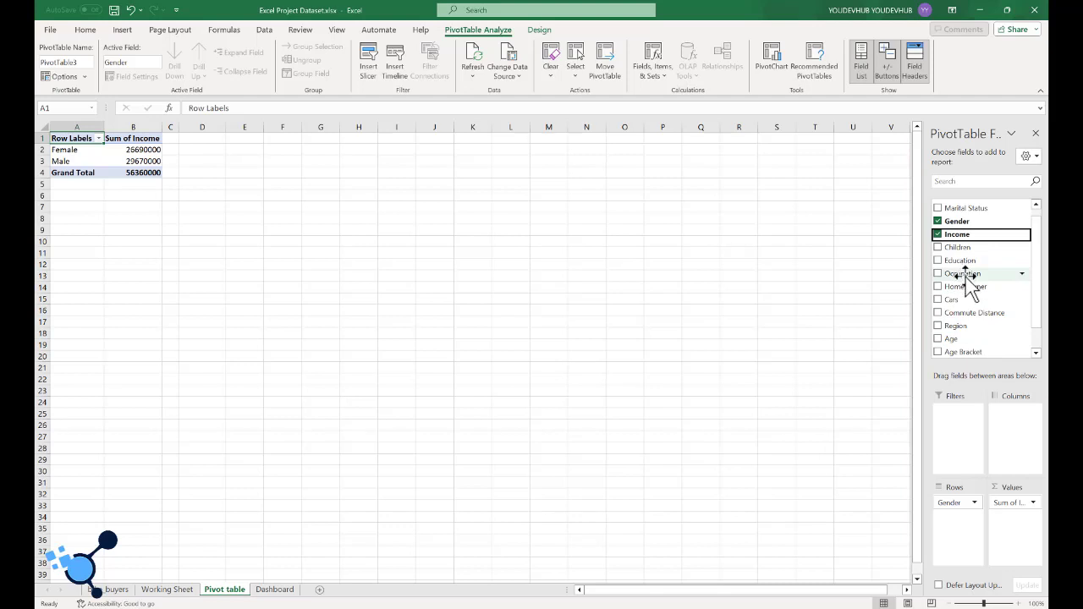
scroll(967, 347, "down", 1)
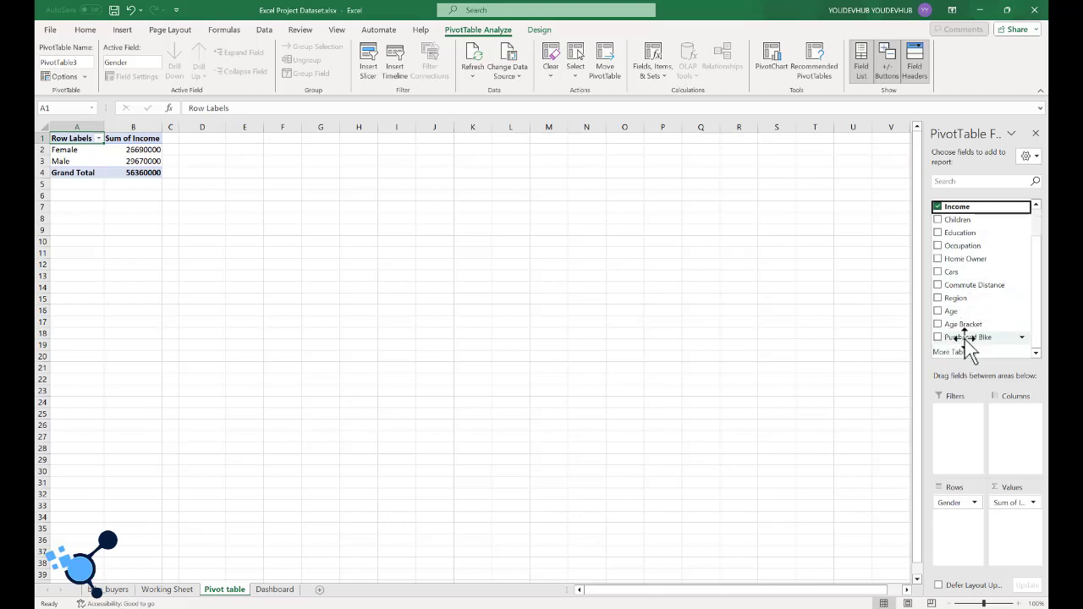
left_click_drag(967, 347, 986, 419)
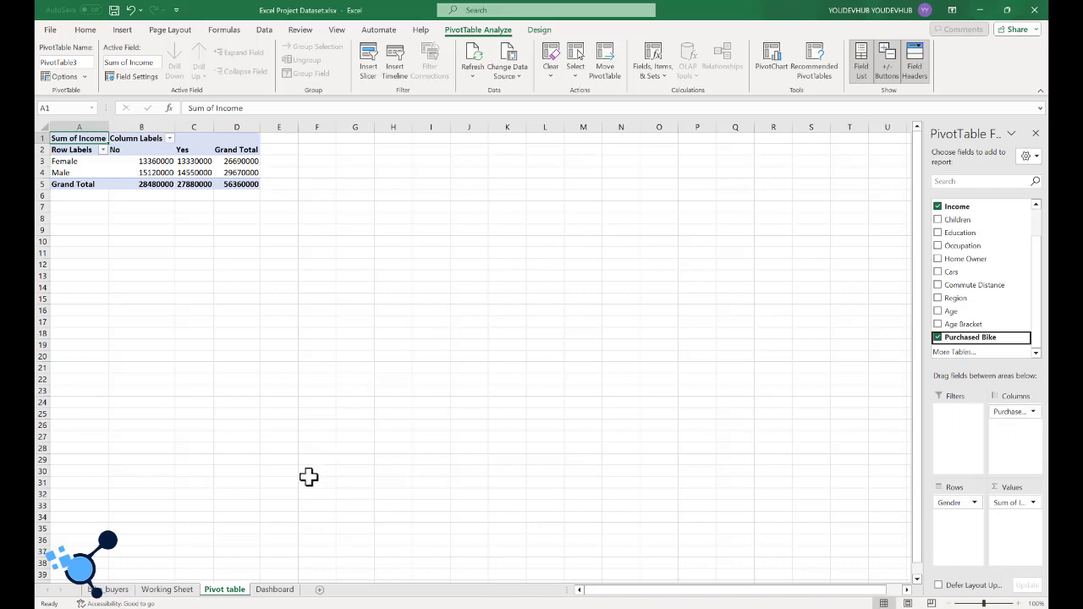
- Check the Income column's format in the Working Sheet and return to the Pivot table sheet
left_click(167, 590)
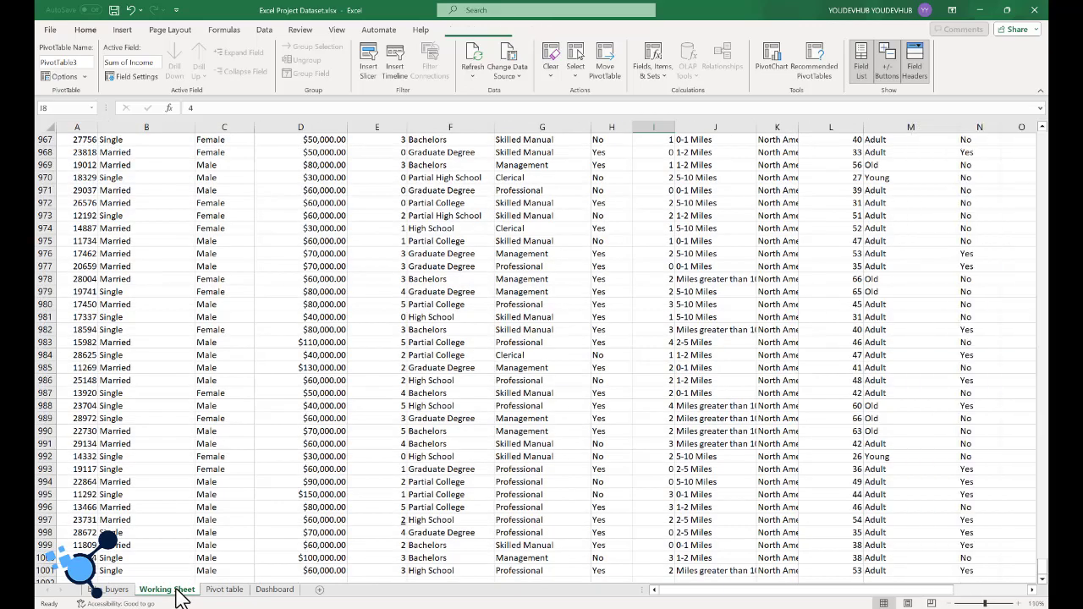
left_click(327, 127)
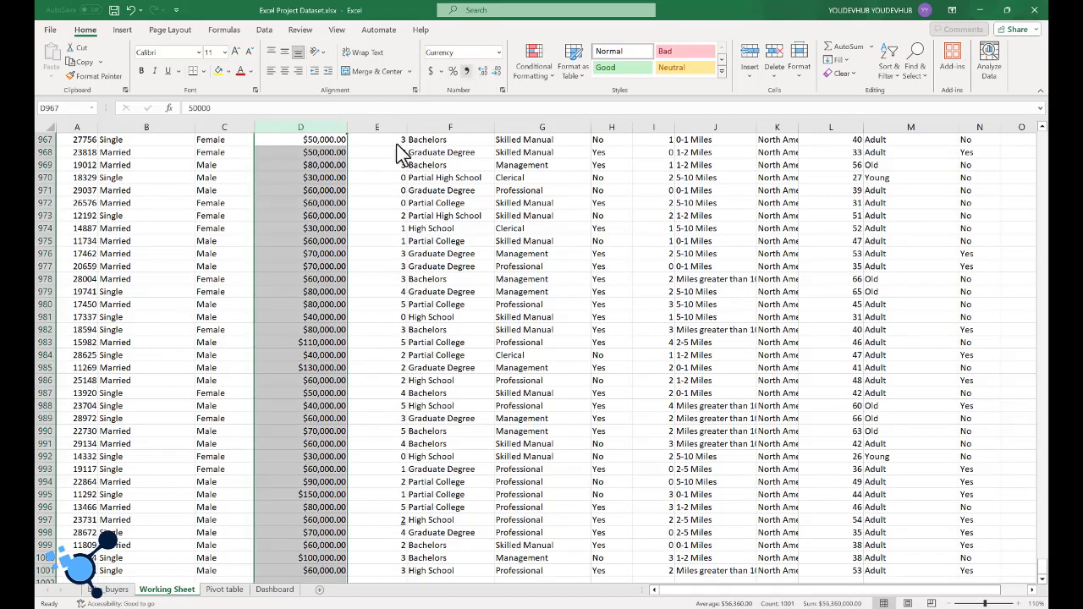
left_click(224, 589)
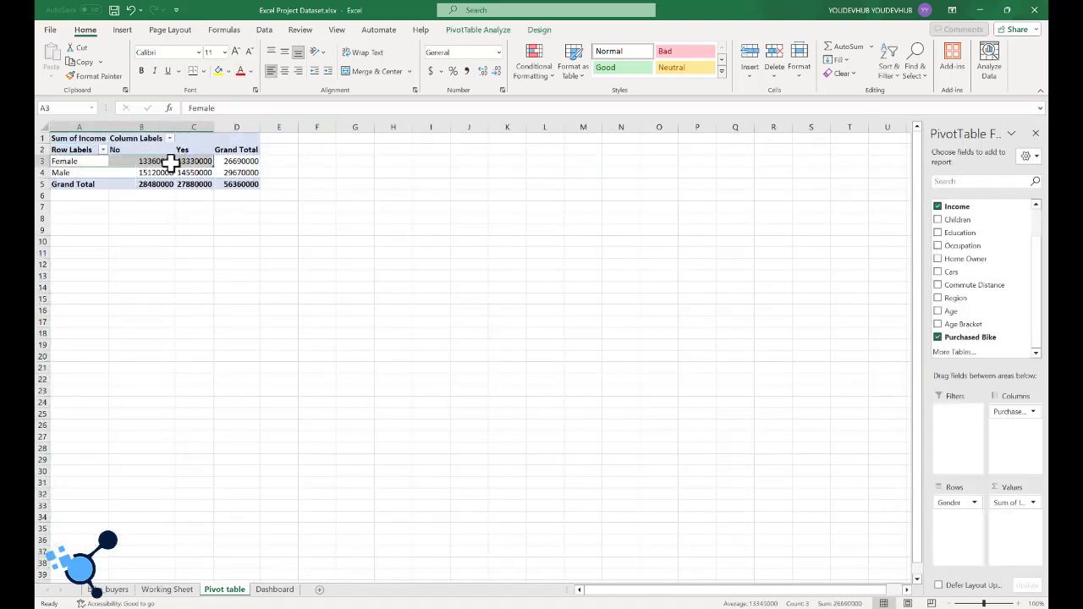
- Format the PivotTable's income values, including the grand totals, with thousands separators and no decimal places
left_click(133, 161)
left_click_drag(133, 160, 249, 184)
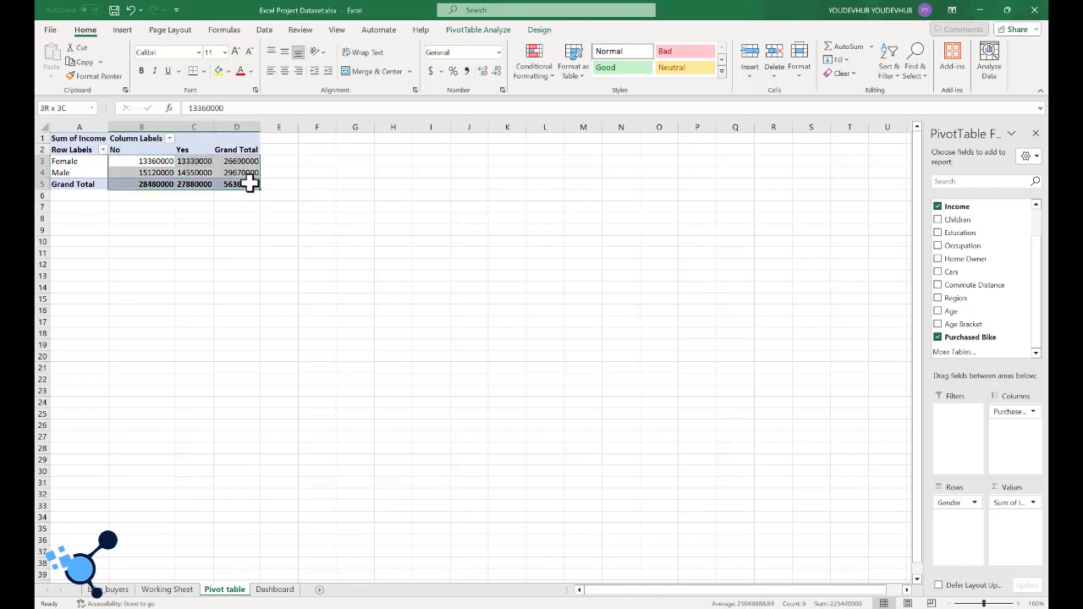
left_click(466, 70)
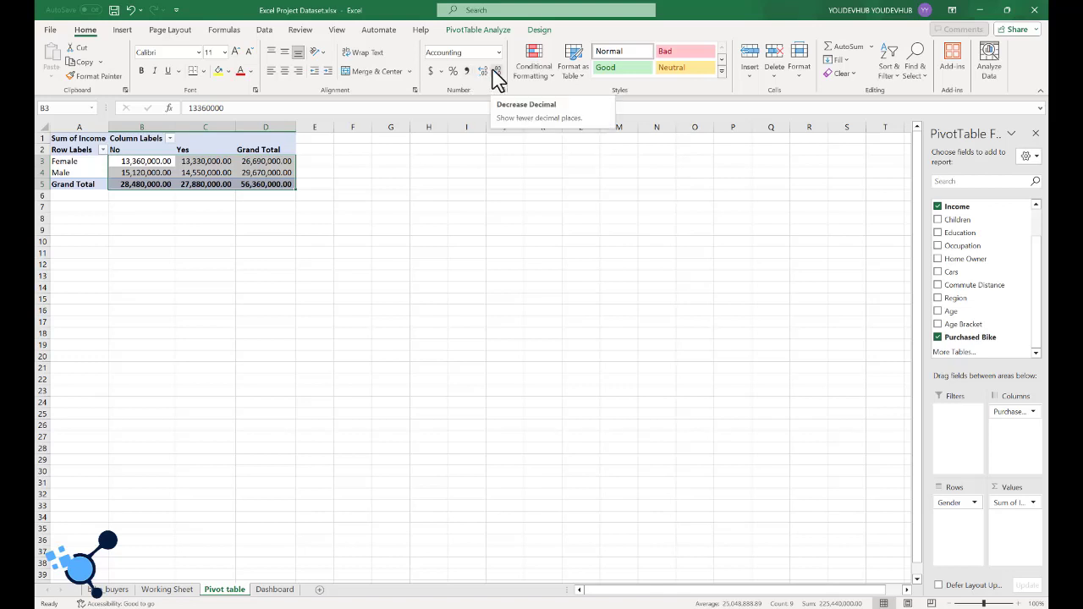
left_click(496, 72)
left_click(495, 73)
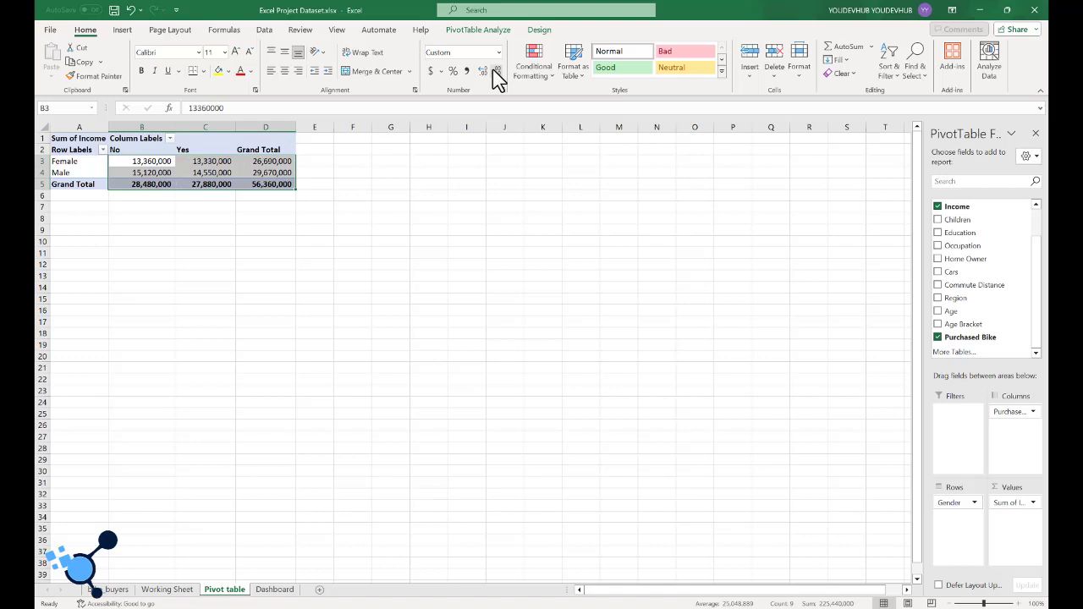
left_click(306, 195)
- Widen the PivotTable field pane and summarize the Income value field by Average instead of Sum
left_click(267, 182)
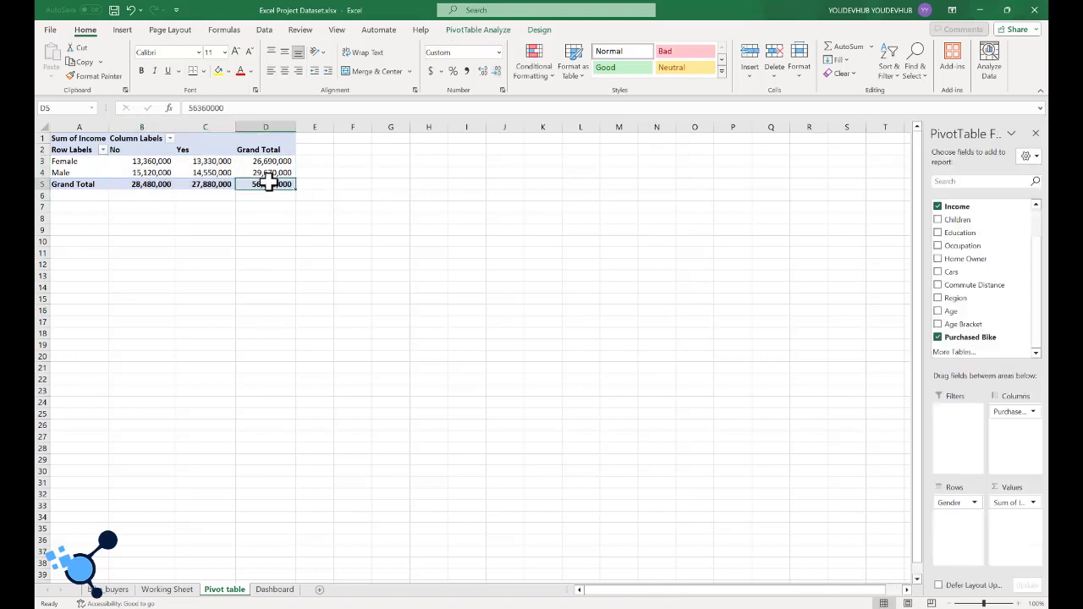
mouse_move(269, 172)
left_click(1016, 503)
left_click(1021, 523)
left_click_drag(921, 488, 856, 490)
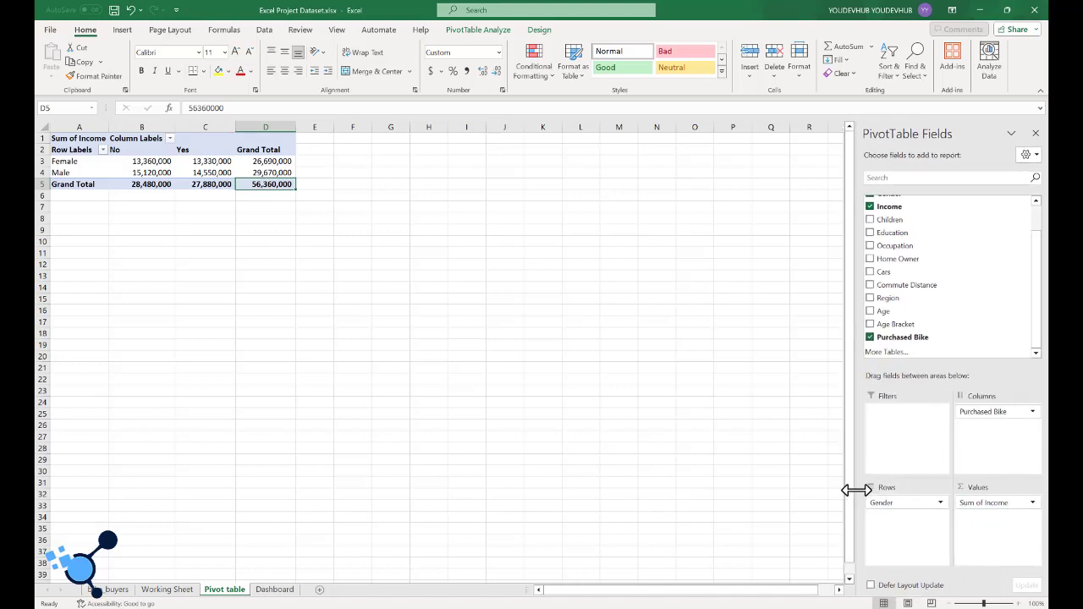
left_click(985, 506)
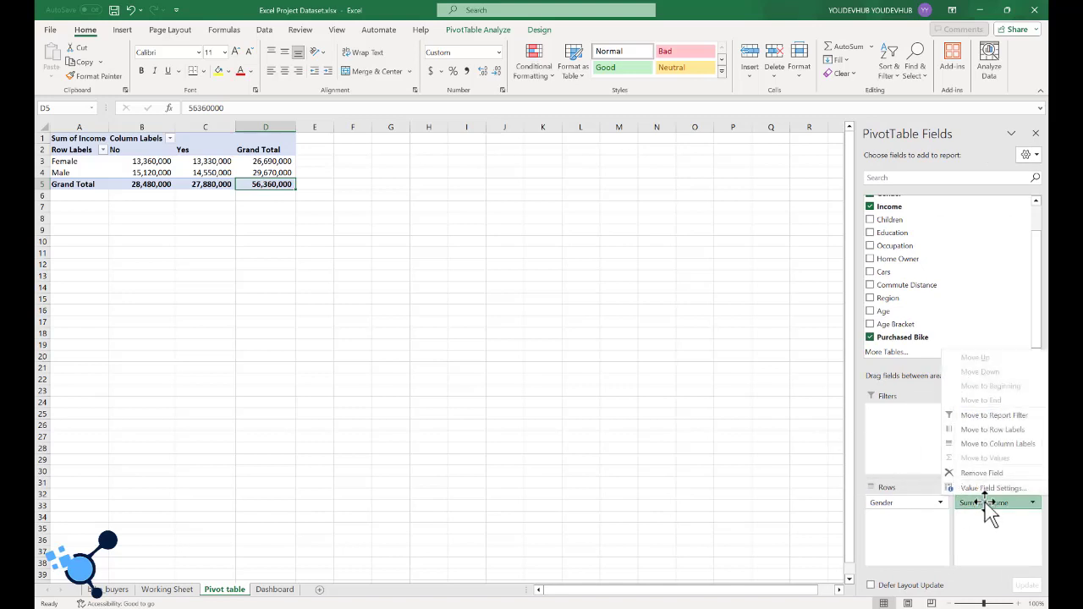
left_click(985, 508)
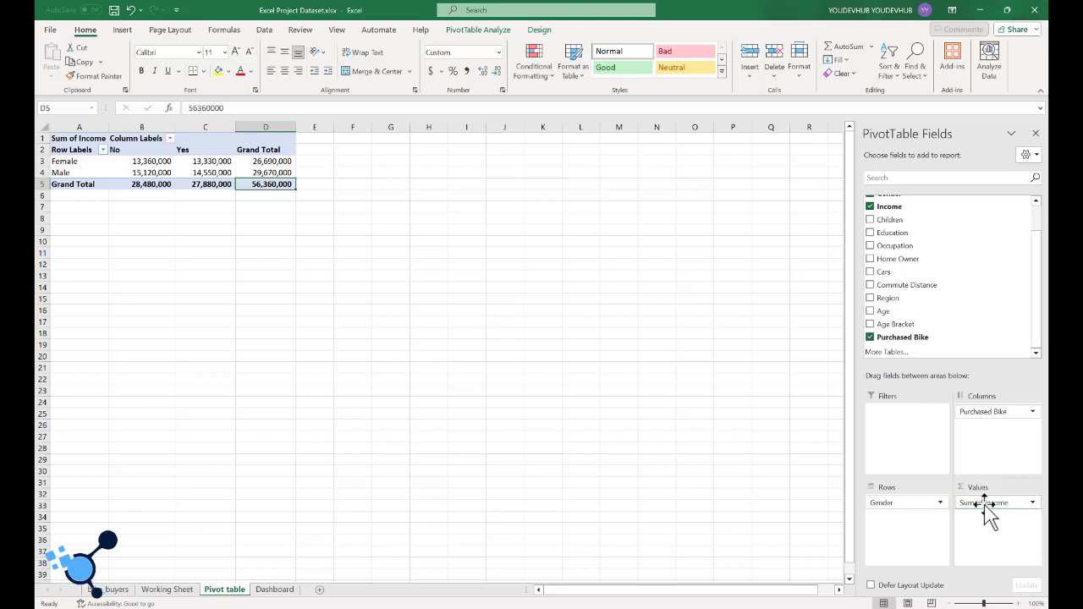
left_click(983, 509)
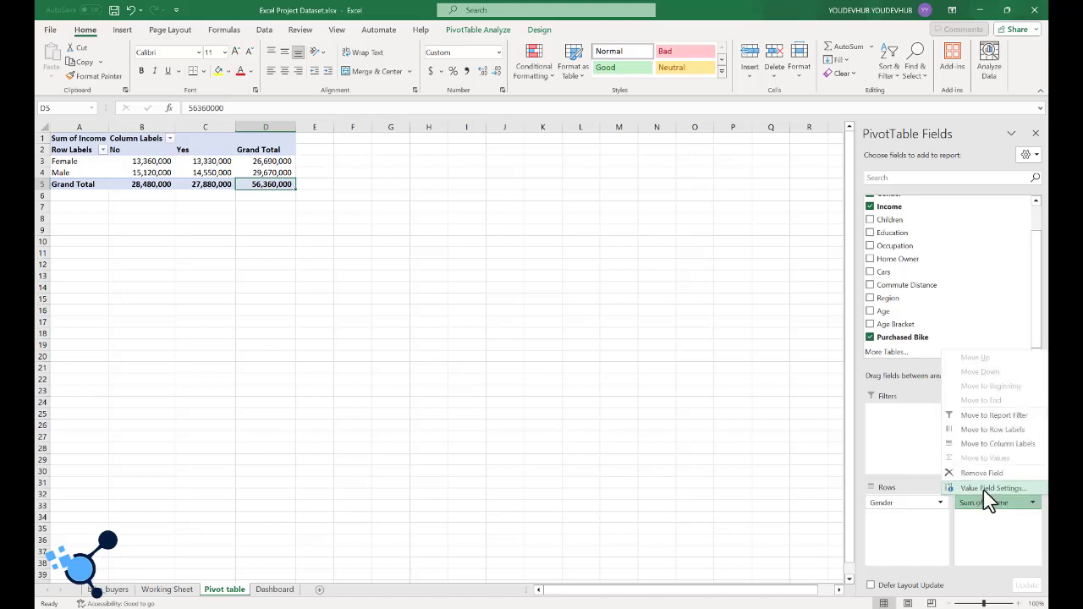
left_click(983, 492)
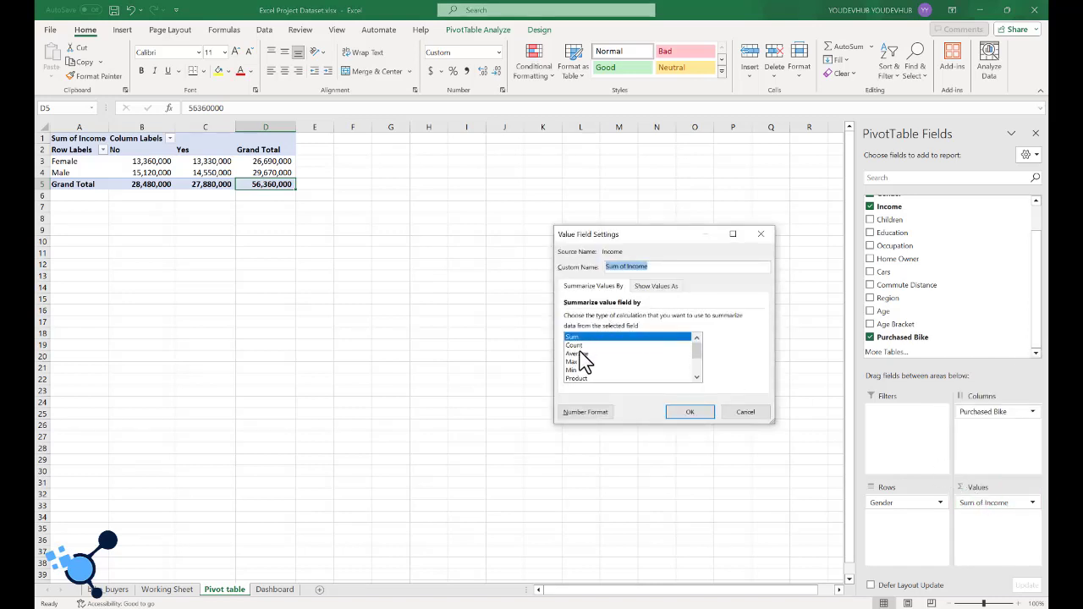
left_click(577, 354)
left_click(688, 413)
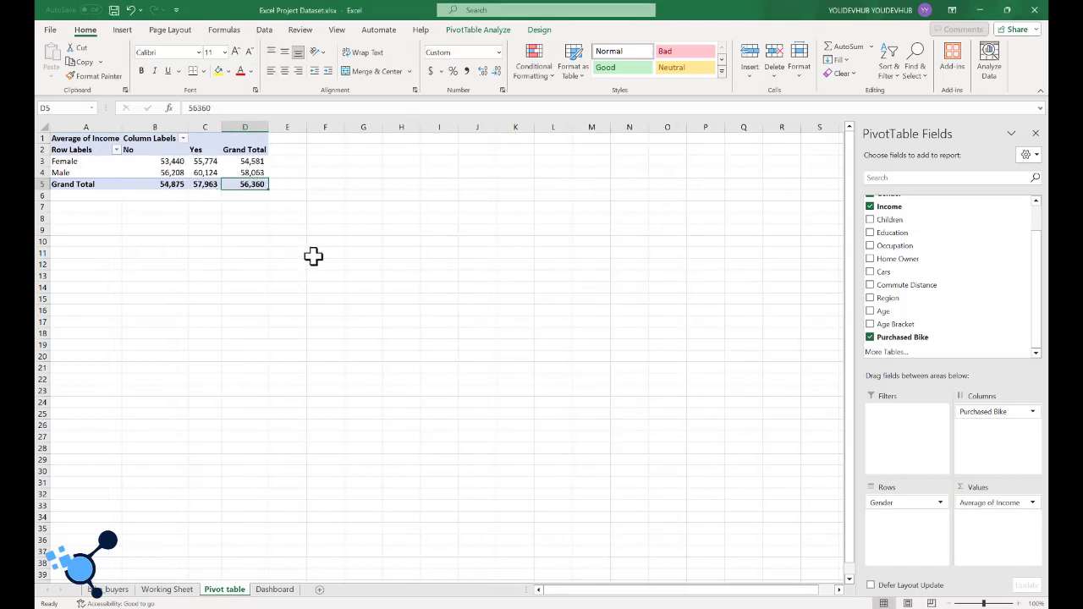
- Compare the average incomes of female and male customers across the two bike purchase groups in the PivotTable
mouse_move(235, 157)
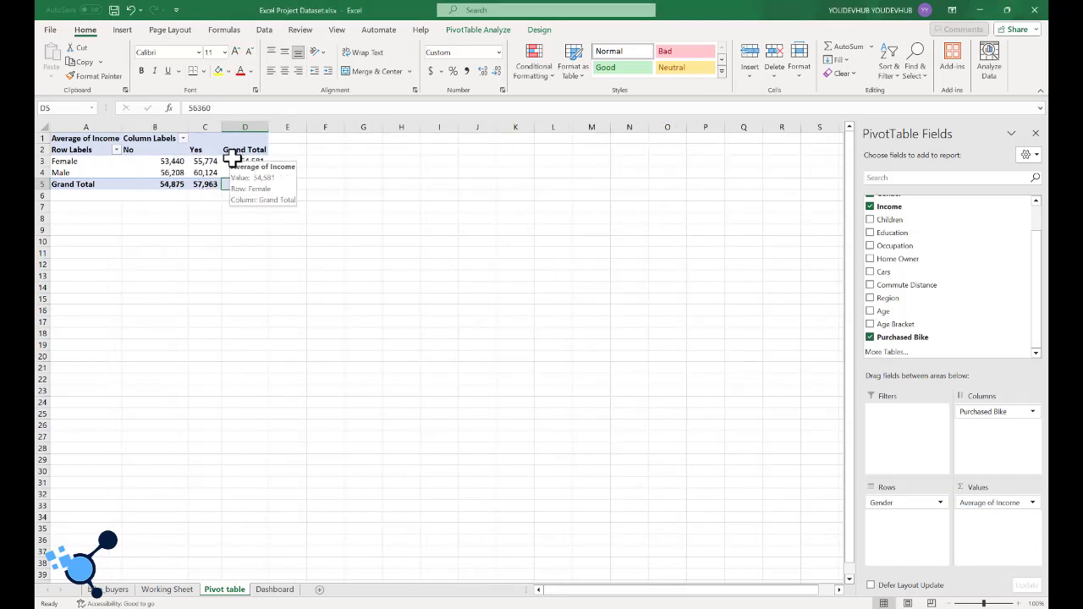
left_click(66, 166)
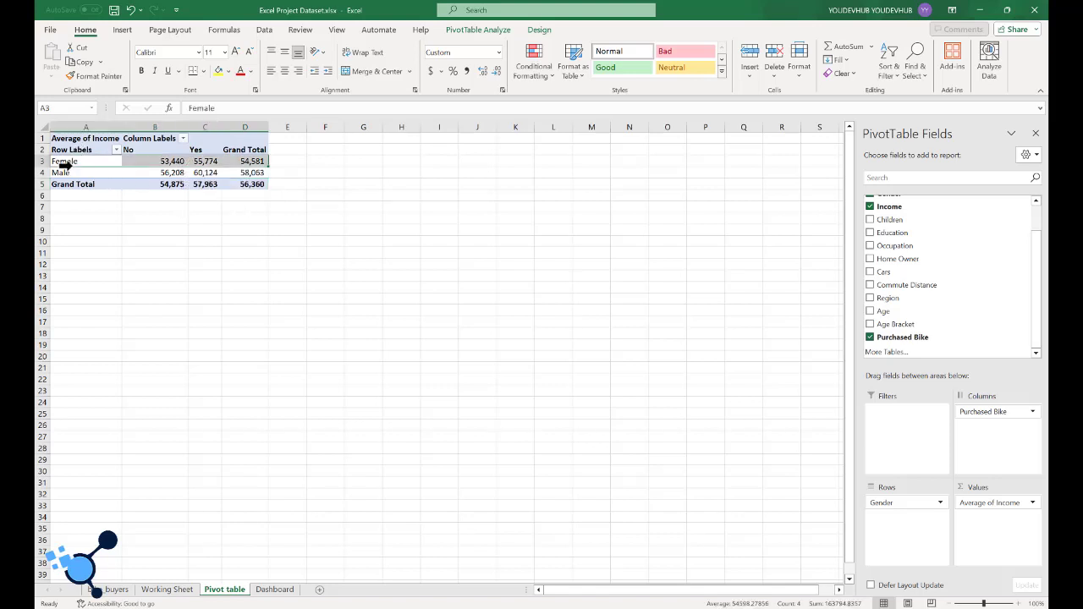
left_click(149, 163)
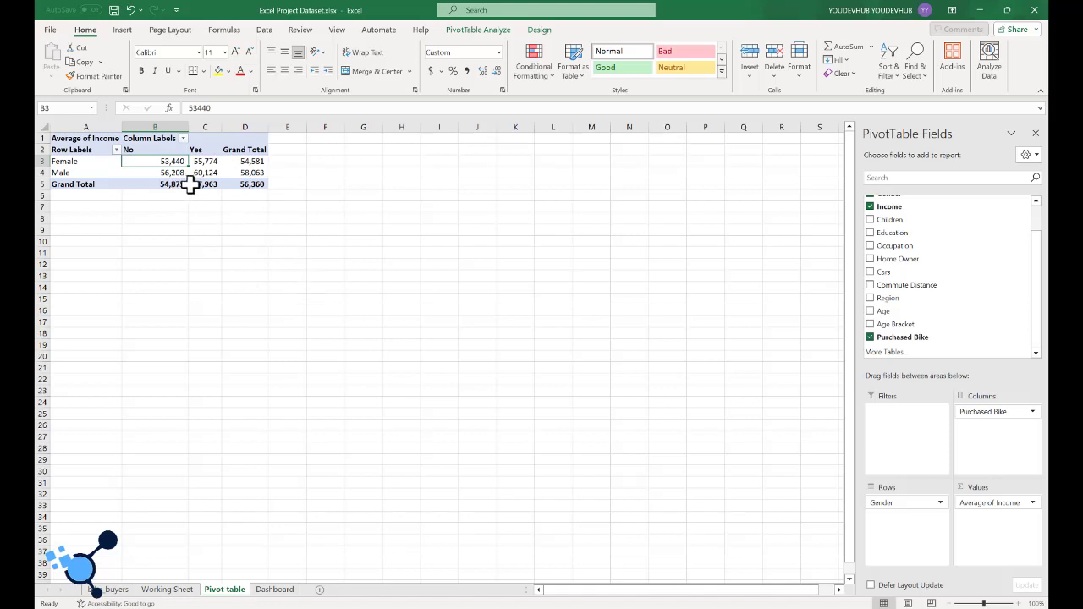
left_click(307, 219)
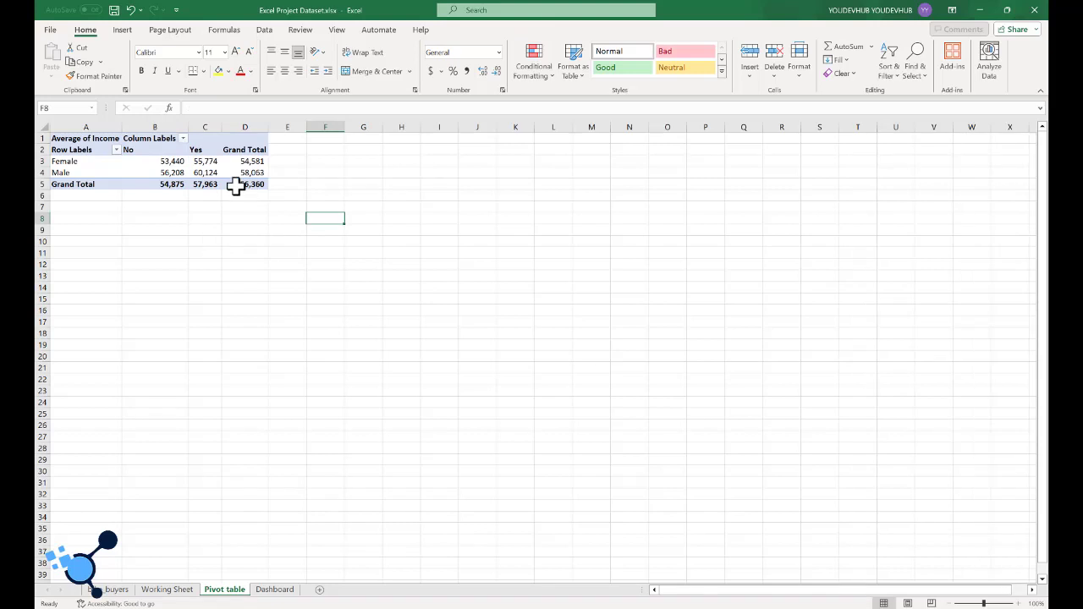
- Insert a Clustered Column PivotChart from the average income PivotTable and place it directly beside the table at the sheet's upper edge
left_click(235, 186)
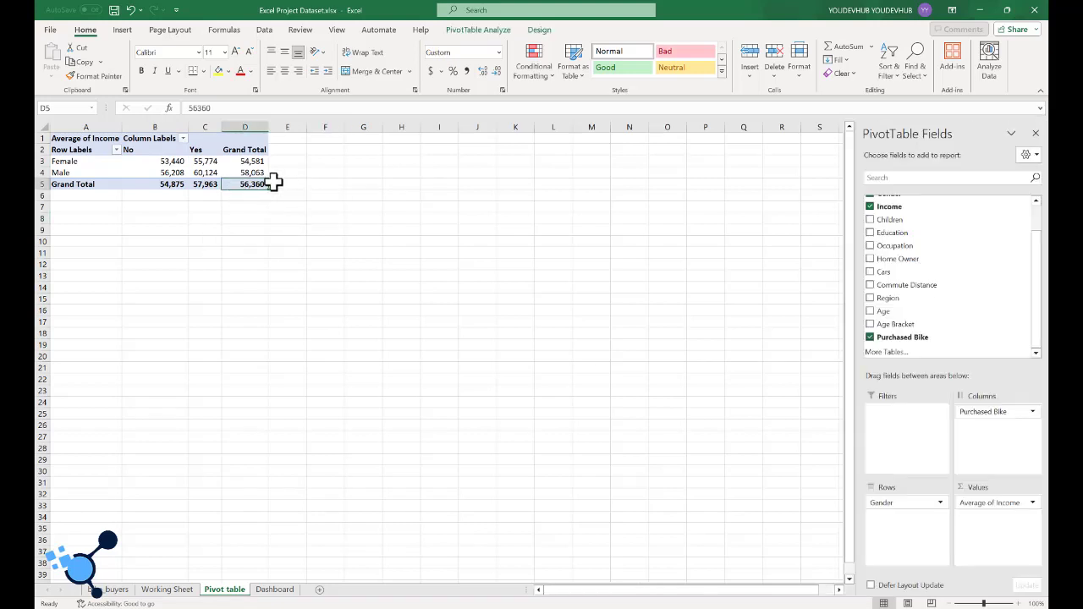
mouse_move(252, 161)
left_click(119, 32)
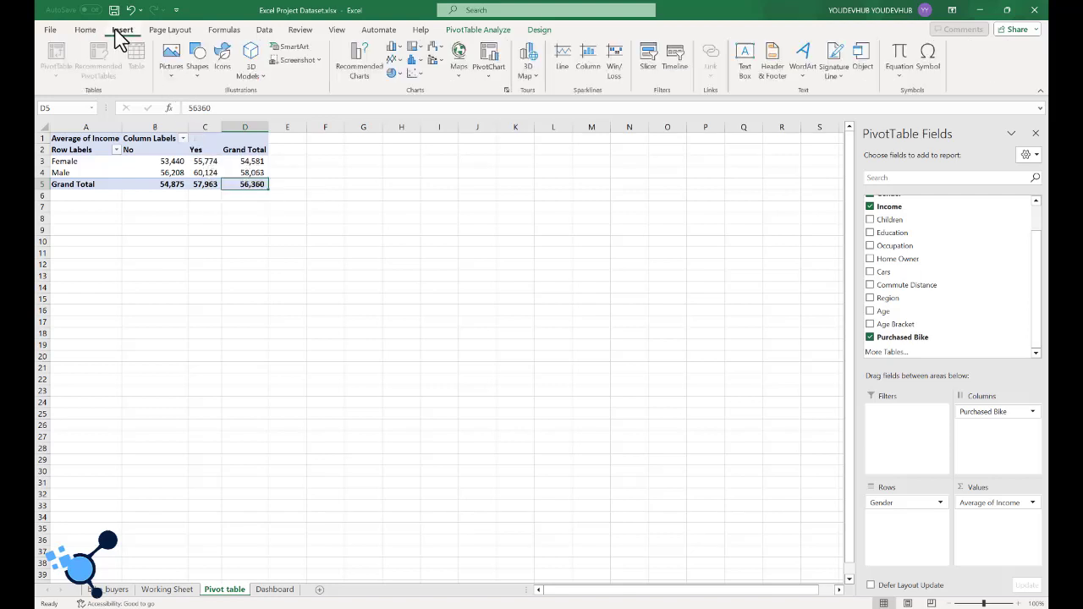
left_click(374, 65)
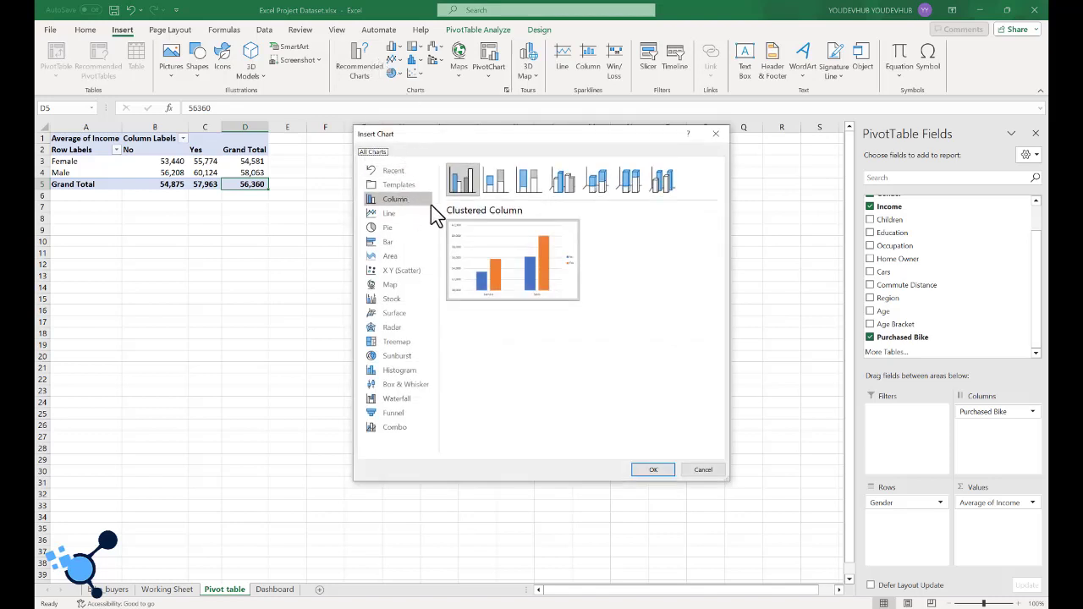
mouse_move(569, 269)
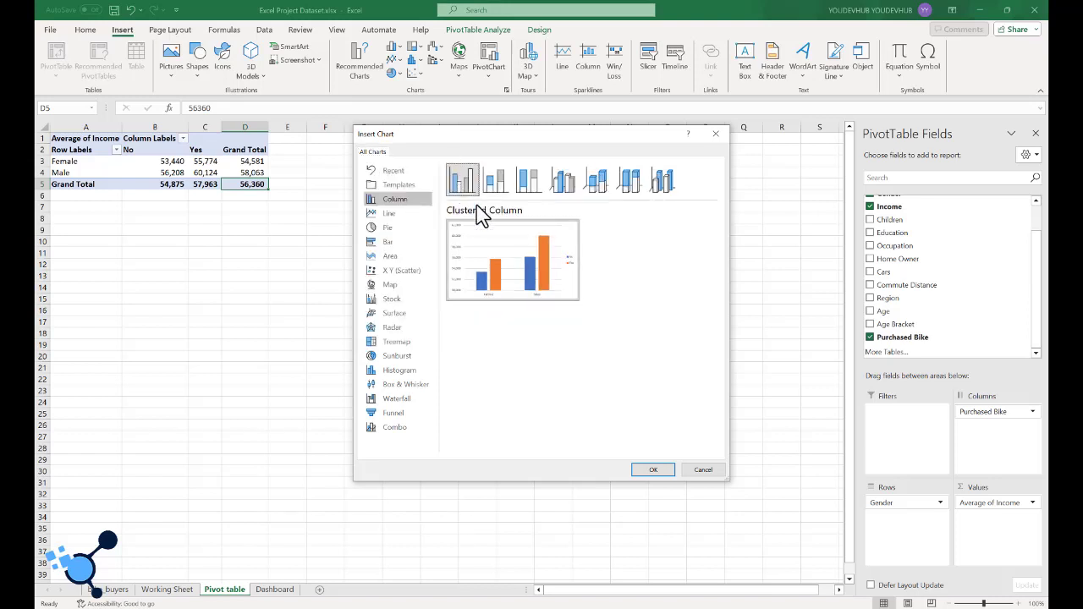
left_click(659, 472)
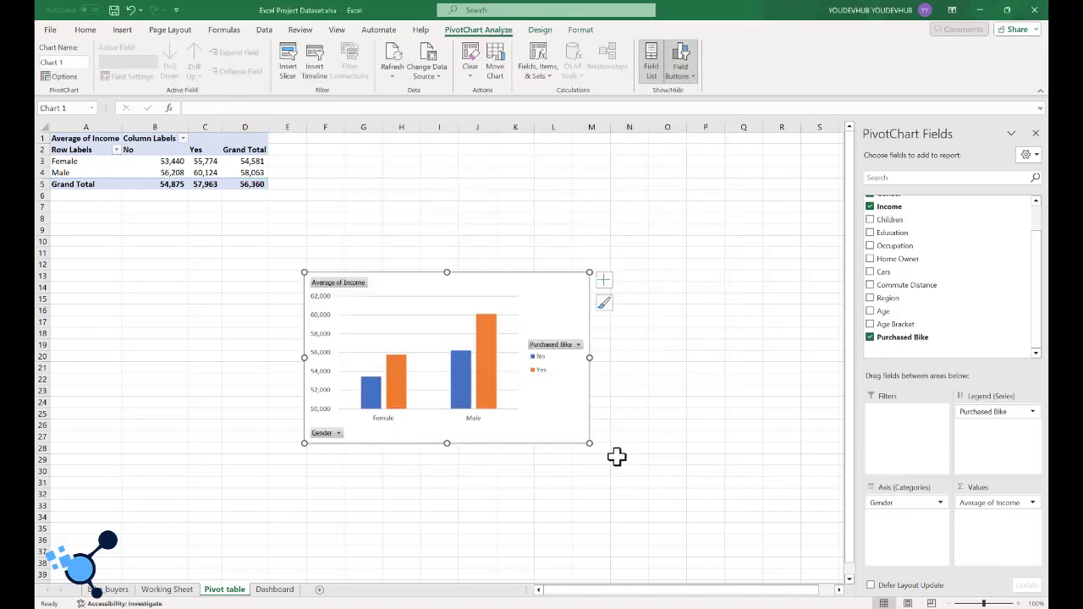
left_click_drag(542, 297, 518, 160)
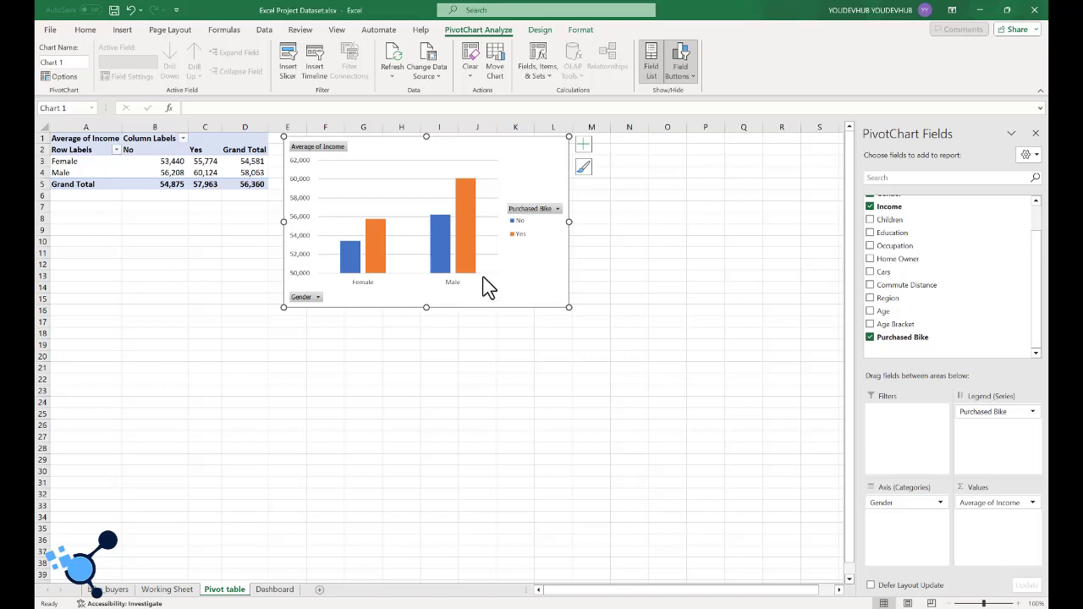
- Open the list of chart elements for the average income PivotChart
left_click(585, 148)
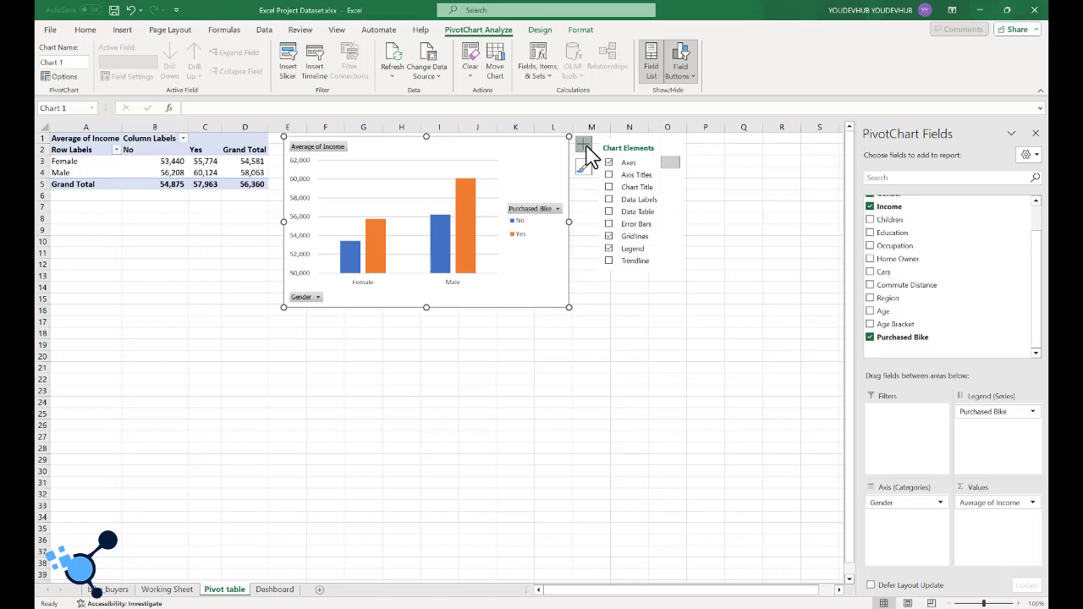
- Add axis titles to the pivot chart, naming the vertical axis Income and the horizontal axis Gender
left_click(623, 179)
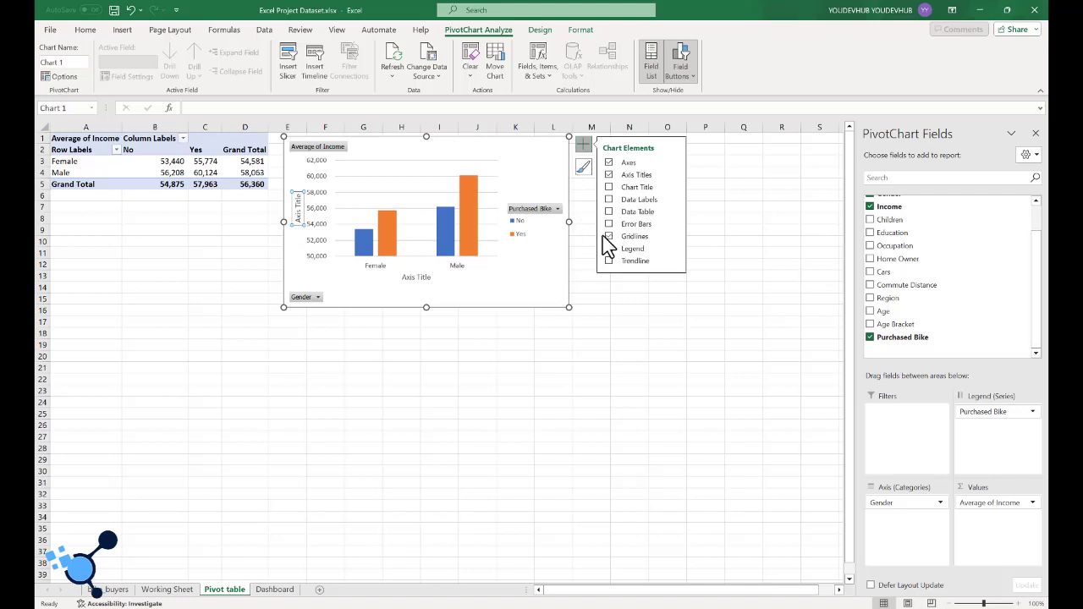
left_click(297, 210)
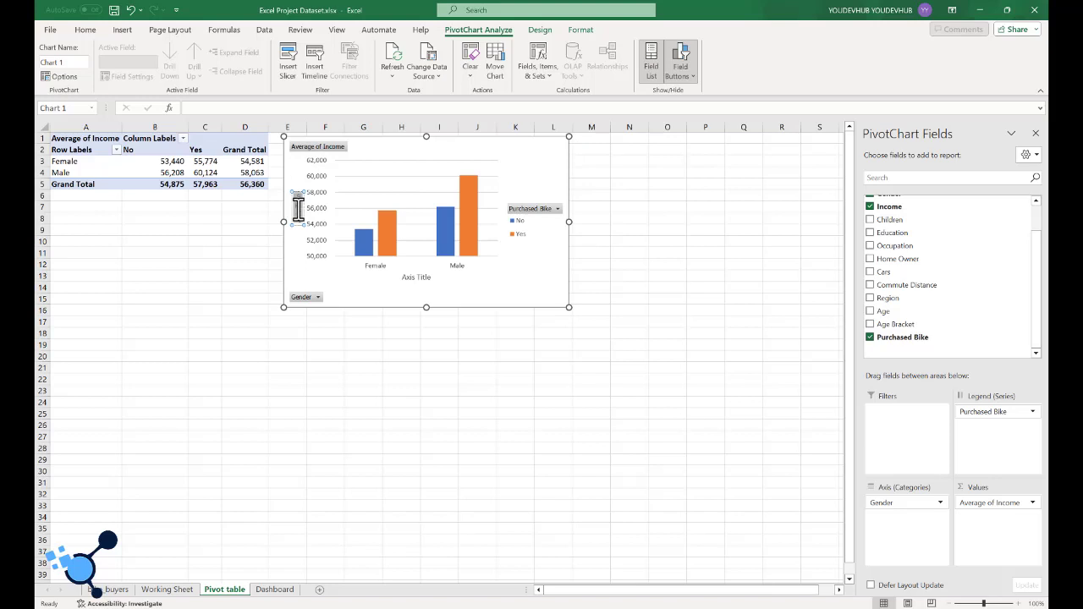
type("Income")
left_click(417, 278)
double_click(426, 277)
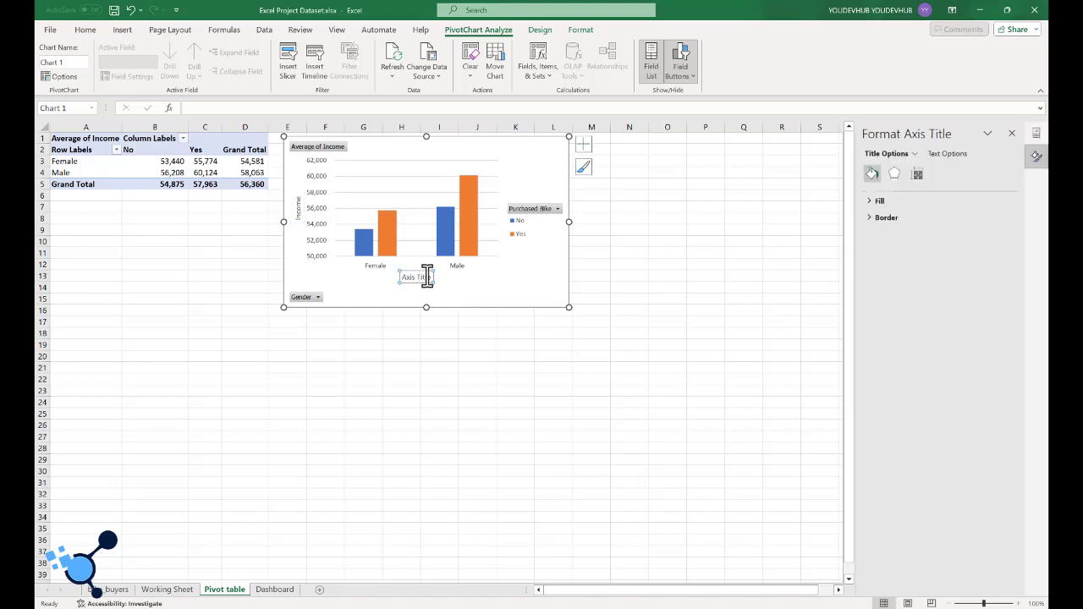
double_click(427, 276)
type("Gender")
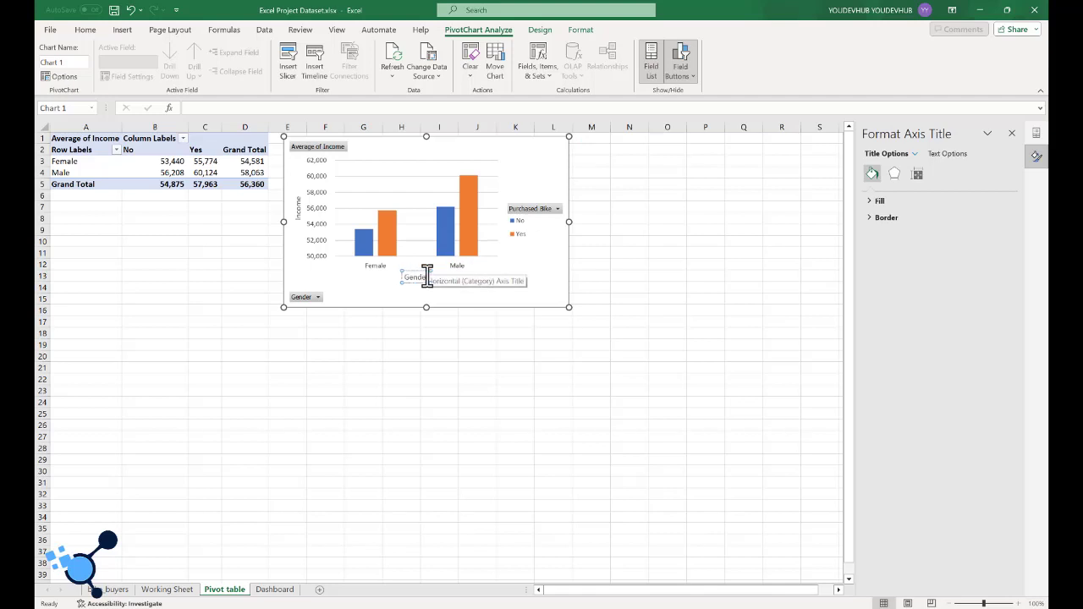
left_click(515, 293)
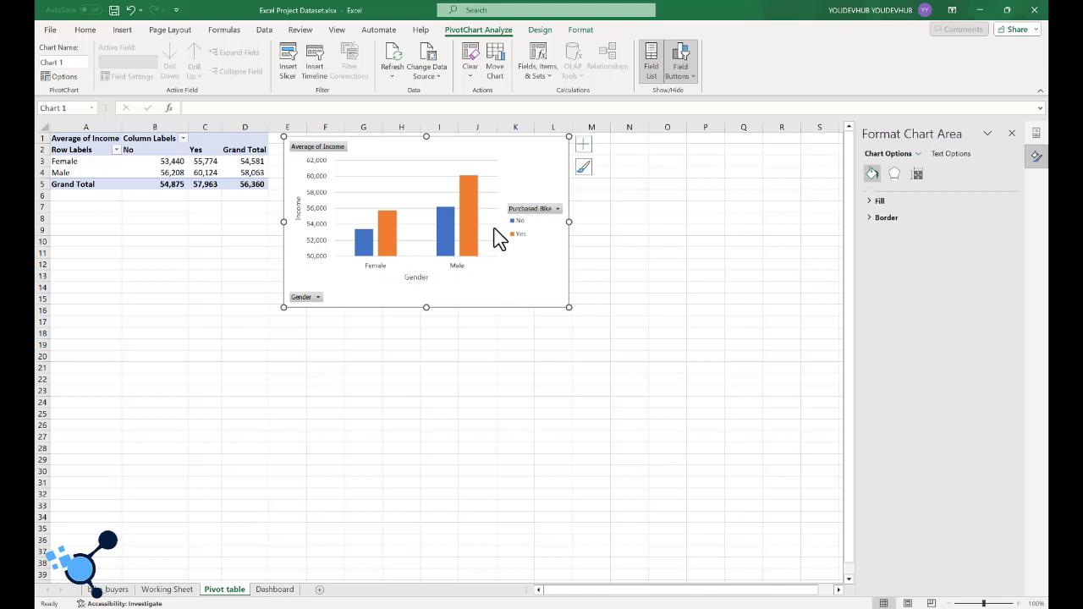
- Add a chart title to the pivot chart reading "Customer Who purchased bike"
left_click(583, 145)
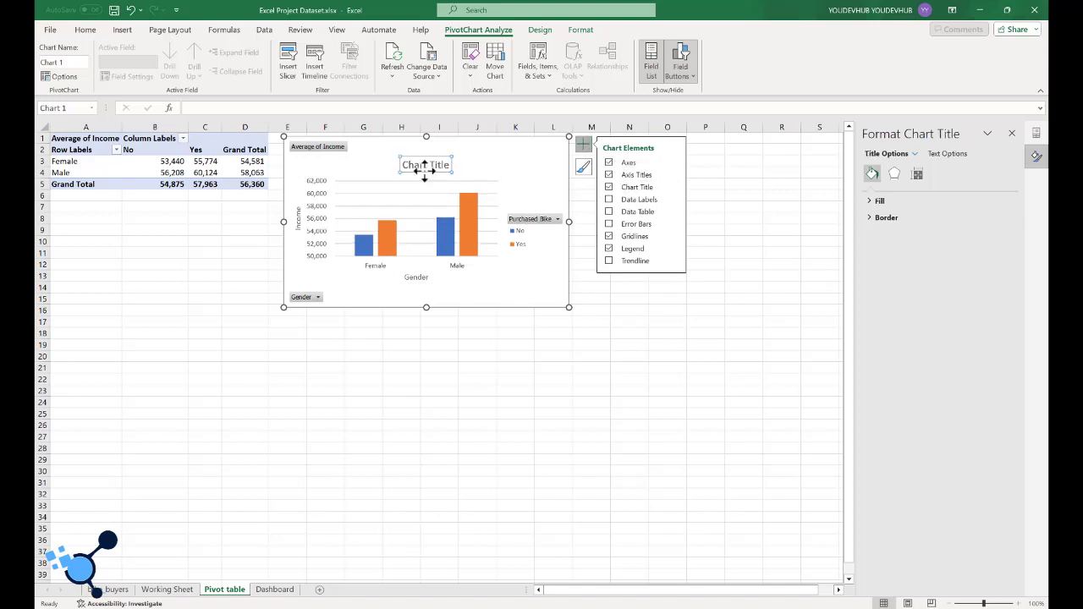
double_click(423, 164)
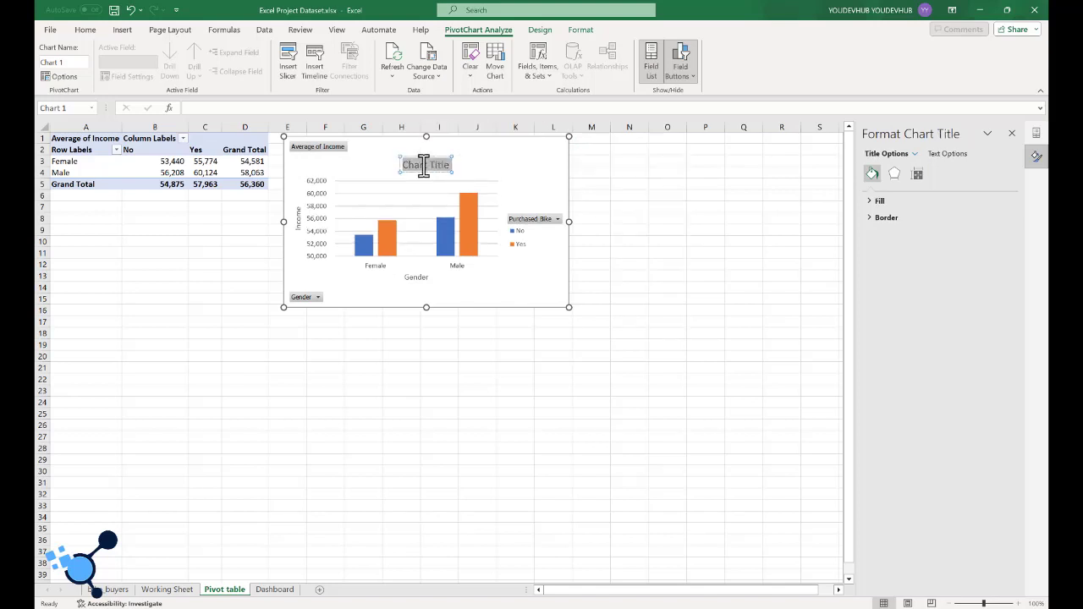
type("Avwerage")
key("BackSpace")
key("BackSpace")
key("BackSpace")
key("BackSpace")
key("BackSpace")
key("BackSpace")
key("BackSpace")
key("BackSpace")
type("Customer Who purchase")
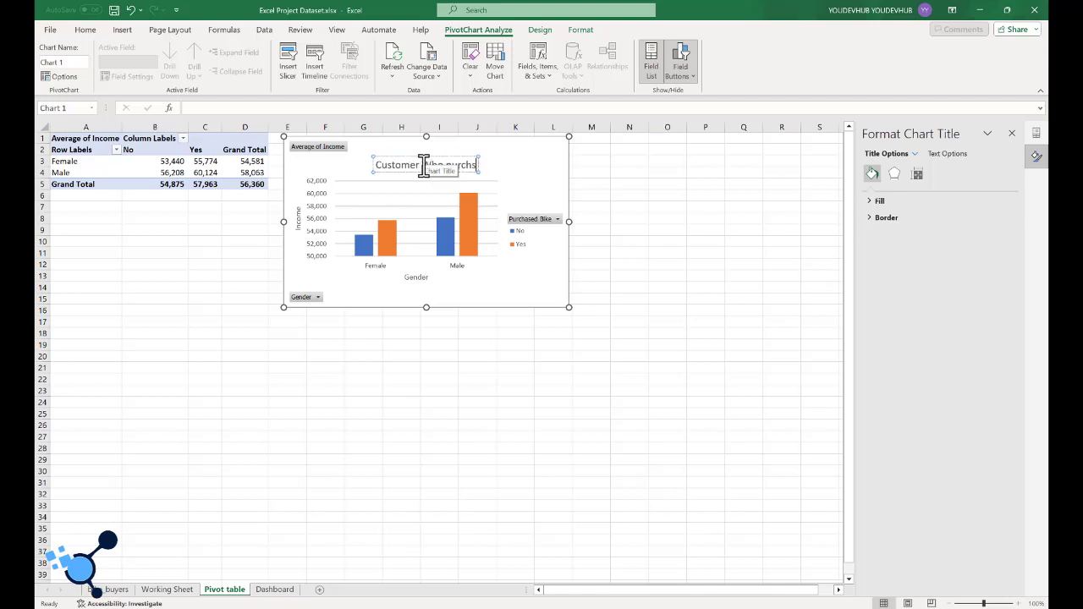
key("BackSpace")
key("BackSpace")
type("sed bike")
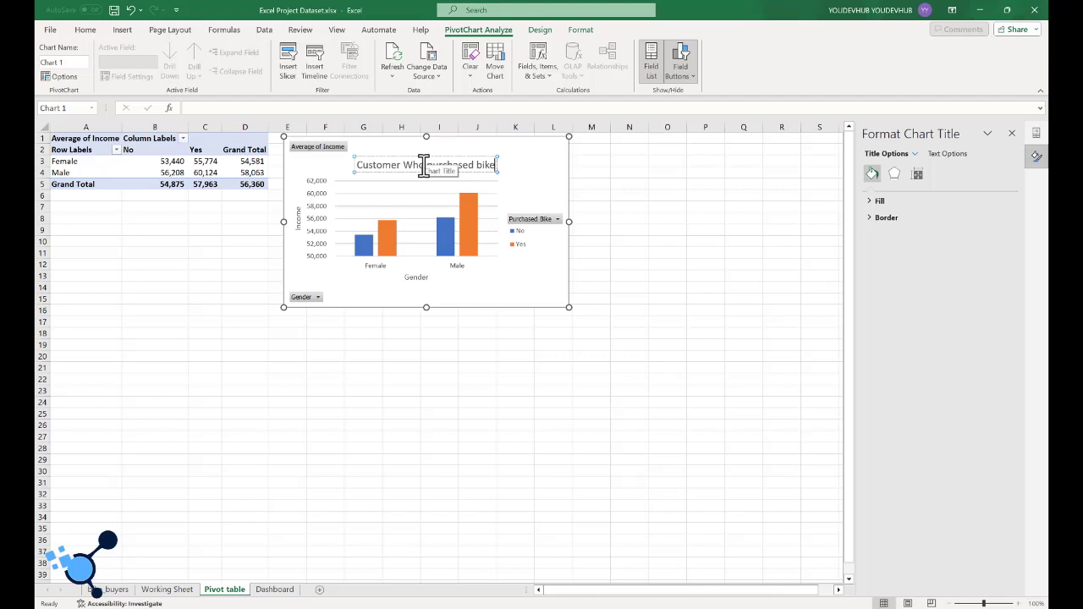
left_click(625, 217)
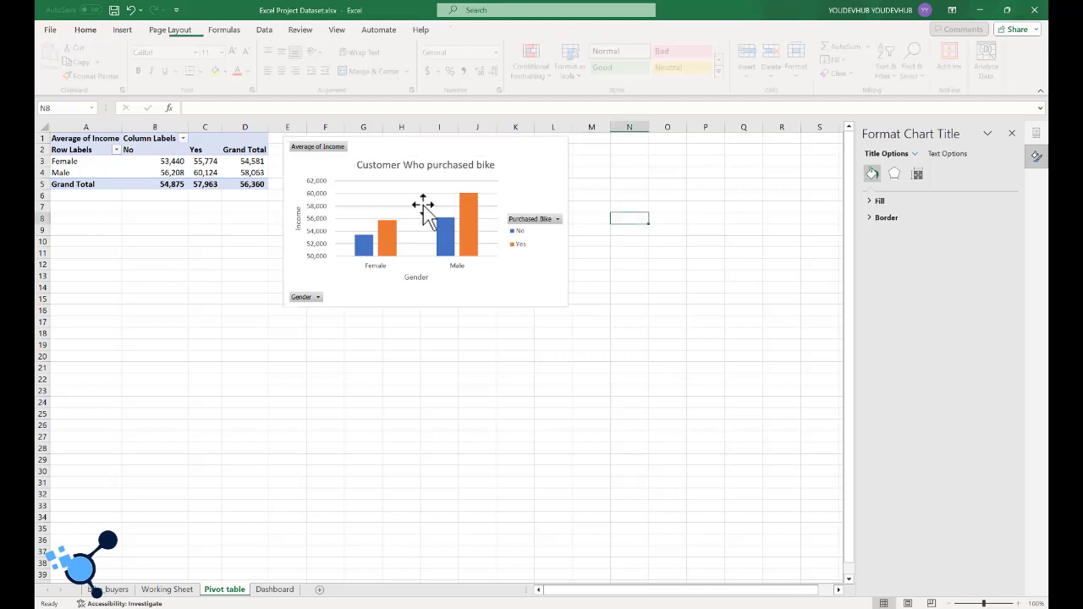
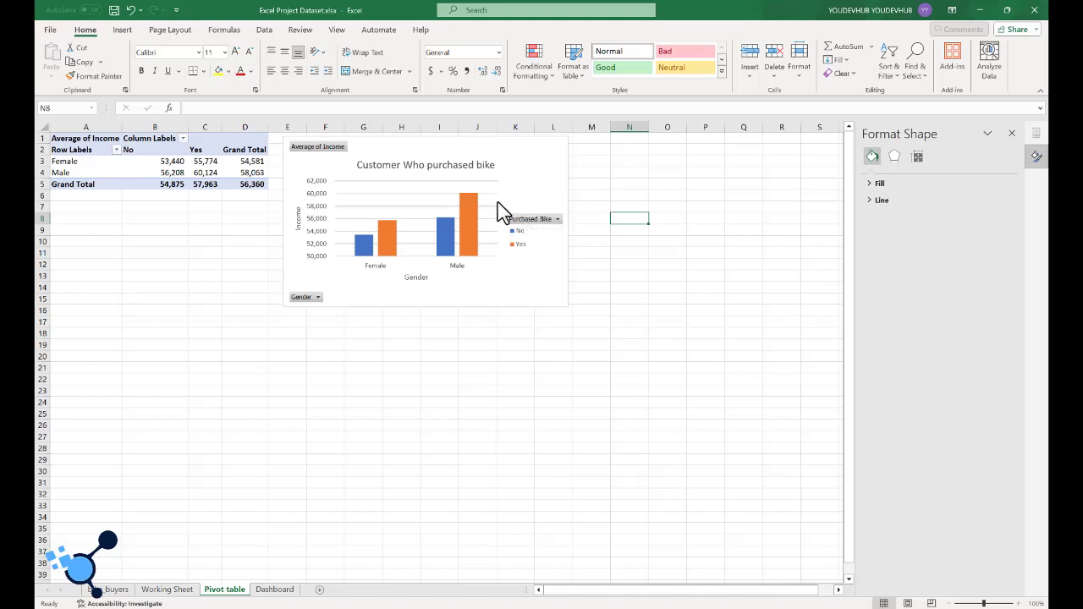
- Insert "Average Income of" at the beginning of the chart title
left_click(392, 164)
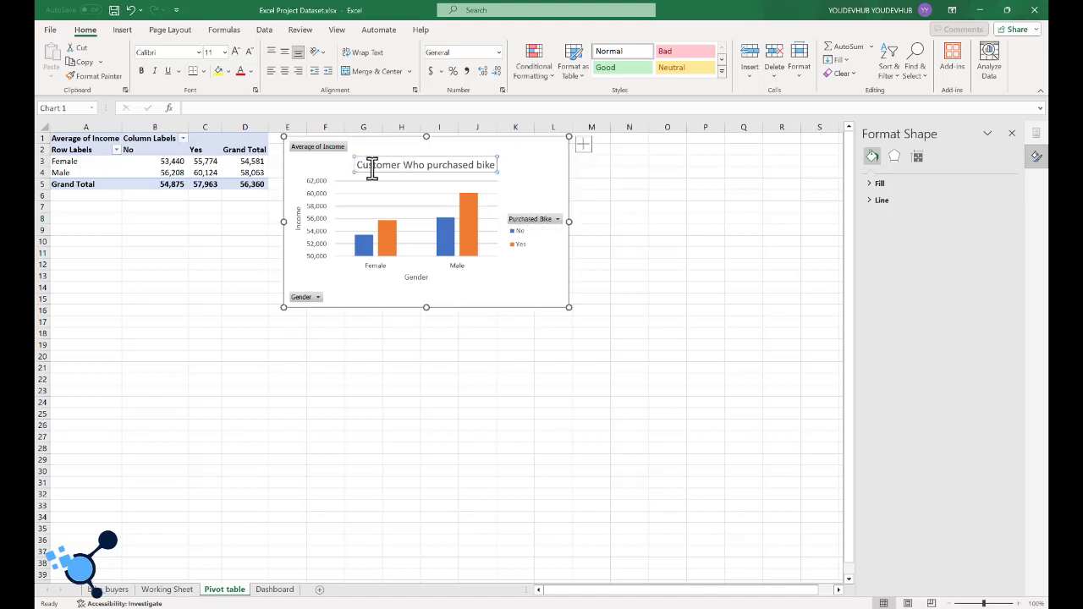
left_click(358, 166)
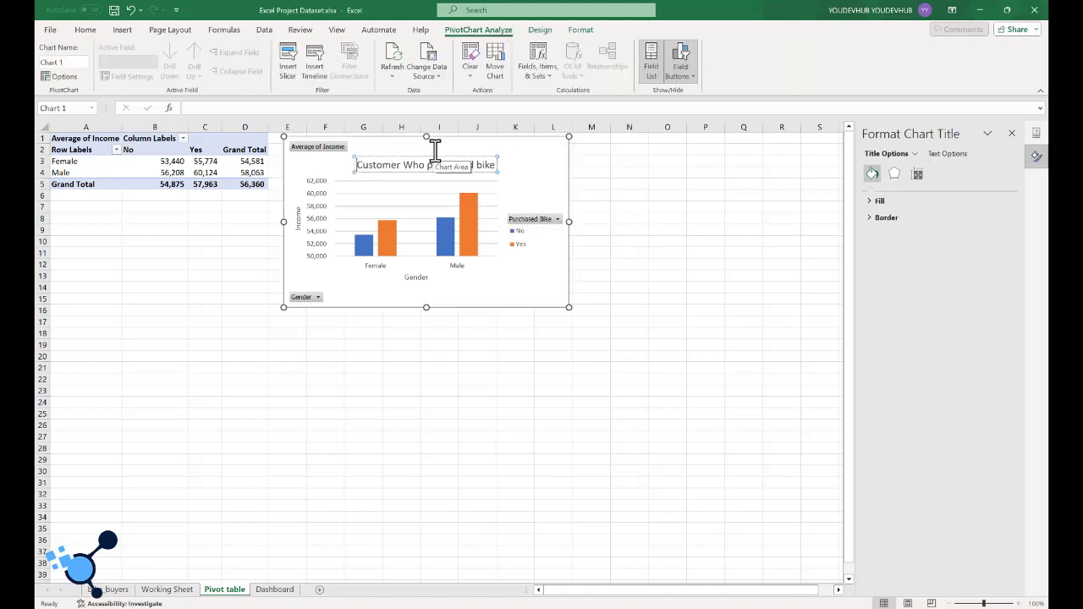
type("Avwerage")
key("BackSpace")
key("BackSpace")
key("BackSpace")
key("BackSpace")
key("BackSpace")
key("BackSpace")
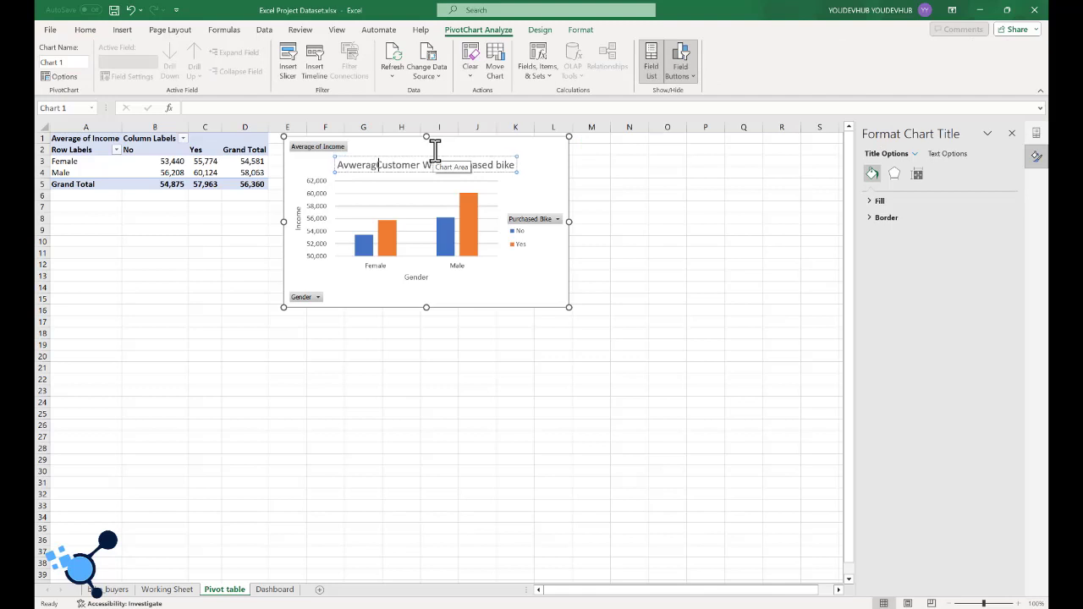
type("erage Incom")
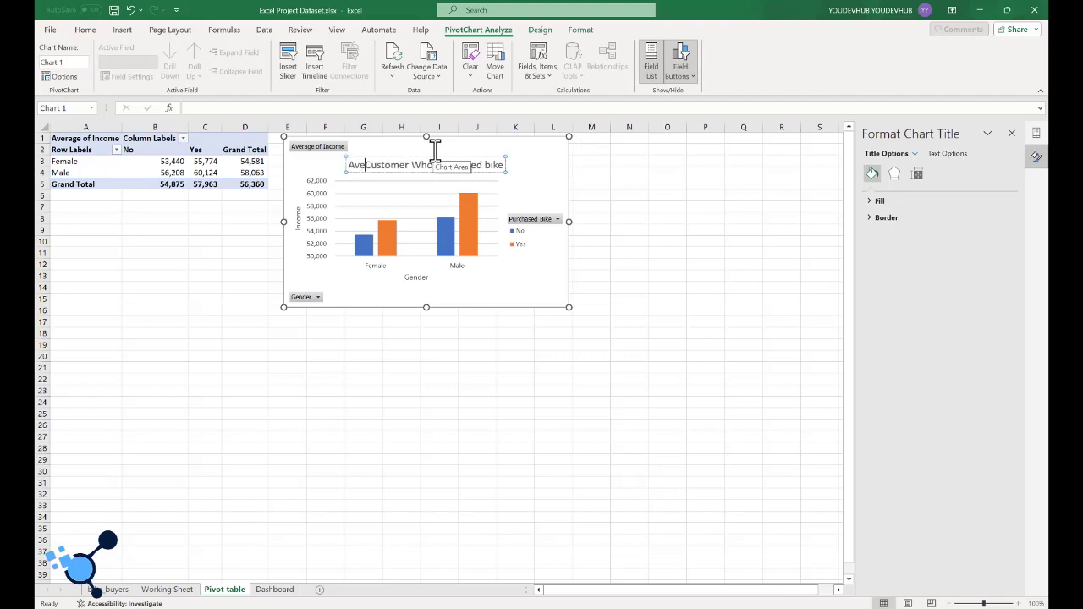
type("e of")
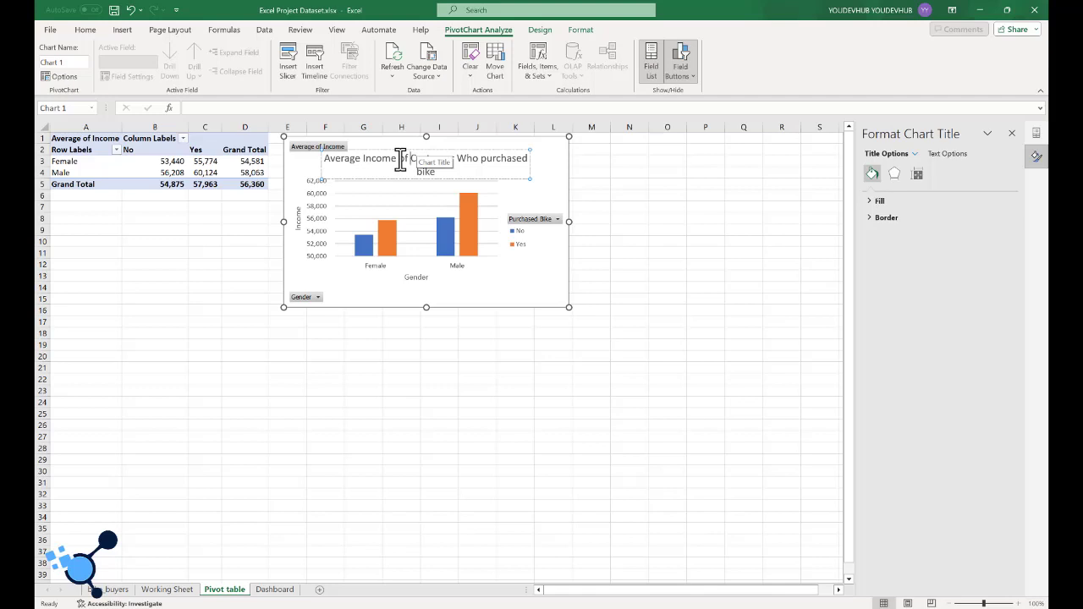
- Reword the chart title to "Average Income bike purchasers"
left_click_drag(400, 158, 479, 160)
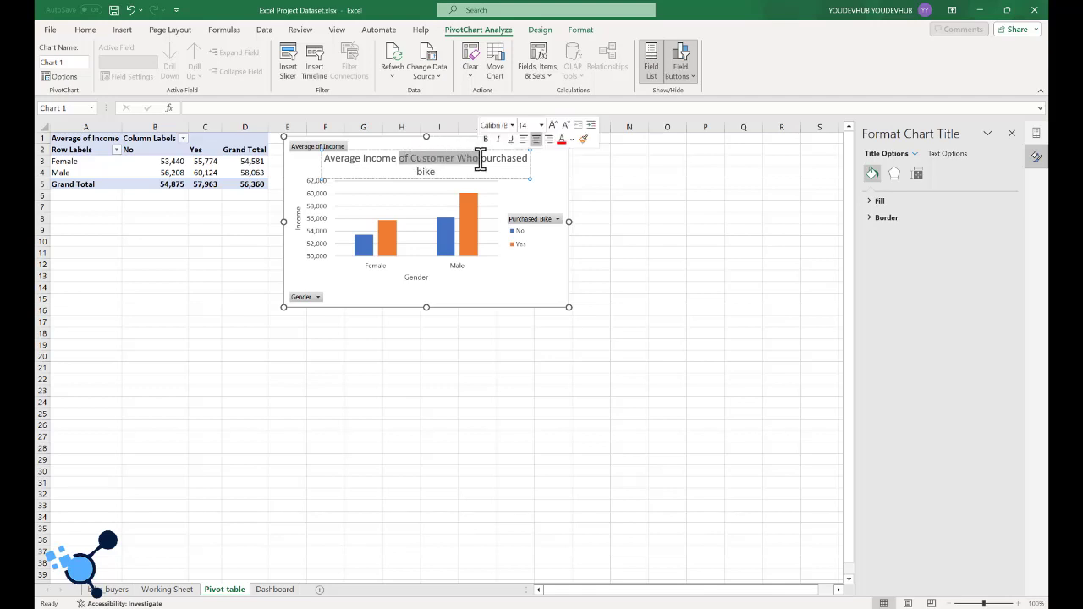
key("BackSpace")
type("bike")
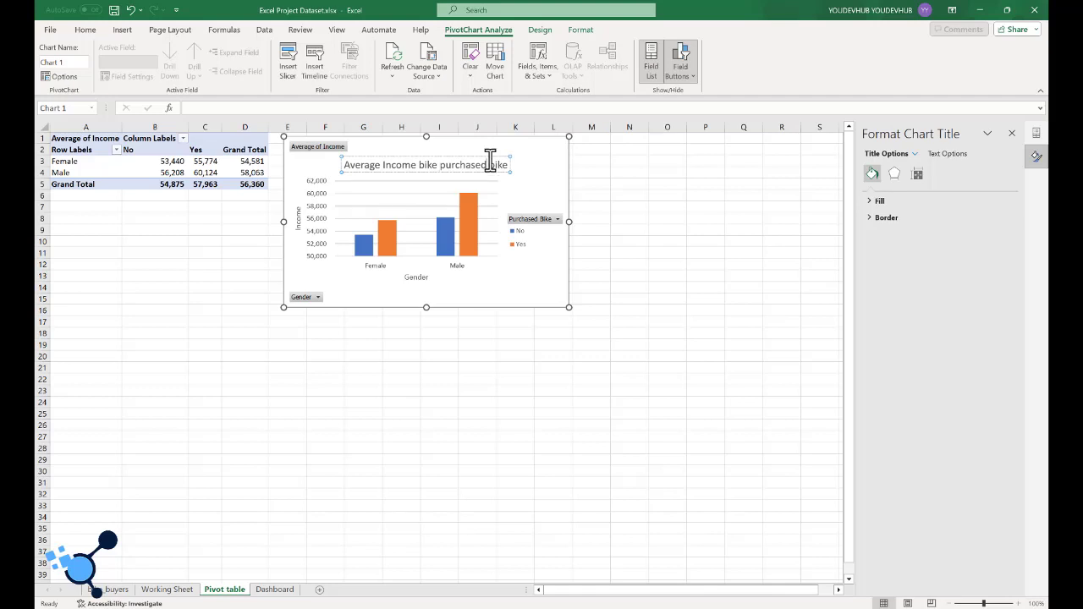
left_click(490, 162)
key("BackSpace")
type("s")
key("BackSpace")
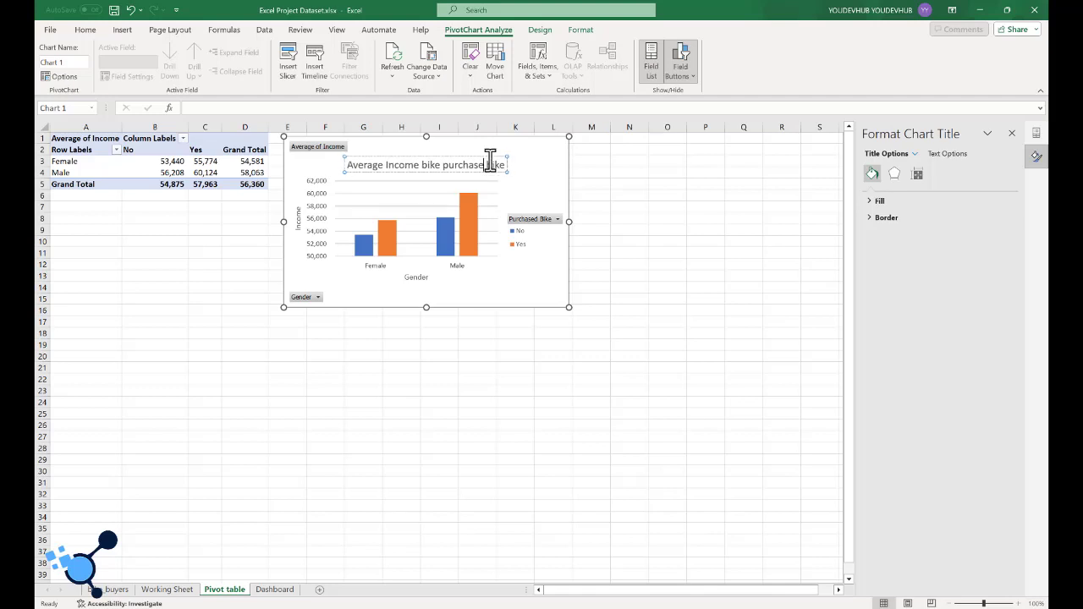
type("rs")
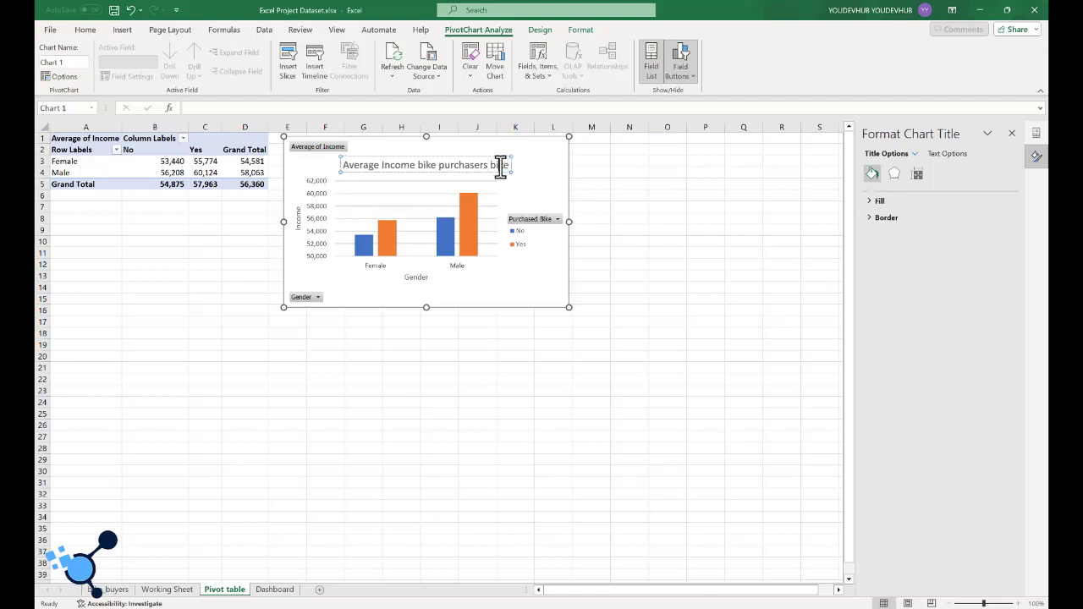
double_click(501, 165)
key("BackSpace")
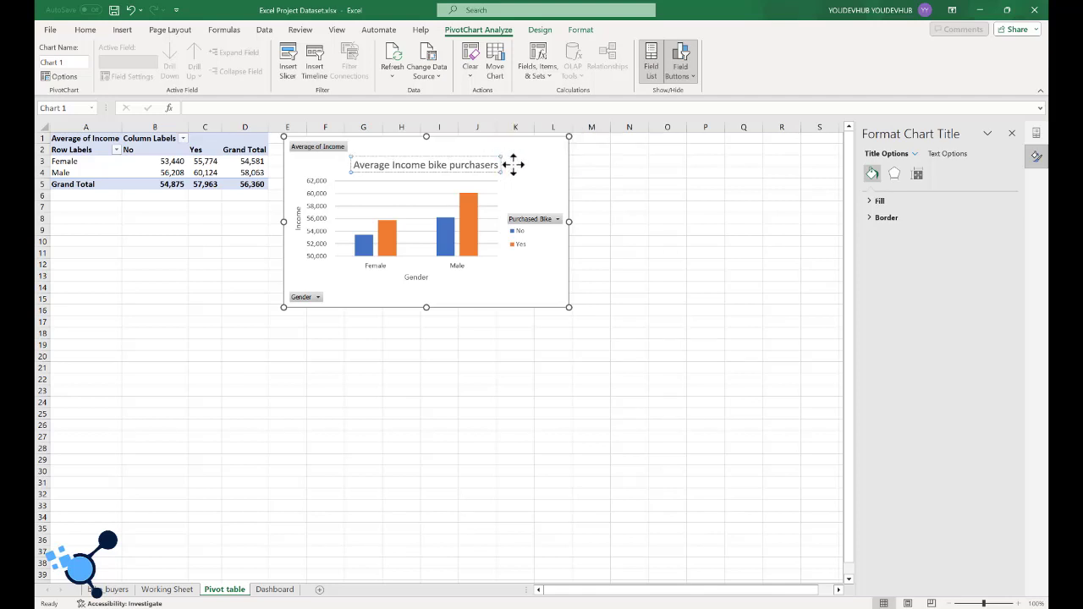
left_click(550, 156)
left_click(637, 161)
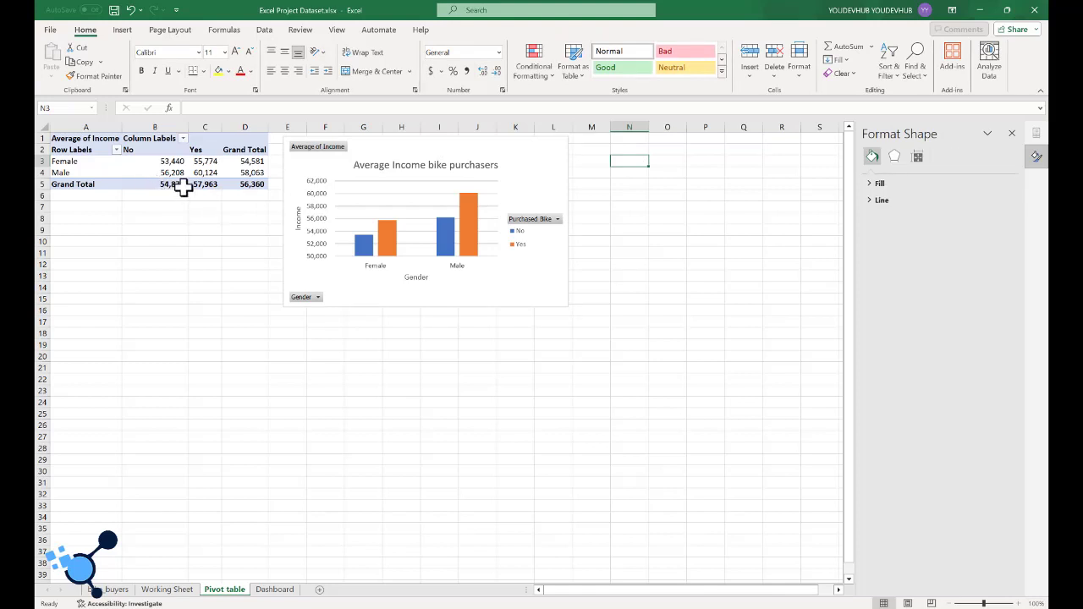
- Start a new PivotTable from a range, located at cell A22 of the Pivot table sheet
mouse_move(183, 187)
left_click(73, 380)
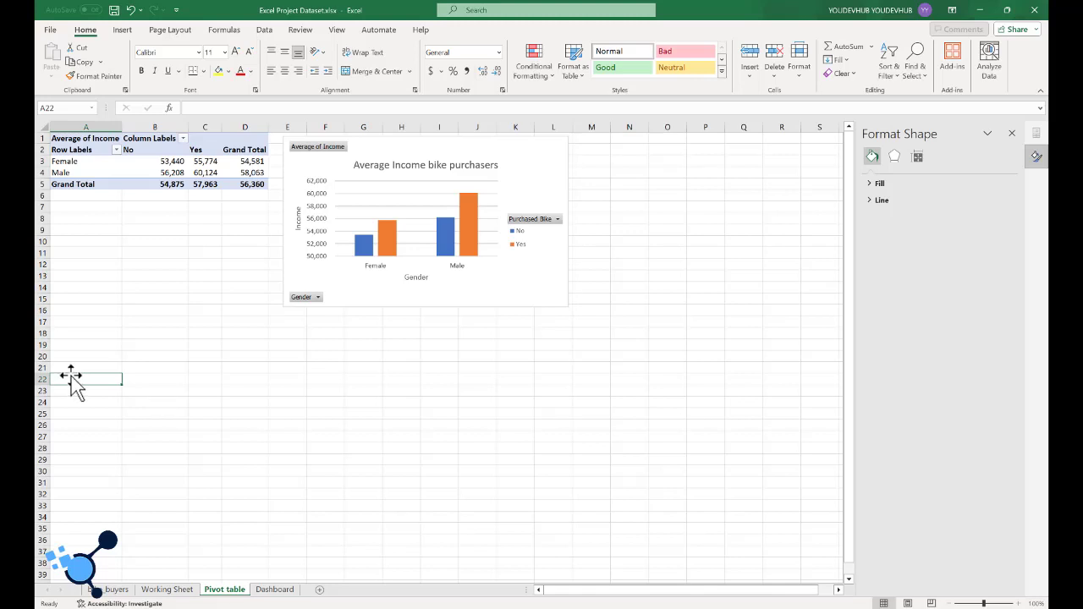
left_click(124, 32)
left_click(54, 57)
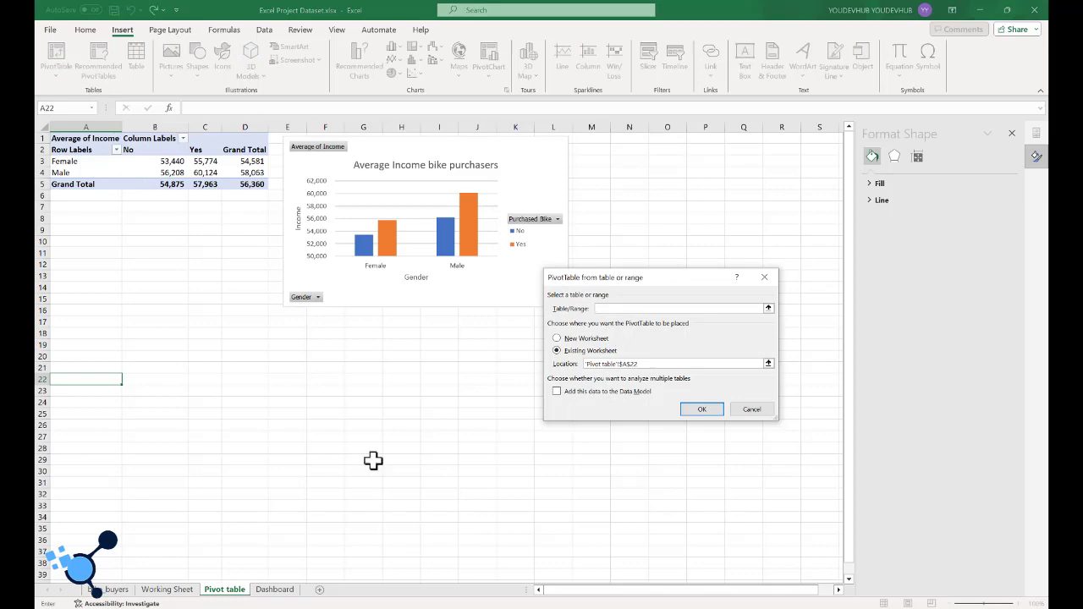
- Try to create the PivotTable with the Working Sheet data as its source, and clear the source range
left_click(166, 589)
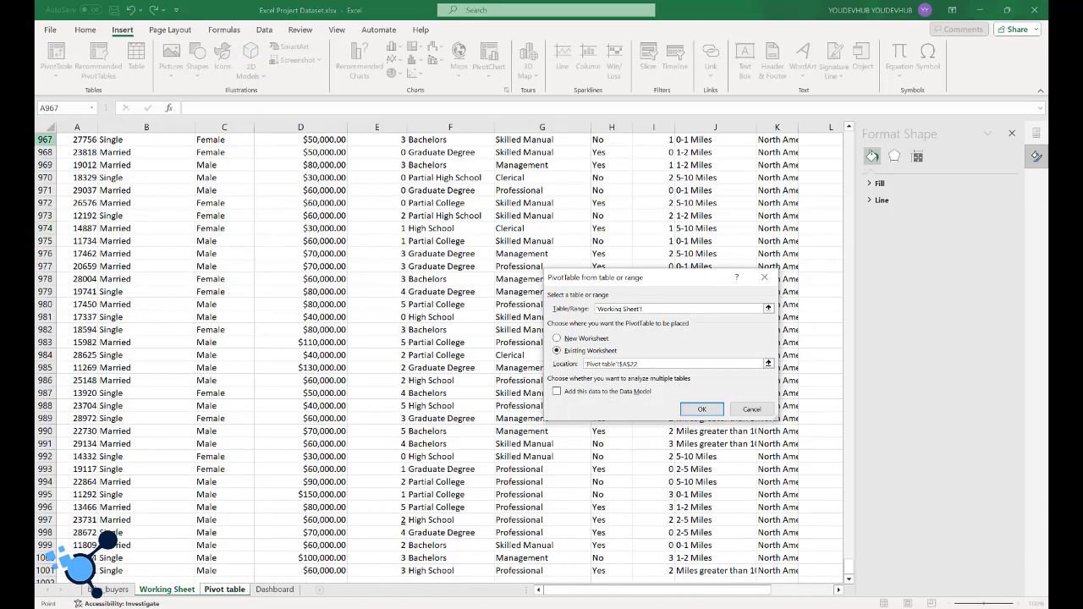
key("ctrl+a")
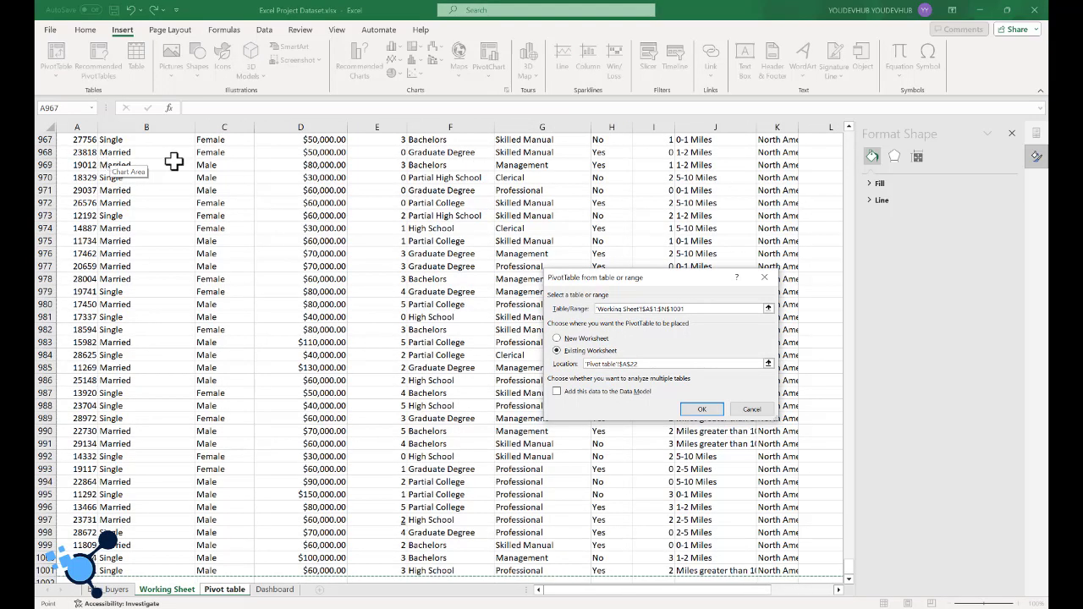
scroll(81, 146, "right", 3)
left_click(81, 146)
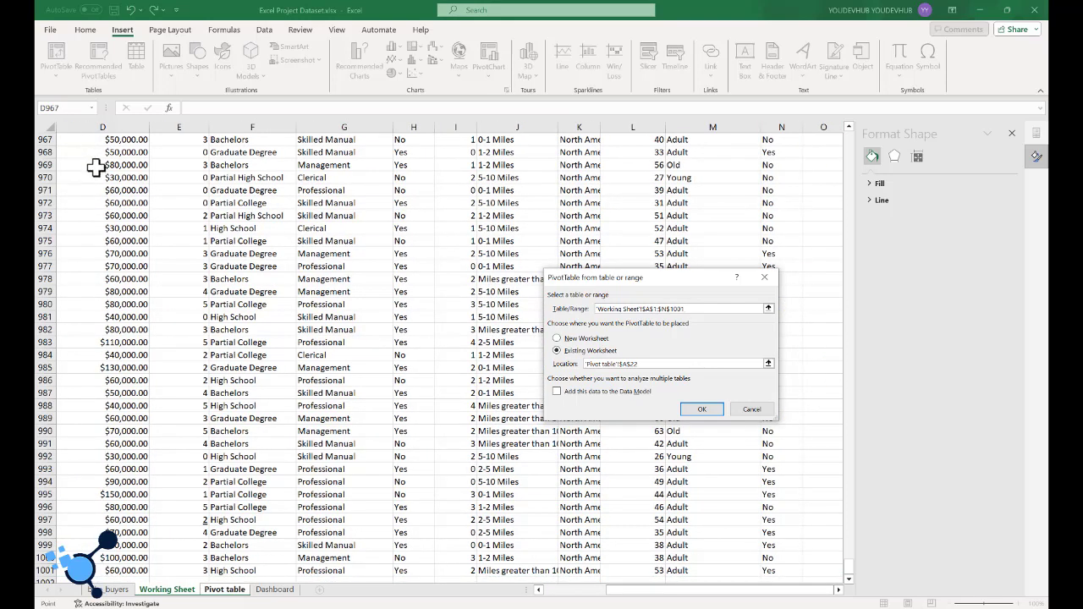
key("ctrl+a")
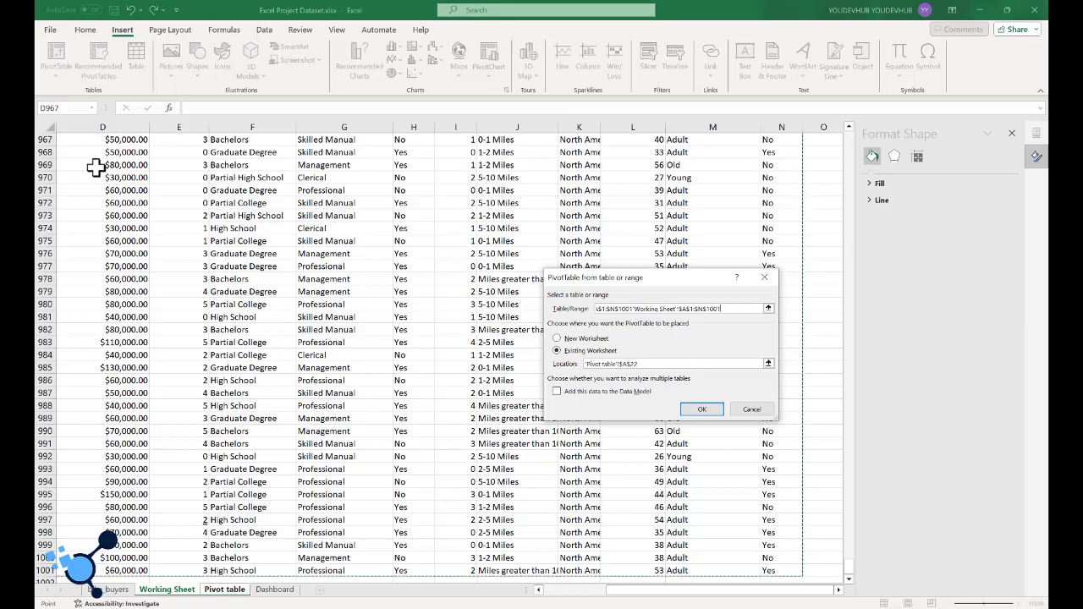
left_click(693, 408)
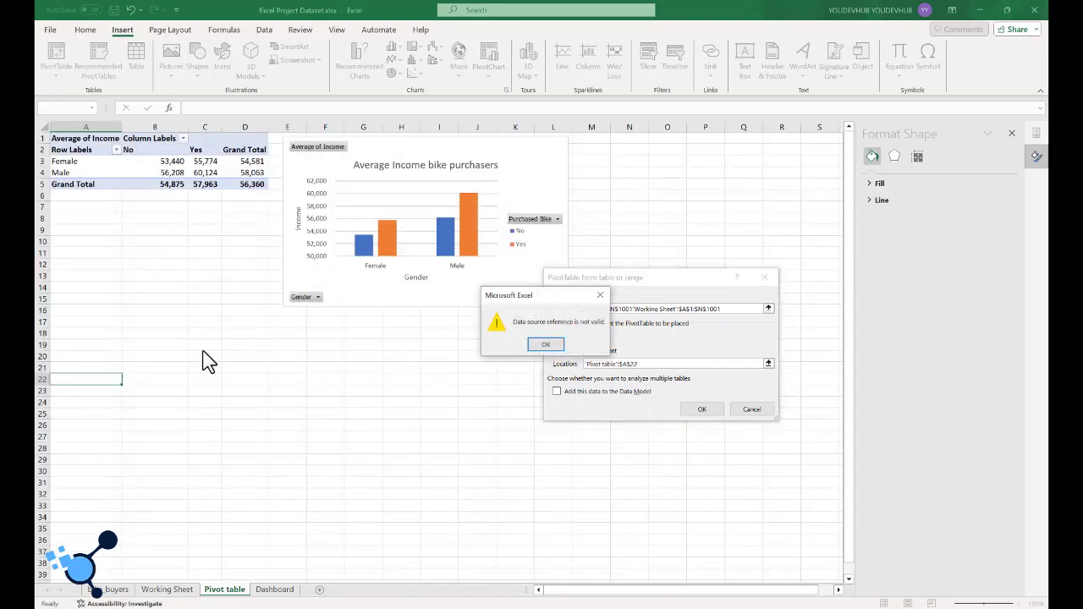
left_click(545, 344)
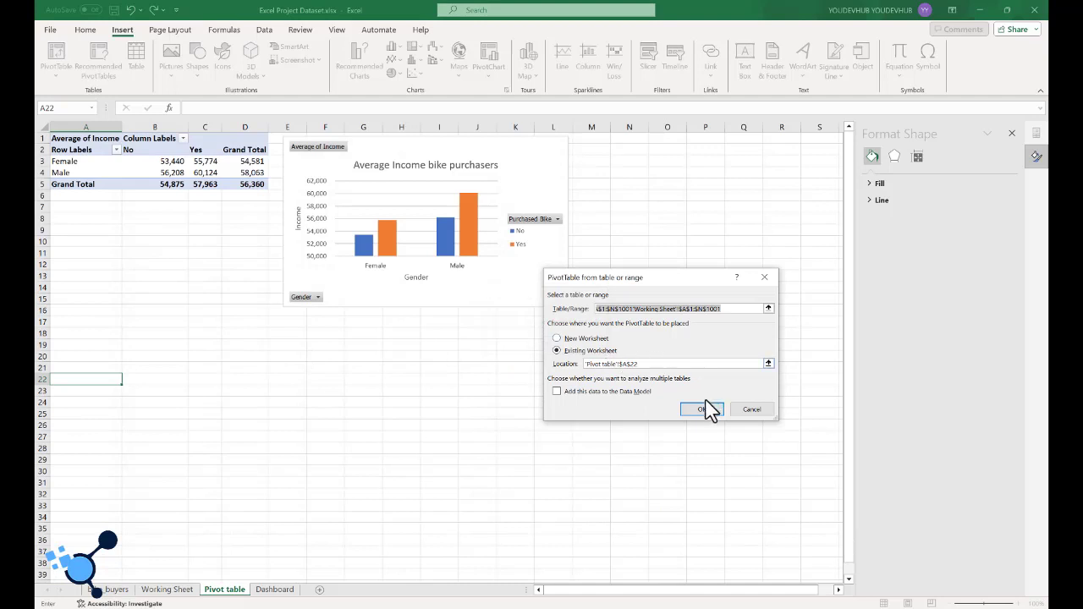
key("BackSpace")
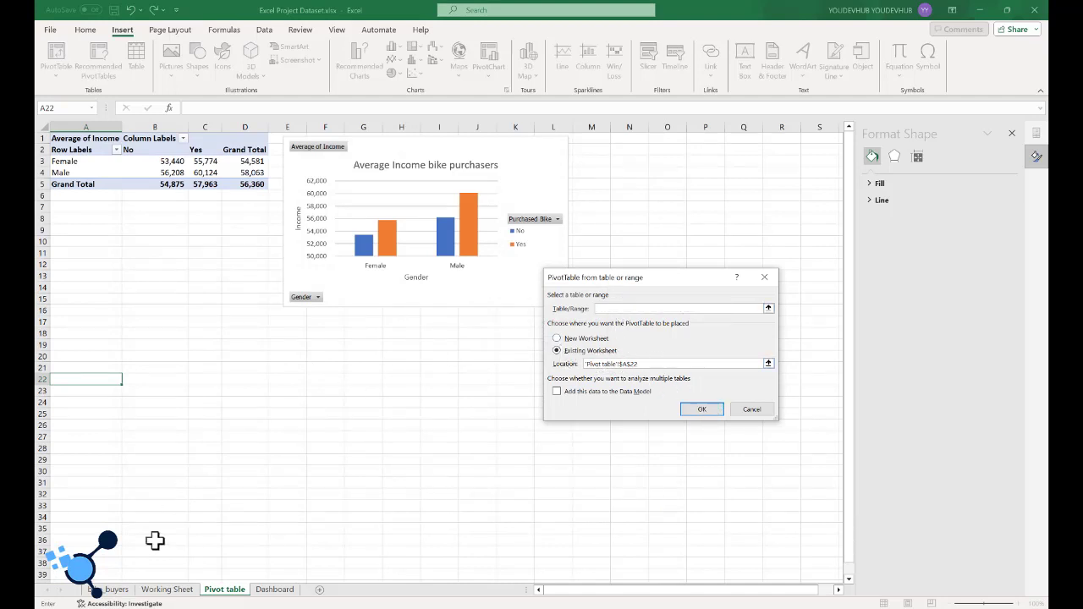
- Create the PivotTable from Working Sheet range A1:N1001 and place the Commute Distance field in its rows
left_click(166, 588)
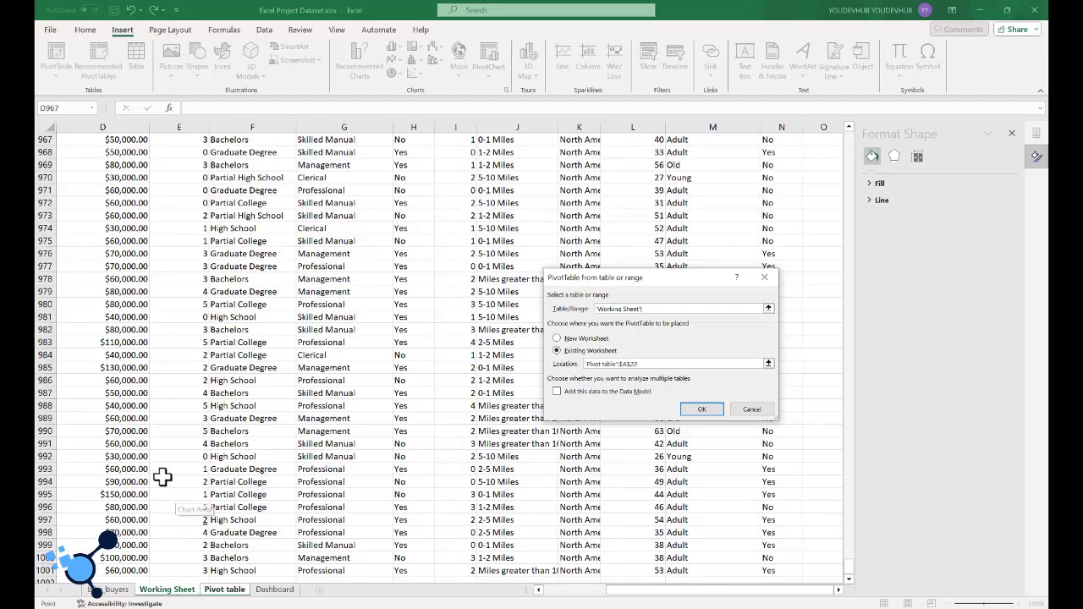
left_click(123, 454)
key("ctrl+a")
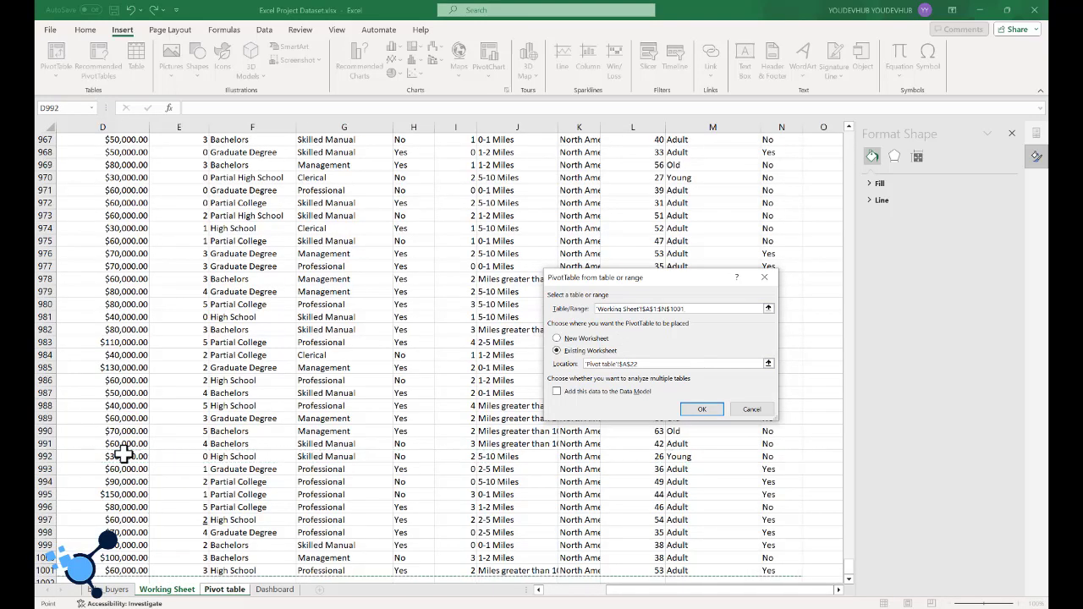
left_click(702, 409)
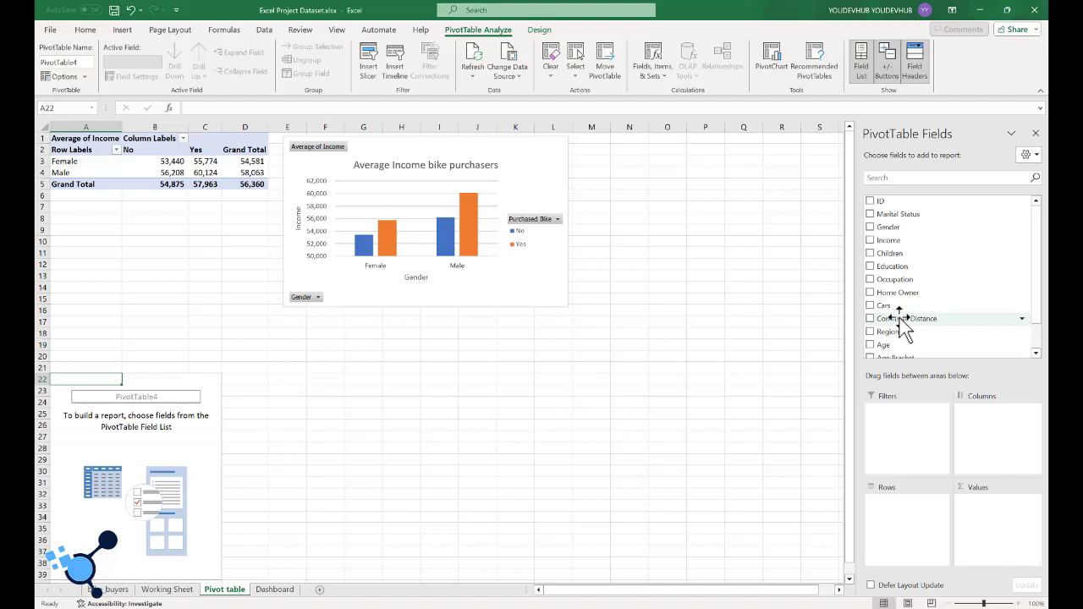
left_click_drag(903, 328, 892, 497)
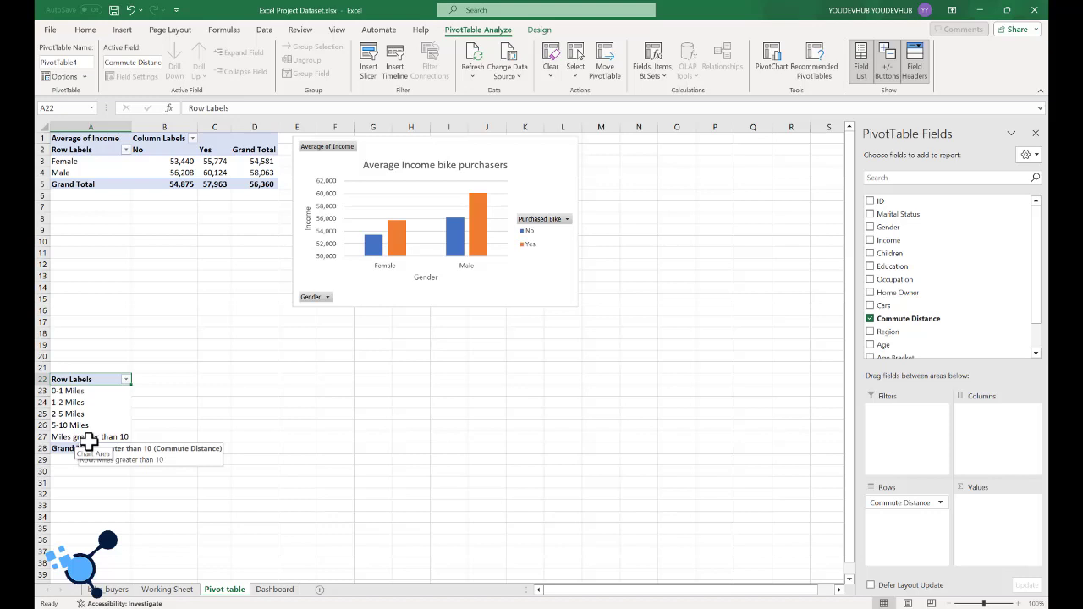
- Add the Purchased Bike field to both the values and the columns of the commute distance PivotTable
scroll(975, 297, "down", 2)
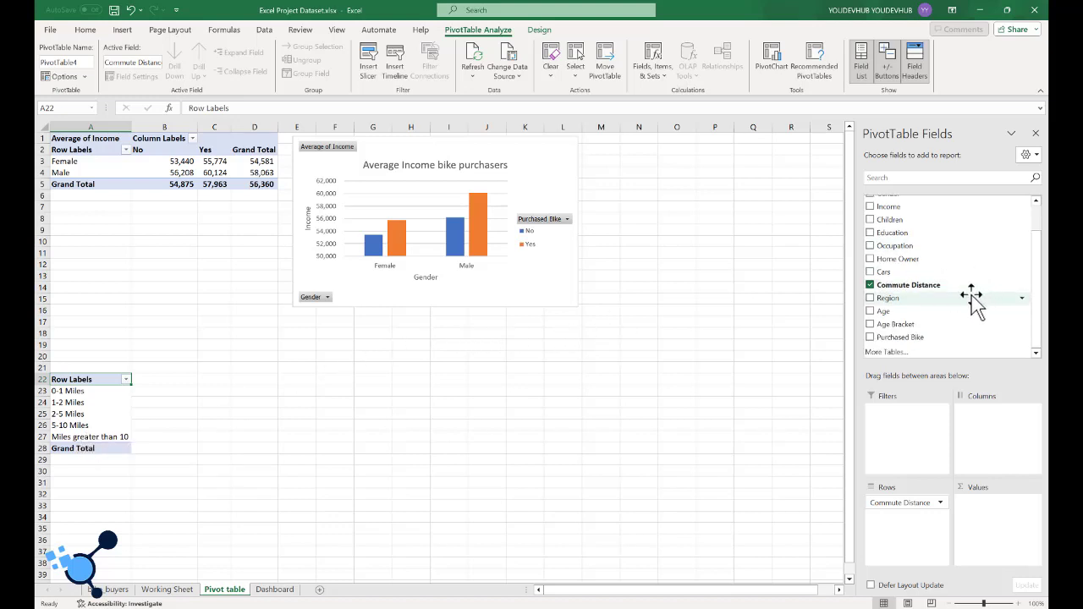
left_click_drag(927, 342, 1012, 531)
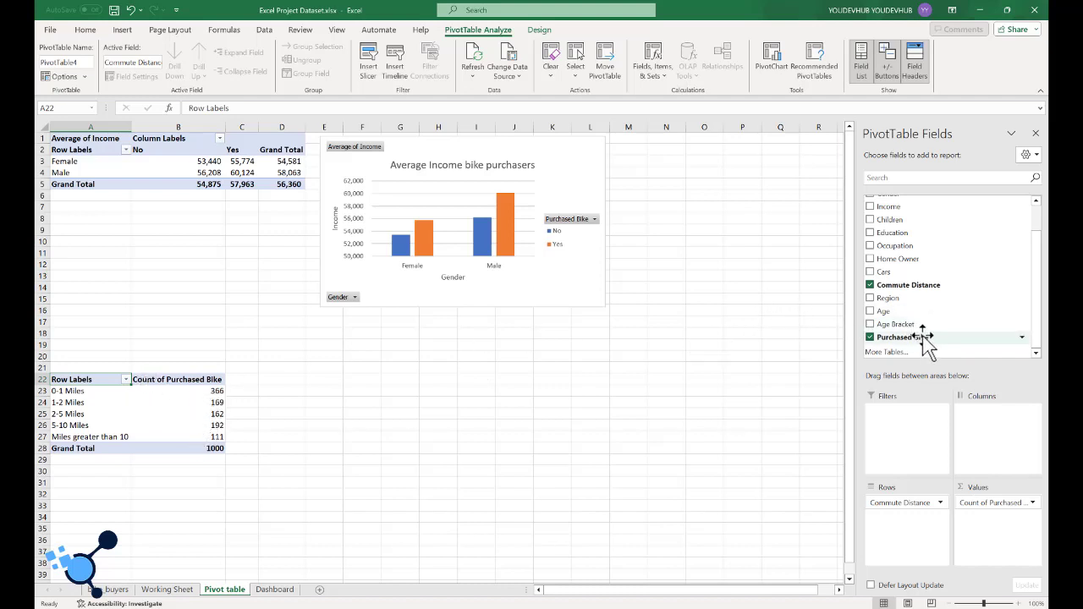
left_click_drag(923, 340, 1015, 444)
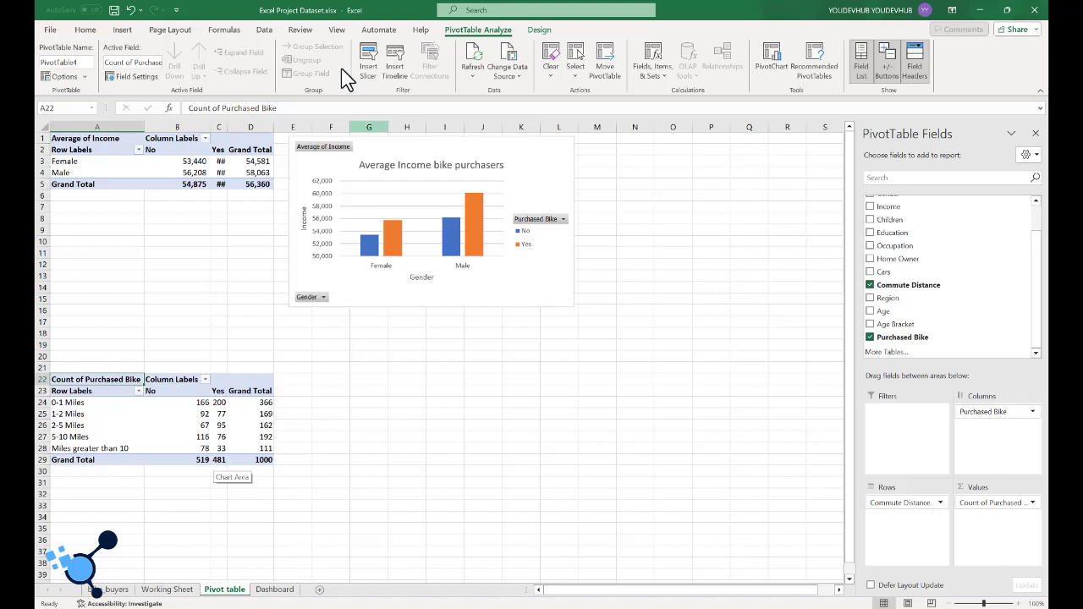
- Insert a Line PivotChart from the commute distance PivotTable
left_click(120, 34)
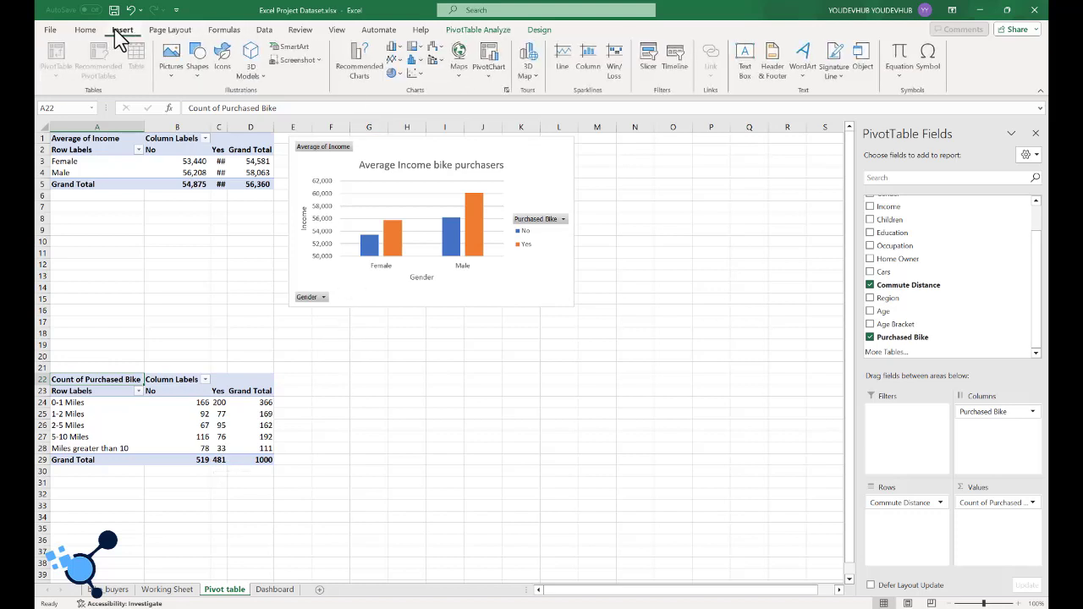
left_click(358, 55)
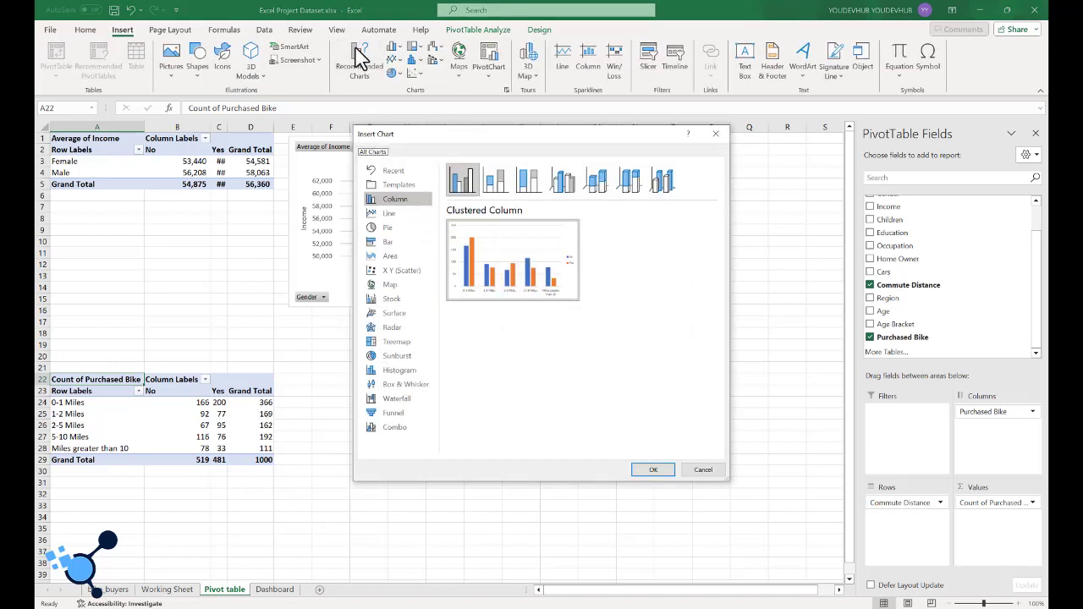
left_click(389, 213)
mouse_move(506, 261)
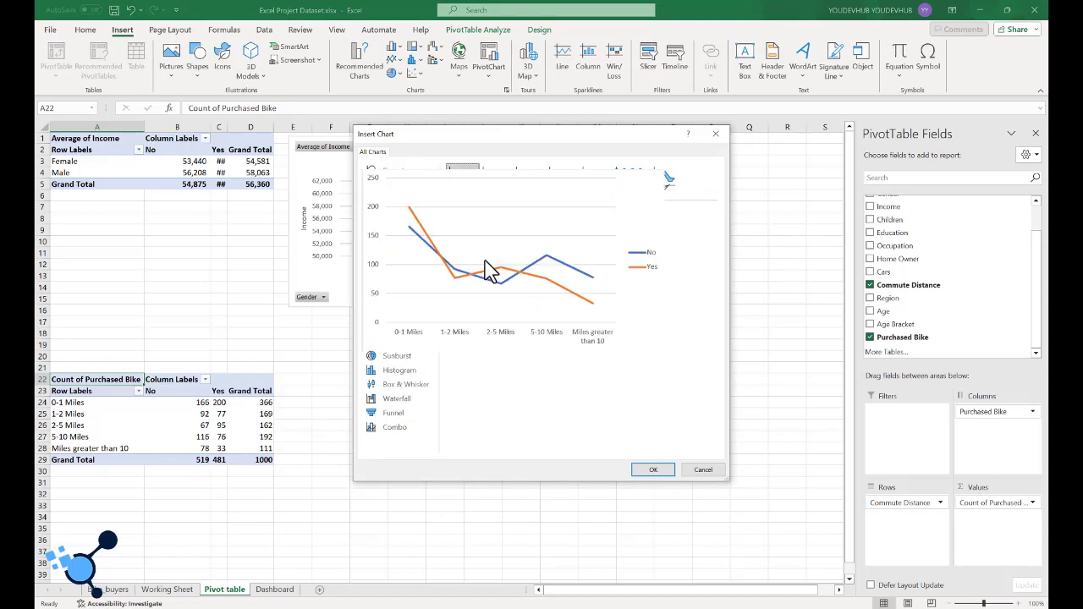
left_click(652, 470)
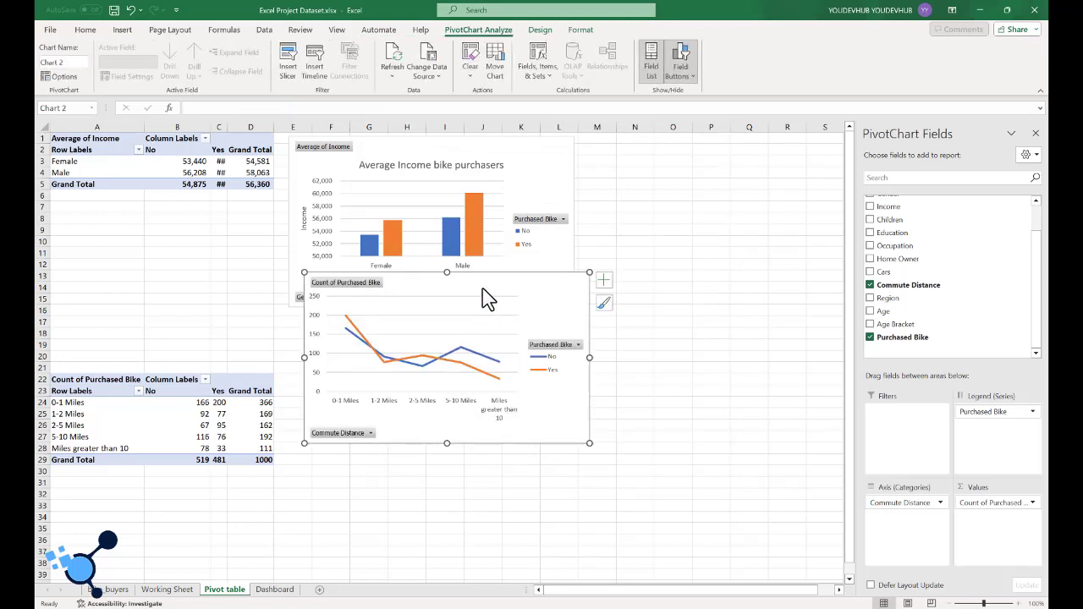
- Move the line chart beside its PivotTable and line up the average income chart directly above it
left_click_drag(486, 297, 491, 387)
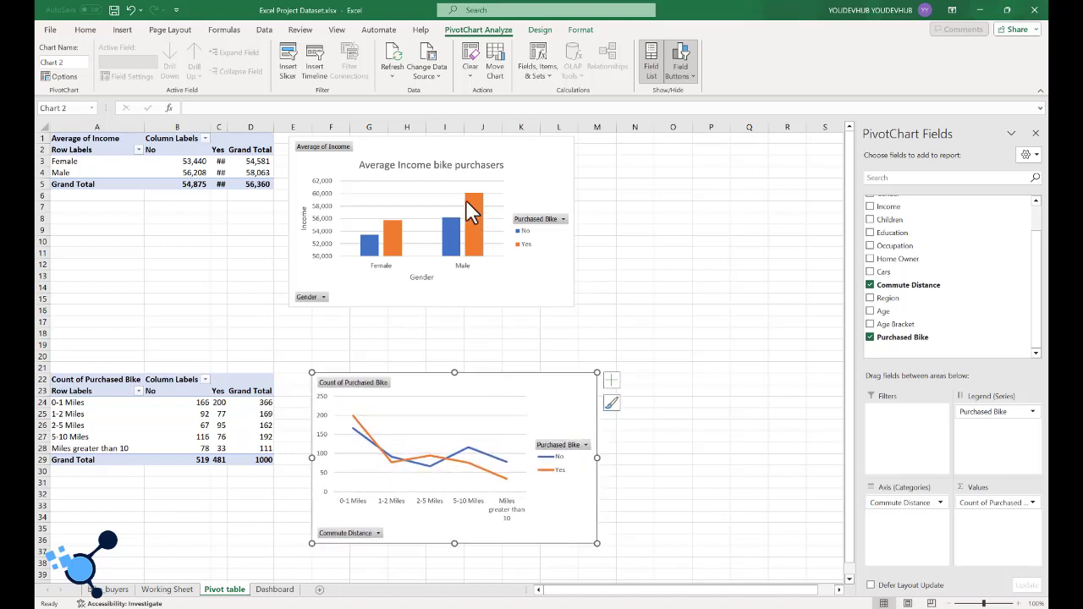
left_click(479, 145)
mouse_move(478, 145)
left_mouse_down()
mouse_move(490, 145)
mouse_move(470, 142)
left_mouse_up()
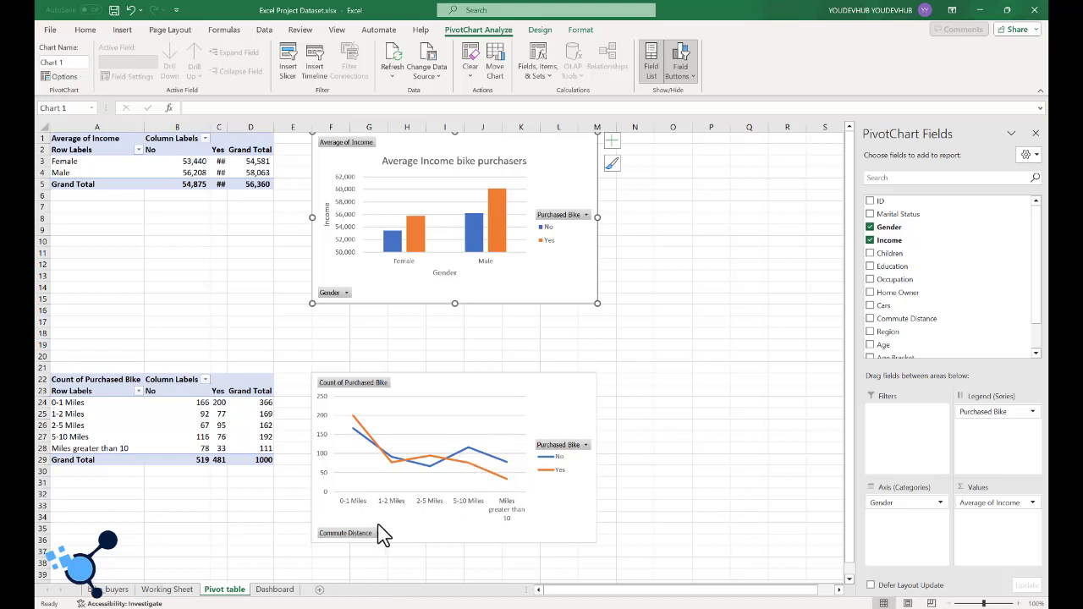
- Add axis titles to the line chart and set the vertical one to "Purcahse"
left_click(582, 395)
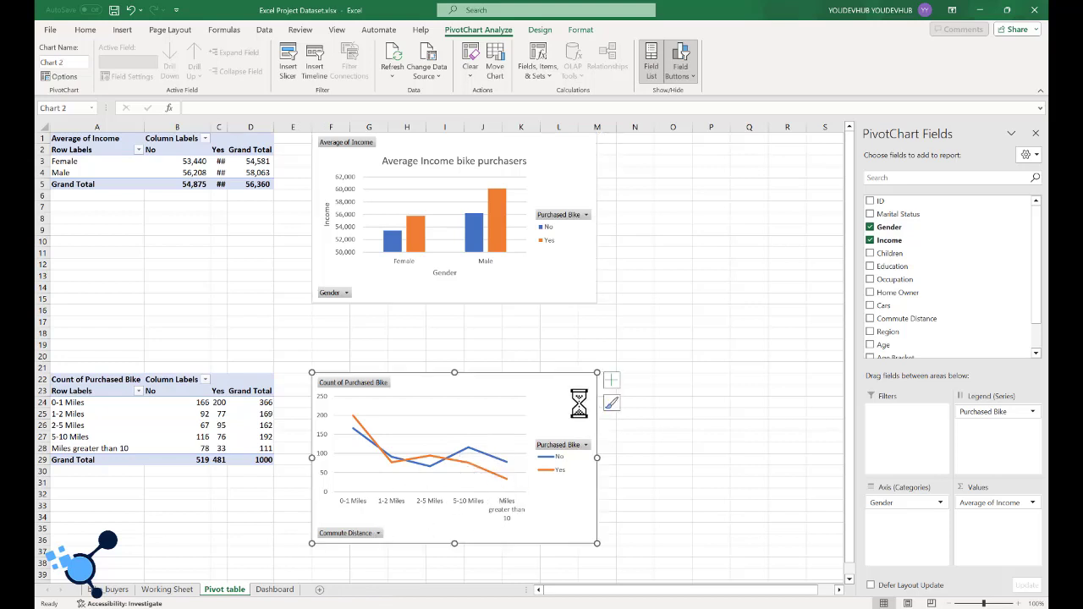
left_click(612, 382)
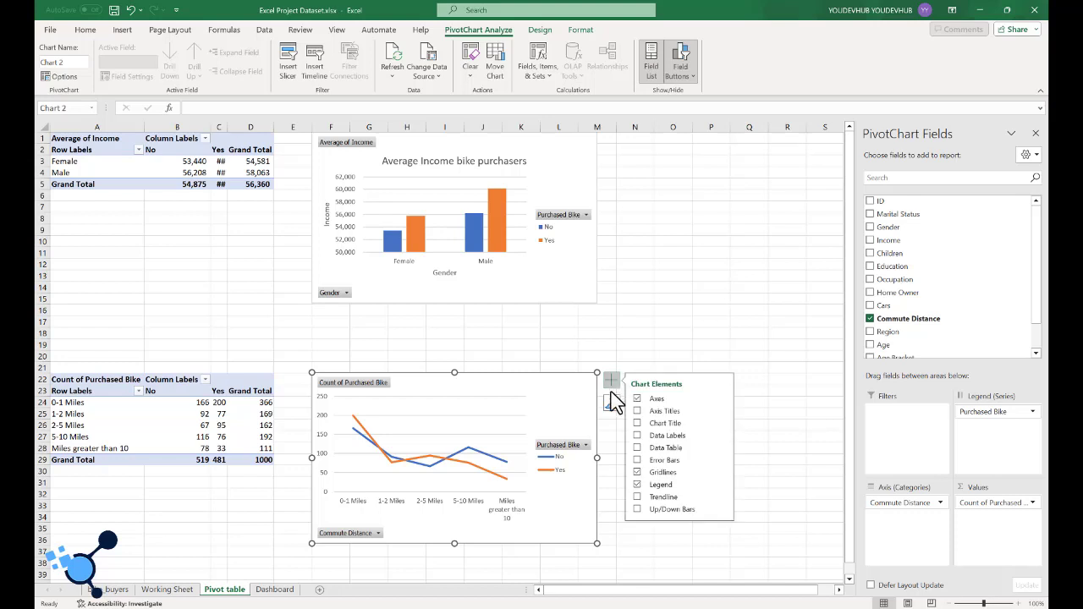
left_click(667, 412)
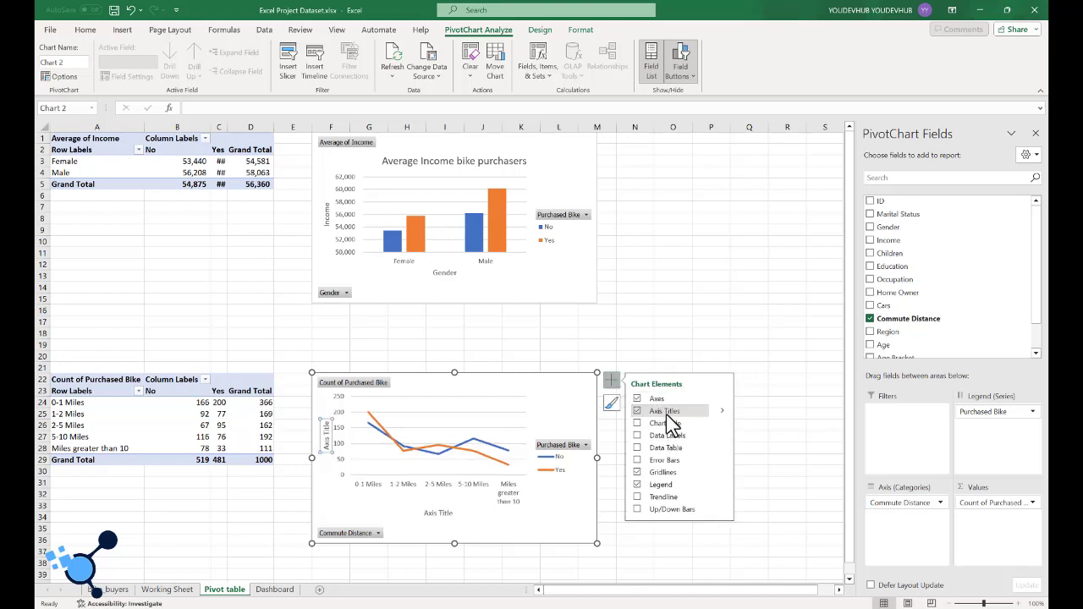
double_click(327, 441)
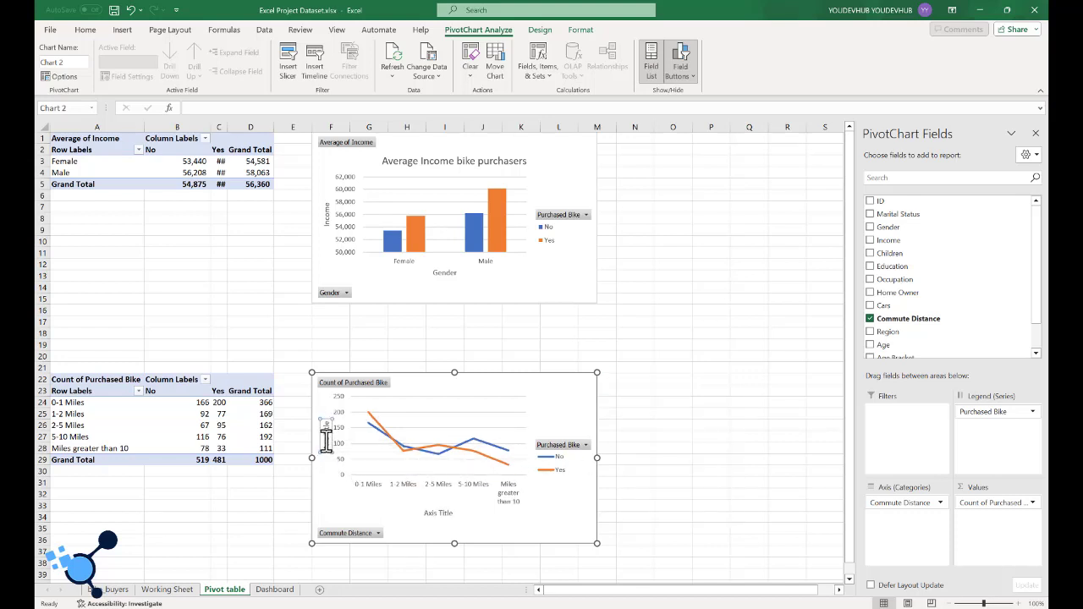
key("ctrl+a")
type("Purchase")
- Set the line chart's horizontal axis title to "Distance in Miles"
left_click(443, 511)
double_click(444, 512)
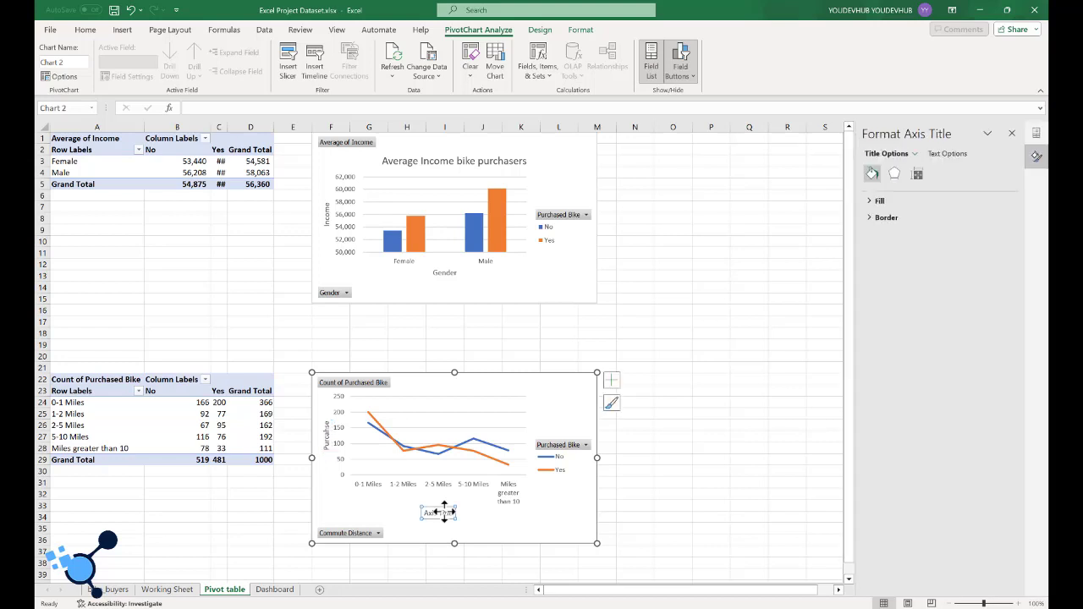
left_click(443, 511)
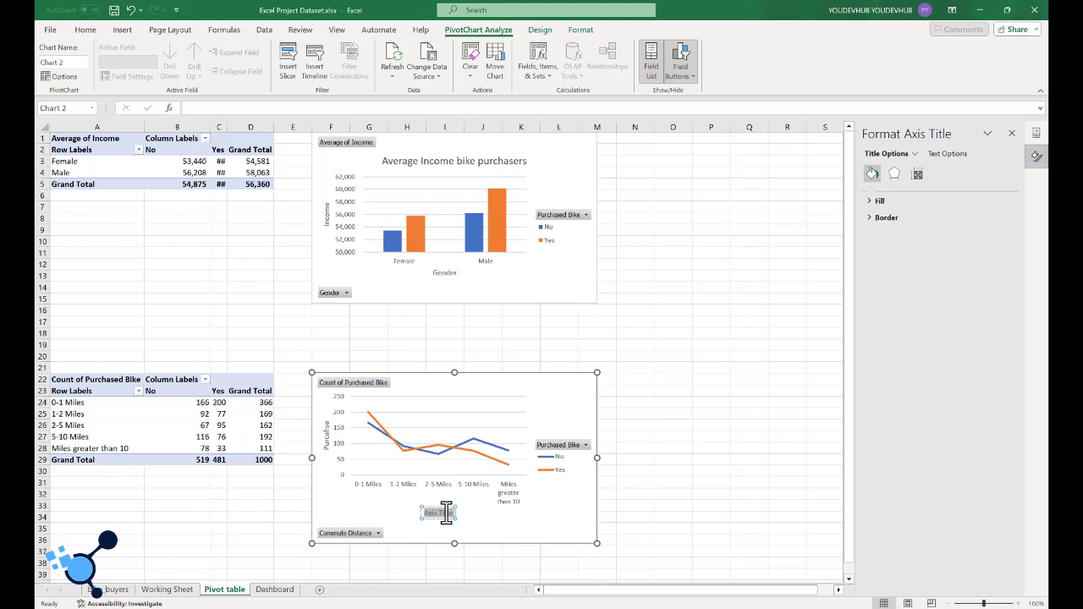
type("Mile")
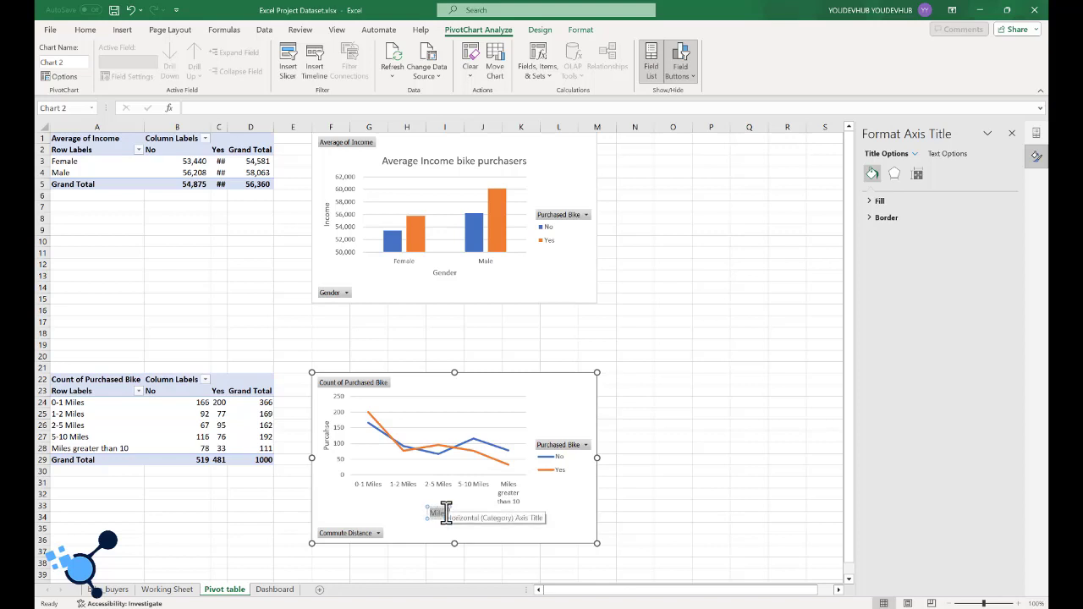
key("BackSpace")
key("BackSpace")
key("BackSpace")
key("BackSpace")
type("Distance in Miles")
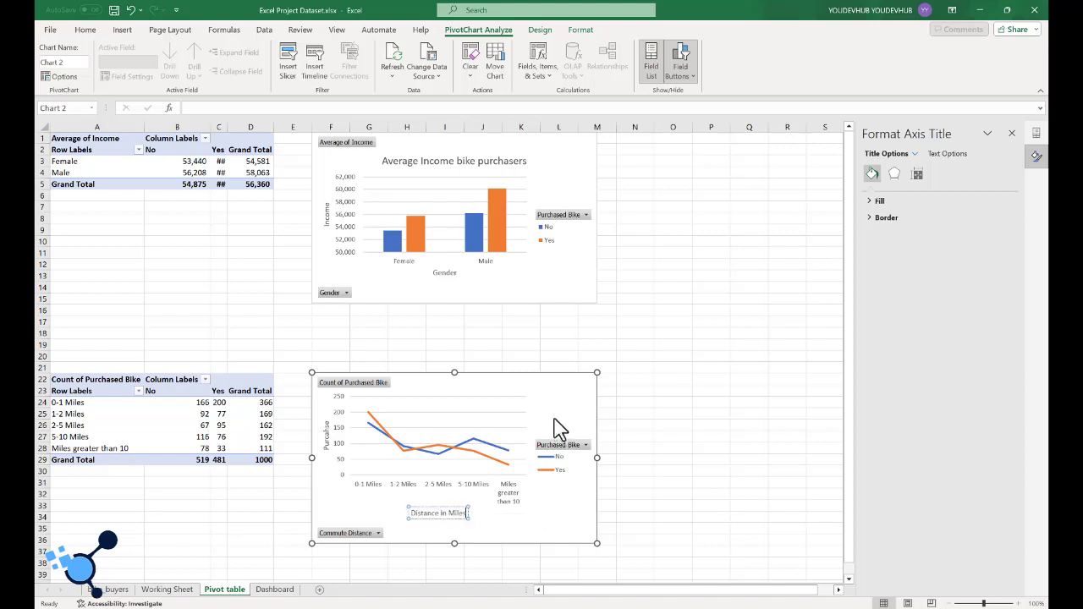
- Add a chart title to the line chart reading "Commute Distabce for Buyers"
left_click(611, 381)
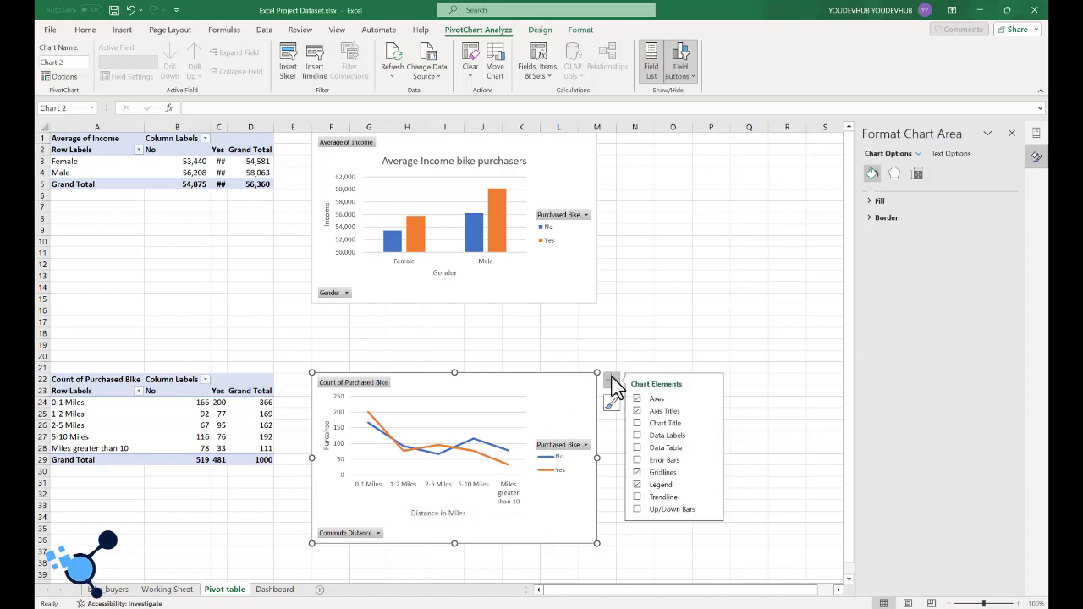
left_click(662, 429)
left_click(466, 402)
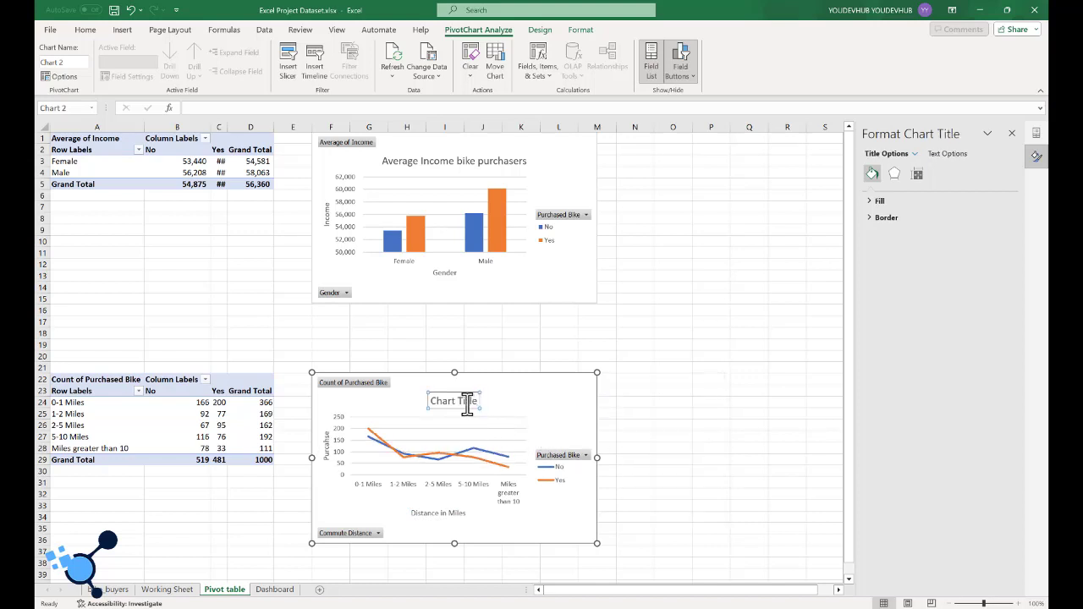
triple_click(466, 401)
type("Commute Distance")
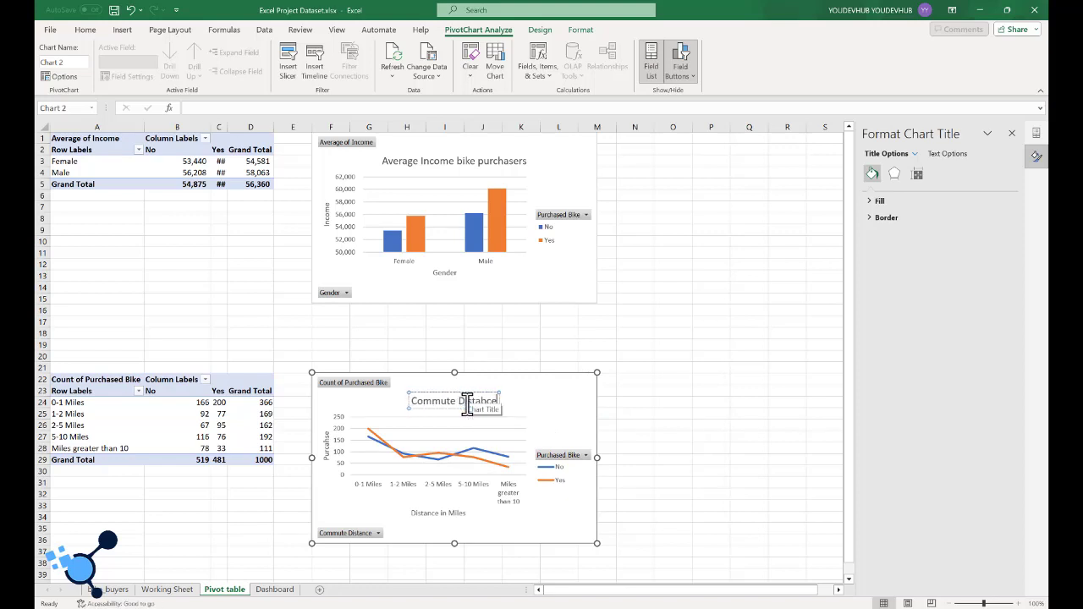
type(" for Bus")
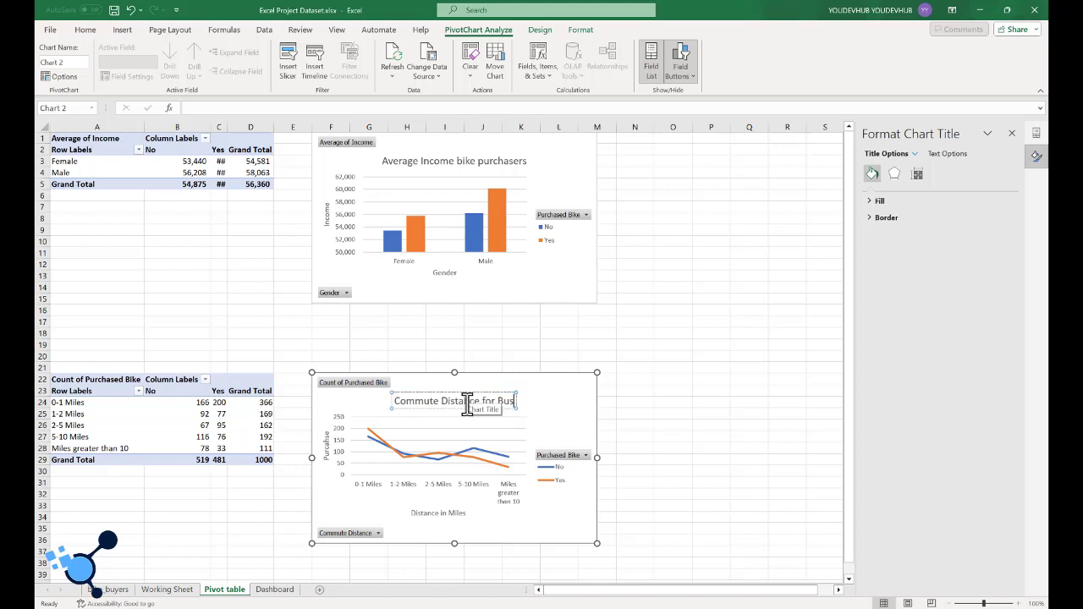
key("BackSpace")
type("yers")
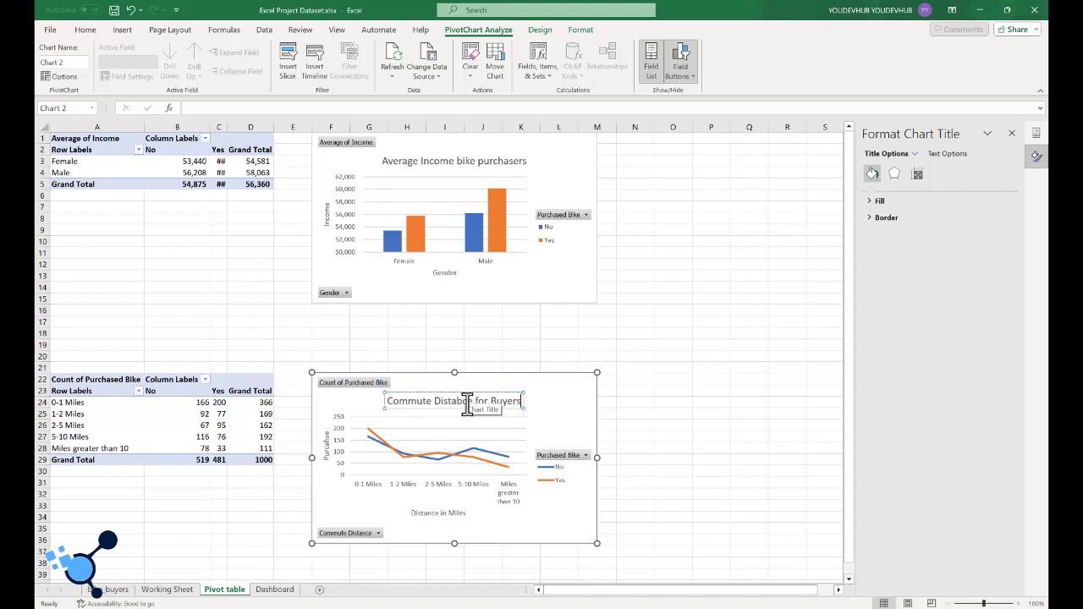
left_click(633, 427)
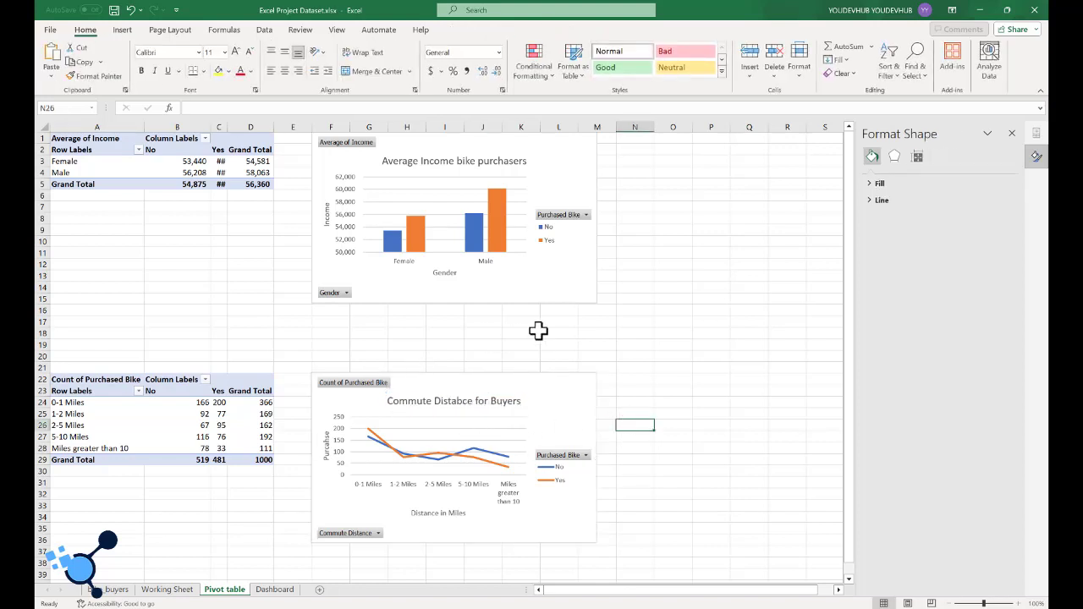
- Create a new PivotTable at cell A42 of the Pivot table sheet from Working Sheet range A1:N1001
scroll(580, 333, "down", 3)
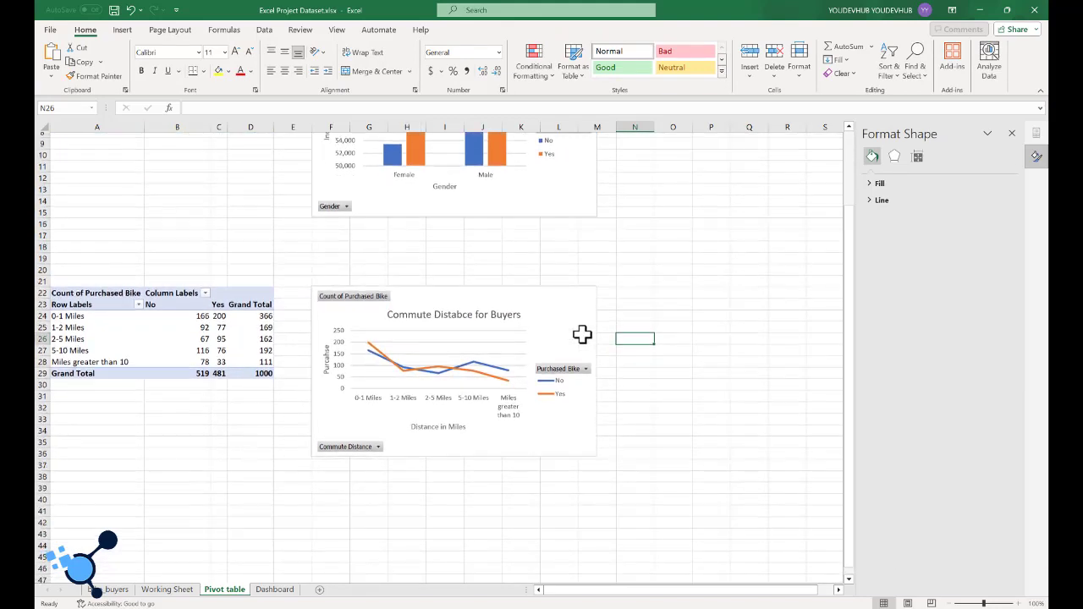
scroll(581, 333, "down", 5)
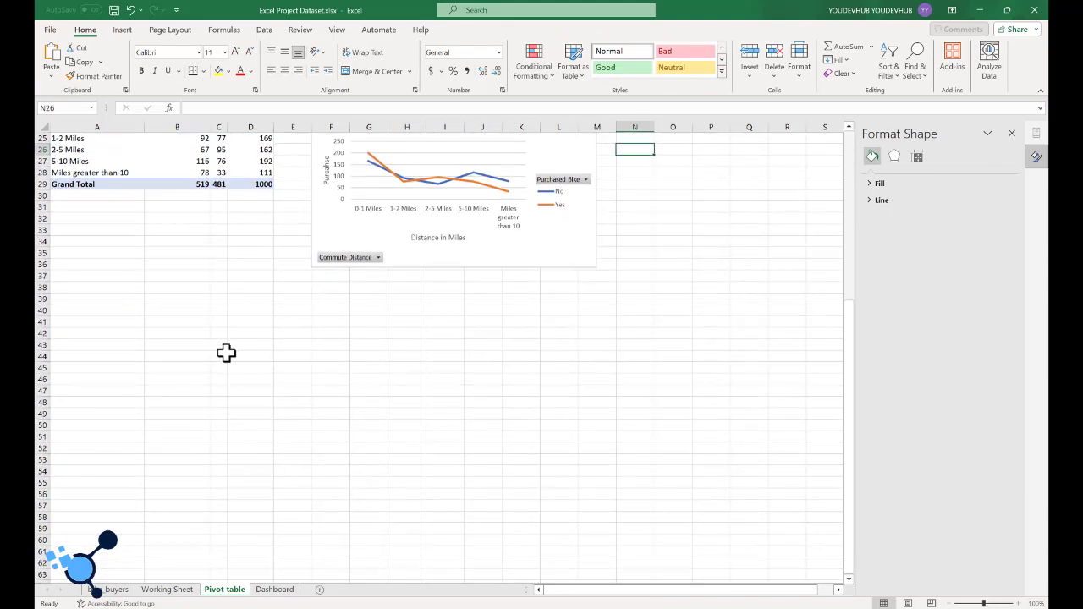
left_click(62, 345)
left_click(58, 333)
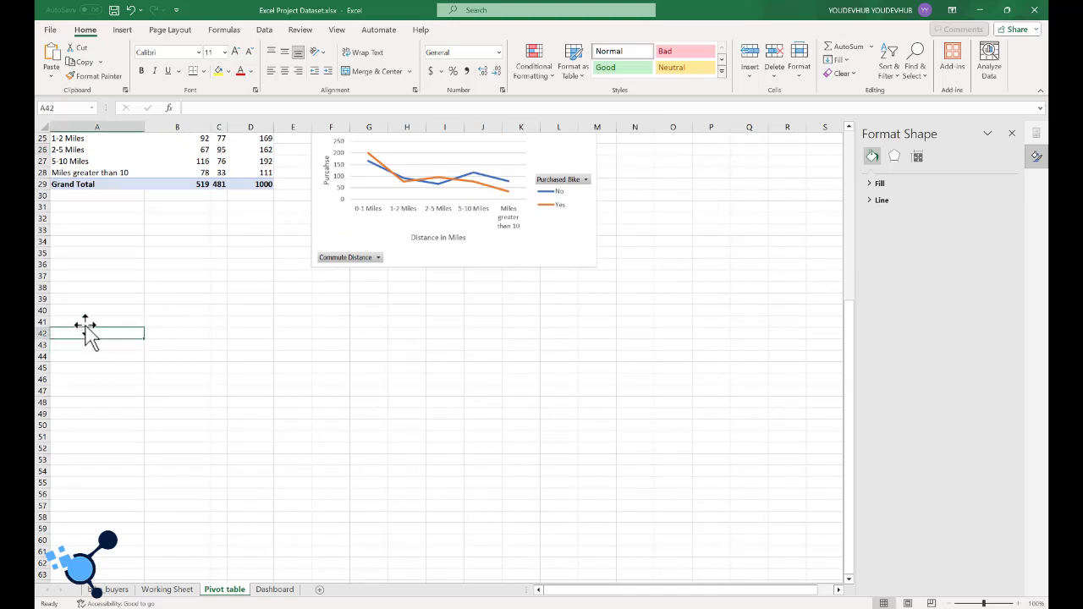
left_click(123, 31)
left_click(46, 55)
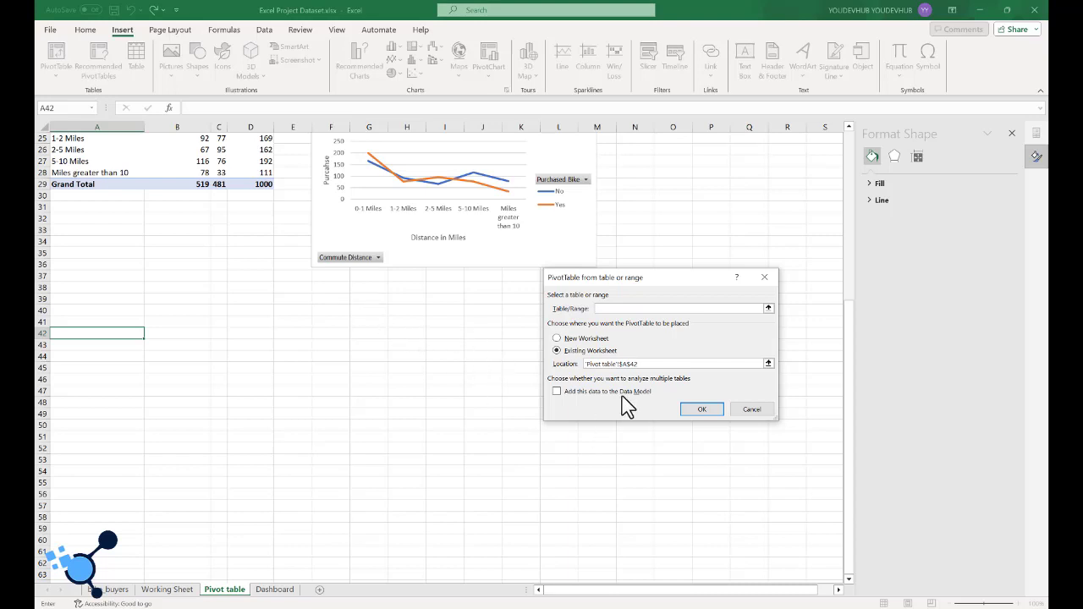
left_click(166, 590)
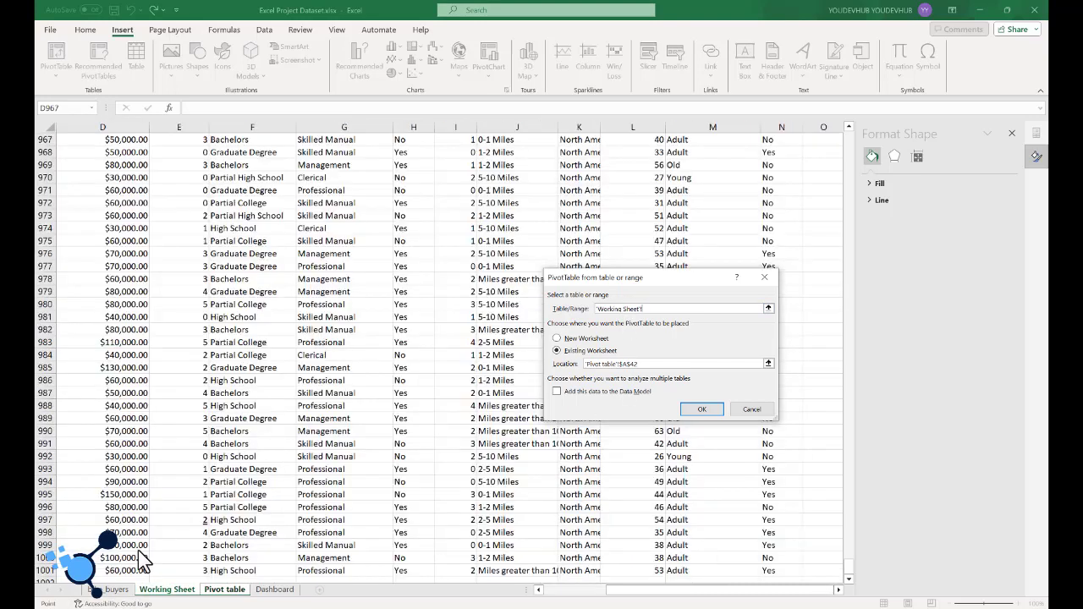
left_click(111, 368)
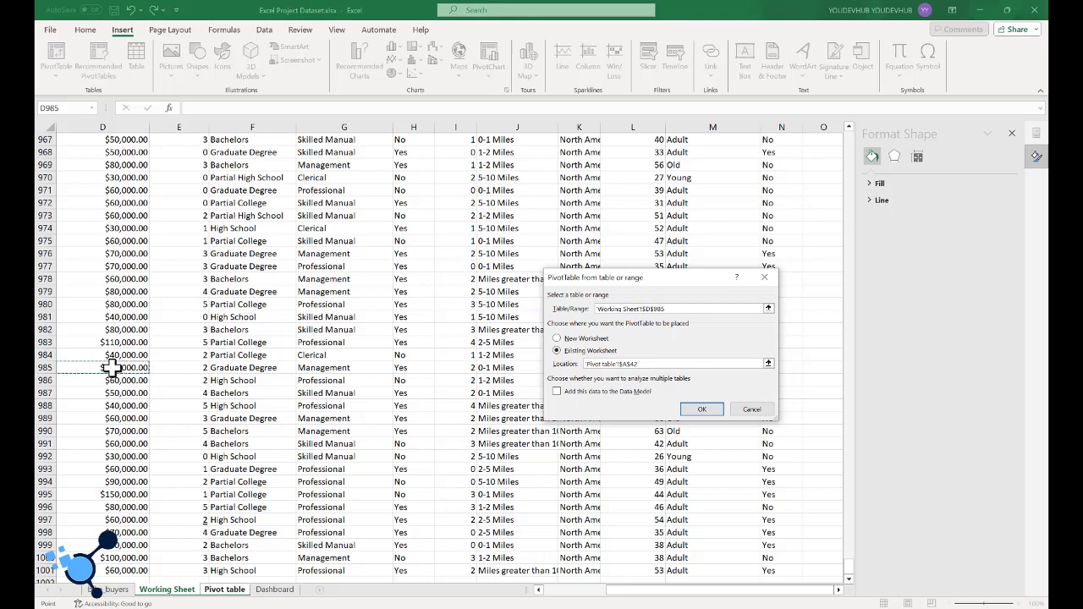
key("ctrl+a")
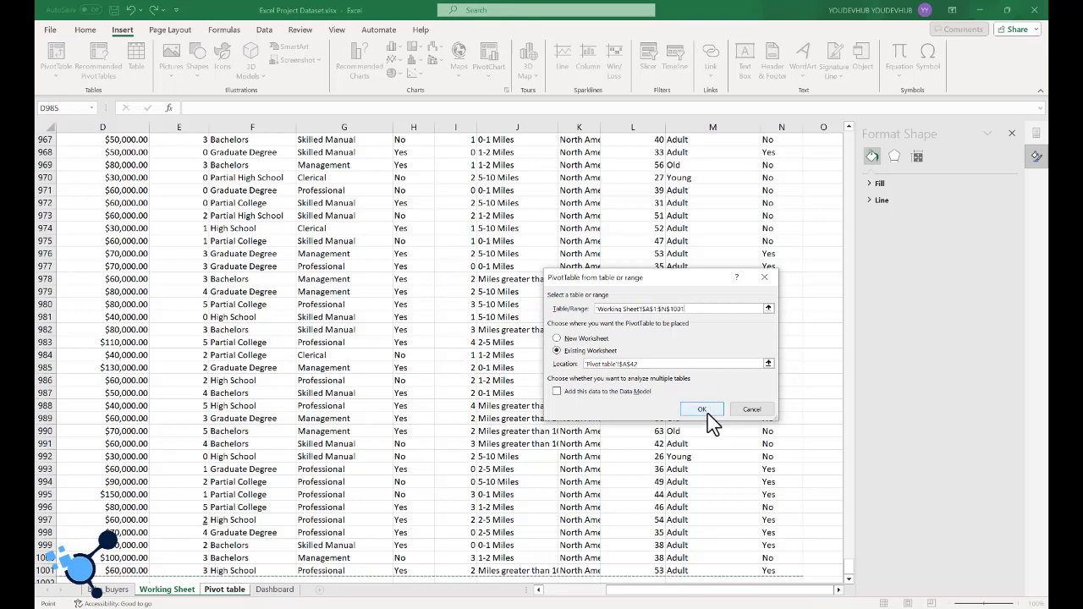
left_click(702, 409)
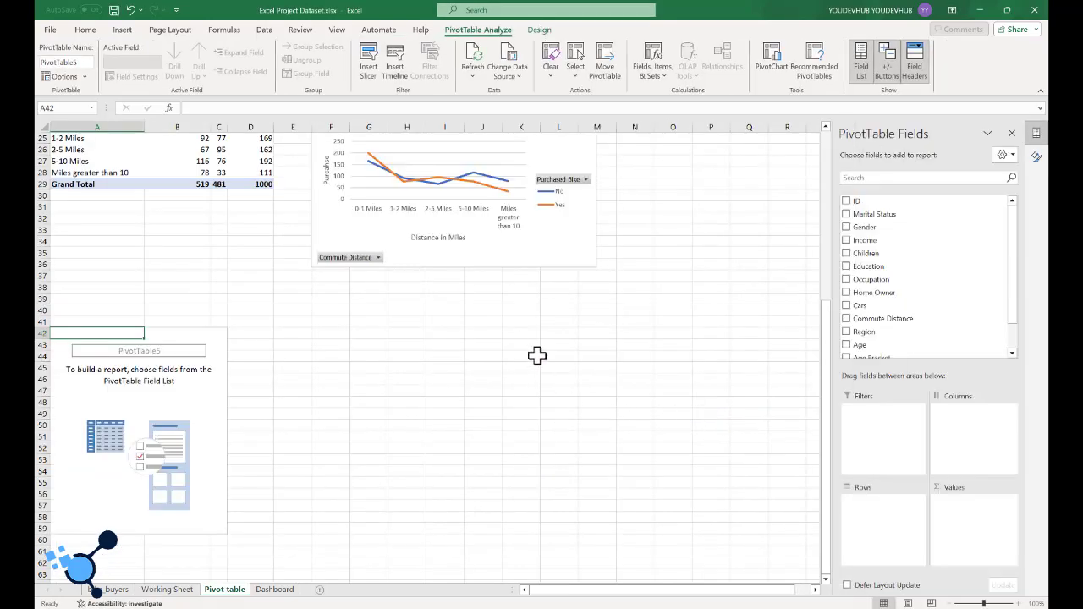
scroll(536, 353, "up", 2)
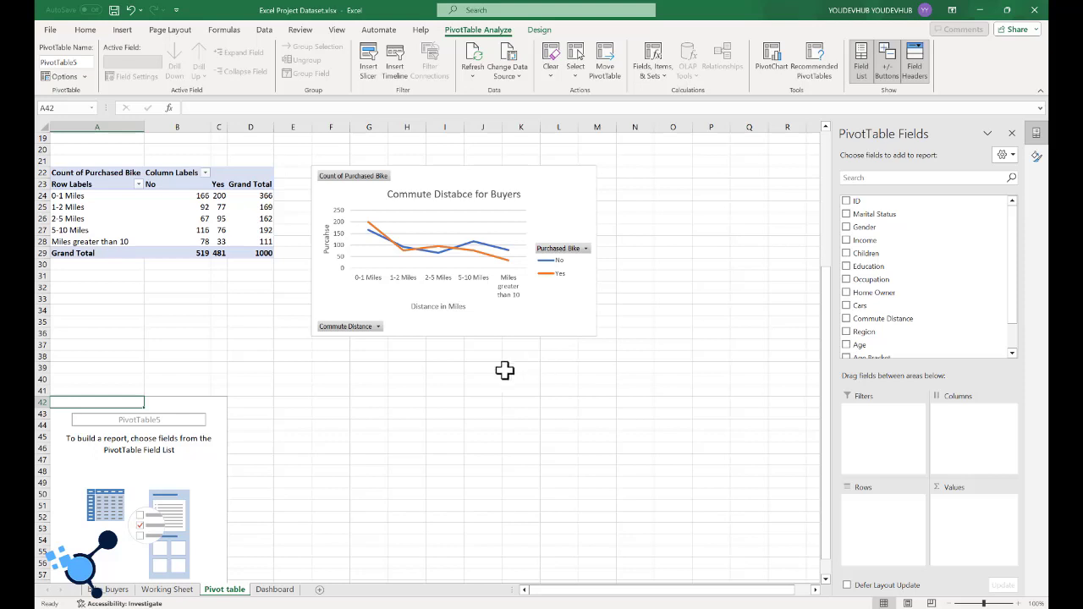
scroll(331, 404, "down", 1)
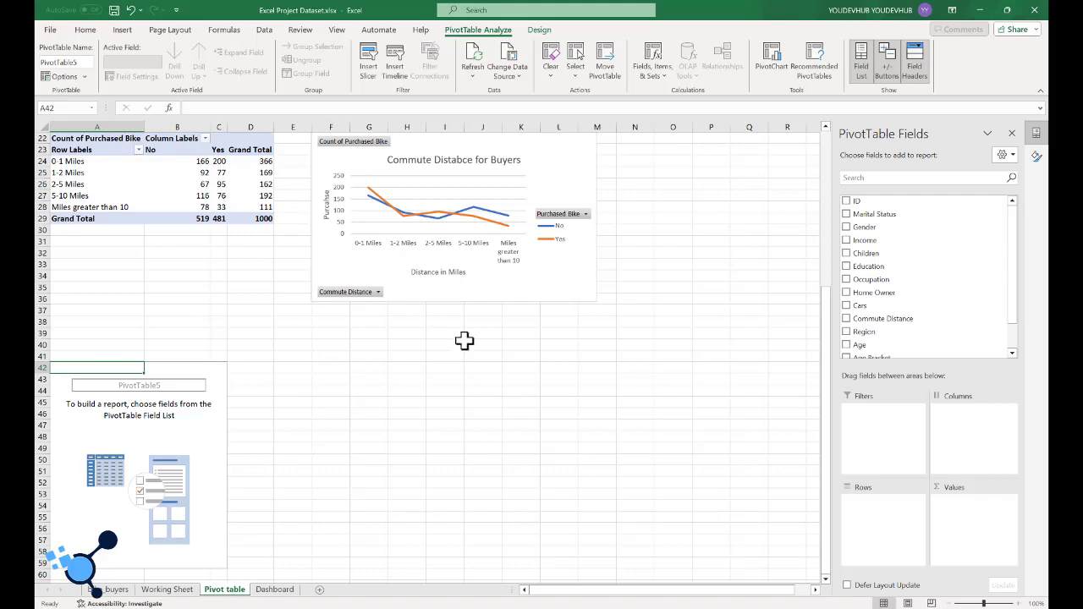
scroll(149, 215, "up", 3)
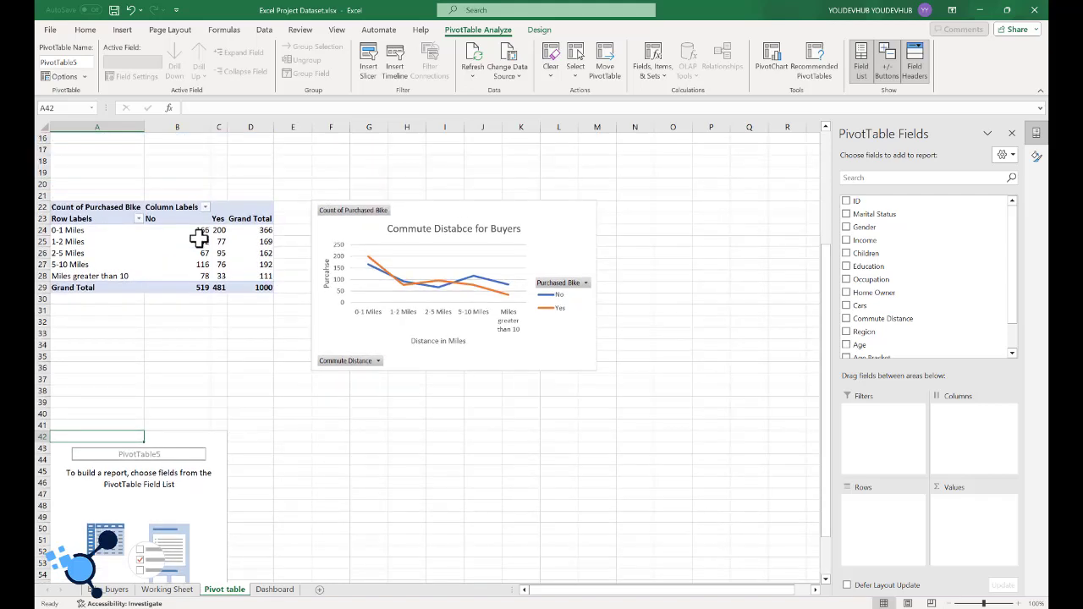
scroll(367, 285, "down", 3)
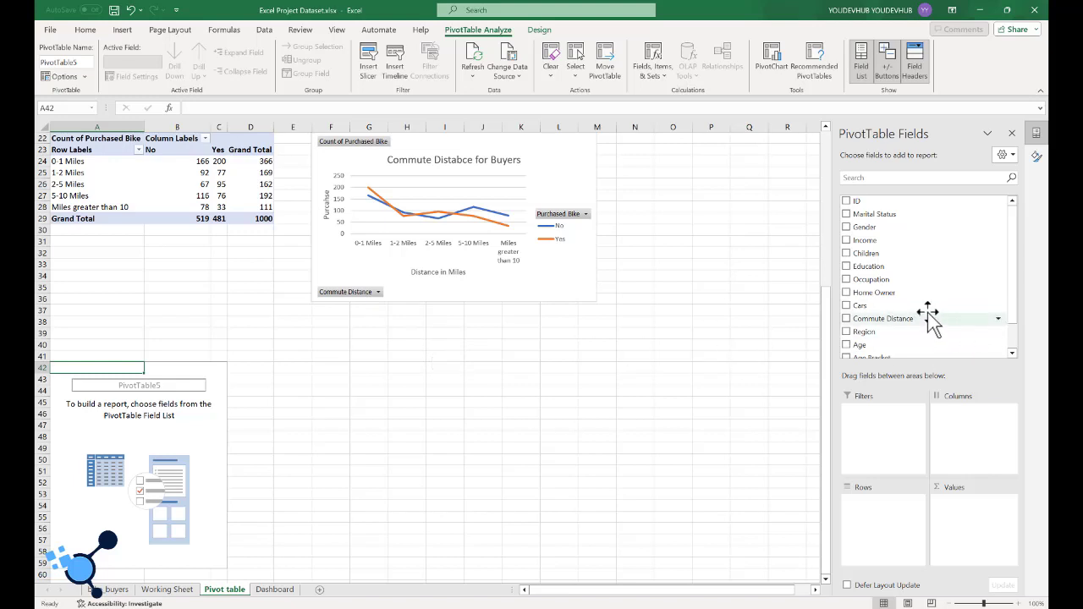
- Lay out the new PivotTable with Age Bracket as rows, Purchased Bike as columns, and the count of Purchased Bike as values
scroll(872, 313, "down", 1)
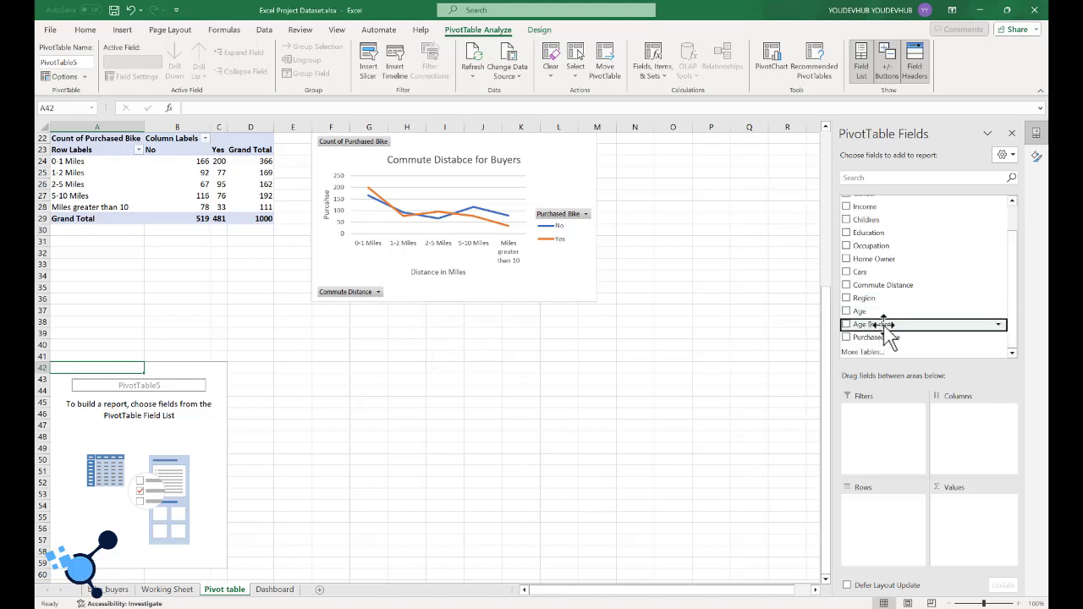
left_click_drag(876, 326, 905, 533)
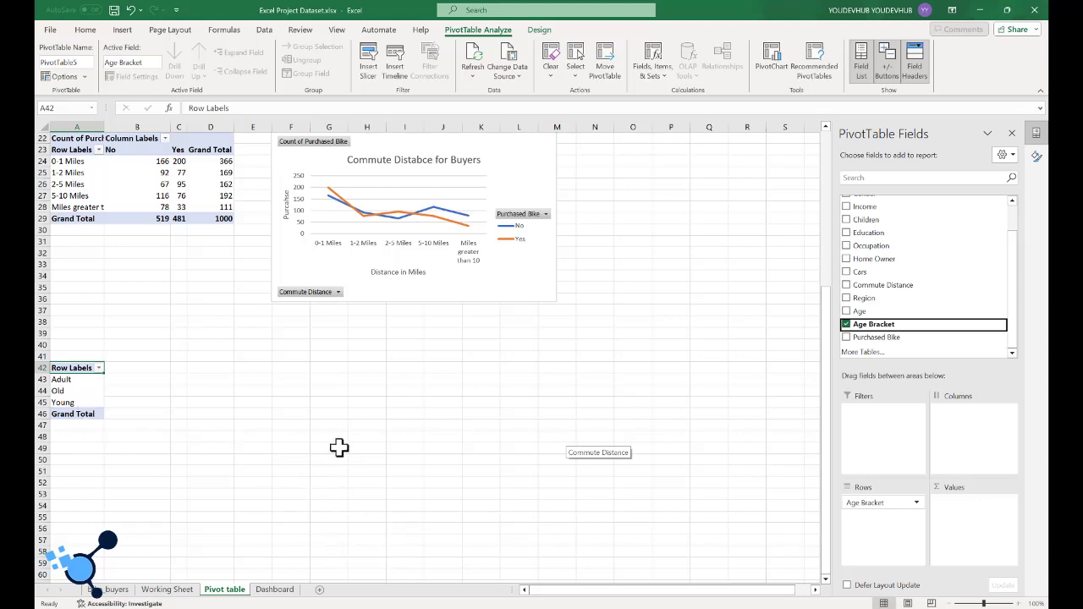
left_click_drag(948, 337, 985, 524)
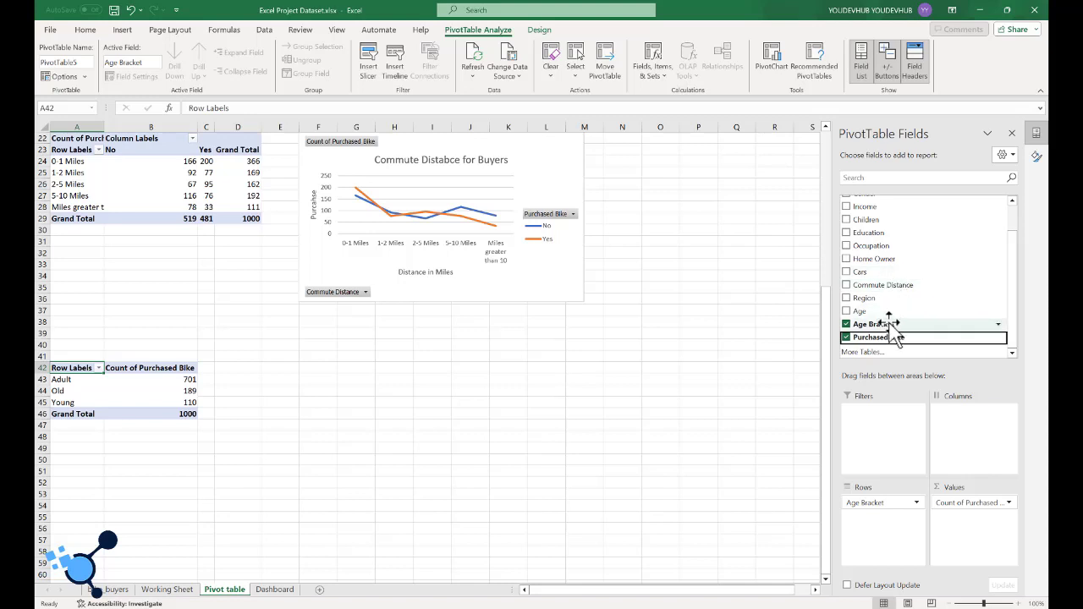
left_click_drag(897, 347, 963, 427)
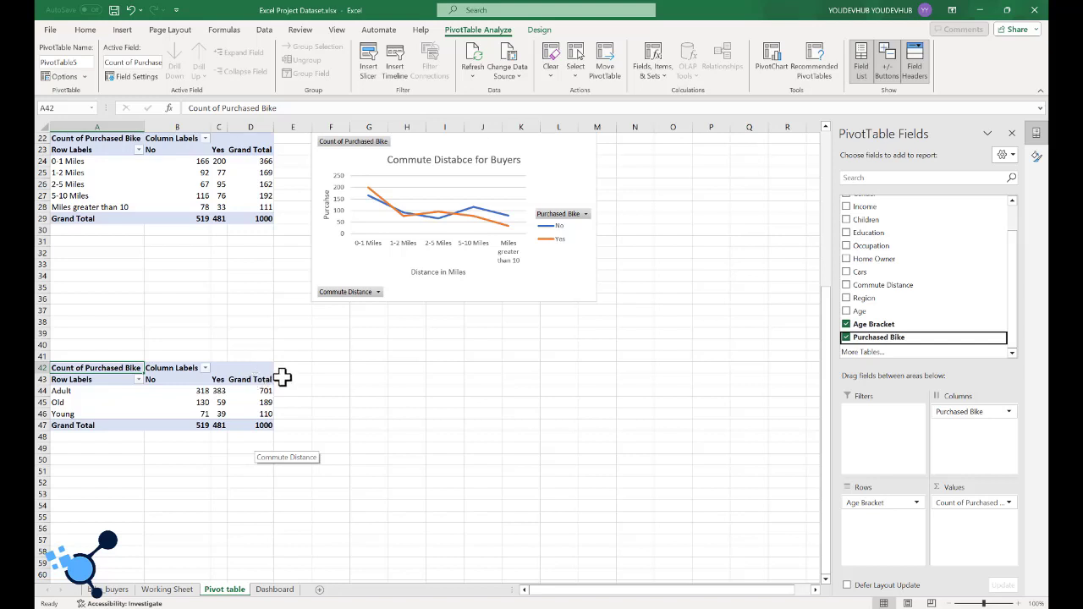
- Insert a Stacked Line with Markers chart beside the age bracket PivotTable and order its rows Young, Old, Adult
left_click(122, 30)
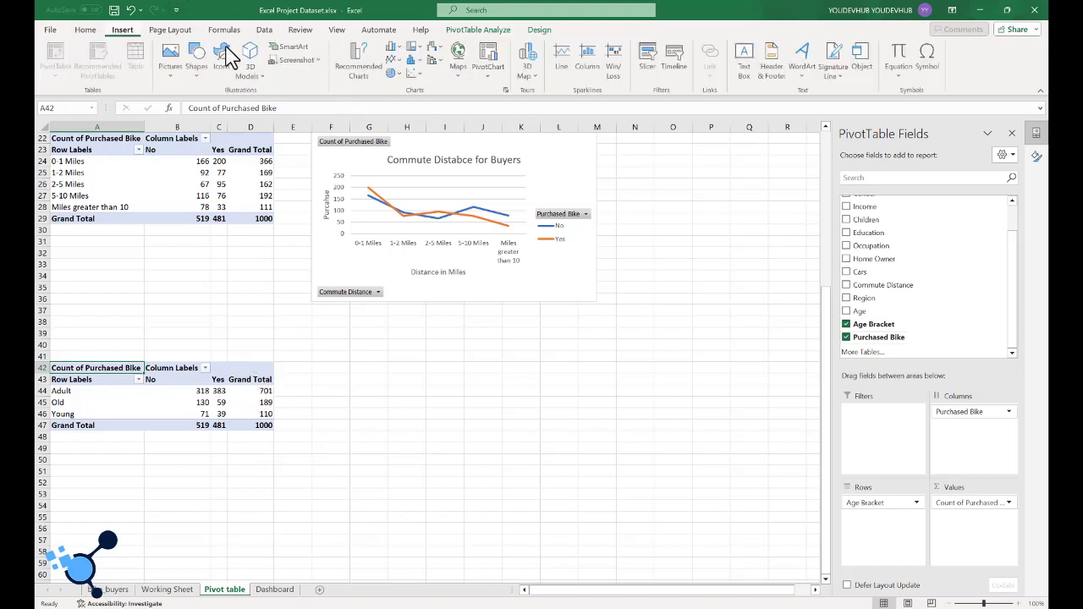
left_click(363, 63)
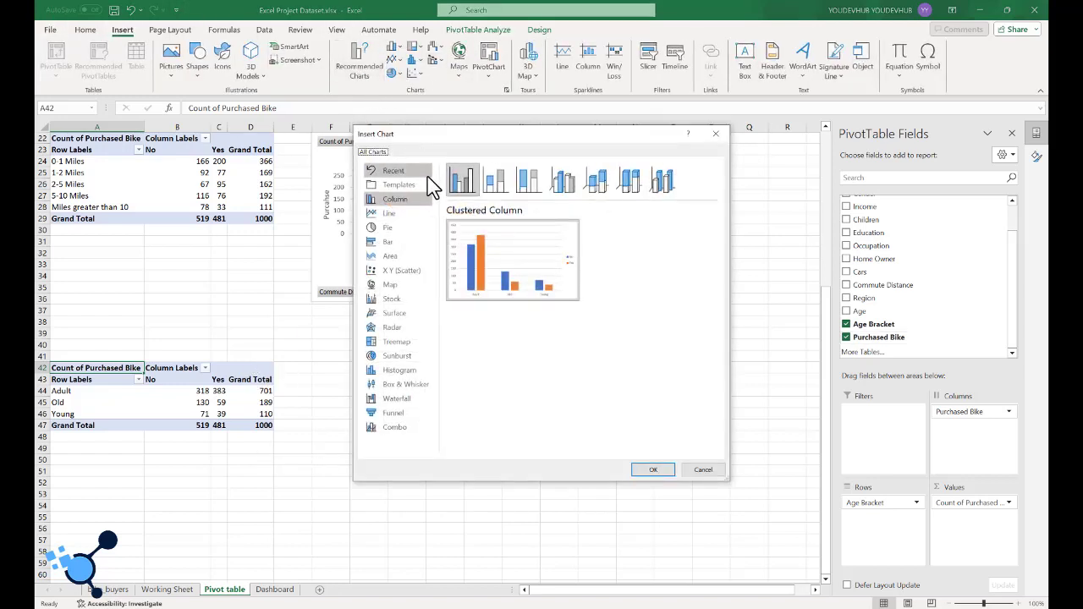
left_click(390, 215)
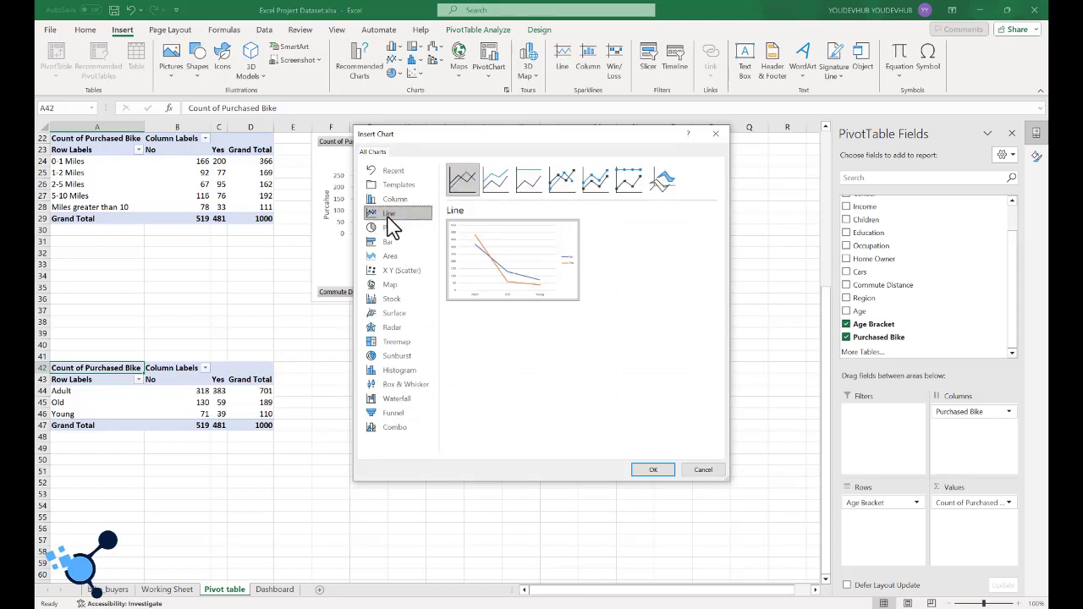
double_click(594, 180)
right_click(312, 427)
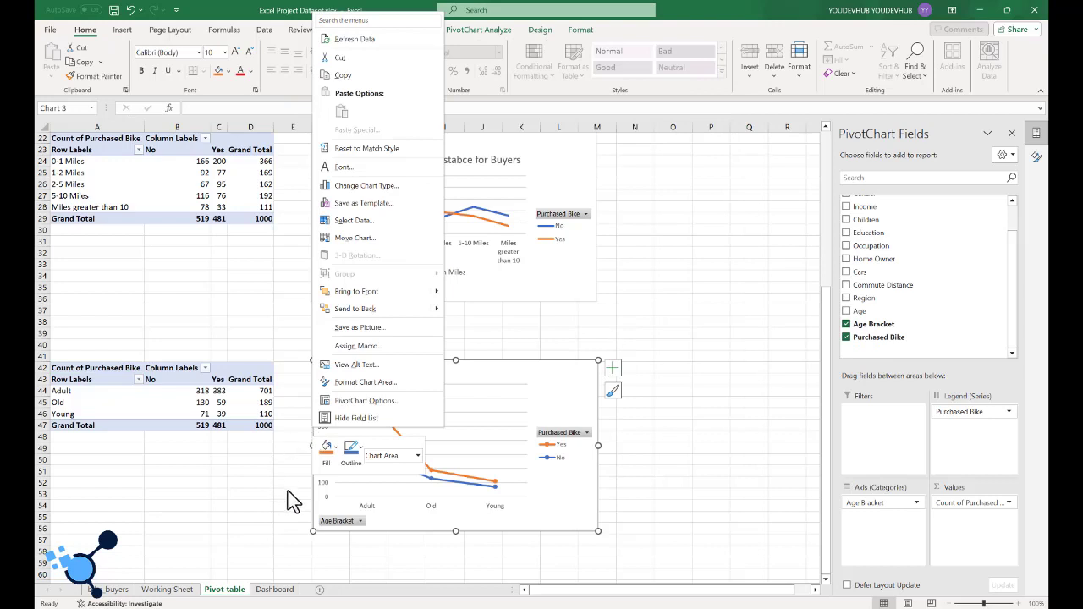
left_click(482, 527)
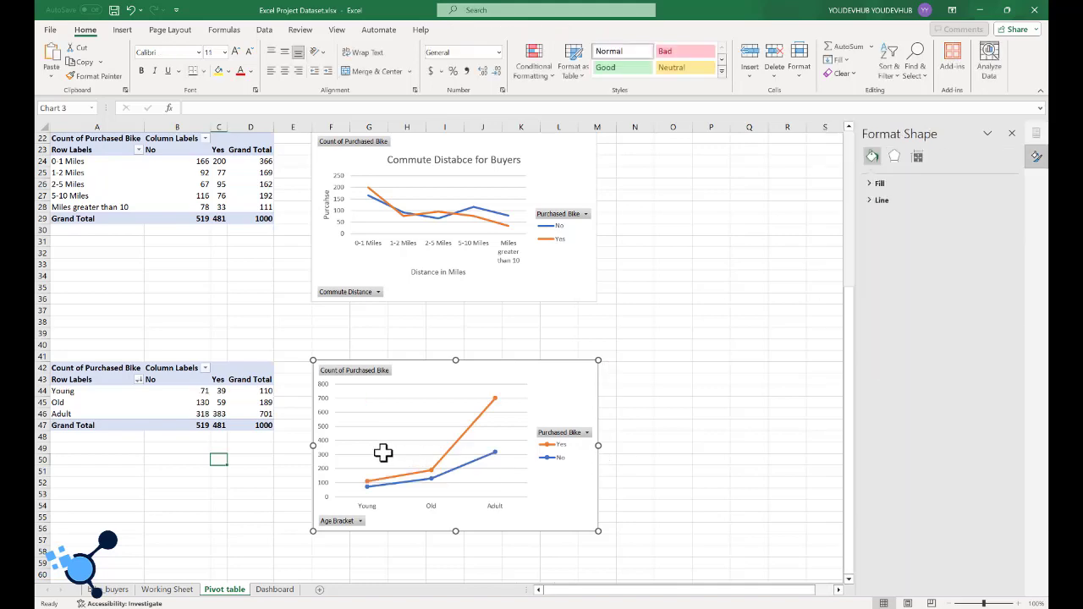
left_click(372, 446)
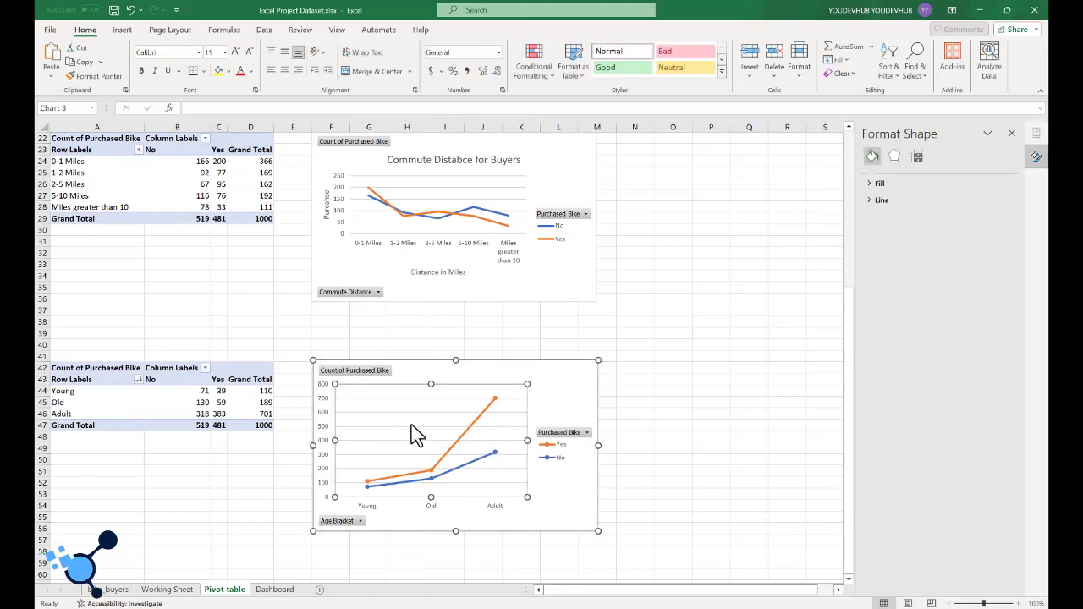
- Create a new PivotTable at cell A60 of the Pivot table sheet from the Working Sheet data
scroll(225, 436, "down", 6)
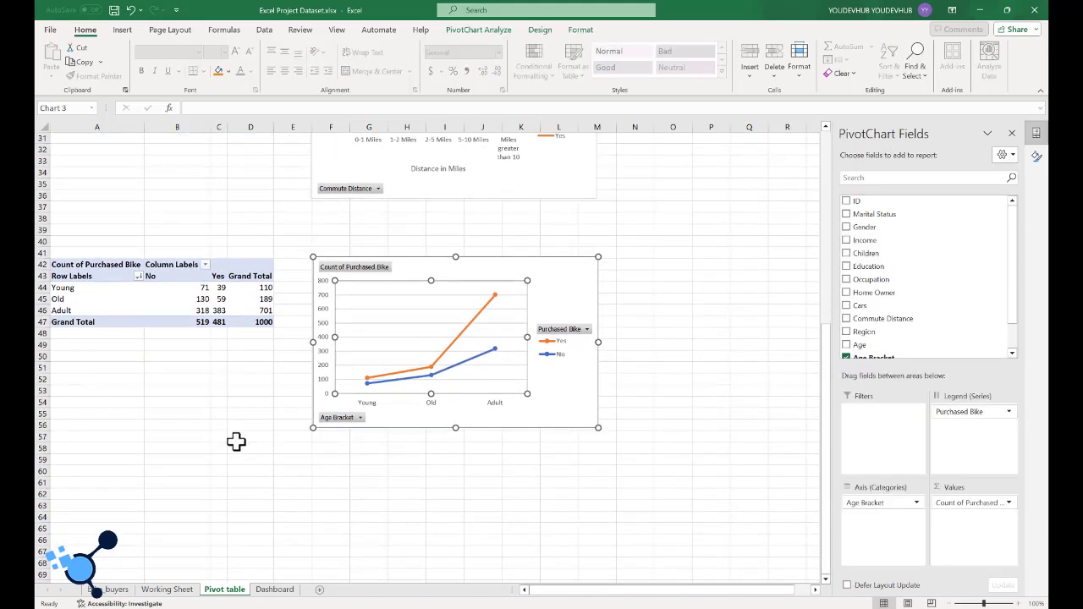
scroll(234, 436, "down", 2)
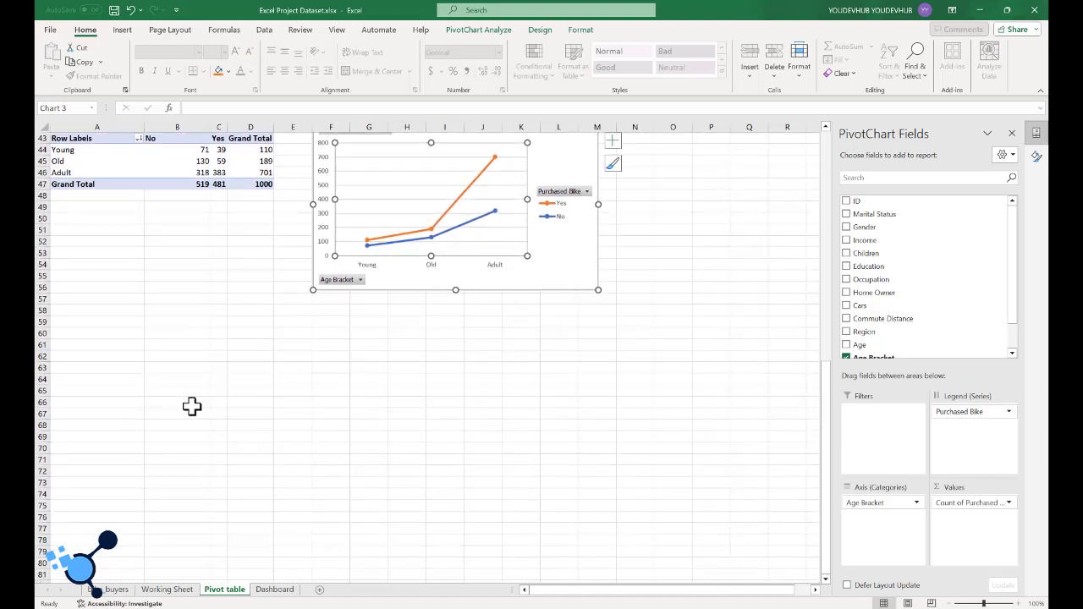
left_click(77, 322)
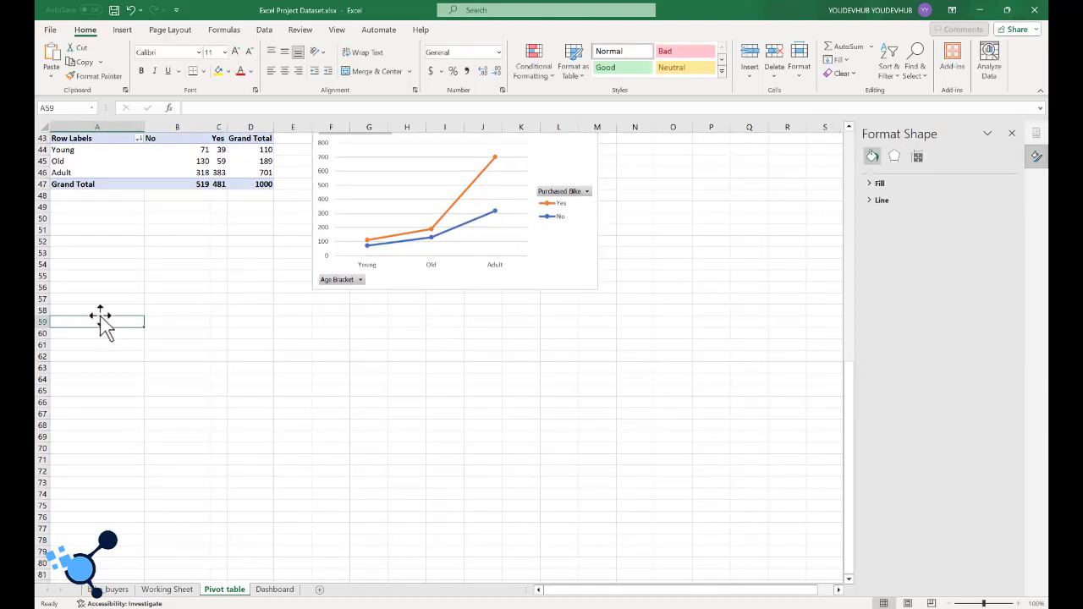
left_click(81, 334)
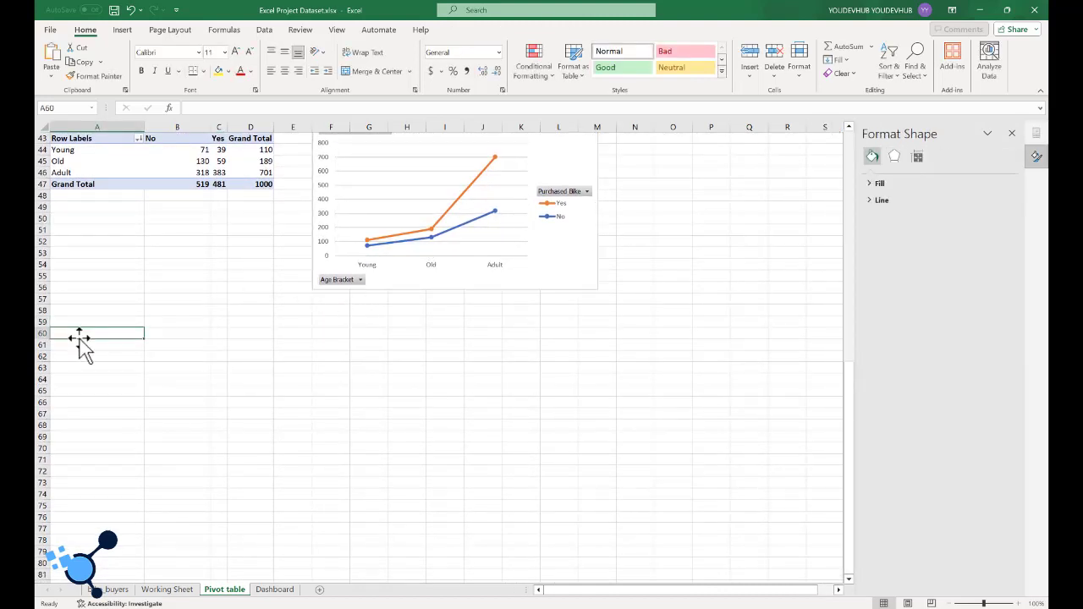
left_click(122, 33)
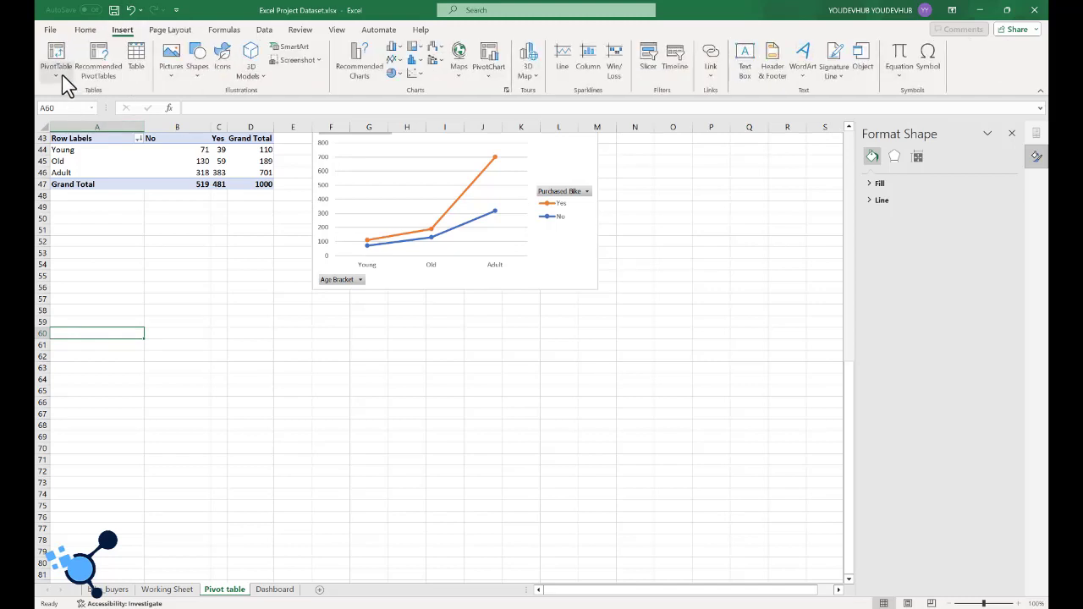
left_click(56, 56)
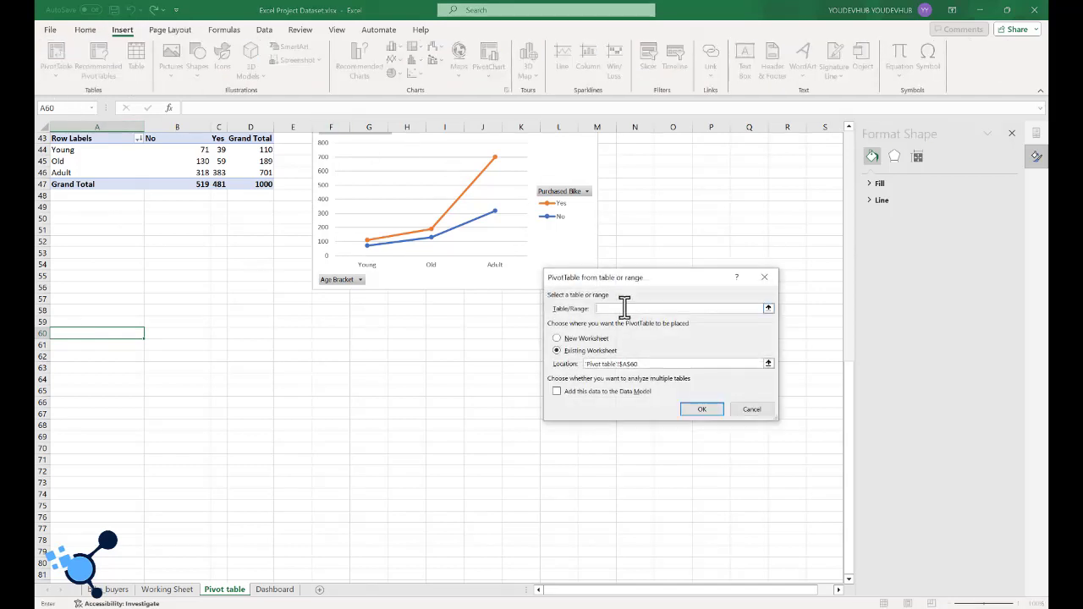
left_click(167, 589)
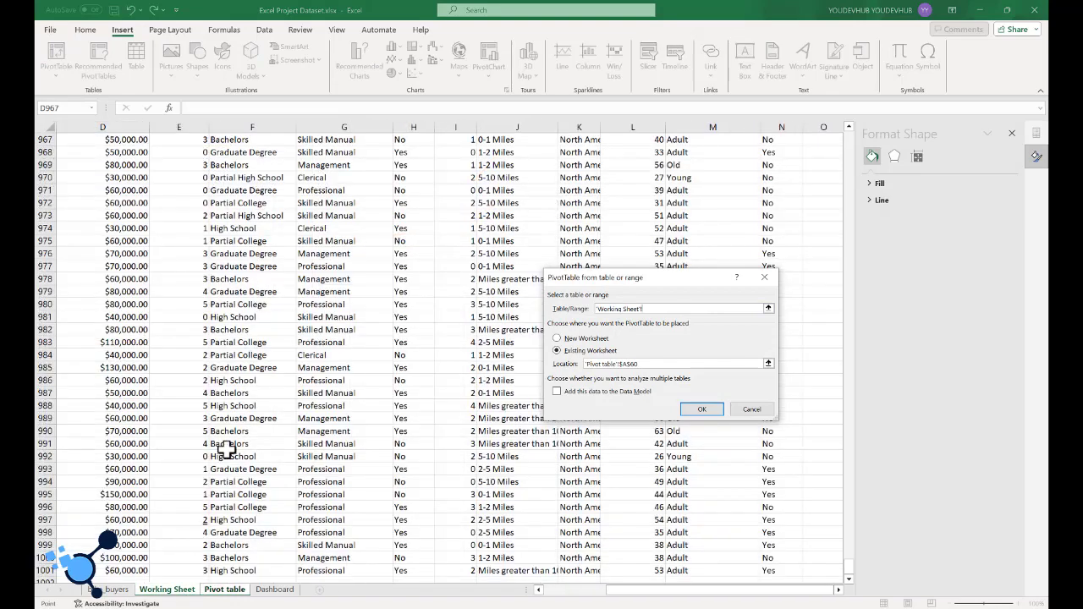
left_click(206, 355)
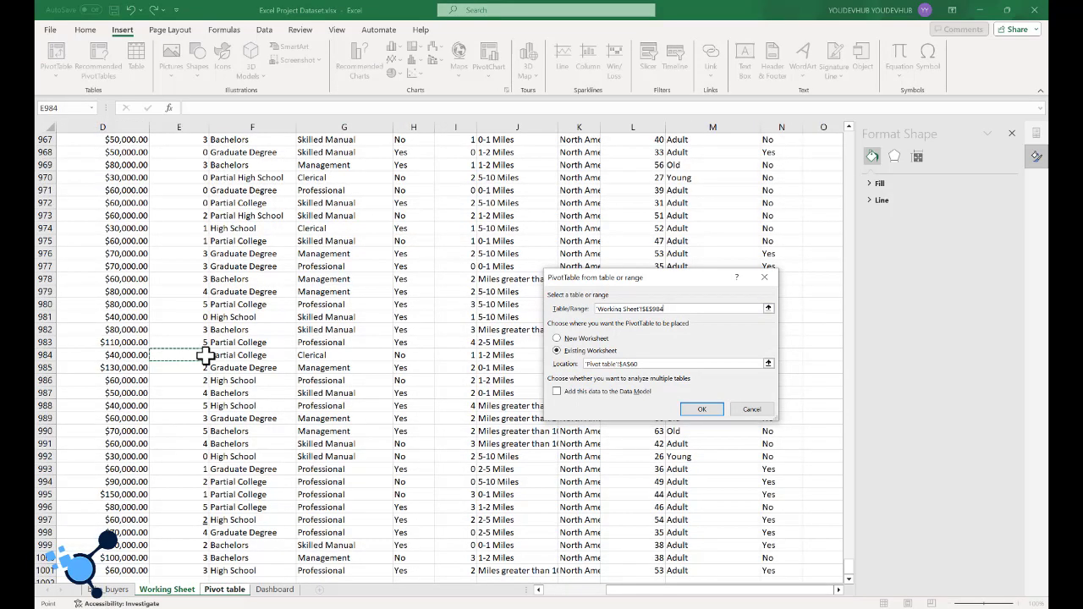
left_click(699, 410)
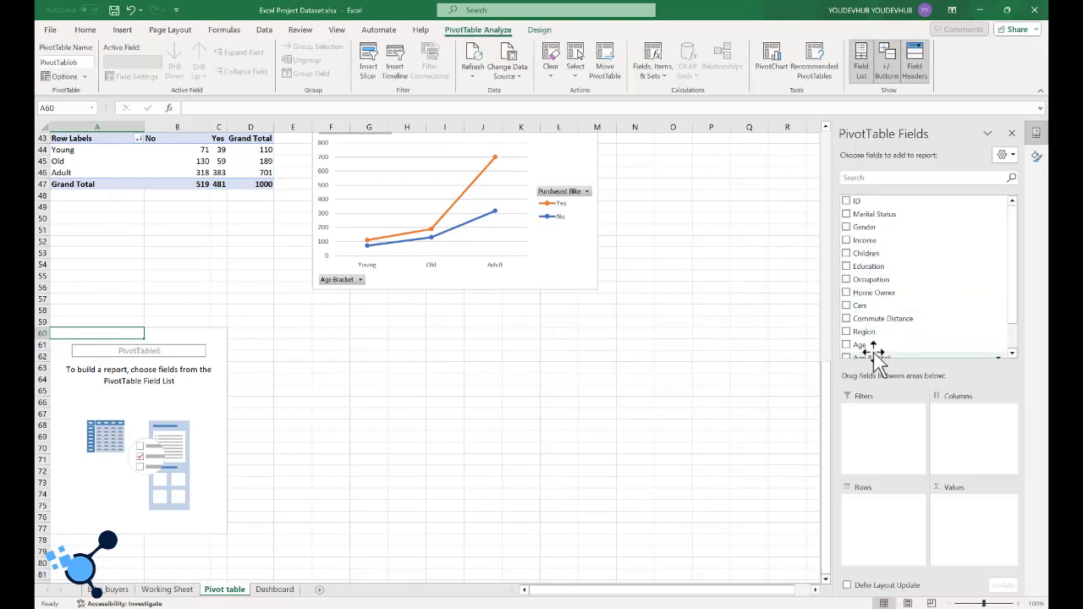
- Set up the PivotTable at A60 with Age as rows, Purchased Bike as columns, and the count of Purchased Bike as values
left_click_drag(870, 354, 882, 520)
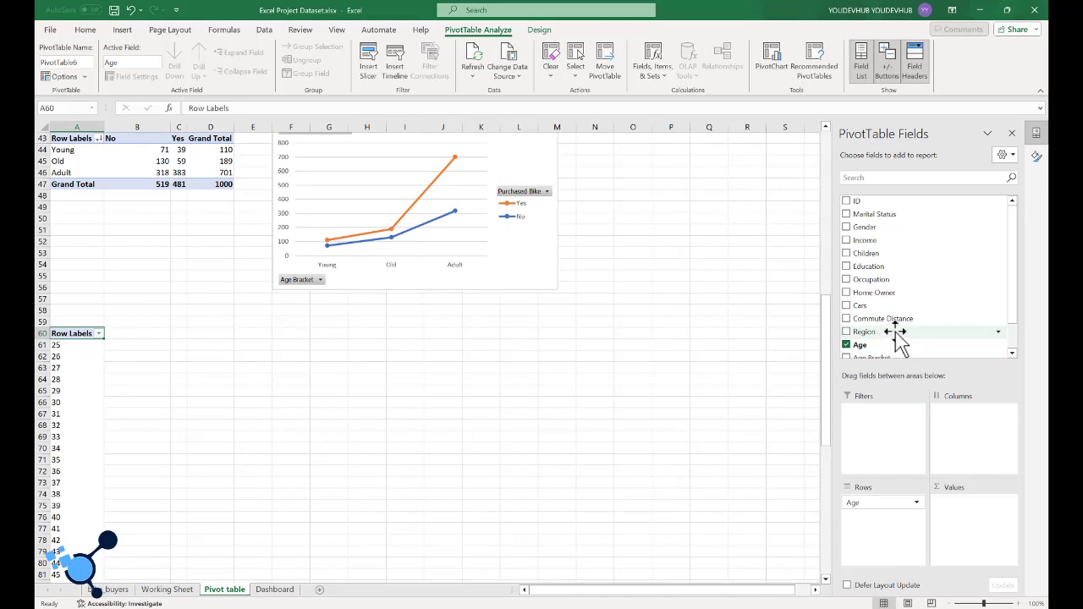
scroll(884, 335, "down", 1)
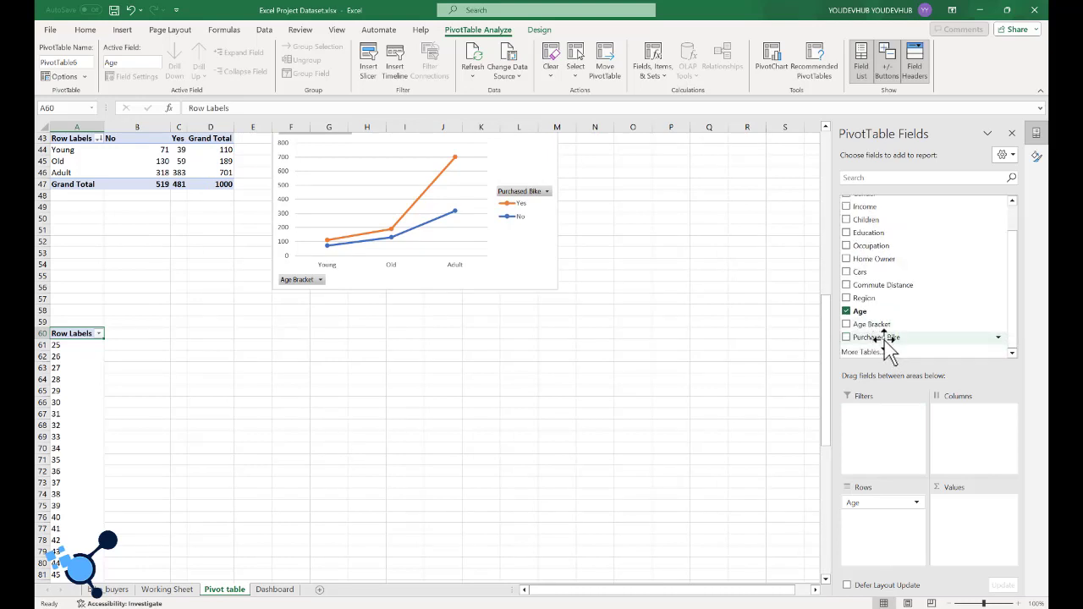
left_click_drag(882, 345, 962, 513)
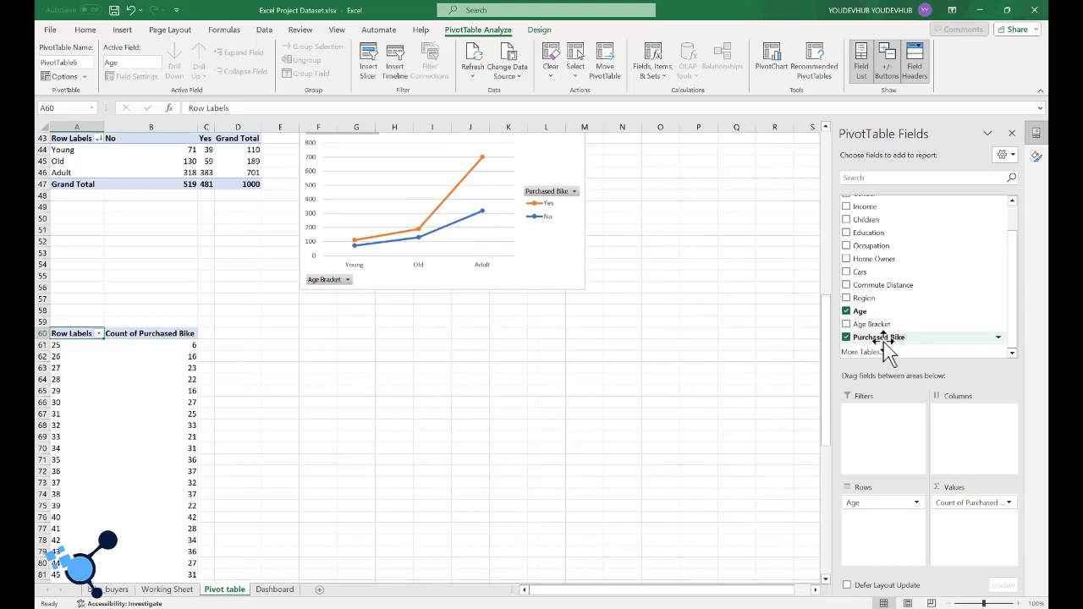
left_click_drag(884, 343, 969, 450)
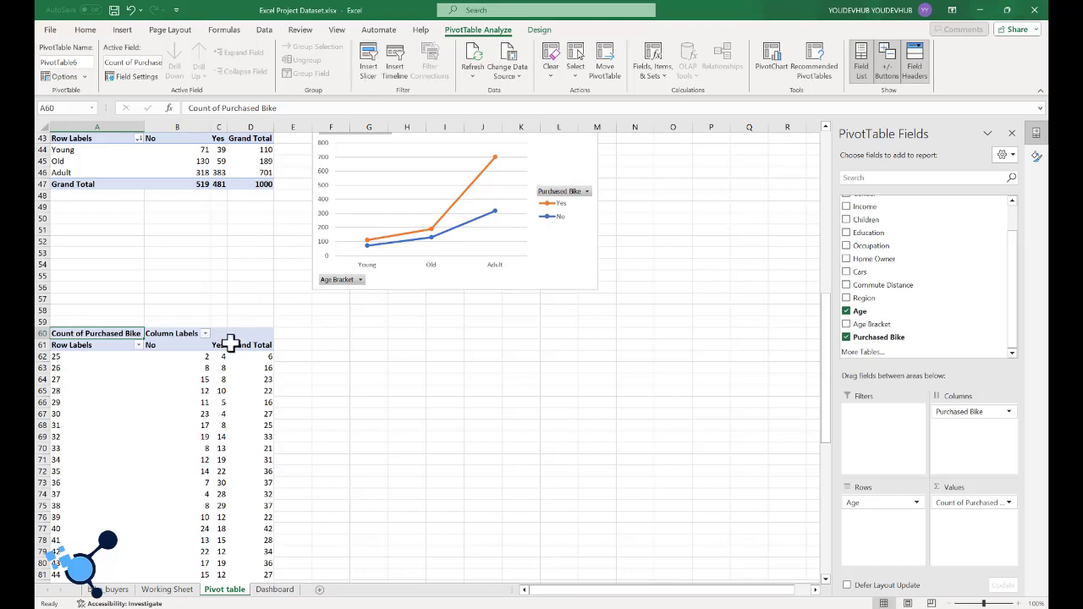
- Insert a plain Line chart from the age PivotTable and place it beside the table, starting at row 60
left_click(233, 338)
left_click(230, 327)
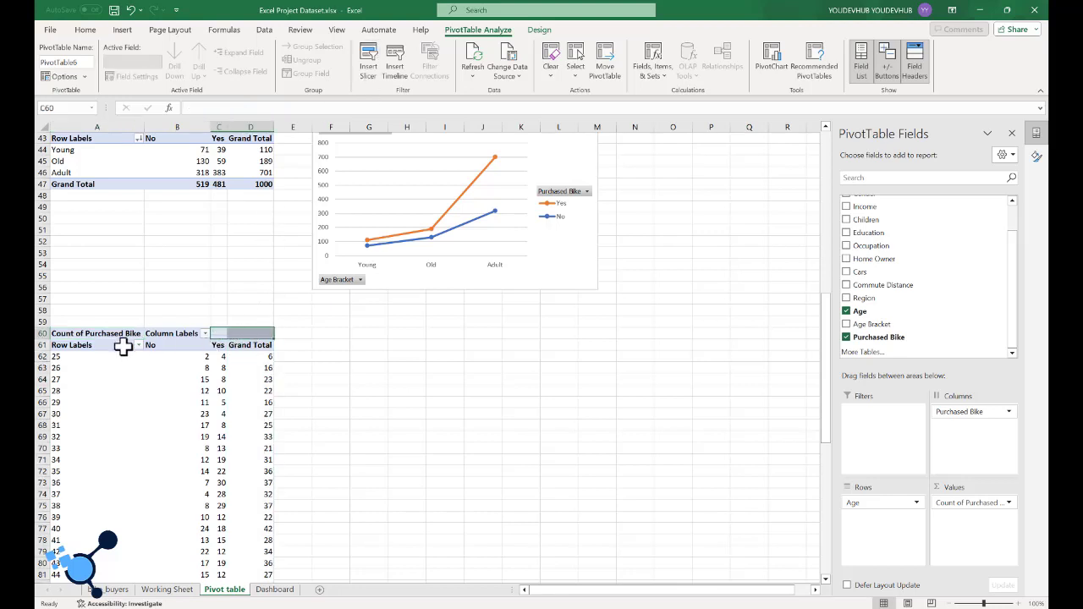
left_click(120, 31)
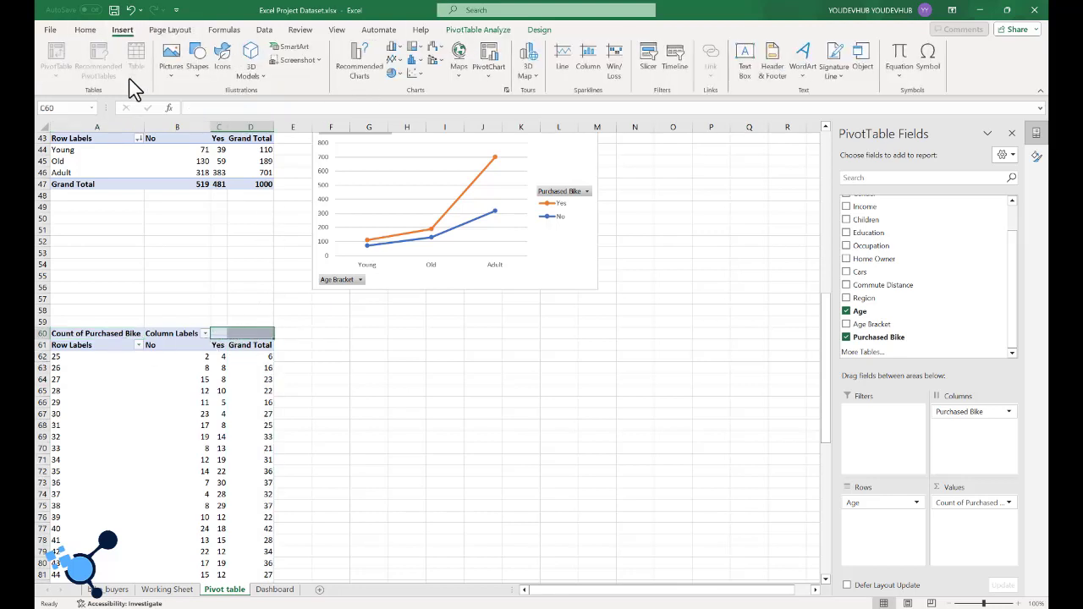
left_click(506, 89)
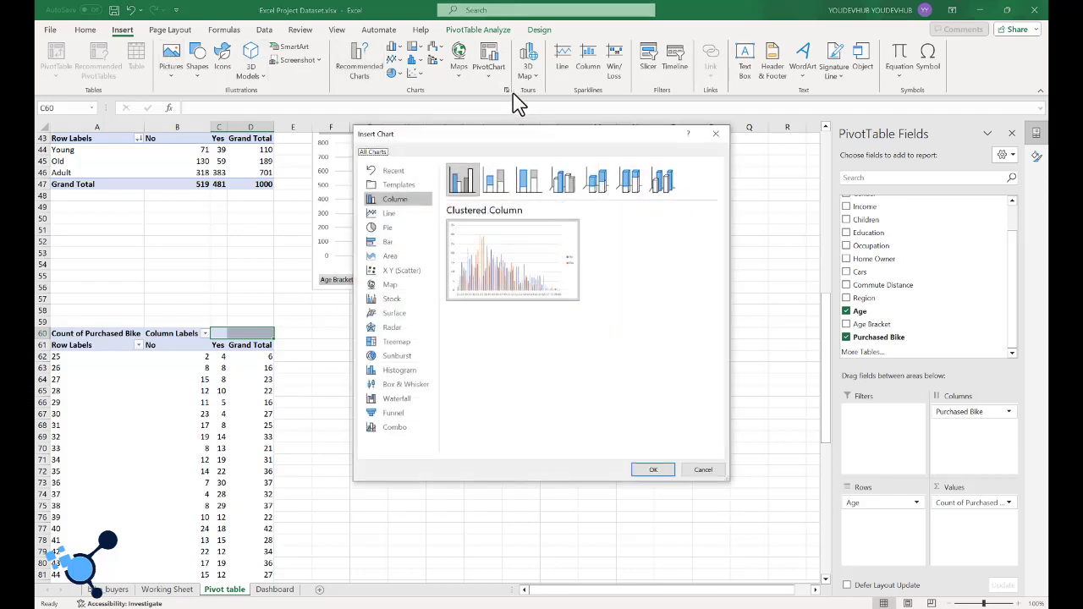
left_click(404, 212)
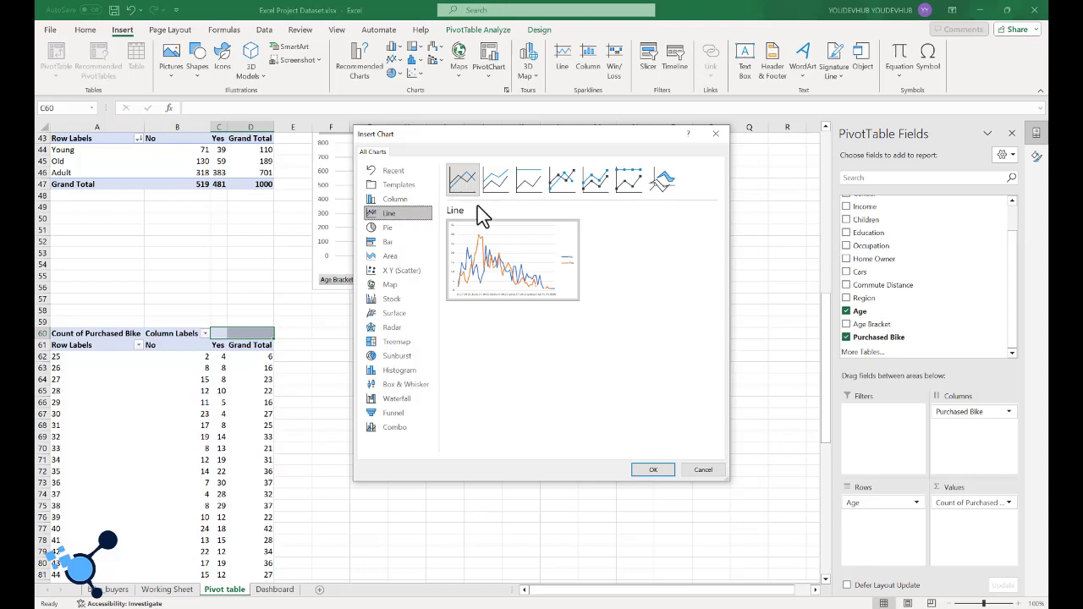
left_click(650, 471)
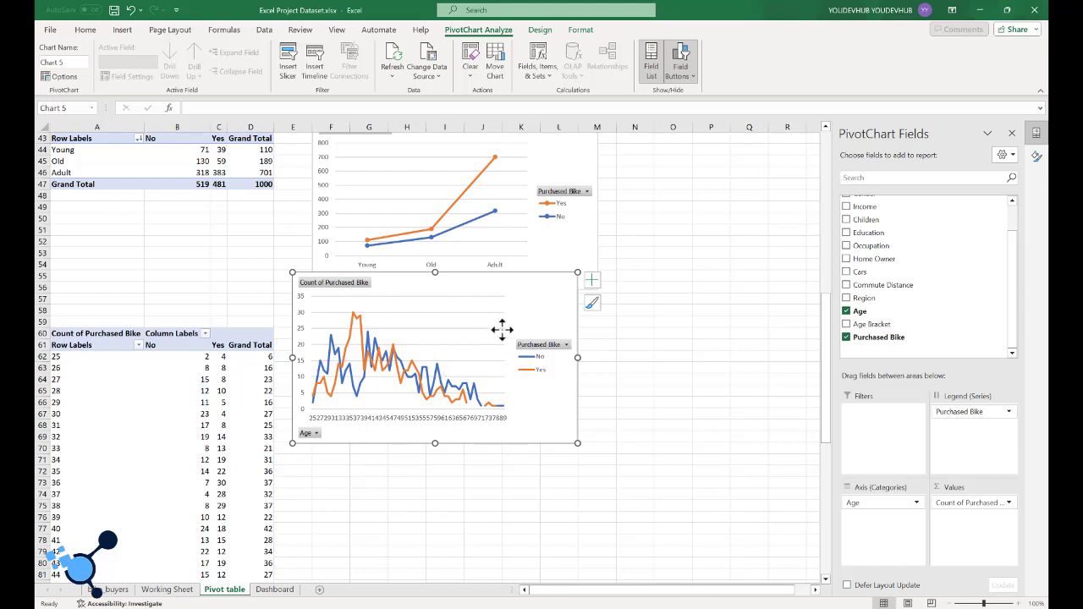
mouse_move(500, 332)
left_mouse_down()
mouse_move(509, 363)
mouse_move(484, 347)
mouse_move(489, 338)
left_mouse_up()
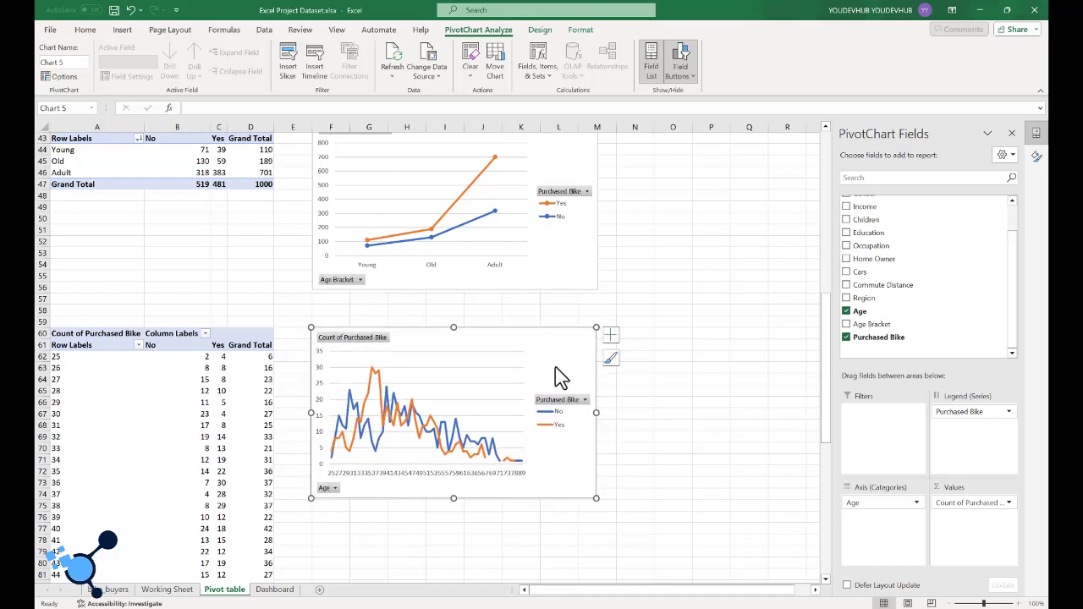
- Copy the Average Income bike purchasers chart to the Dashboard sheet and place its upper-left corner at about cell H7
scroll(500, 358, "up", 9)
scroll(514, 338, "up", 5)
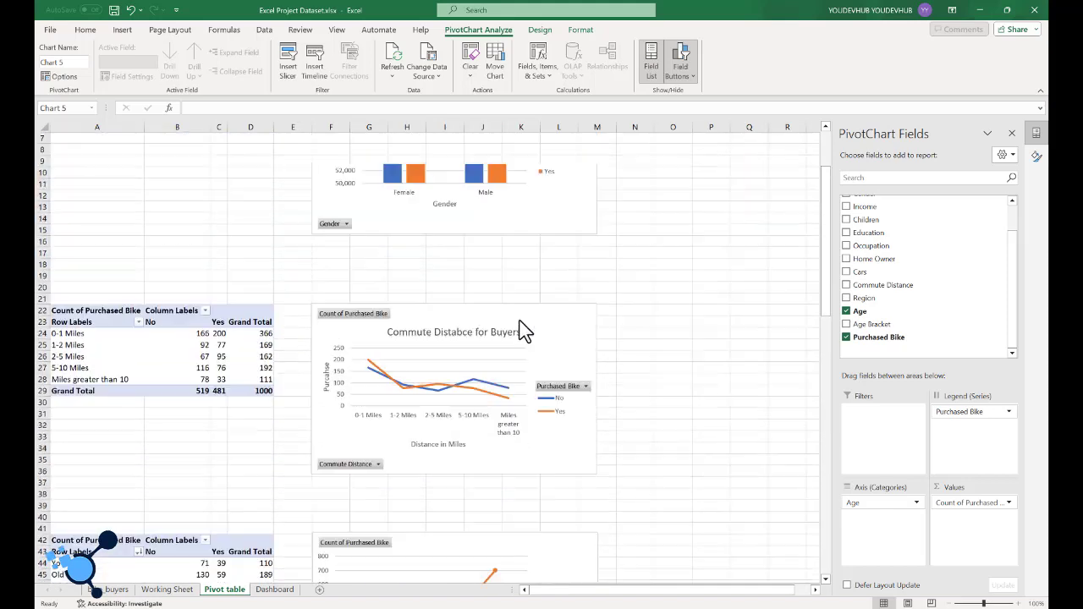
scroll(530, 302, "down", 12)
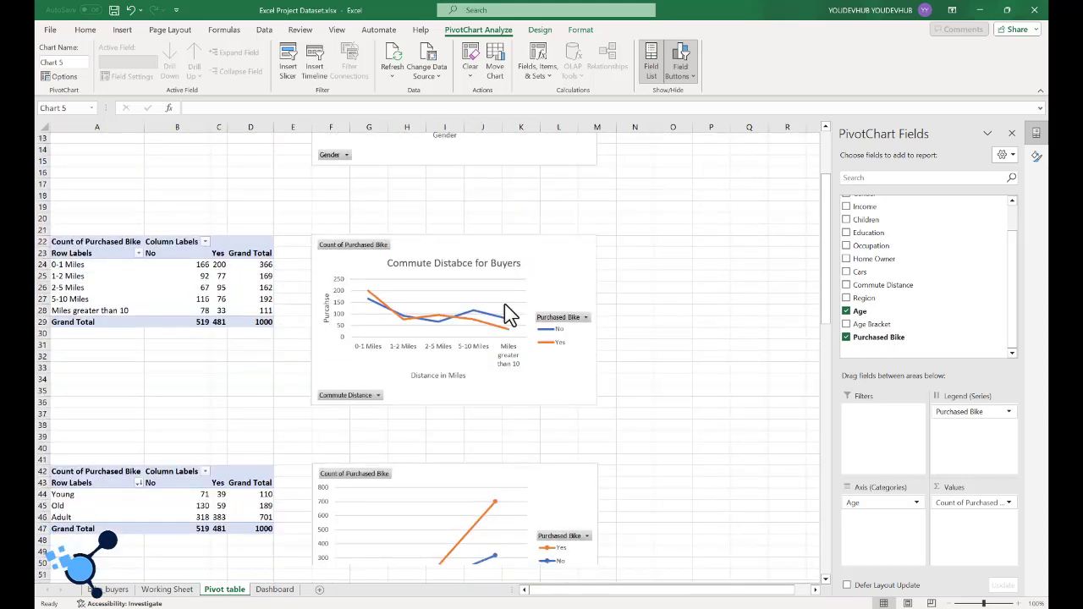
scroll(507, 319, "down", 1)
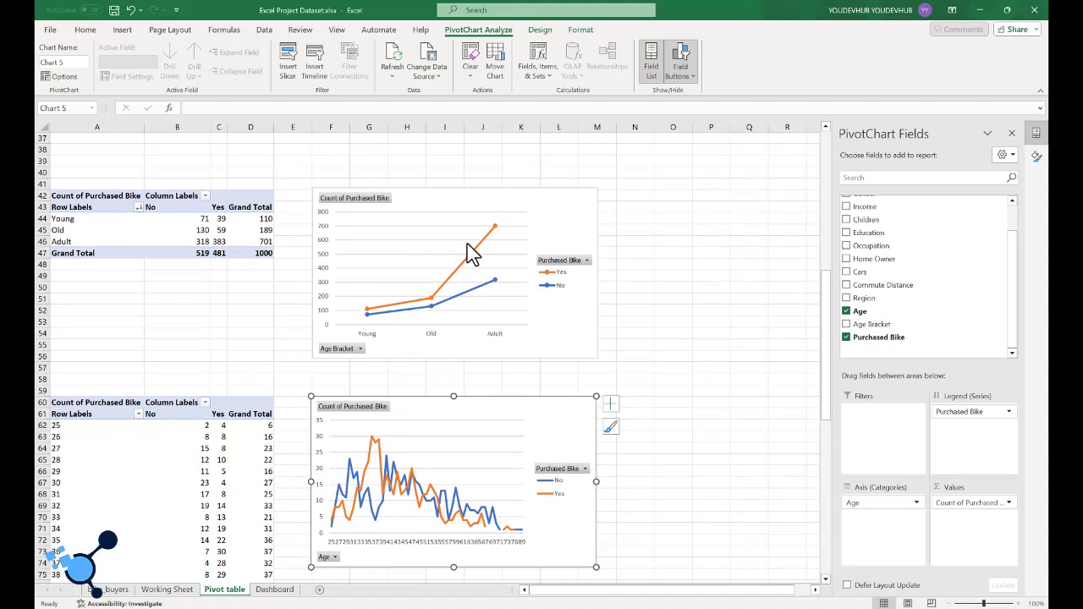
scroll(523, 271, "up", 6)
scroll(516, 267, "up", 6)
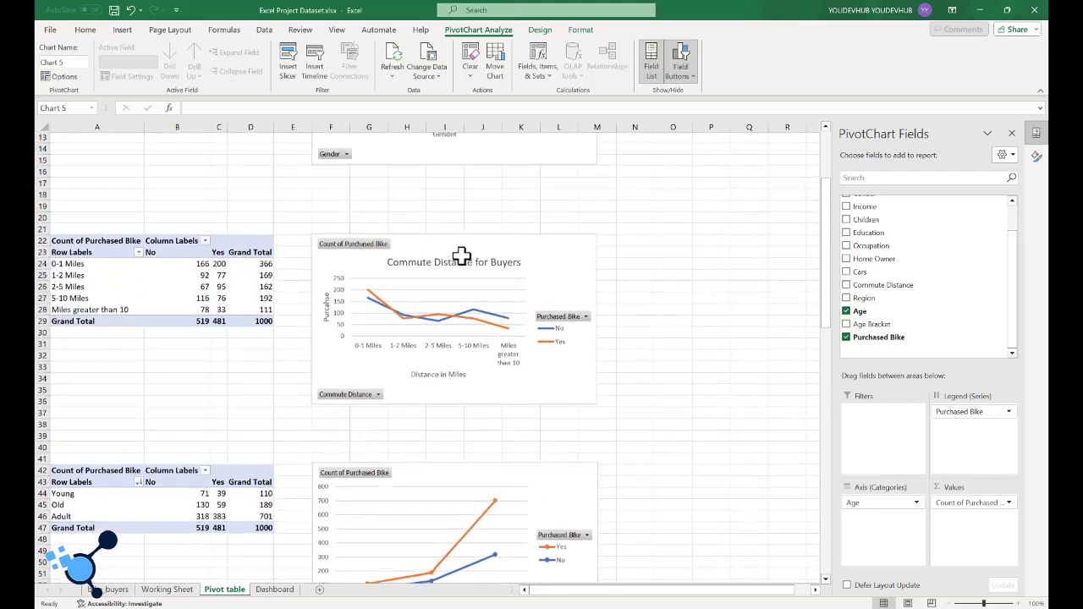
left_click(474, 157)
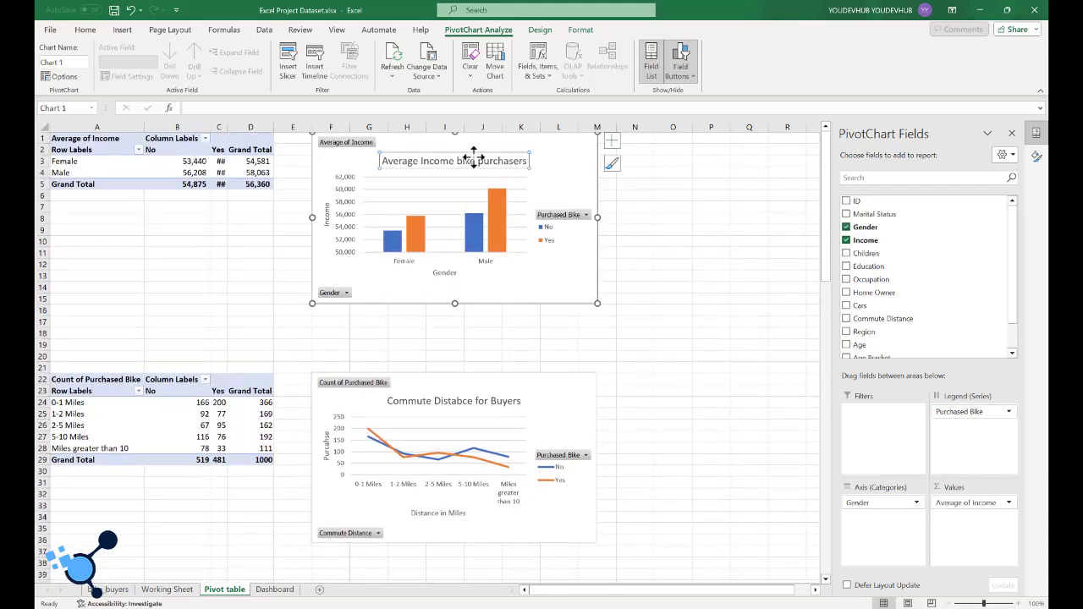
left_click(553, 143)
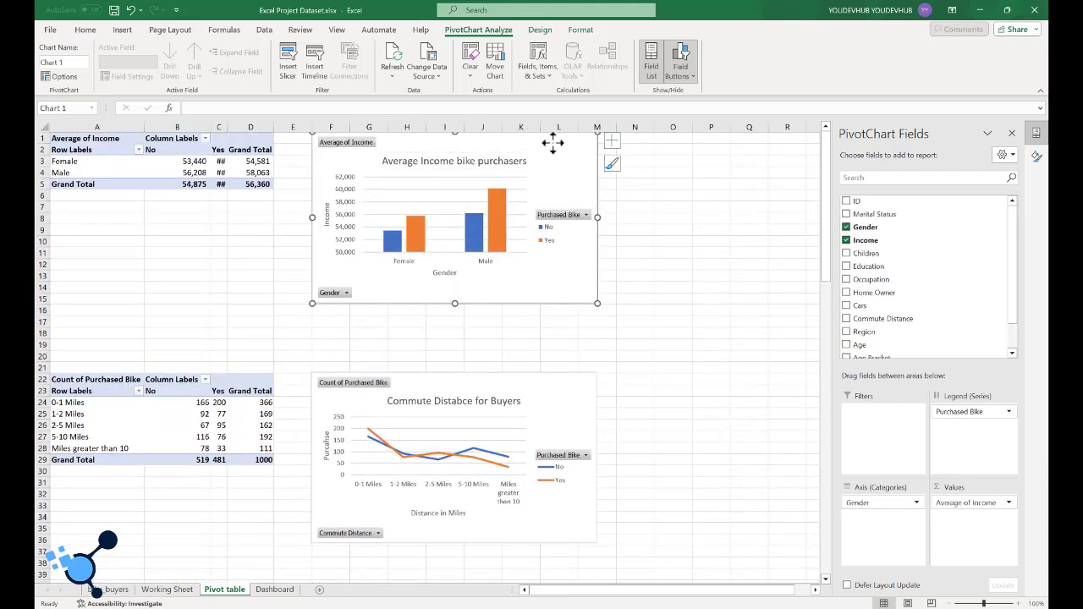
left_click(274, 589)
left_click(359, 152)
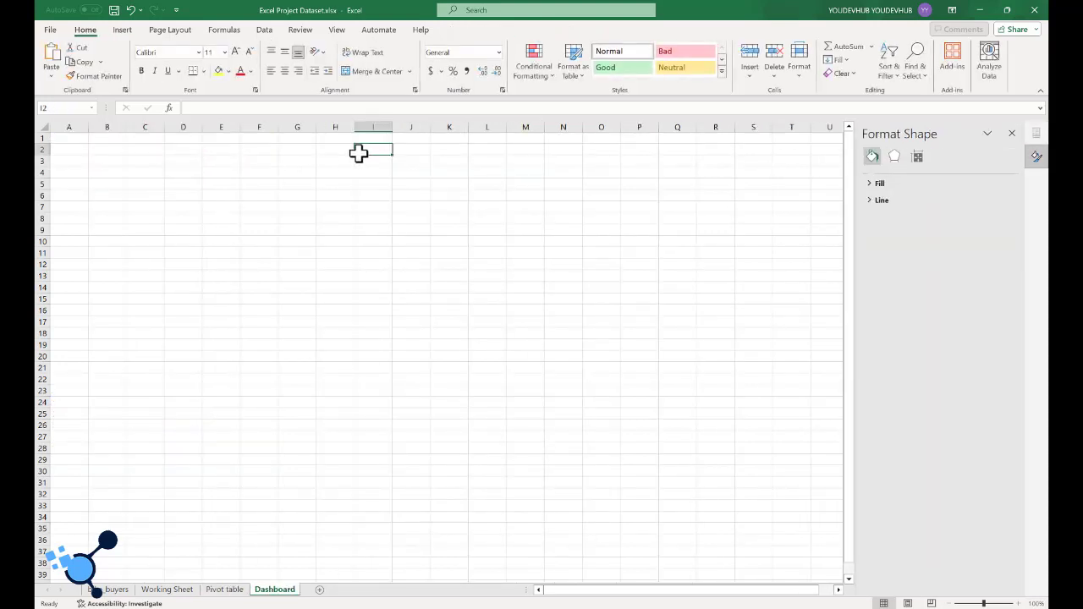
key("ctrl+v")
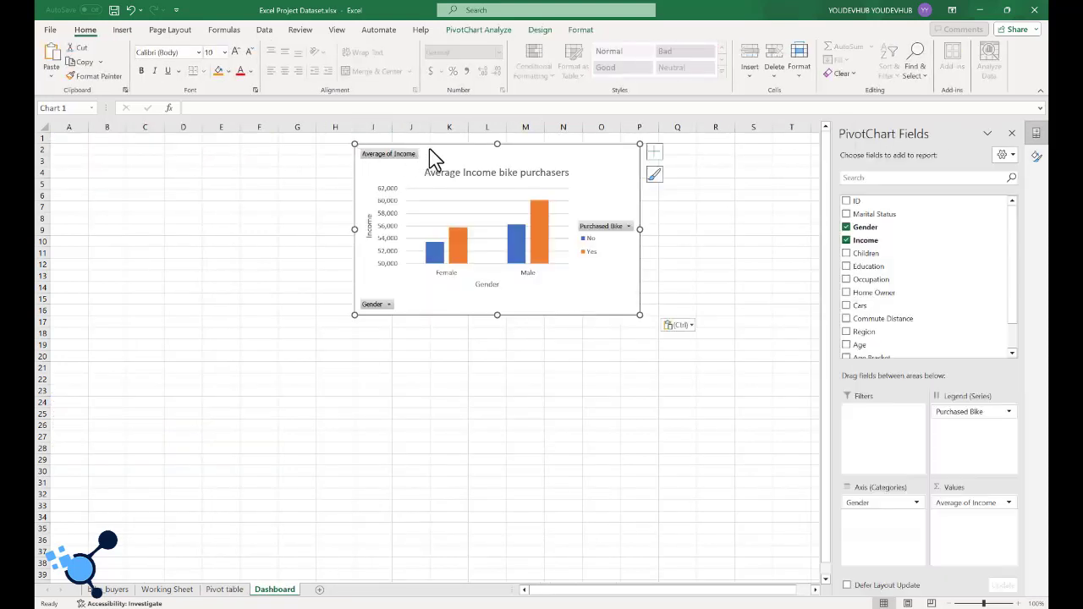
left_click_drag(429, 150, 393, 205)
- Copy the commute distance chart from the Pivot table sheet to the Dashboard and align it below the income chart at about row 24
left_click(226, 590)
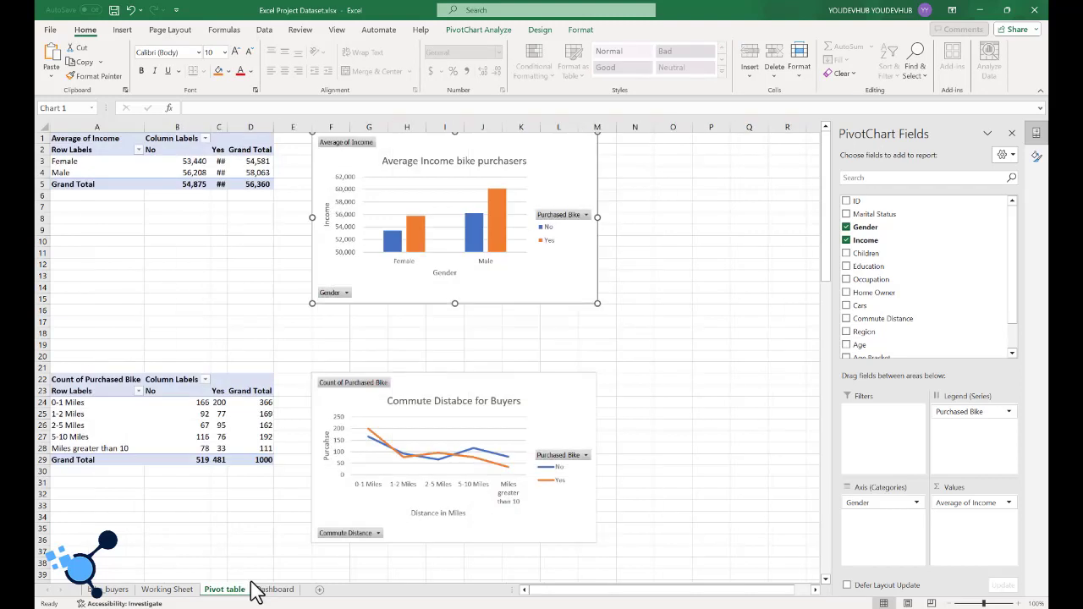
left_click(508, 385)
right_click(506, 385)
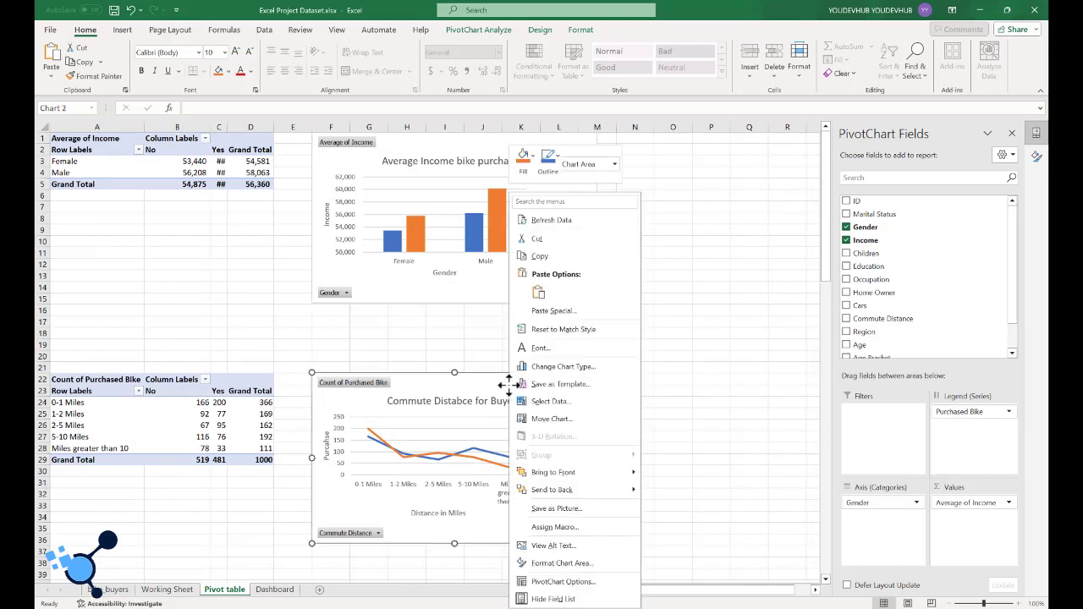
left_click(558, 261)
left_click(275, 590)
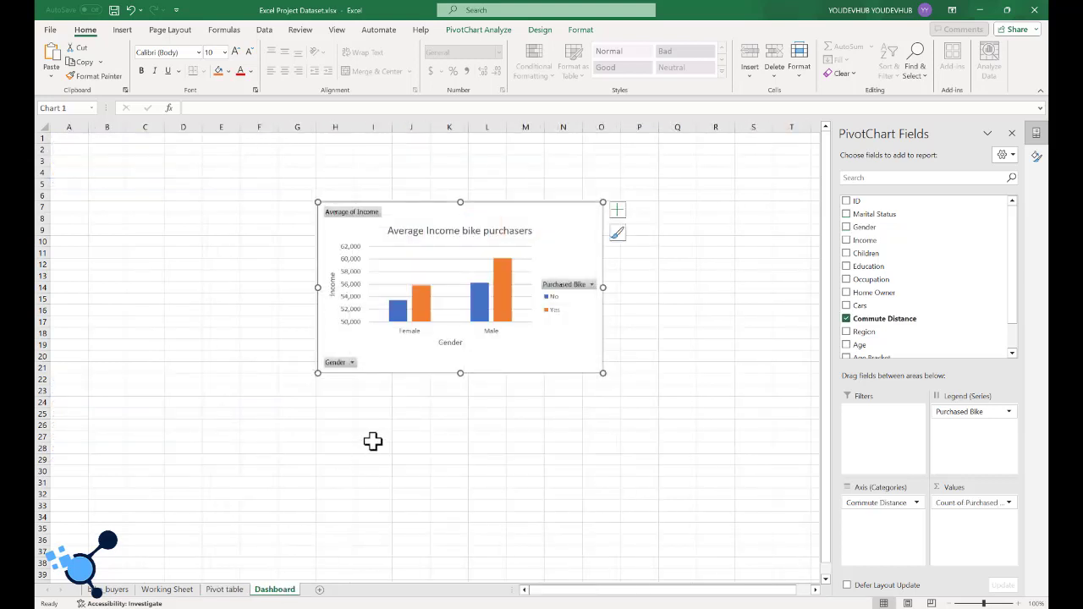
left_click(337, 447)
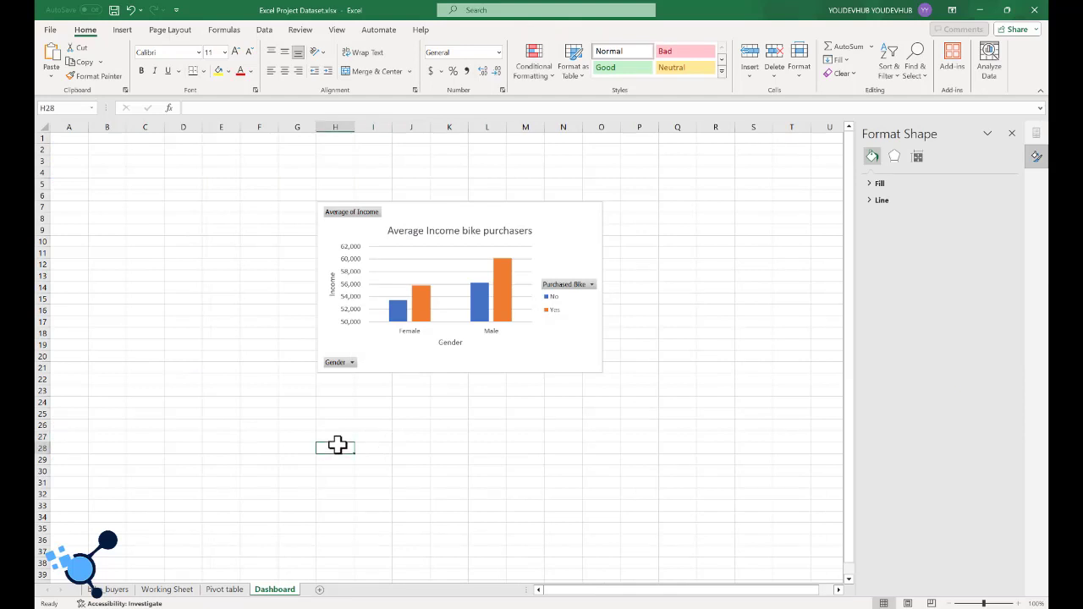
key("ctrl+v")
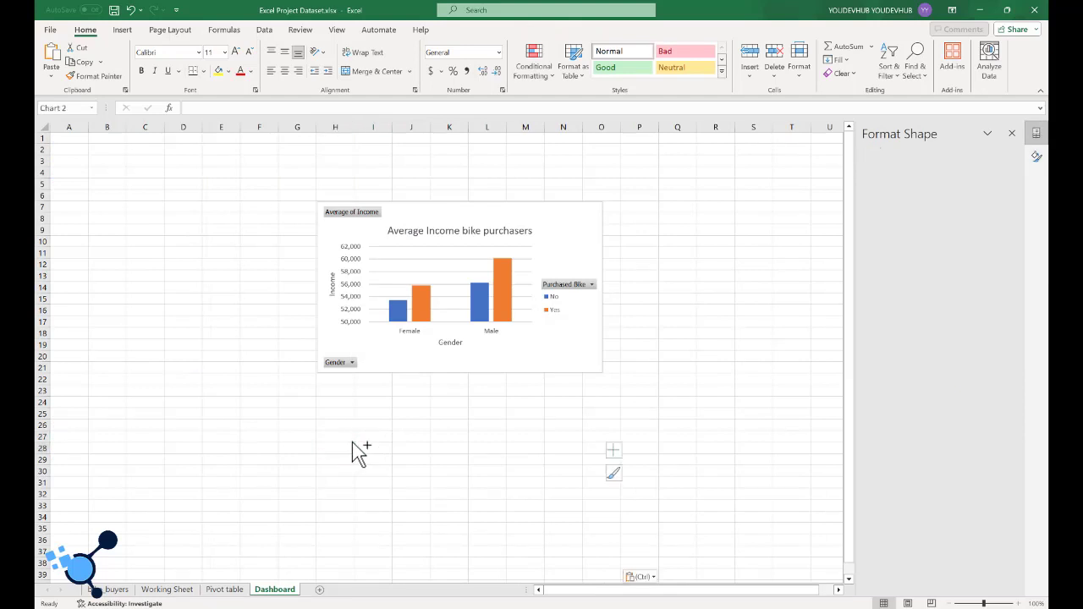
left_click_drag(490, 448, 492, 406)
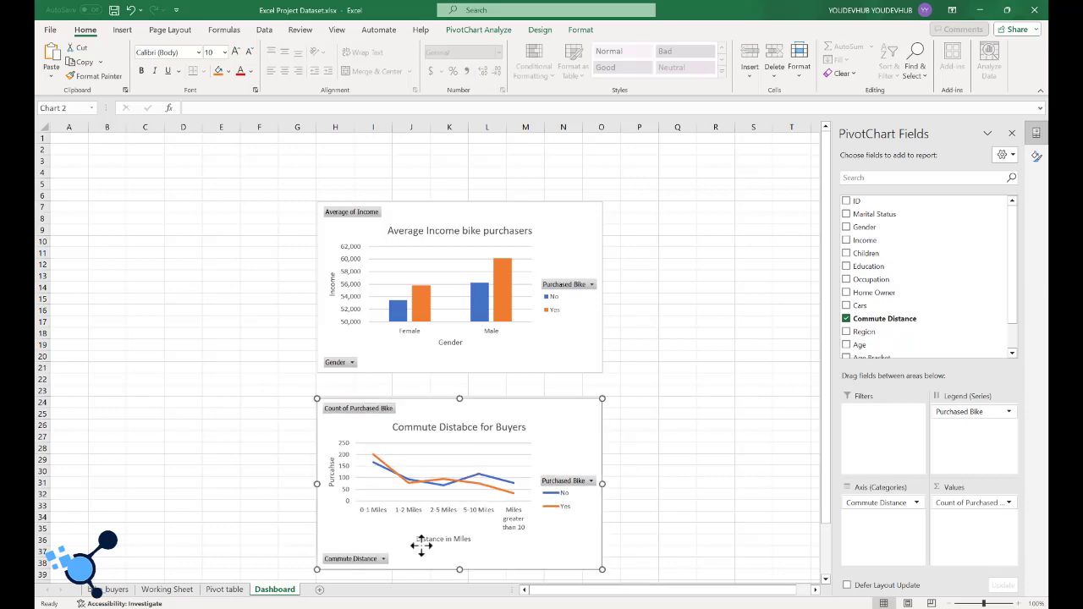
- Copy the age bracket chart from the Pivot table sheet to the Dashboard and align it below the commute distance chart at about row 42
left_click(233, 590)
scroll(353, 444, "down", 1)
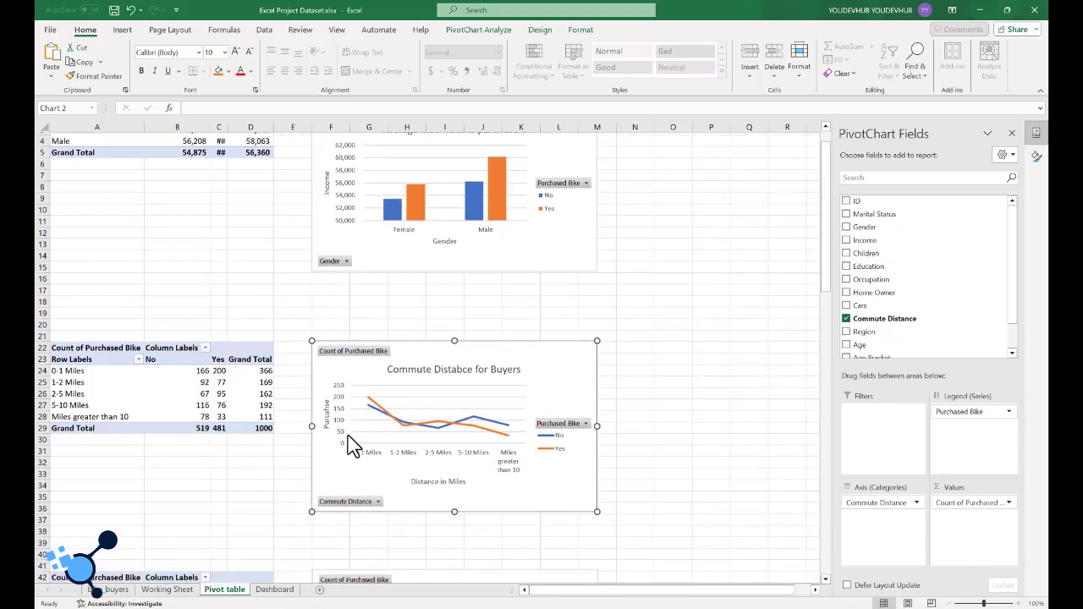
scroll(382, 428, "down", 8)
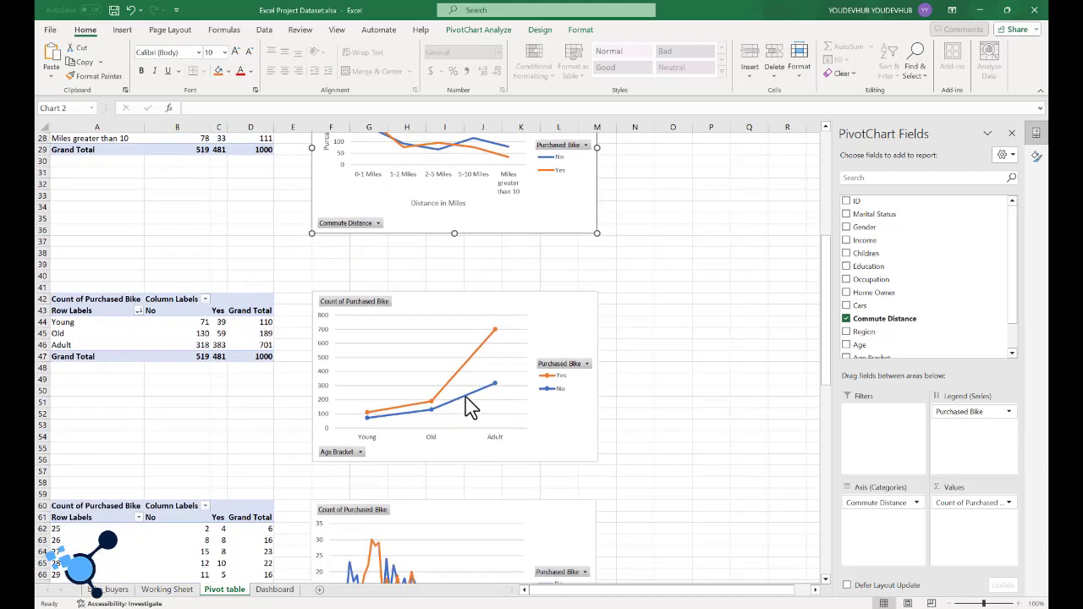
left_click(495, 300)
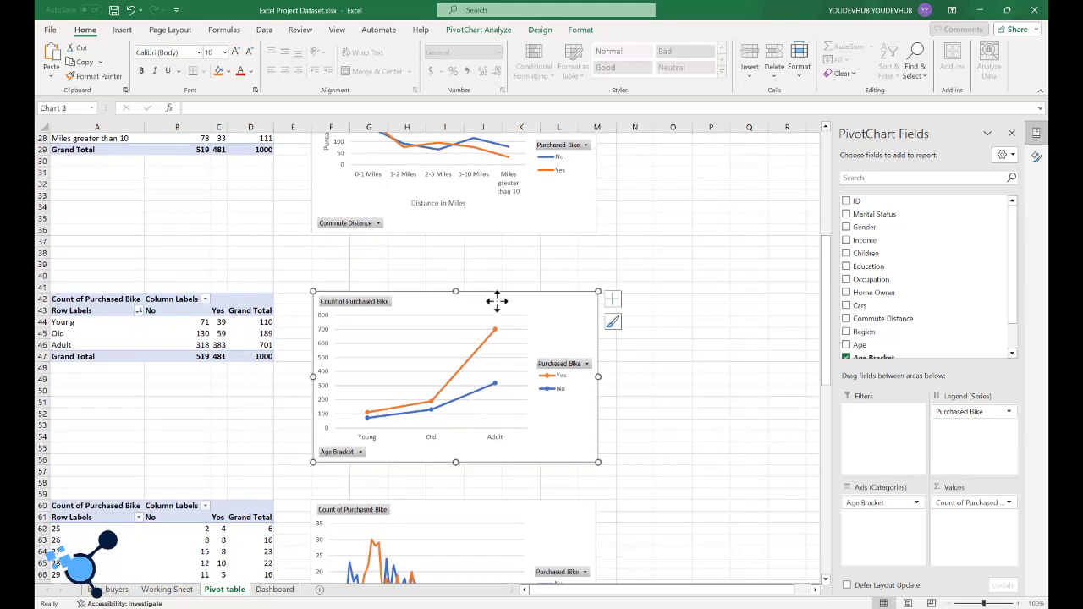
right_click(497, 300)
left_click(554, 254)
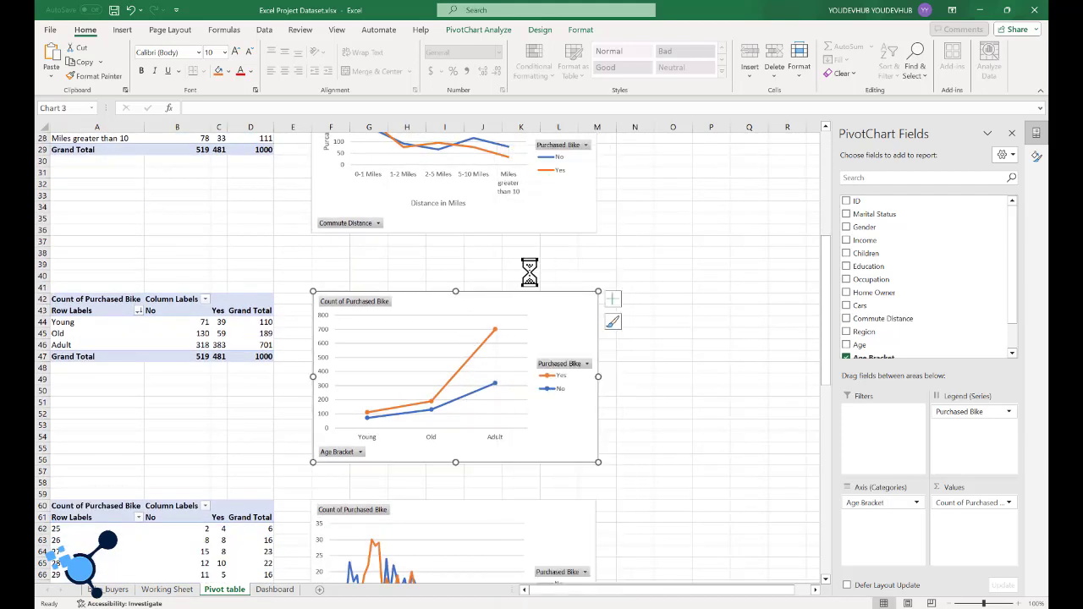
left_click(275, 589)
left_click(656, 344)
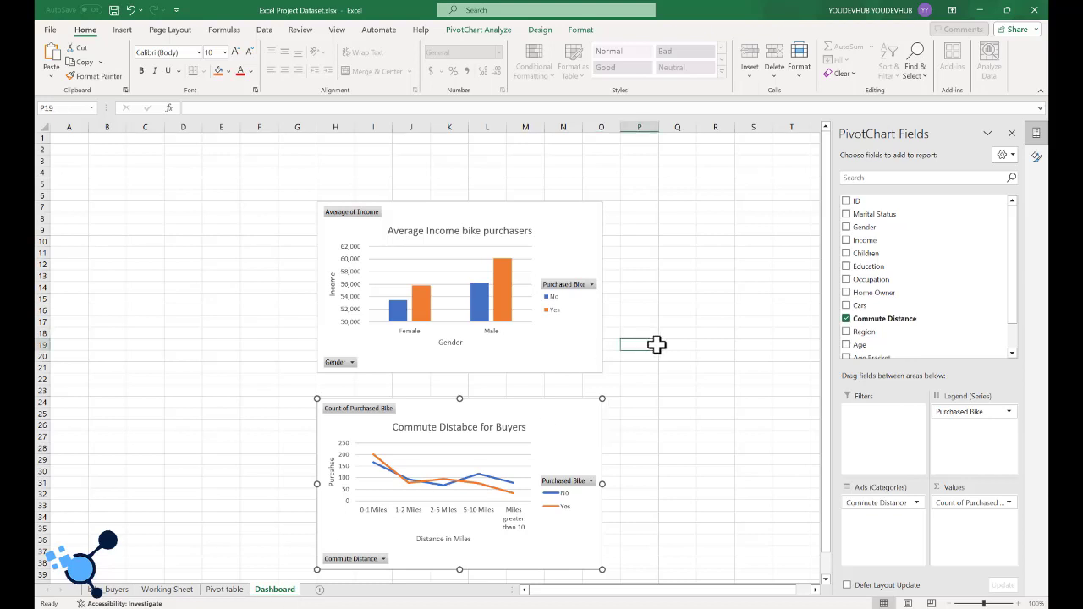
key("ctrl+v")
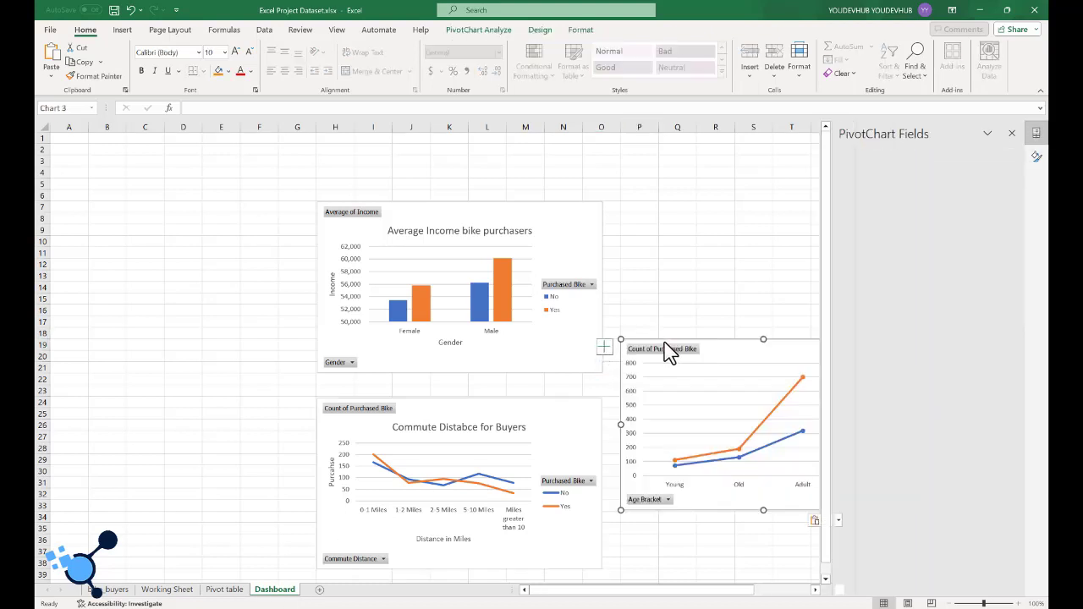
scroll(673, 350, "down", 5)
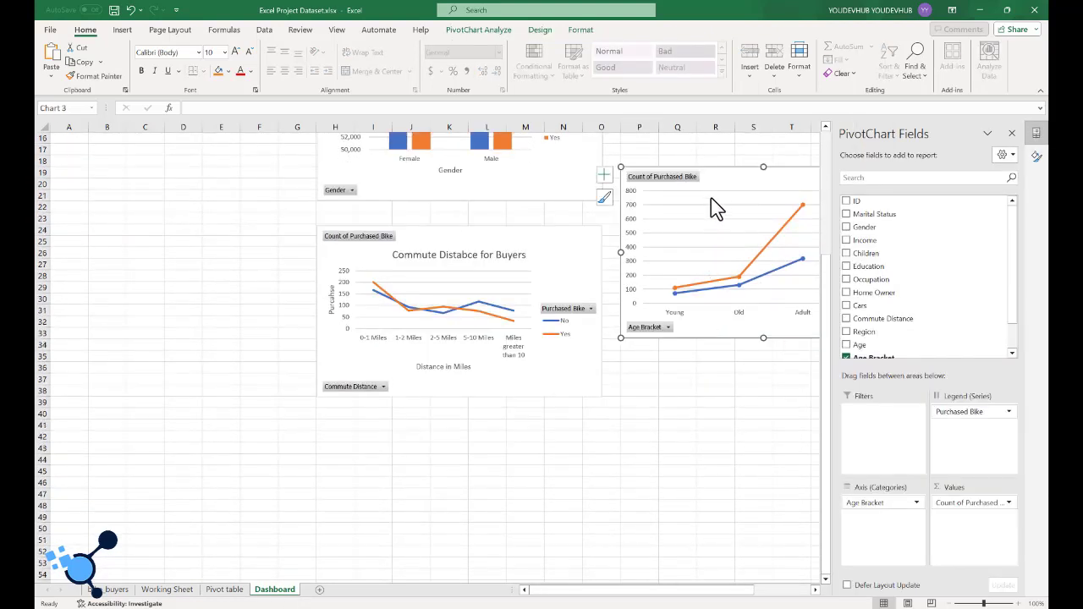
left_click_drag(722, 182, 428, 440)
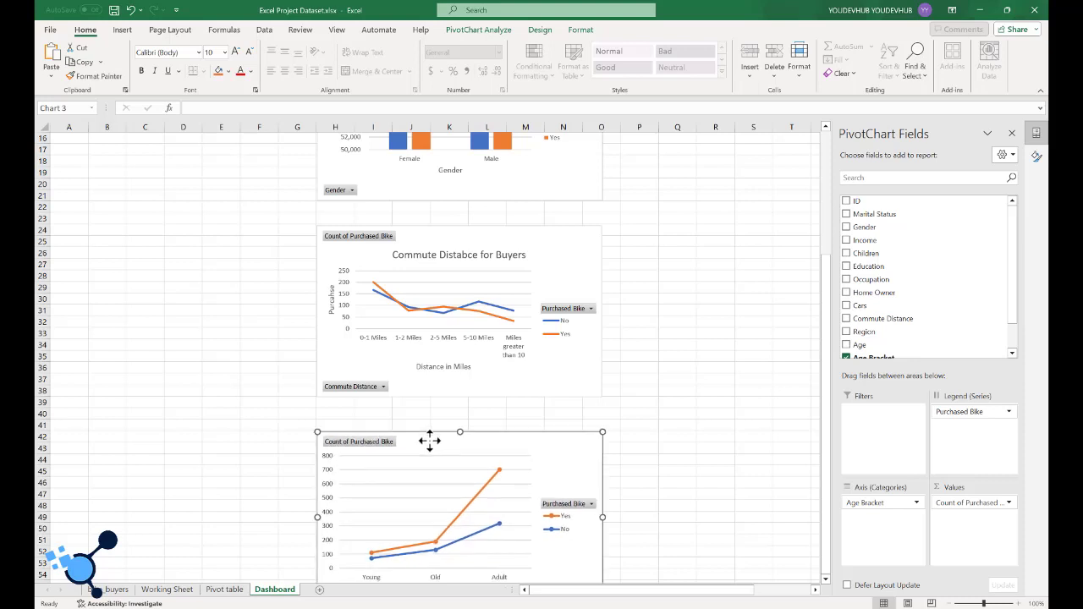
- Merge and center cells A1:O5 on the Dashboard sheet and fill the merged banner with a darker blue theme color
scroll(578, 361, "up", 5)
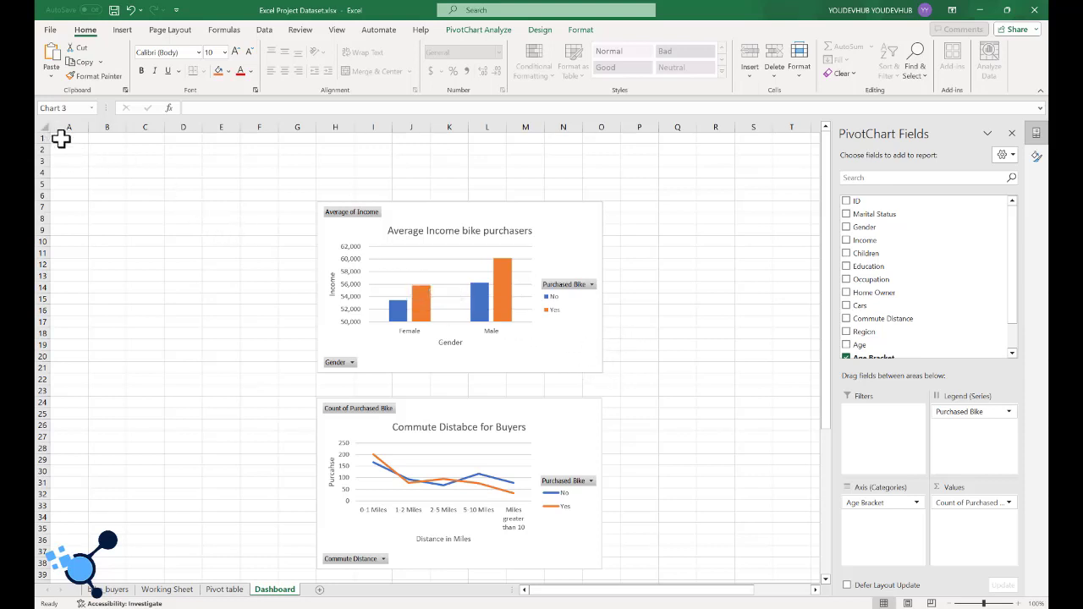
left_click_drag(61, 140, 607, 187)
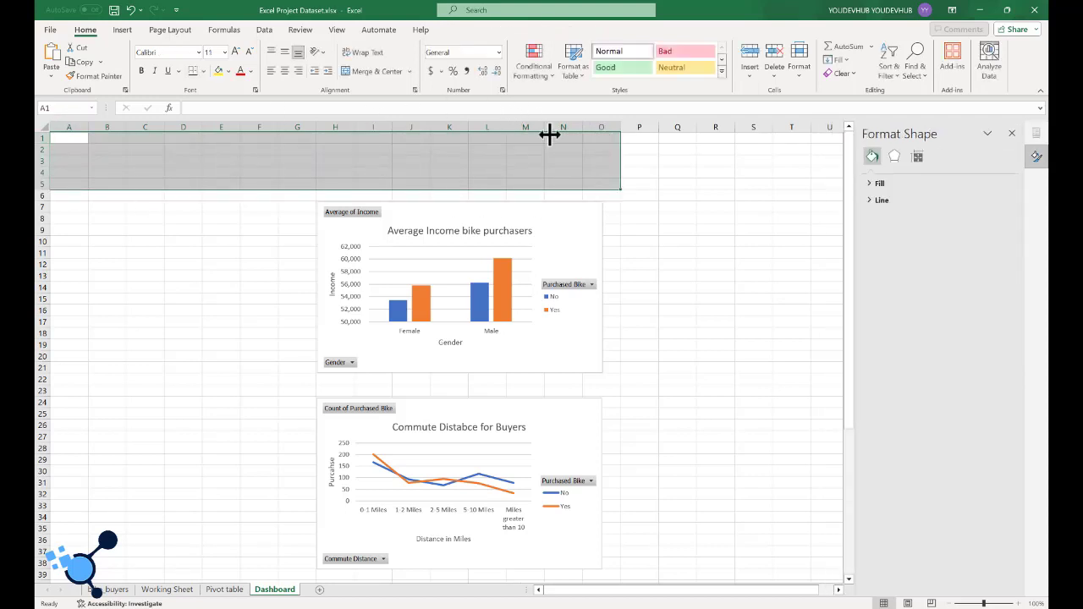
left_click(370, 73)
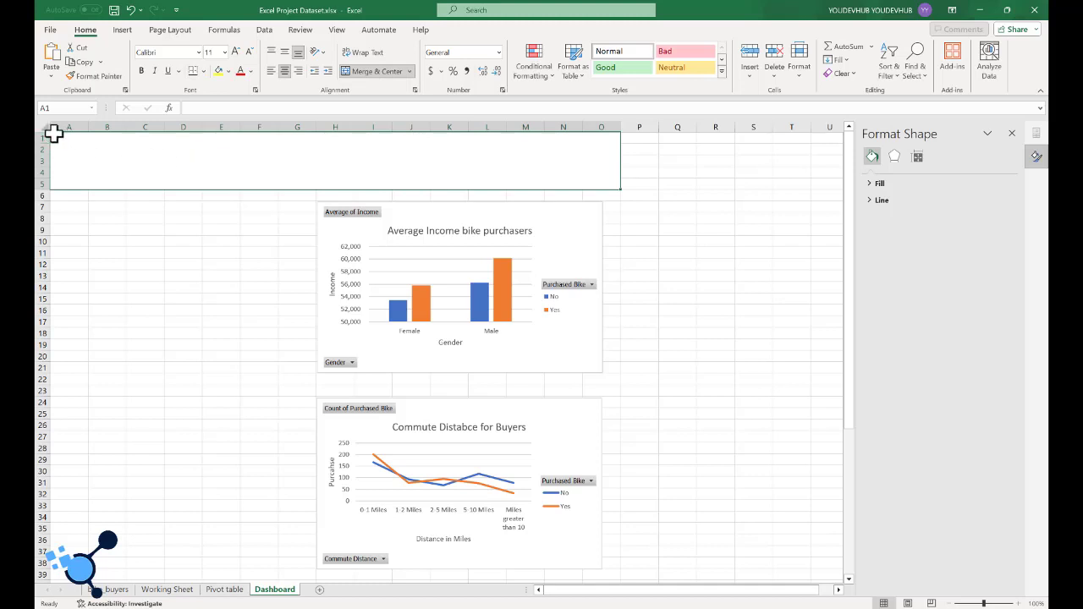
left_click(228, 72)
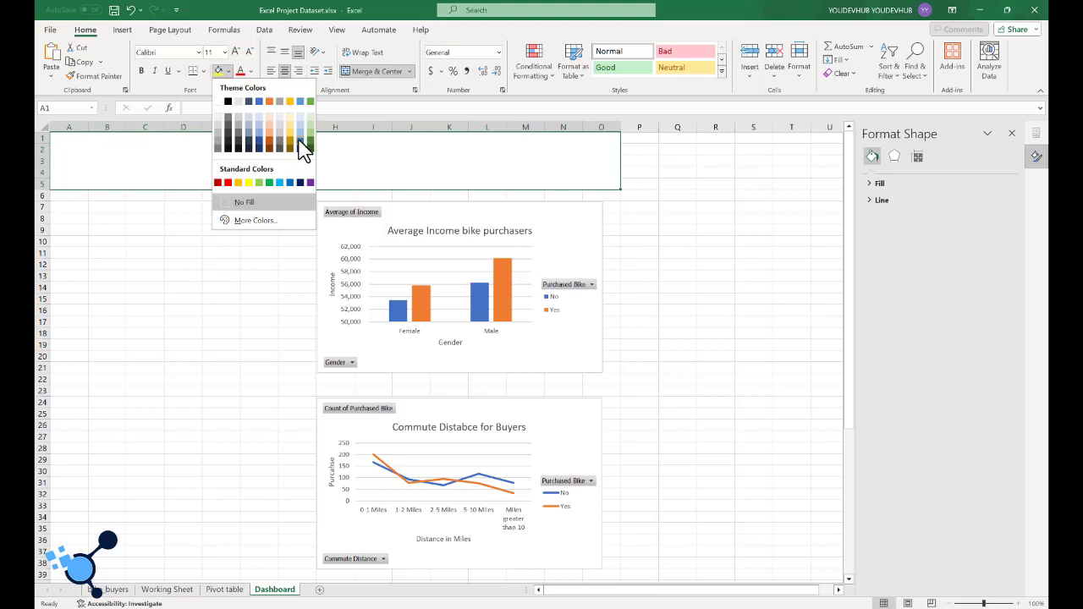
left_click(298, 139)
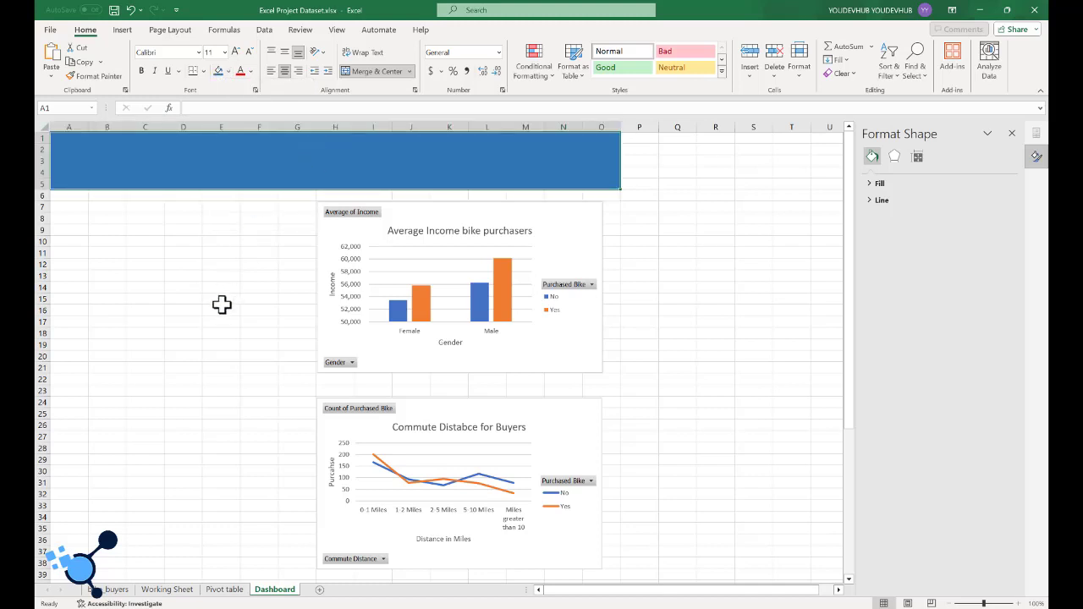
- Enter the title "Bike Sales Dashboard" in the merged banner cell and color its text white
double_click(247, 170)
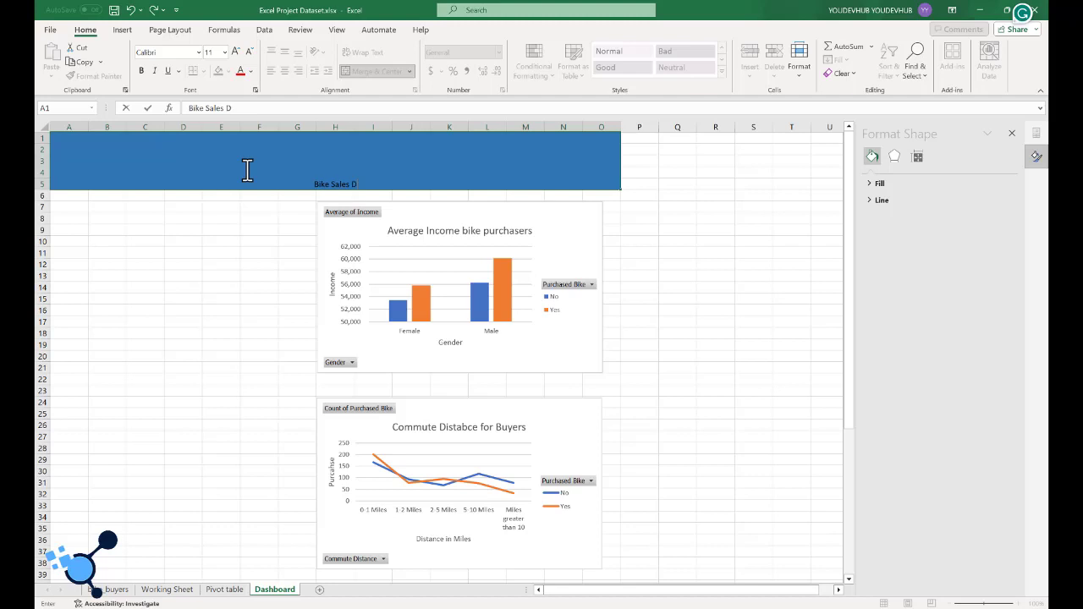
type("oard")
key("ctrl+a")
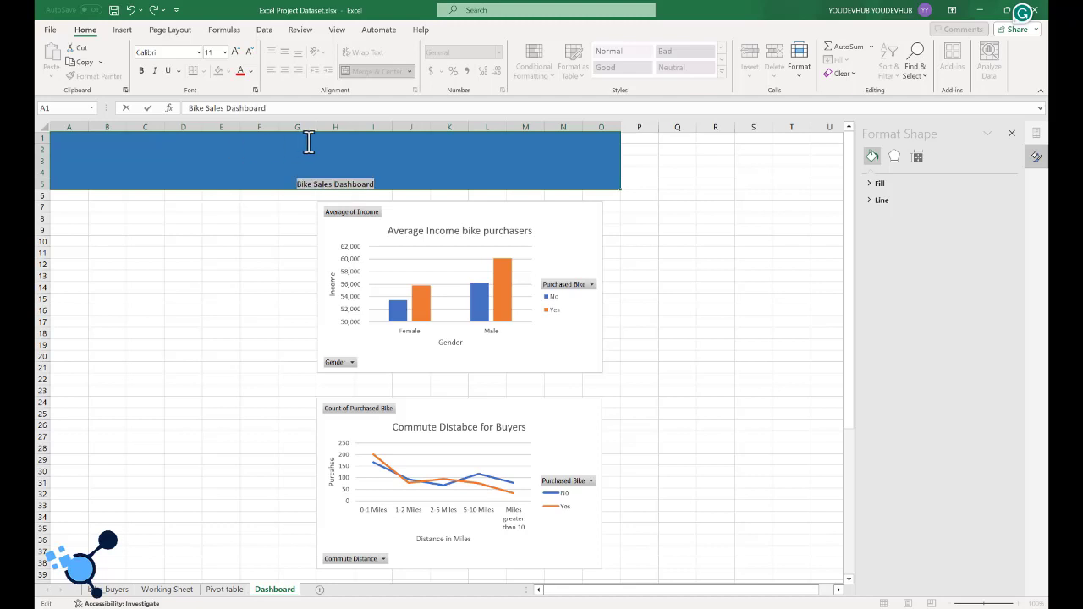
left_click(249, 72)
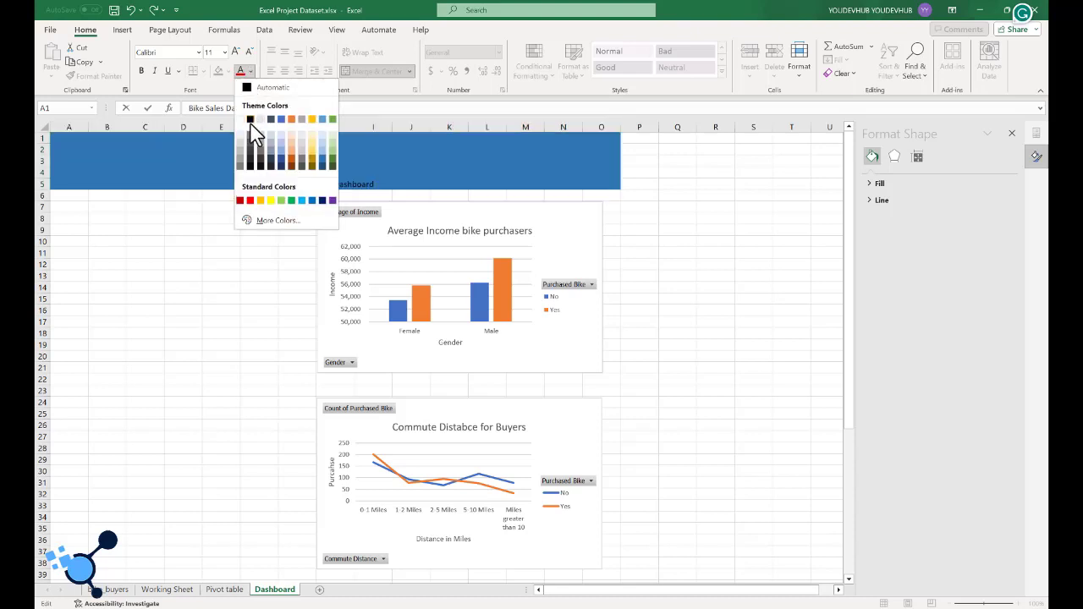
left_click(246, 120)
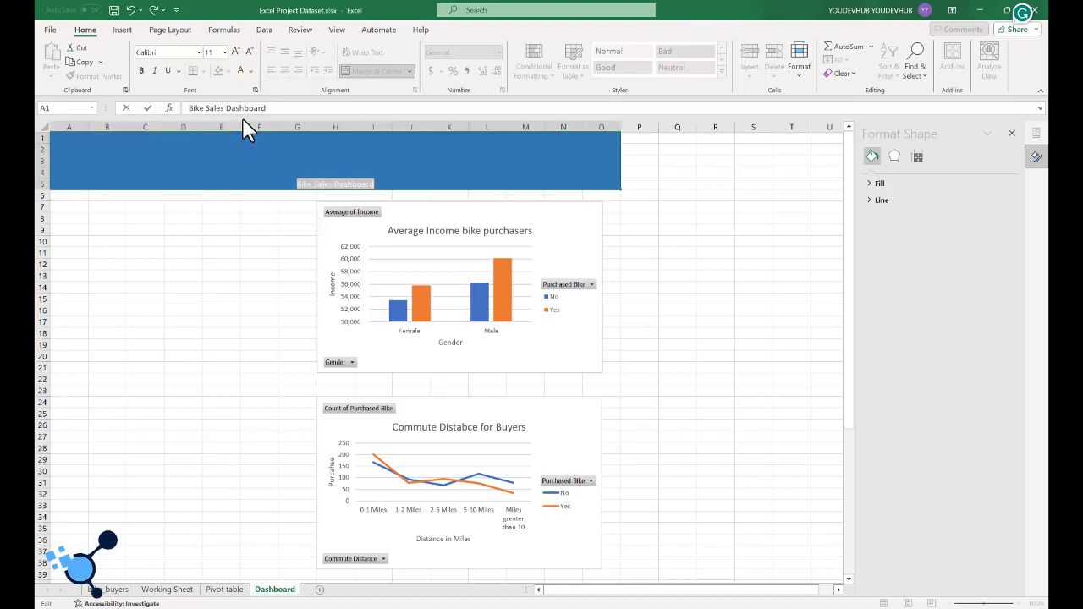
- Set the font size of the Bike Sales Dashboard title to 48 and finish editing the cell
left_click(236, 53)
left_click(236, 52)
left_click(236, 52)
left_click(236, 52)
left_click(236, 53)
left_click(236, 53)
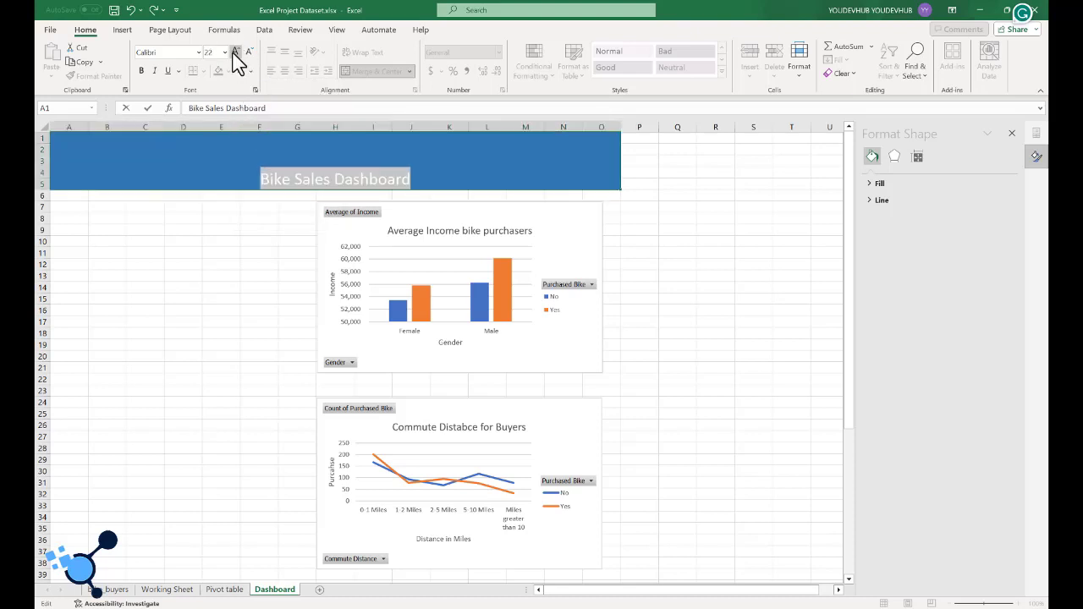
left_click(236, 52)
left_click(236, 52)
left_click(236, 52)
left_click(236, 52)
left_click(236, 52)
left_click(236, 52)
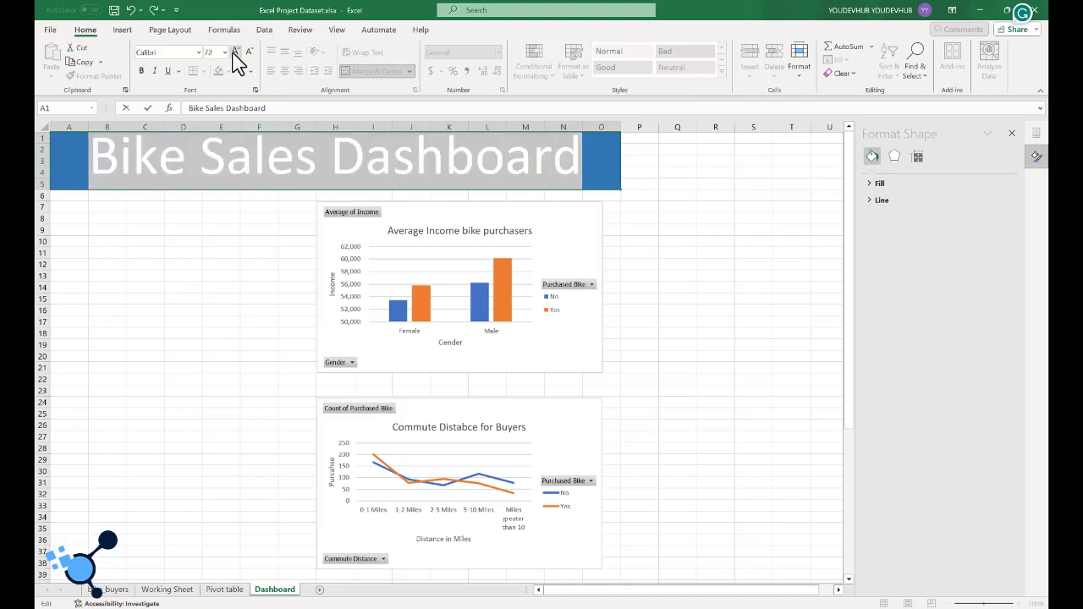
left_click(247, 53)
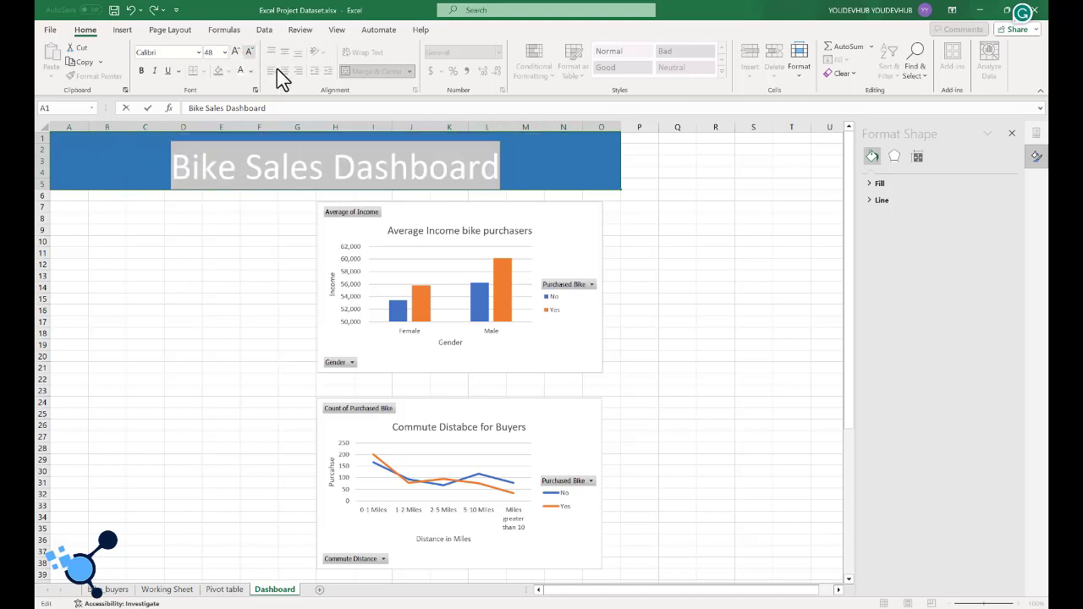
left_click(660, 182)
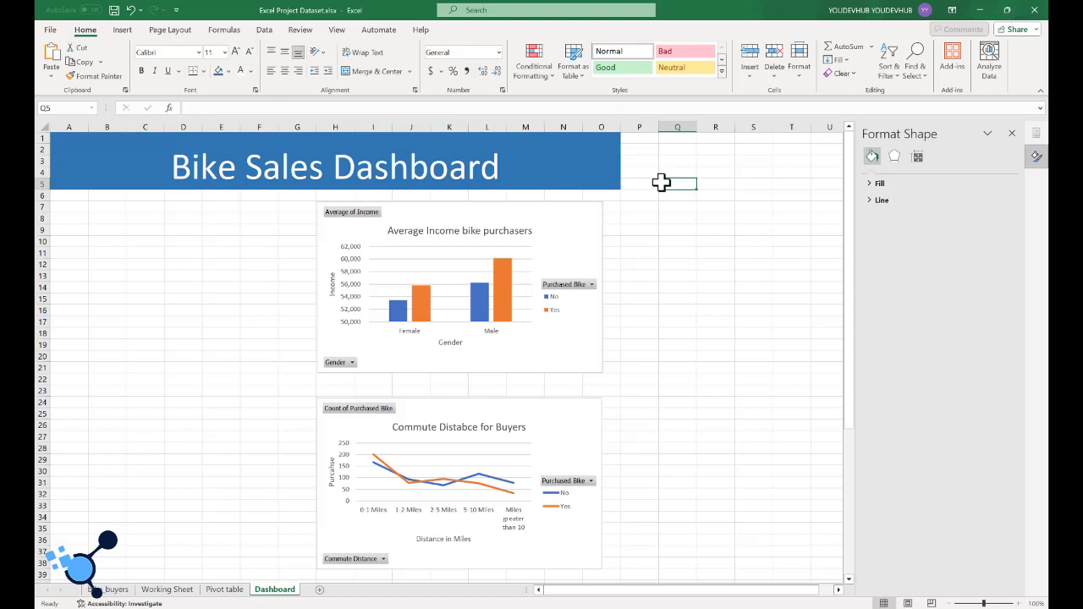
- Place a smaller income chart under the banner starting at column E and move the commute distance chart directly beneath it
left_click_drag(536, 212, 415, 200)
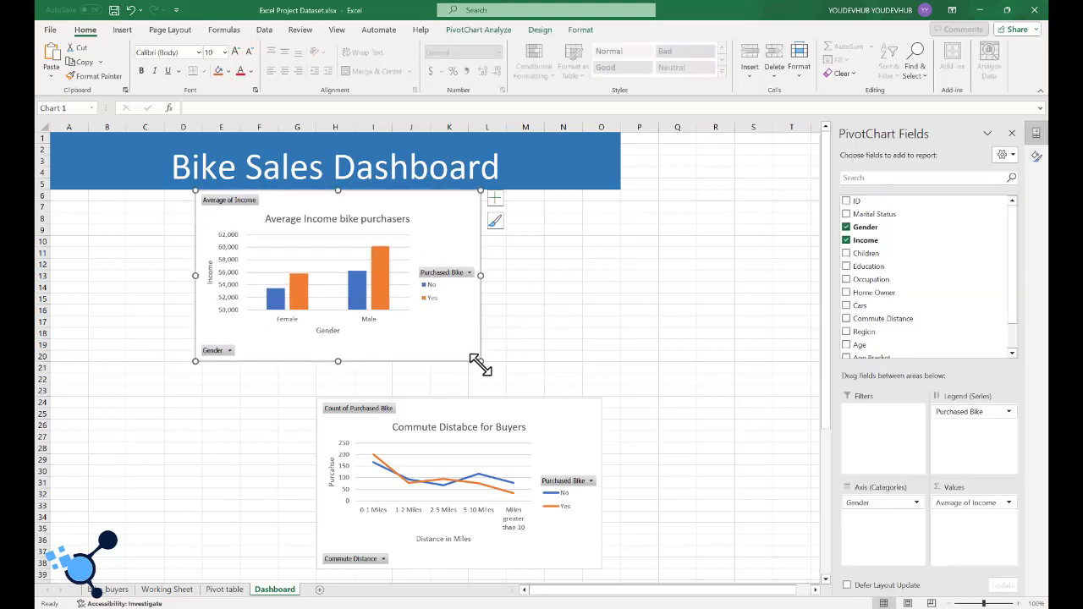
left_click_drag(480, 364, 426, 342)
scroll(536, 398, "down", 5)
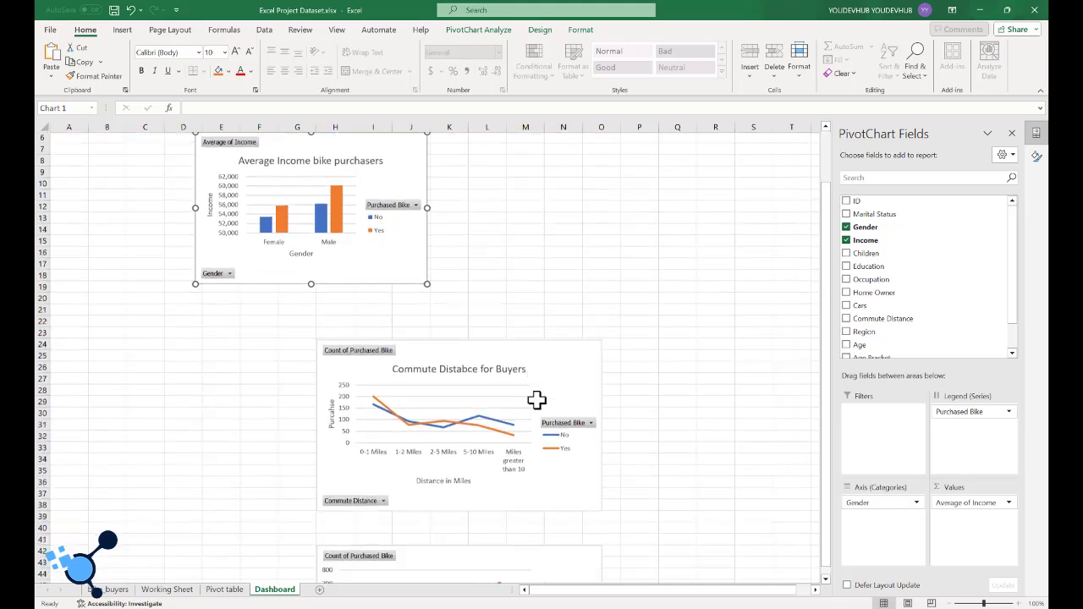
scroll(540, 397, "down", 2)
scroll(540, 397, "up", 3)
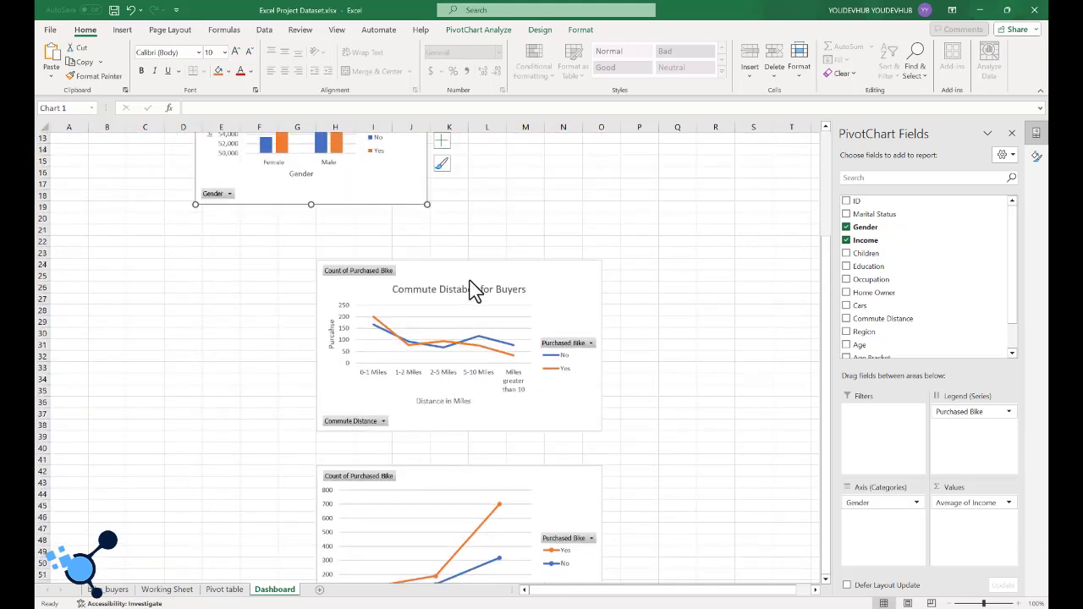
left_click_drag(461, 269, 357, 225)
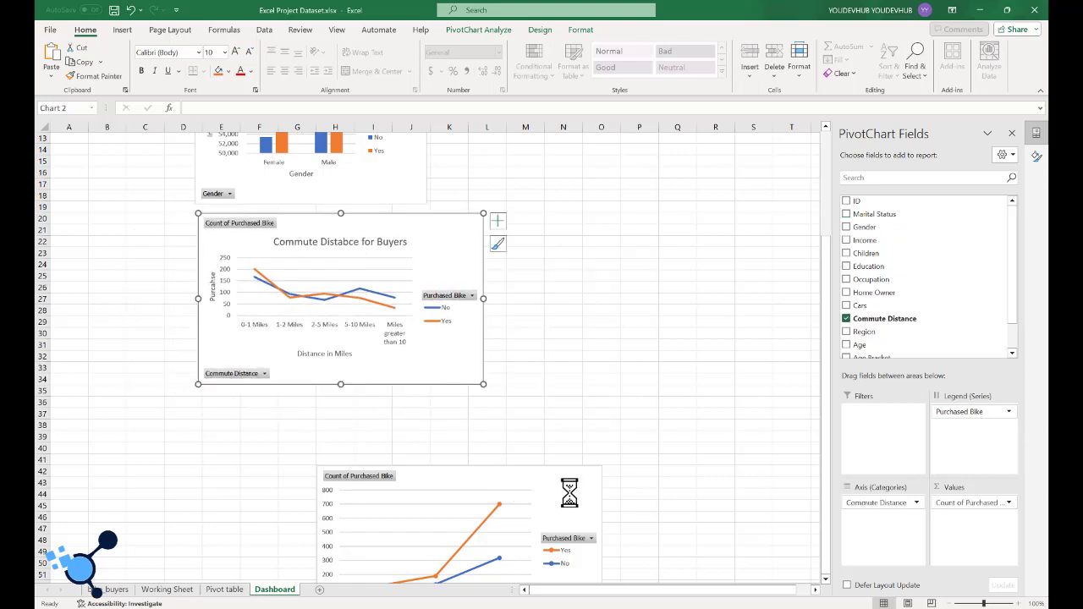
- Move the age bracket chart beside the income chart and resize the two to fit side by side up to column O
scroll(558, 503, "up", 2)
left_click_drag(538, 546, 575, 288)
left_click_drag(653, 375, 586, 345)
left_click_drag(505, 217, 539, 201)
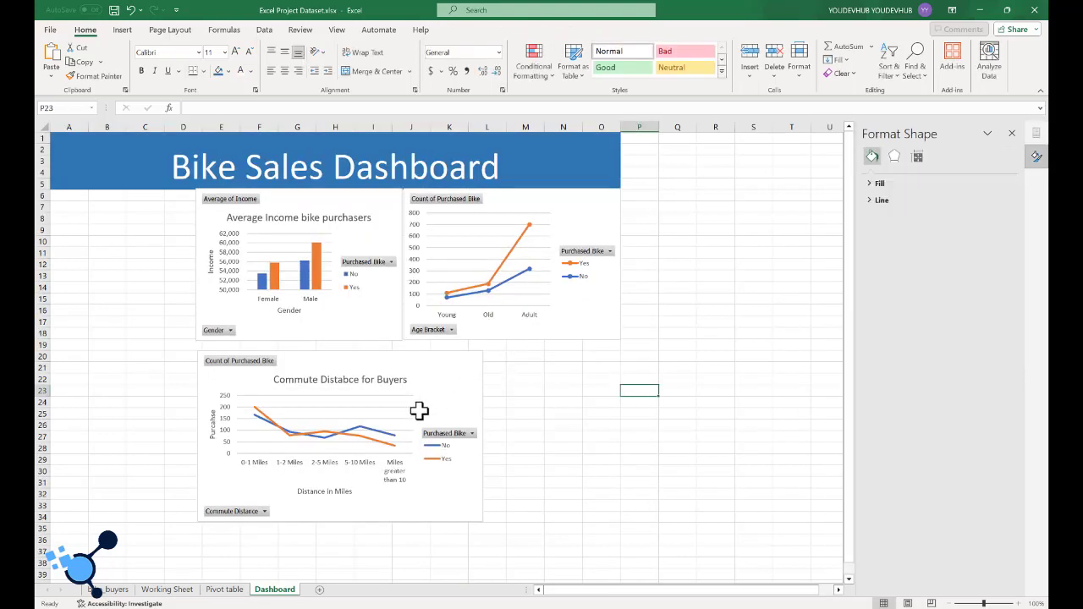
- Widen the commute distance chart so it spans the two charts above, reaching the right edge of column O
left_click(482, 427)
left_click_drag(484, 428, 621, 423)
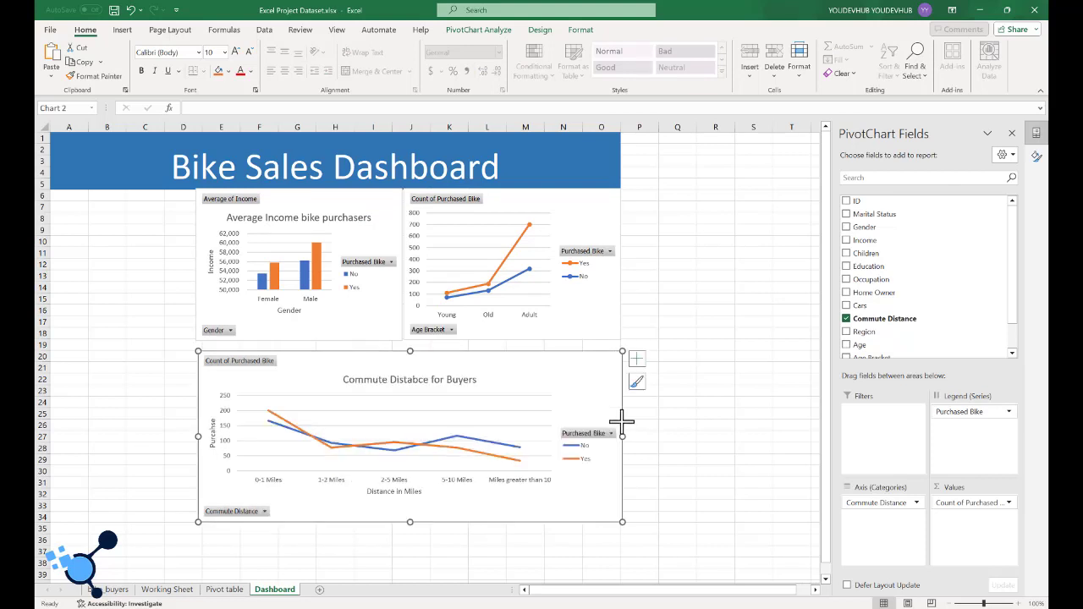
left_click(693, 326)
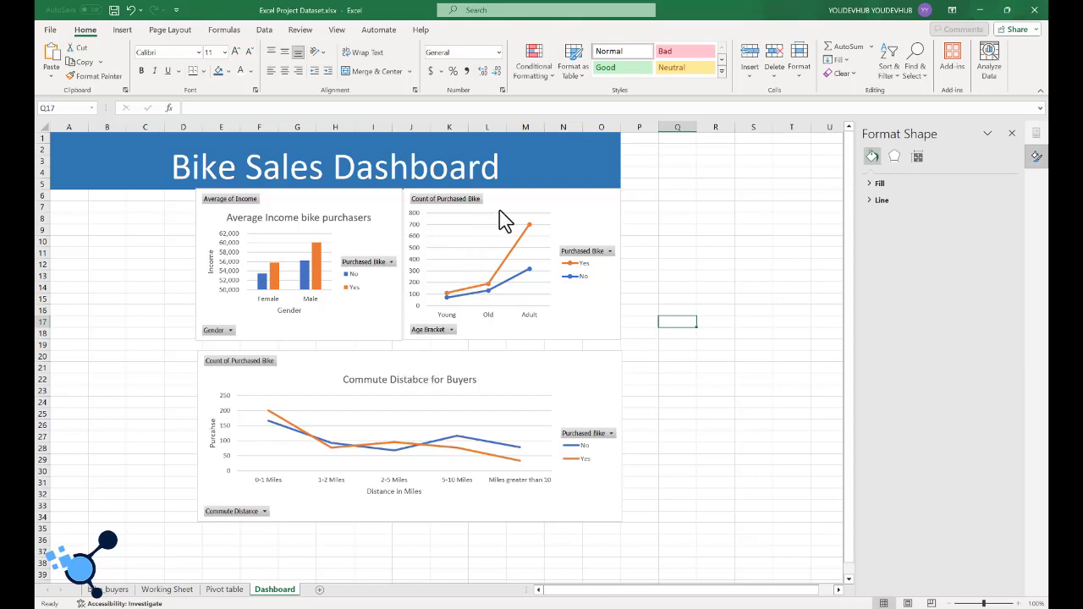
- Shift the commute distance chart up against the two upper charts and fine-tune those two charts' positions under the banner
left_click_drag(416, 358, 413, 351)
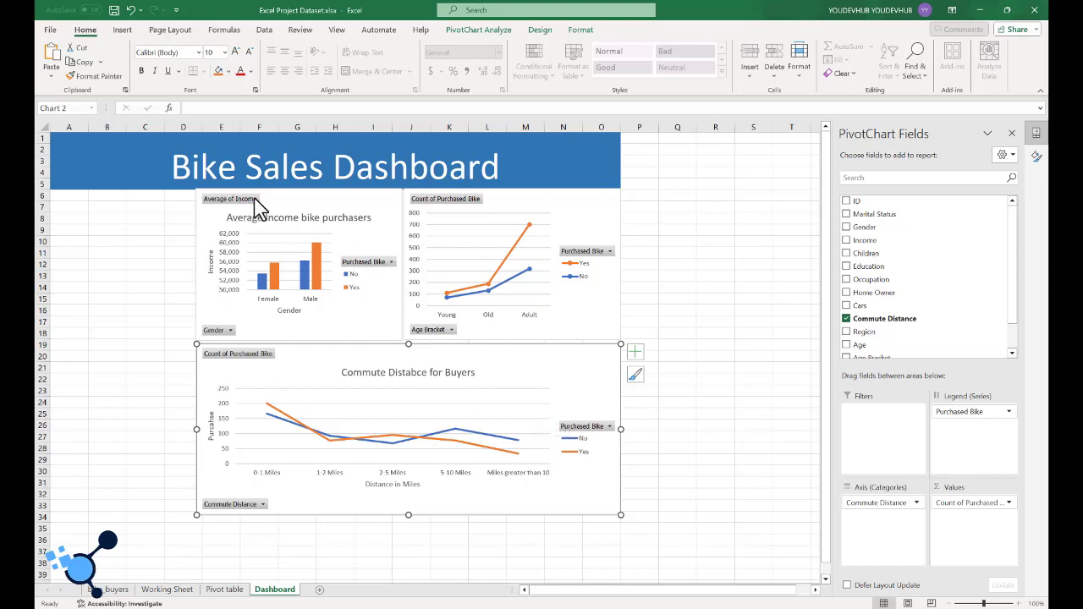
left_click_drag(269, 198, 267, 198)
left_click_drag(526, 194, 527, 193)
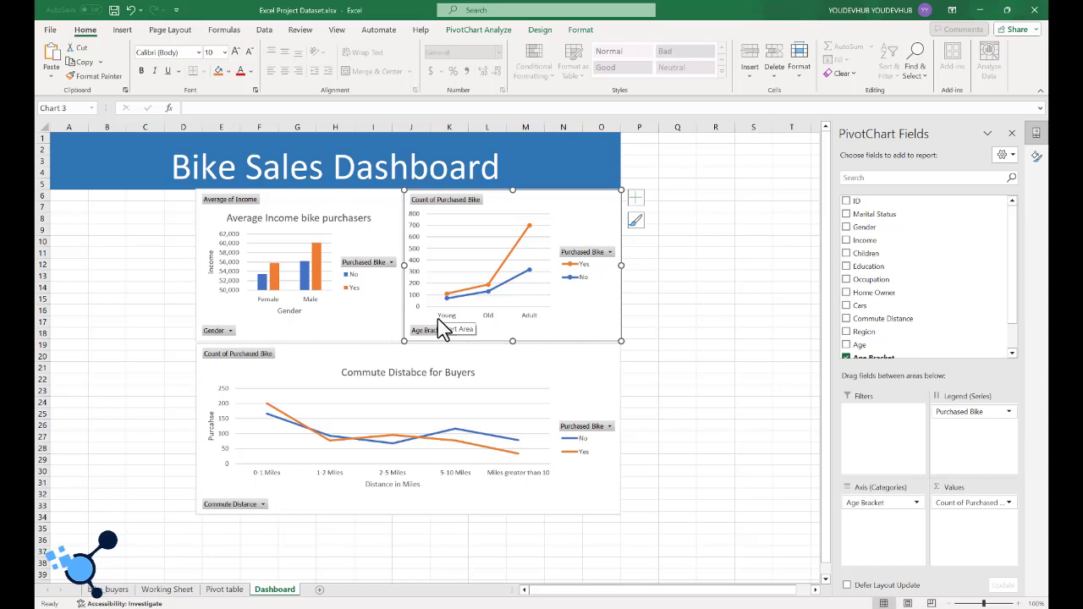
left_click(676, 195)
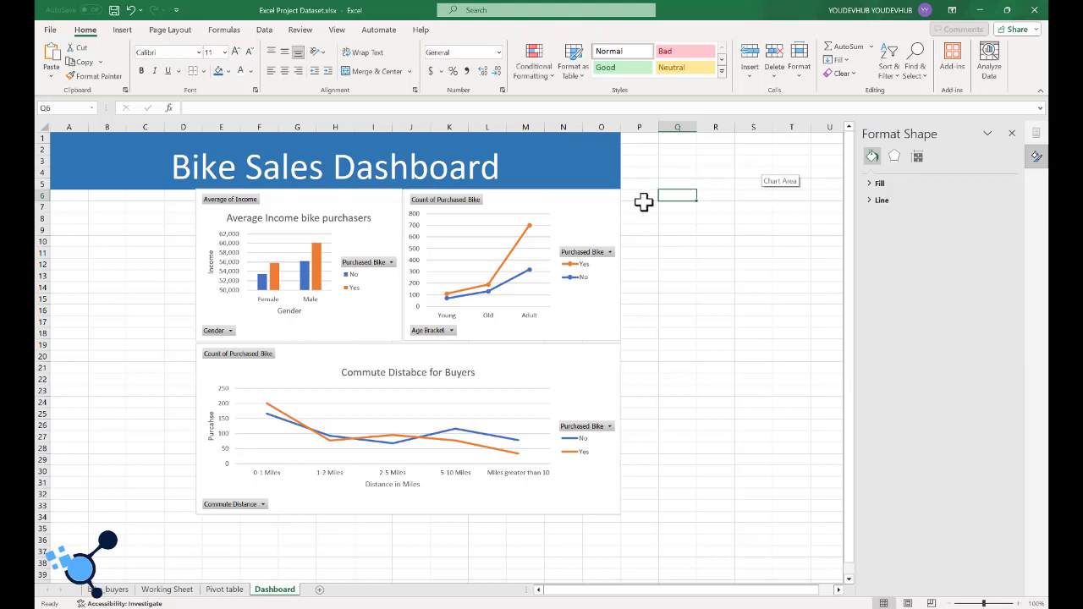
- Try to left-align all three dashboard charts, and undo the alignment
scroll(653, 254, "down", 1)
left_click(673, 428)
left_click_drag(472, 321, 206, 231)
left_click(790, 217)
left_click(592, 243)
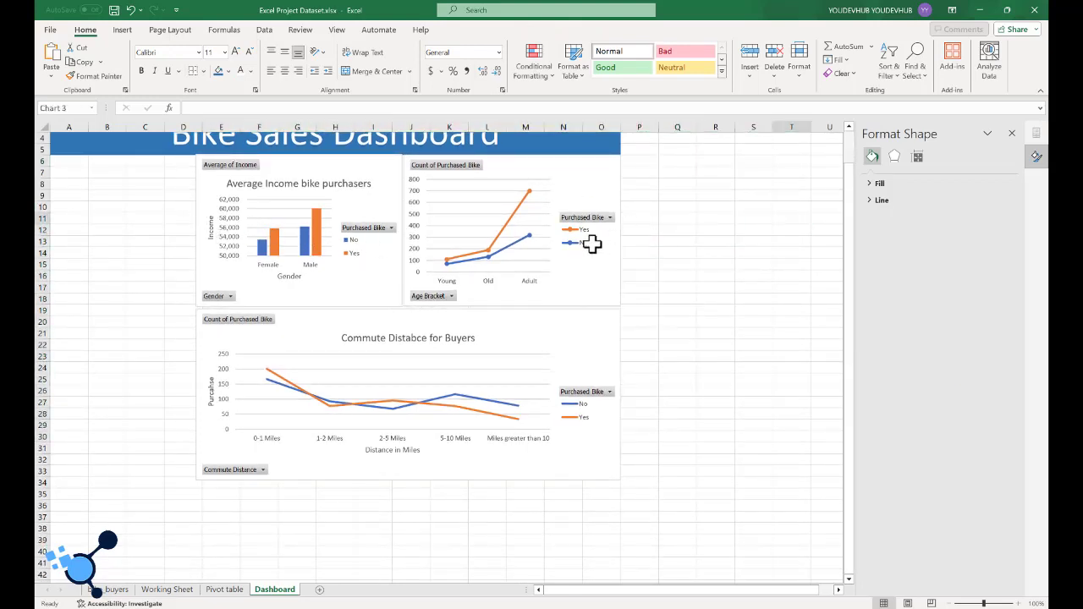
left_click(604, 352)
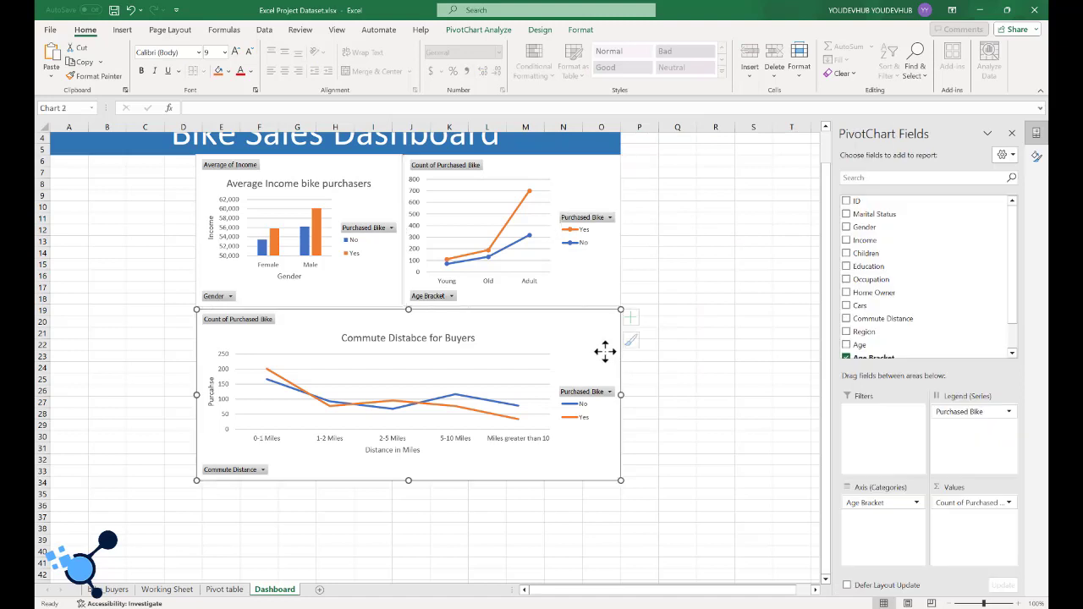
left_click(610, 282, "ctrl")
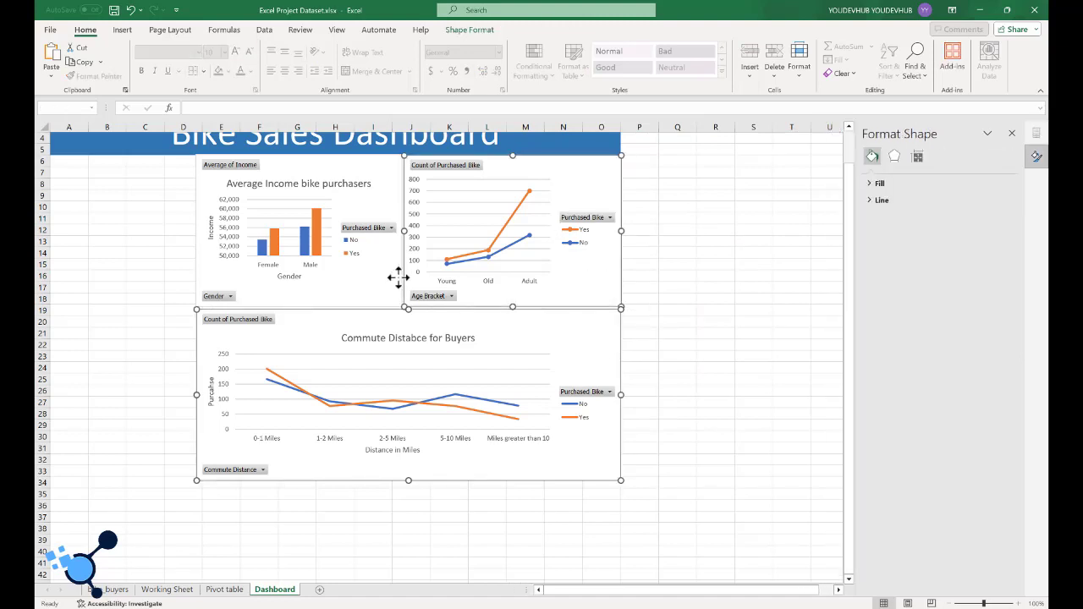
left_click(382, 295, "ctrl")
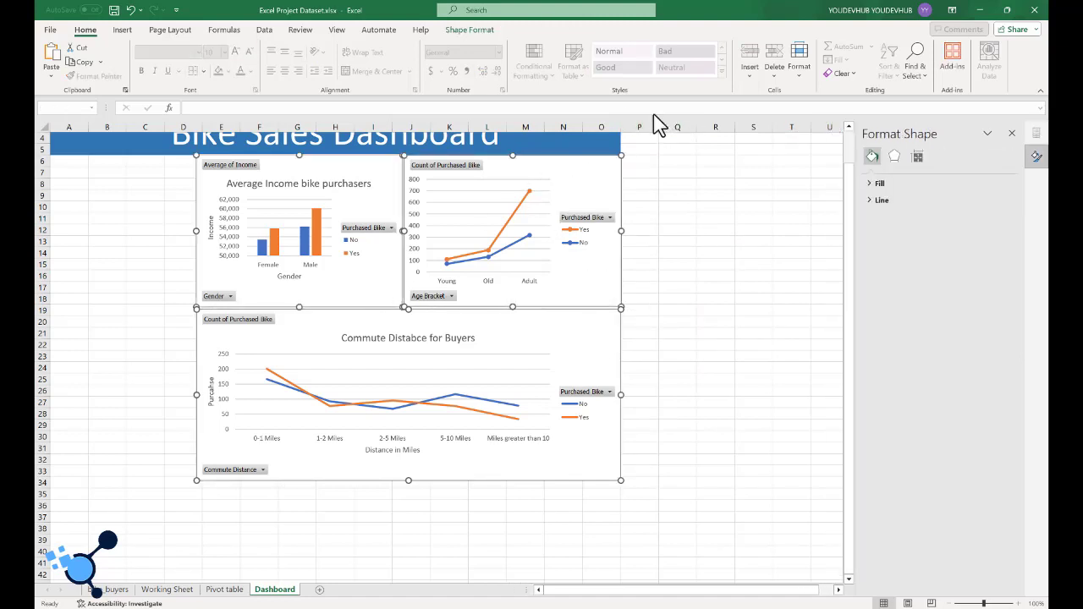
left_click(457, 34)
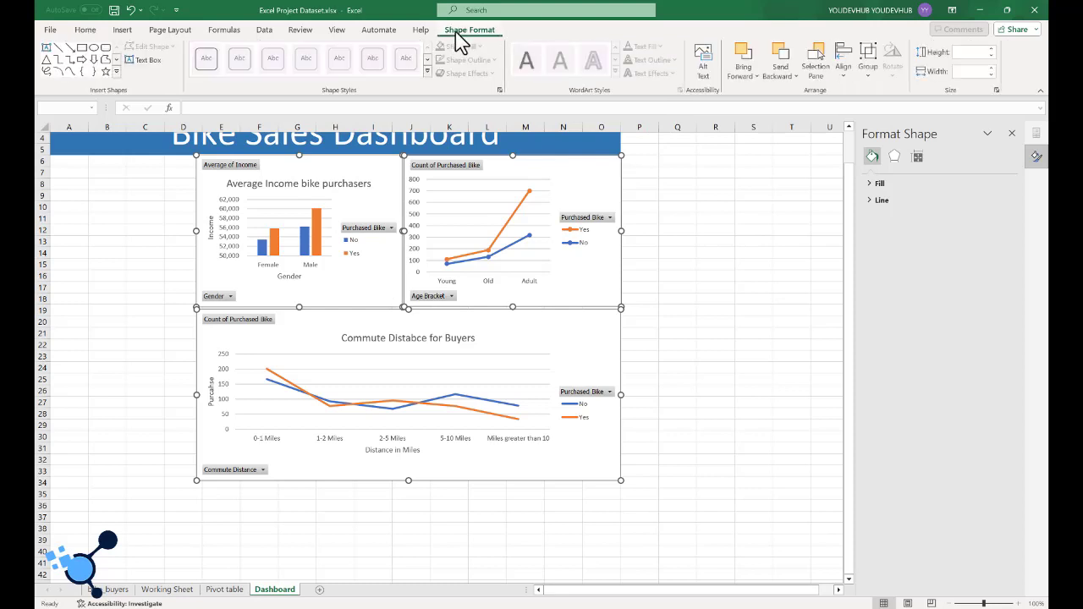
left_click(849, 75)
left_click(859, 95)
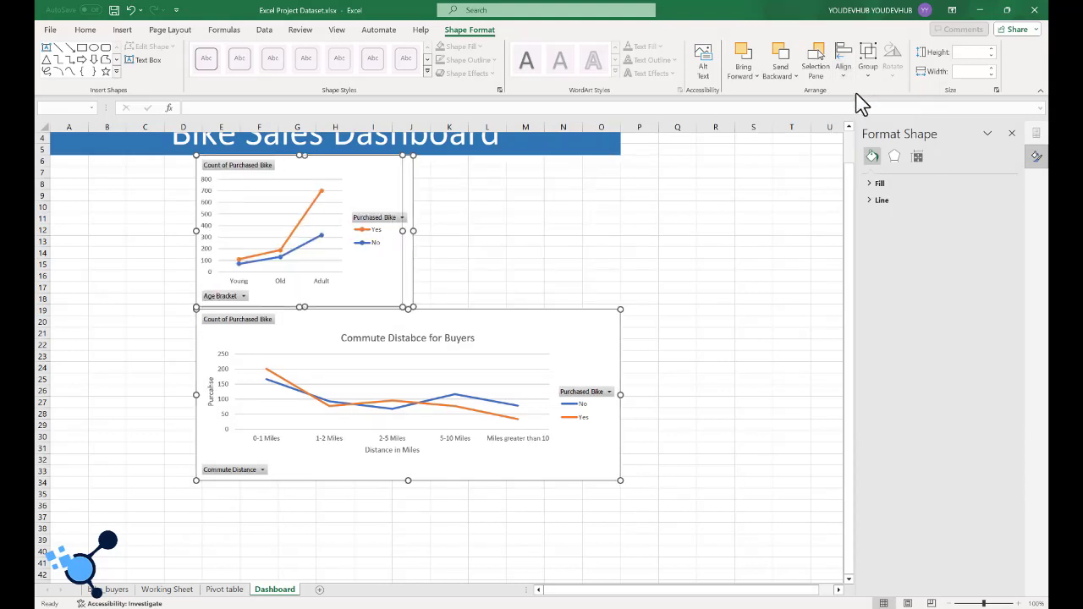
key("ctrl+z")
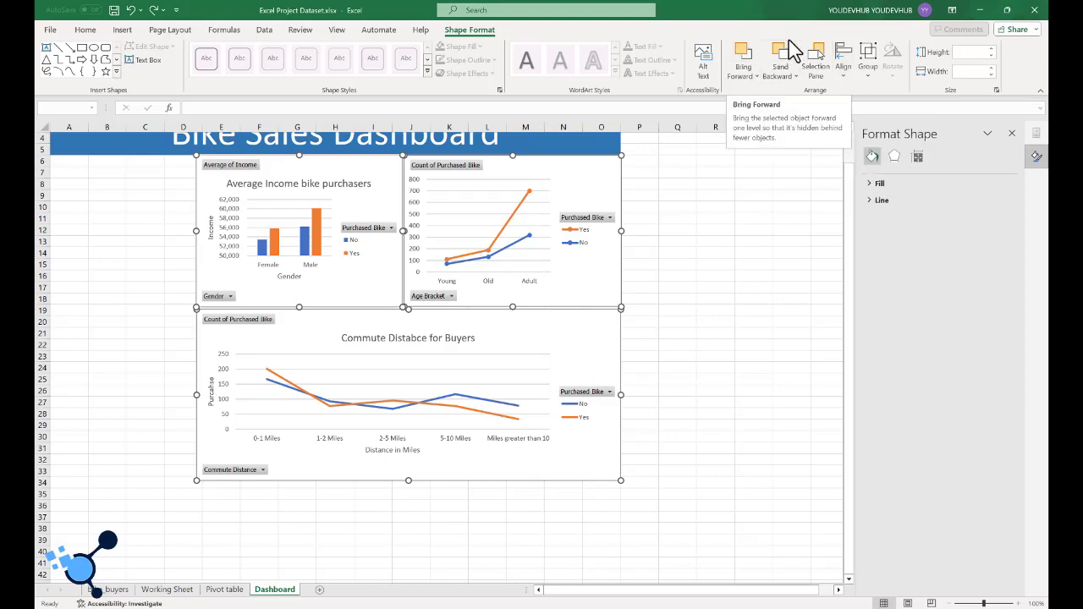
- Align the tops of the three charts and move the commute distance chart back below the other two, at about row 19
left_click(843, 73)
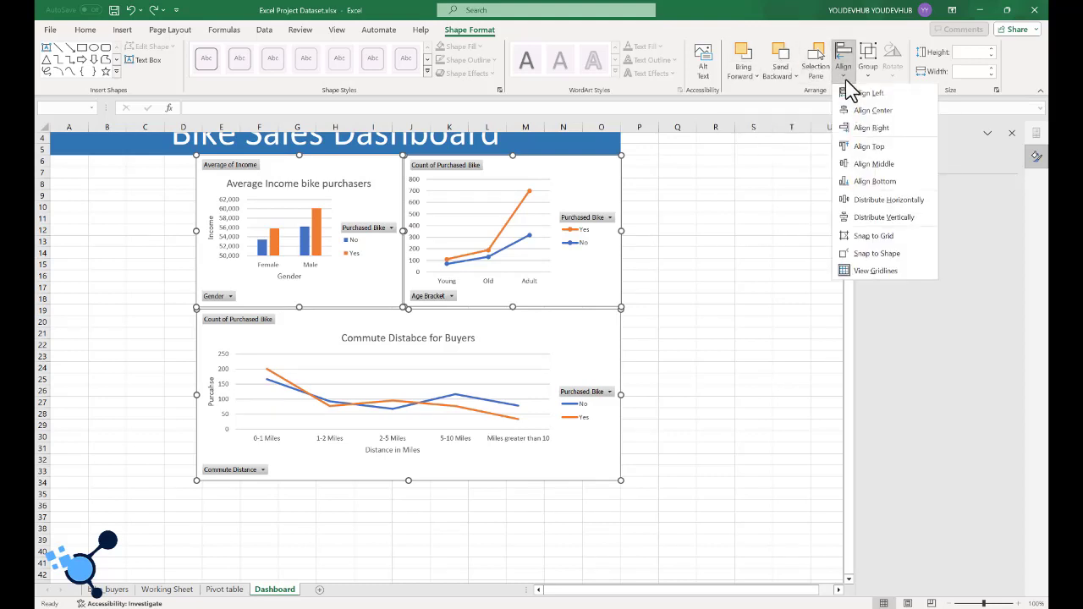
left_click(867, 152)
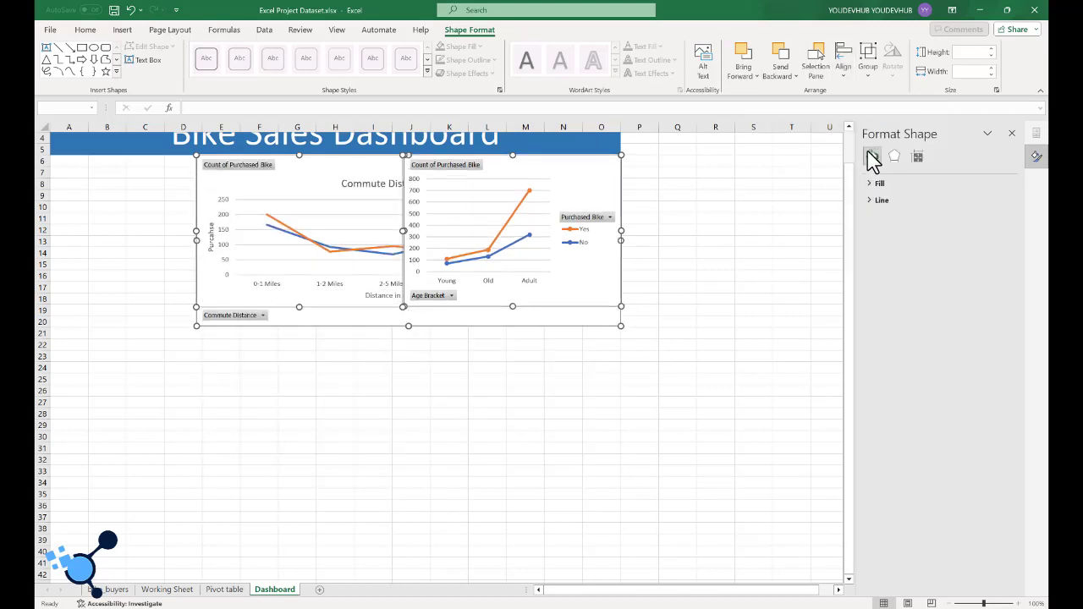
left_click(412, 378)
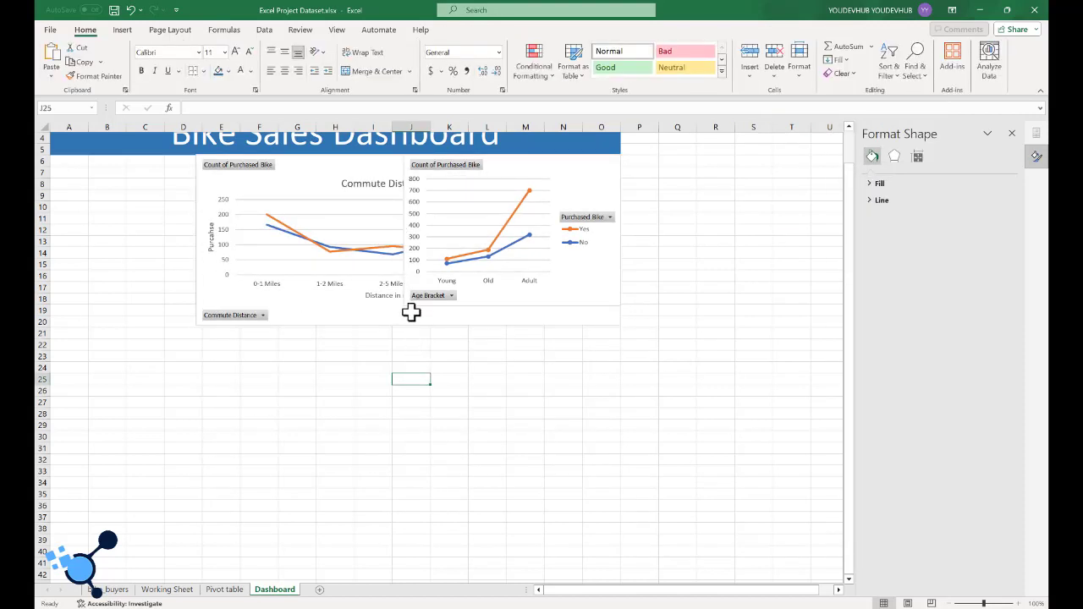
left_click(406, 321)
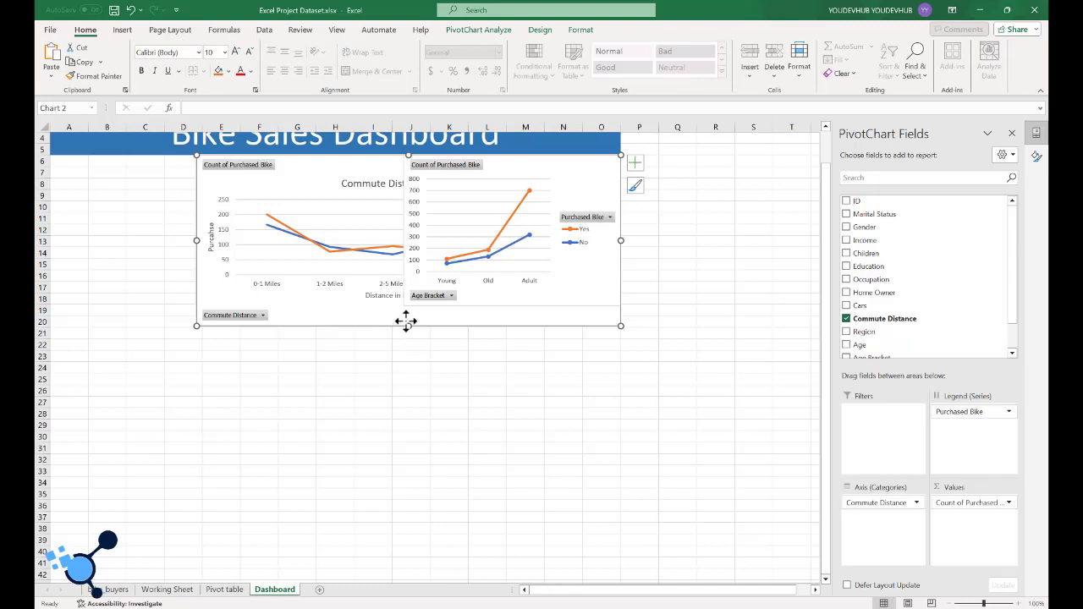
left_click_drag(406, 322, 405, 481)
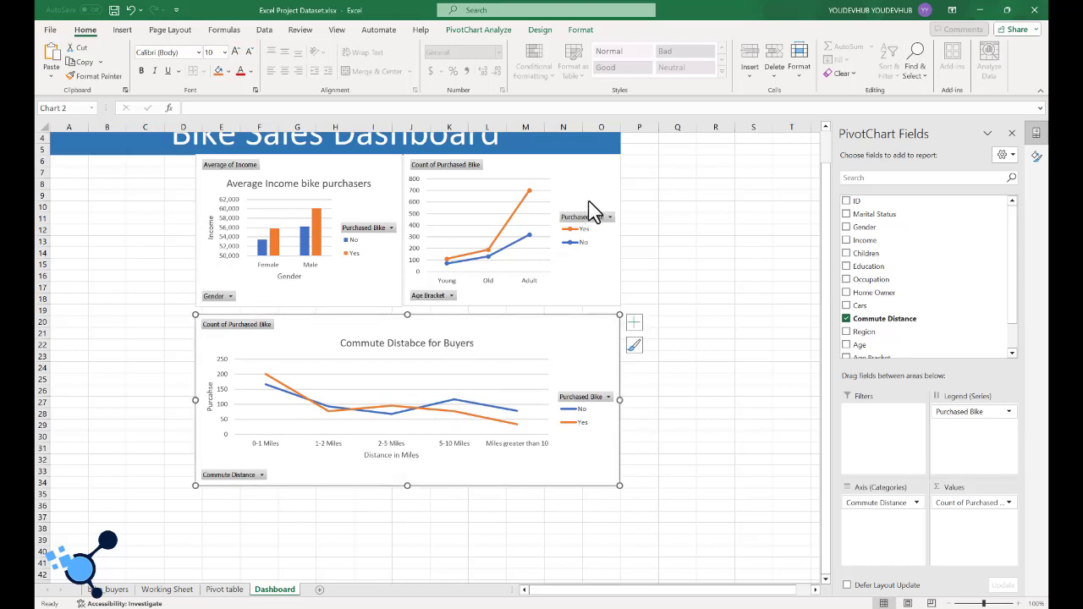
- Try to left-align only the age bracket and commute distance charts, and undo the alignment
left_click(643, 245)
left_click(606, 279)
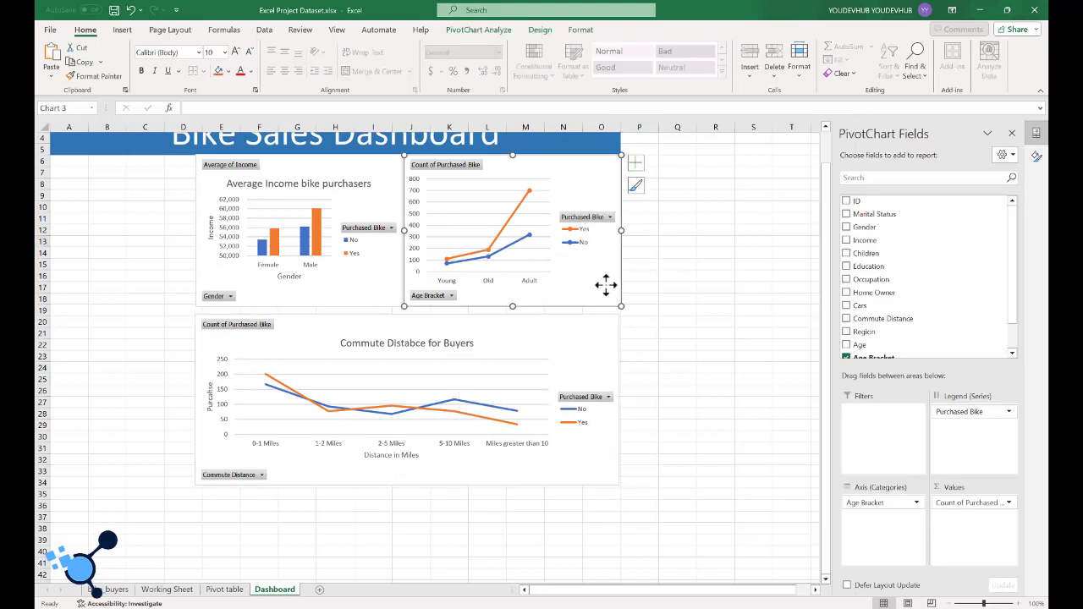
left_click(599, 340, "ctrl")
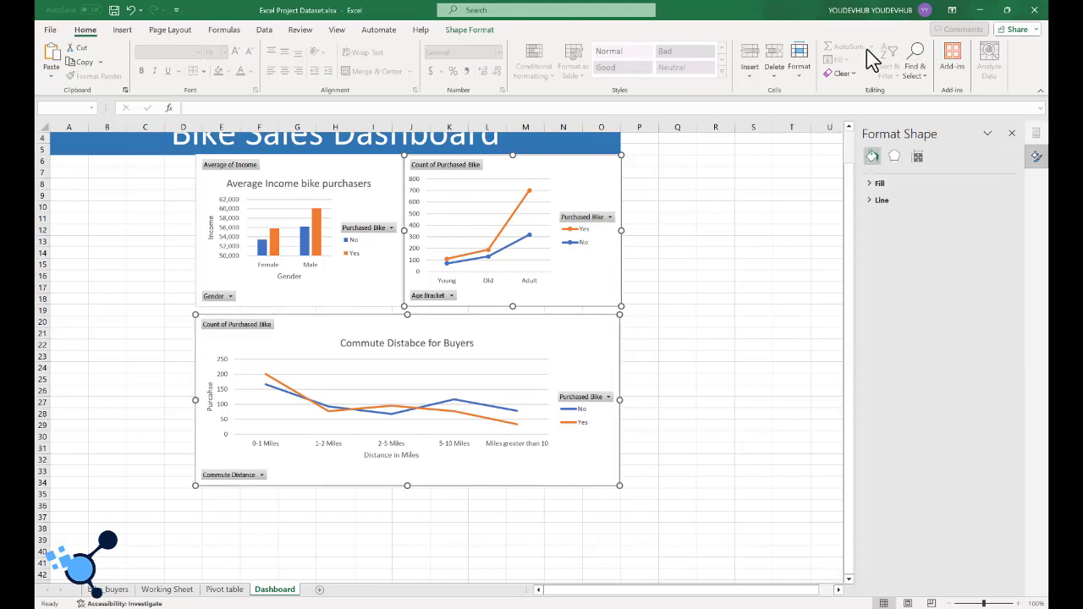
left_click(484, 32)
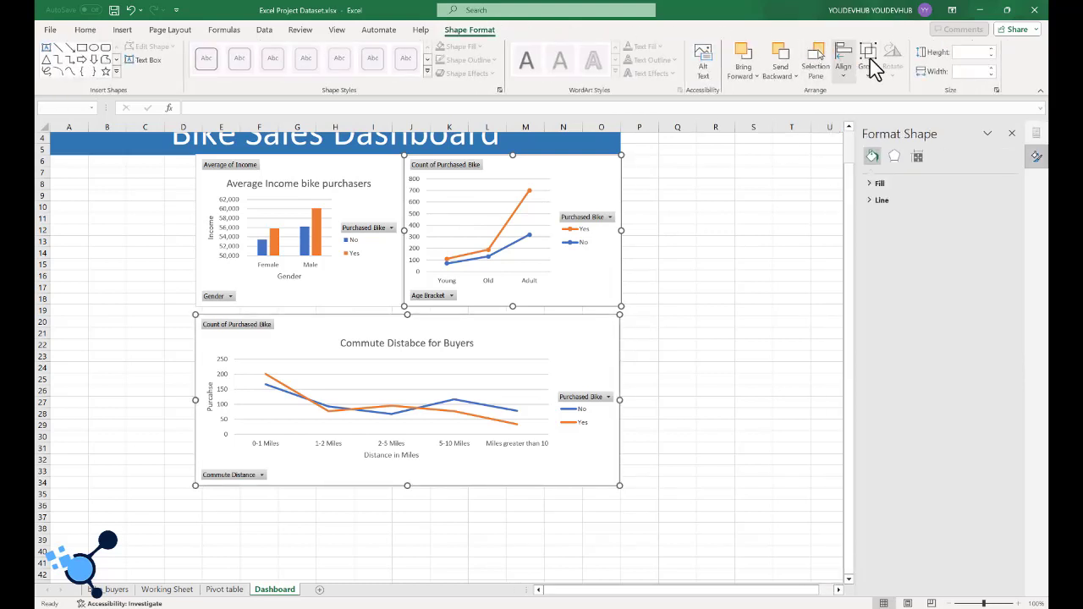
left_click(843, 71)
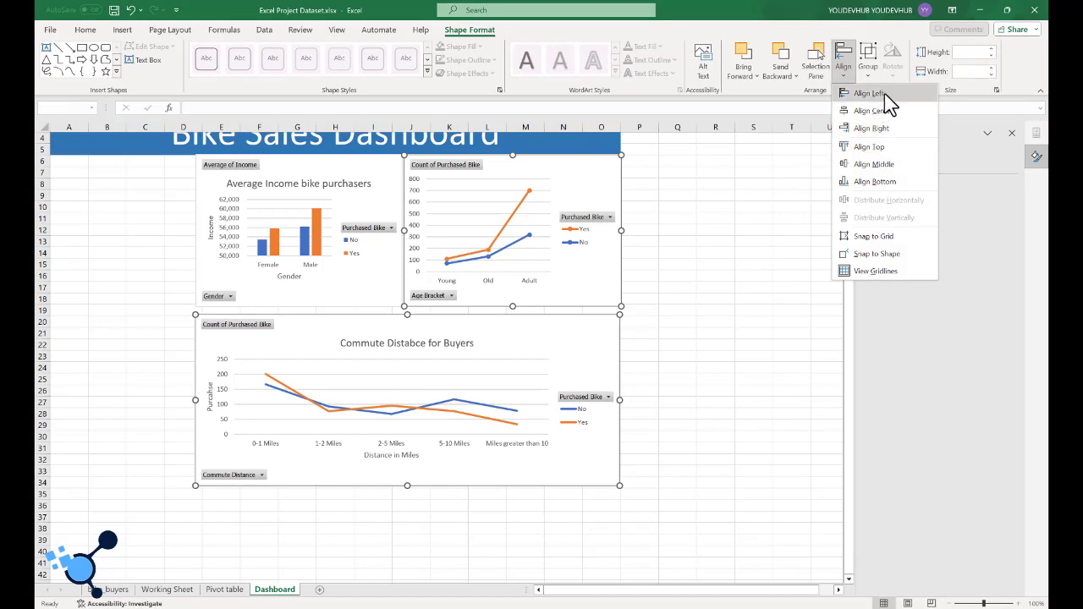
left_click(884, 93)
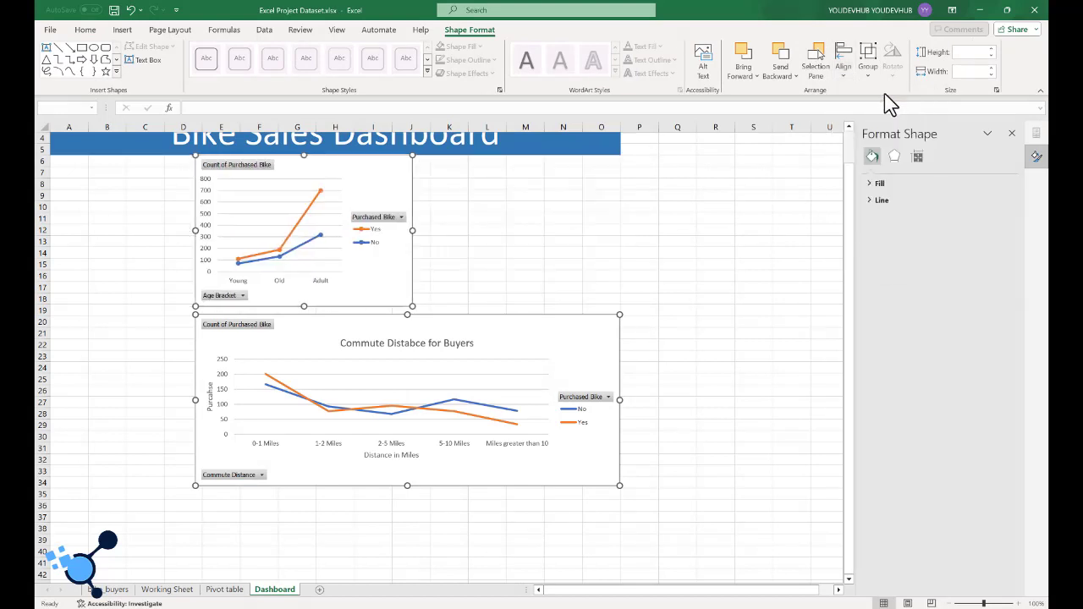
key("ctrl+z")
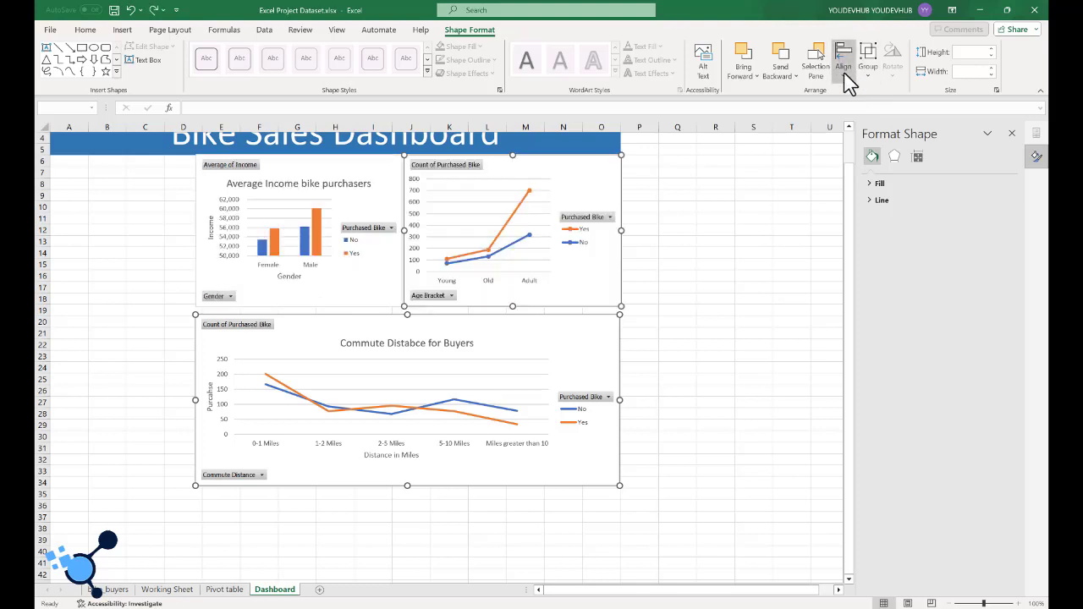
- Align the right edges of the age bracket and commute distance charts
left_click(844, 71)
left_click(871, 146)
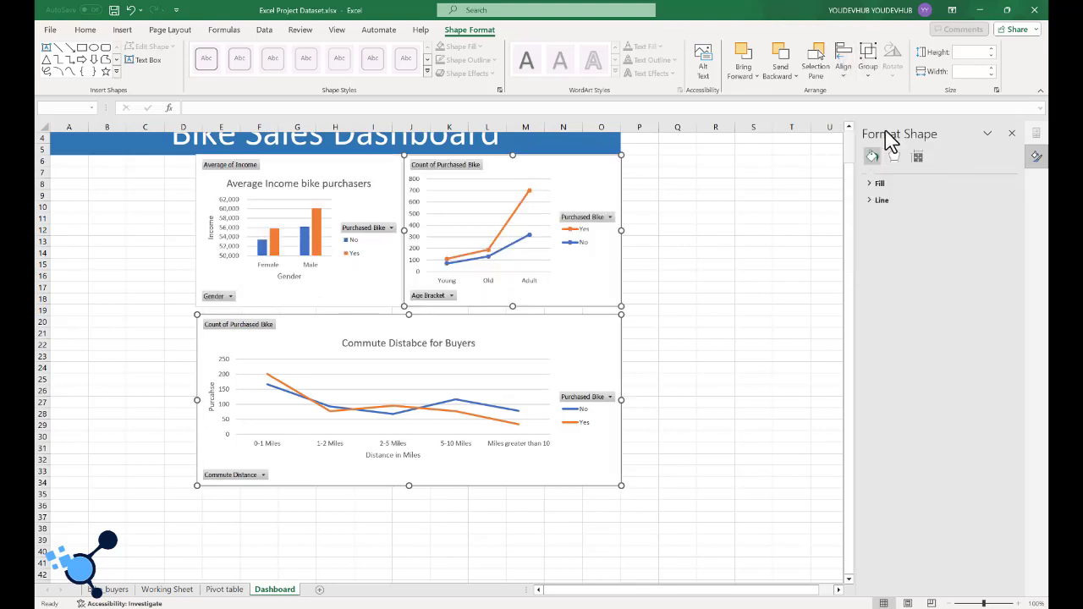
left_click(692, 184)
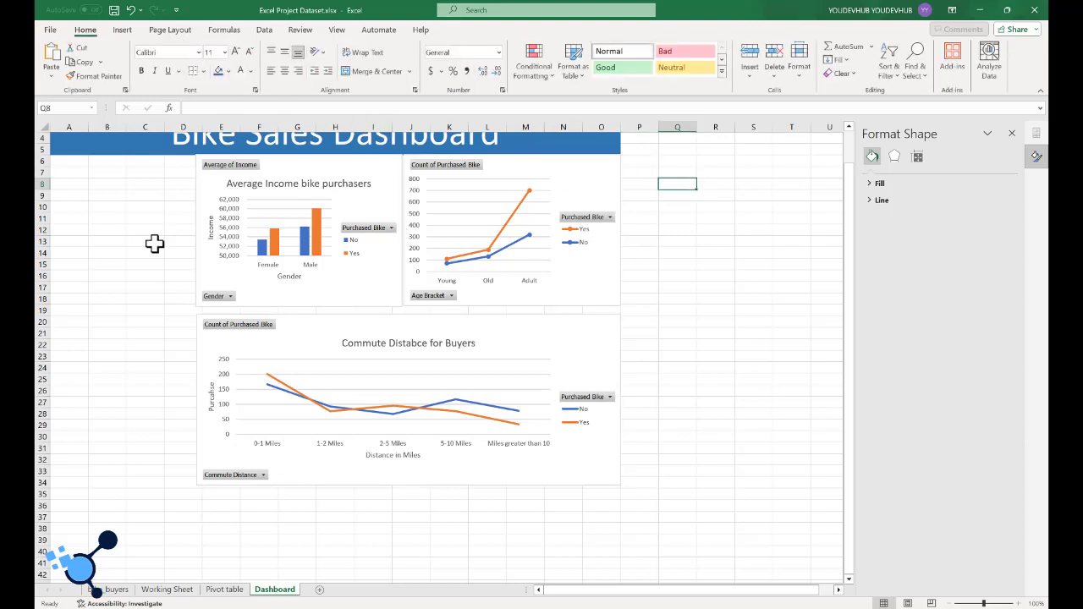
- Insert a Marital Status slicer from the average income chart and fit it below the dashboard title over columns A to C, about 0.97" high
scroll(149, 250, "up", 1)
left_click(133, 277)
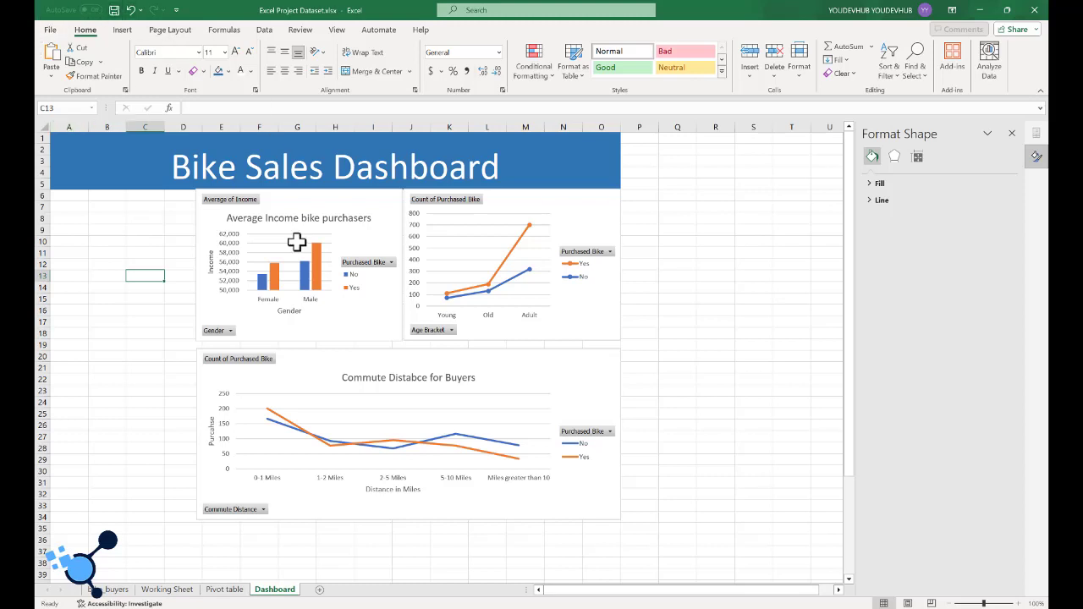
left_click(348, 325)
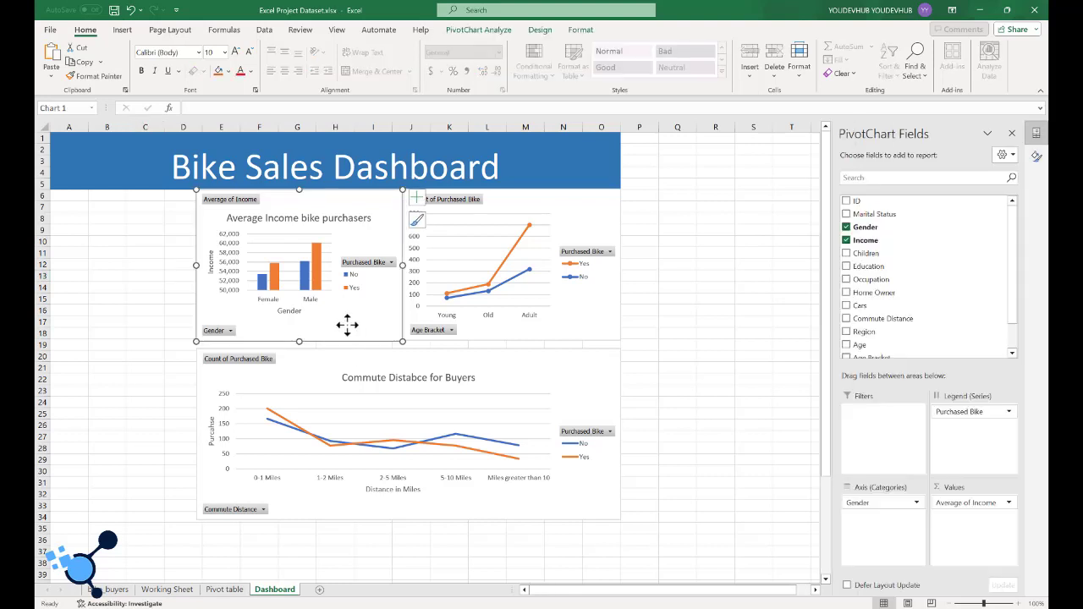
left_click(468, 32)
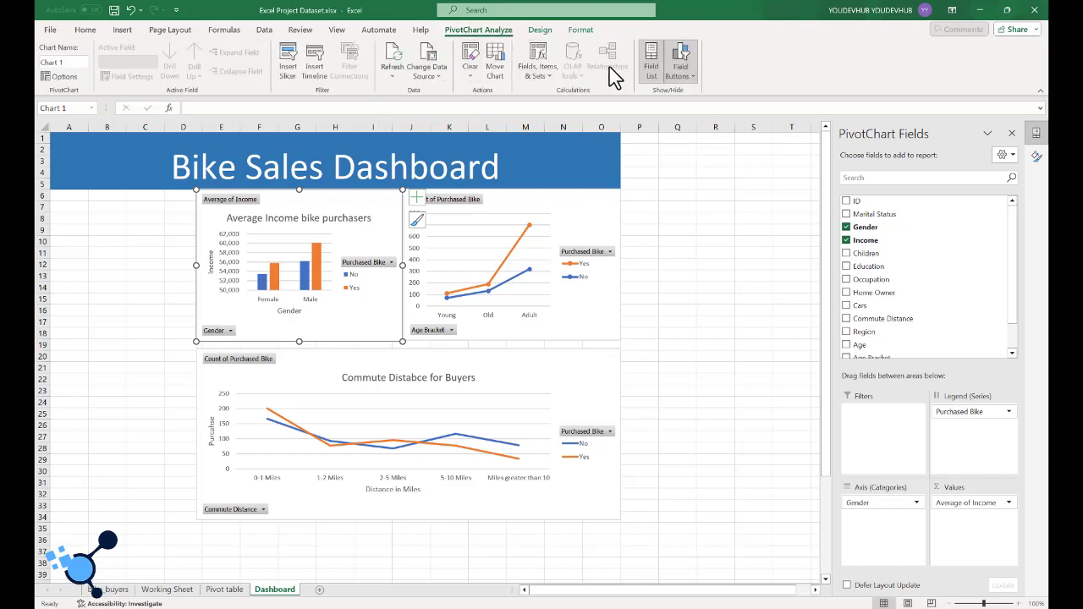
left_click(289, 68)
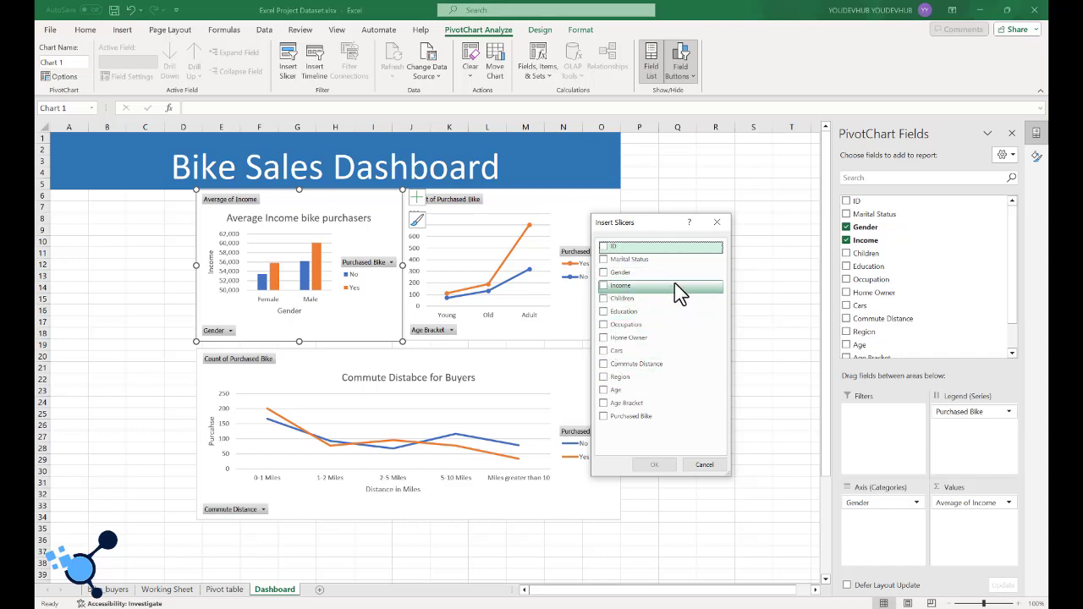
left_click(604, 260)
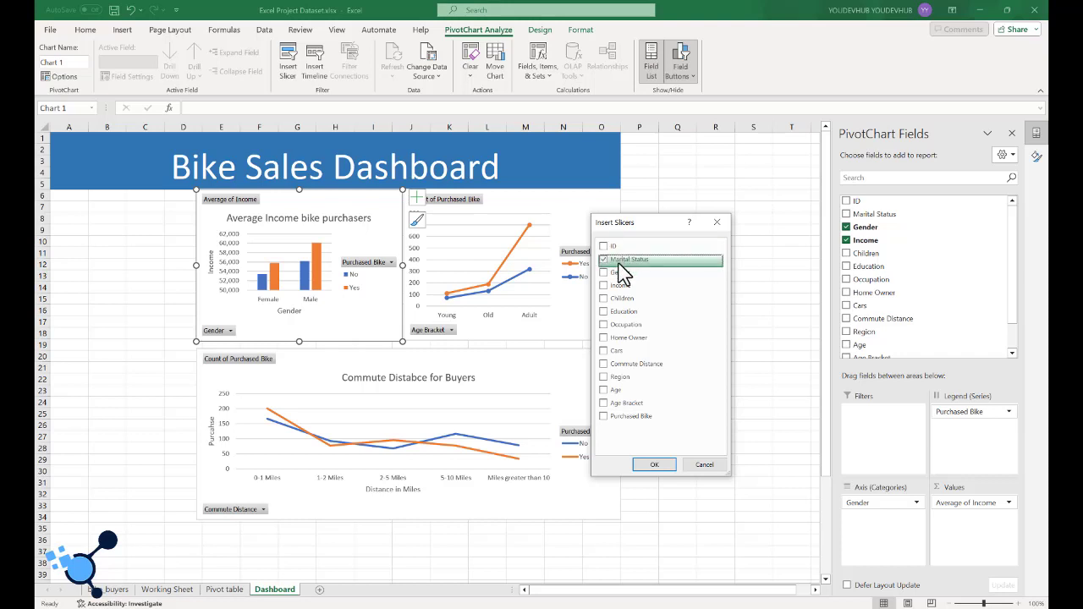
left_click(650, 466)
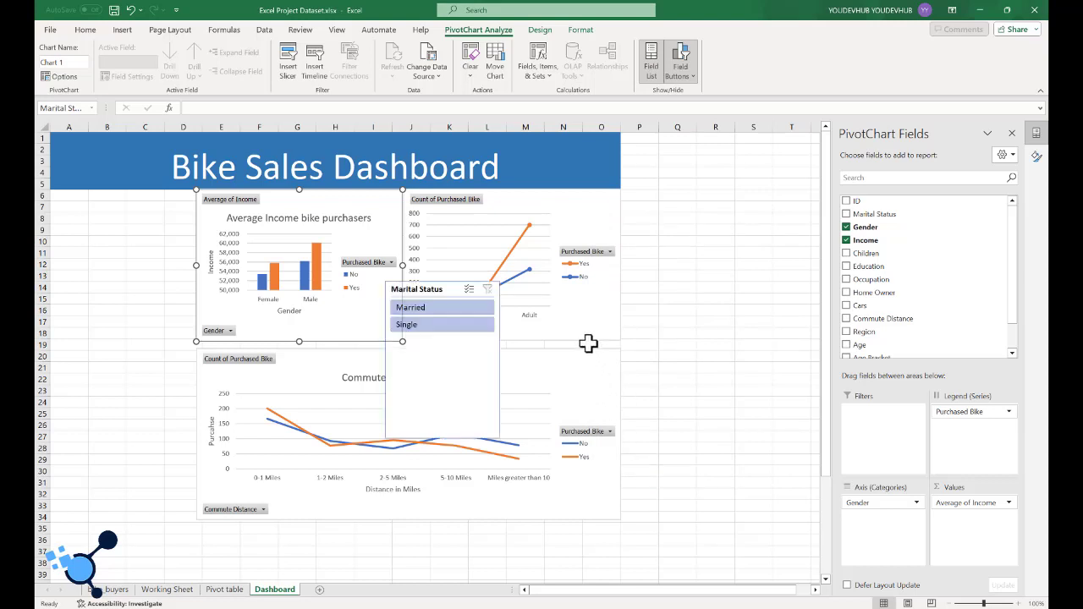
left_click_drag(430, 288, 74, 201)
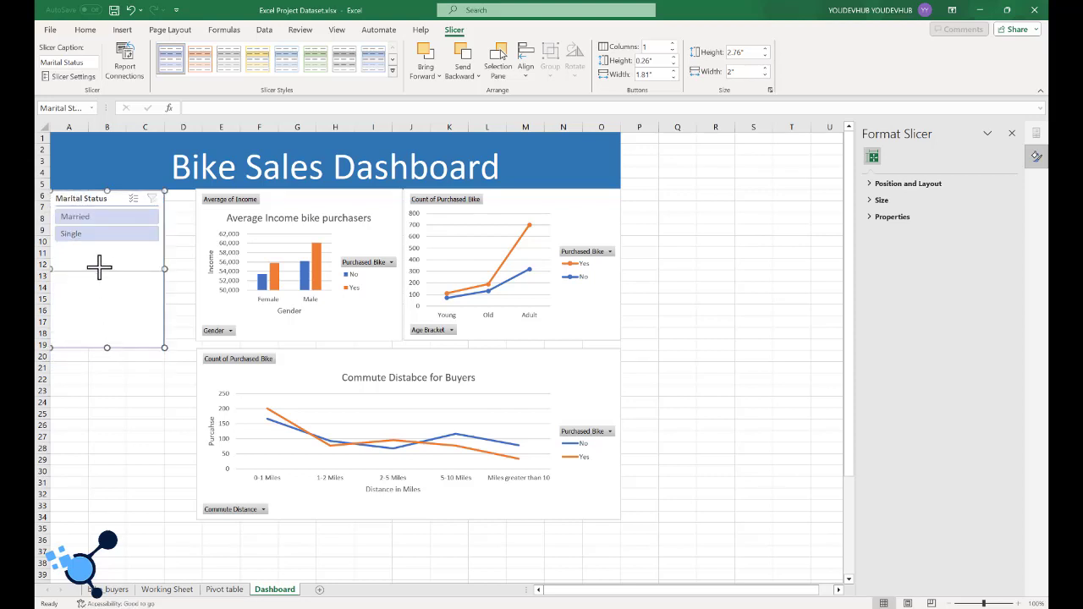
left_click_drag(99, 246, 97, 244)
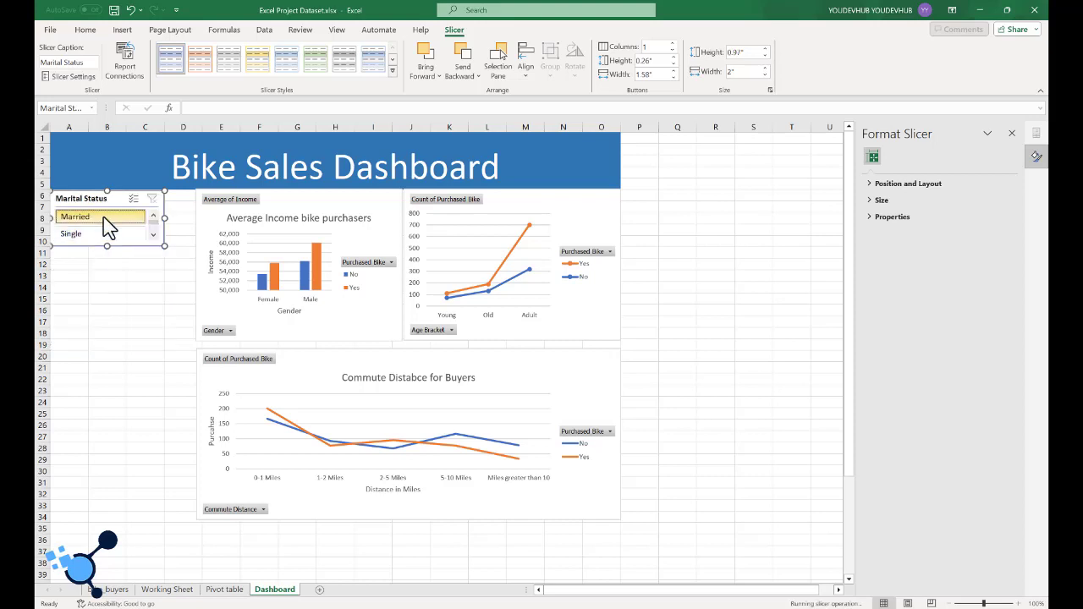
- Switch the Marital Status slicer between Married and Single to check which charts respond
left_click(103, 218)
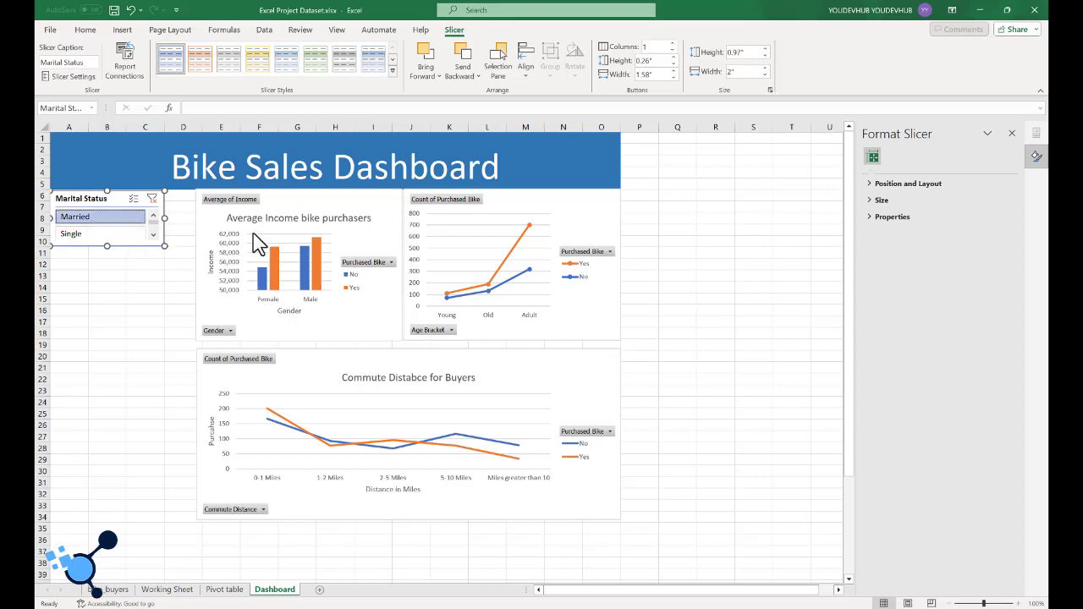
left_click(91, 236)
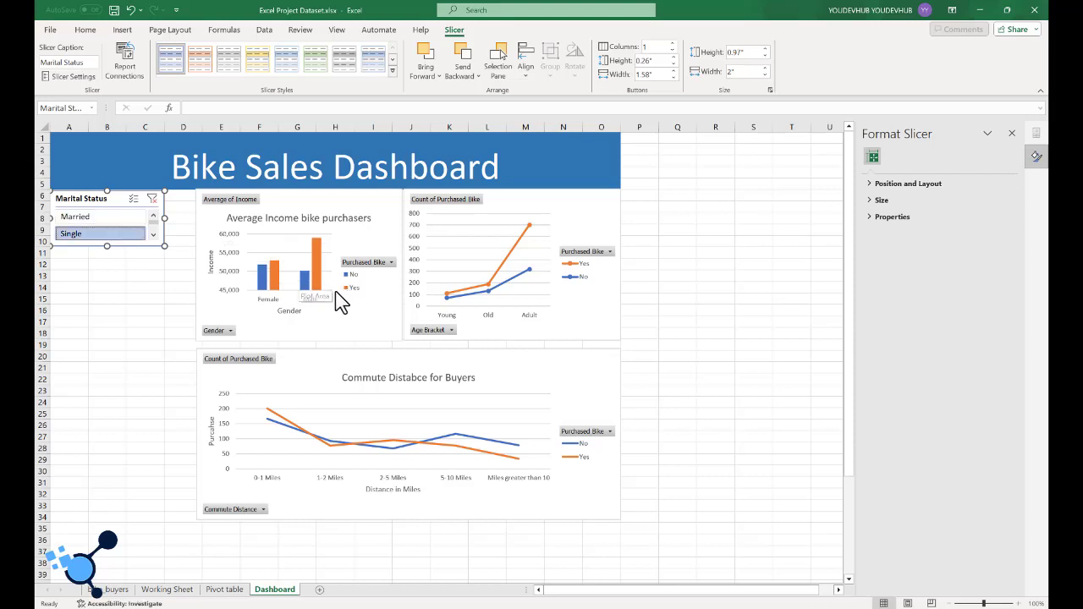
left_click(118, 219)
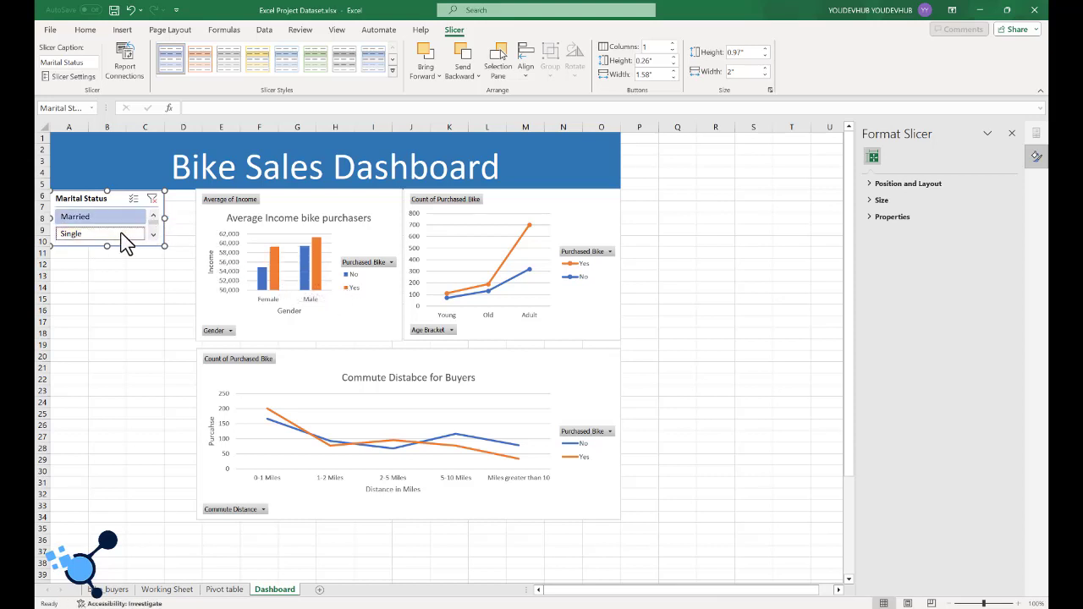
left_click(120, 228)
left_click(119, 221)
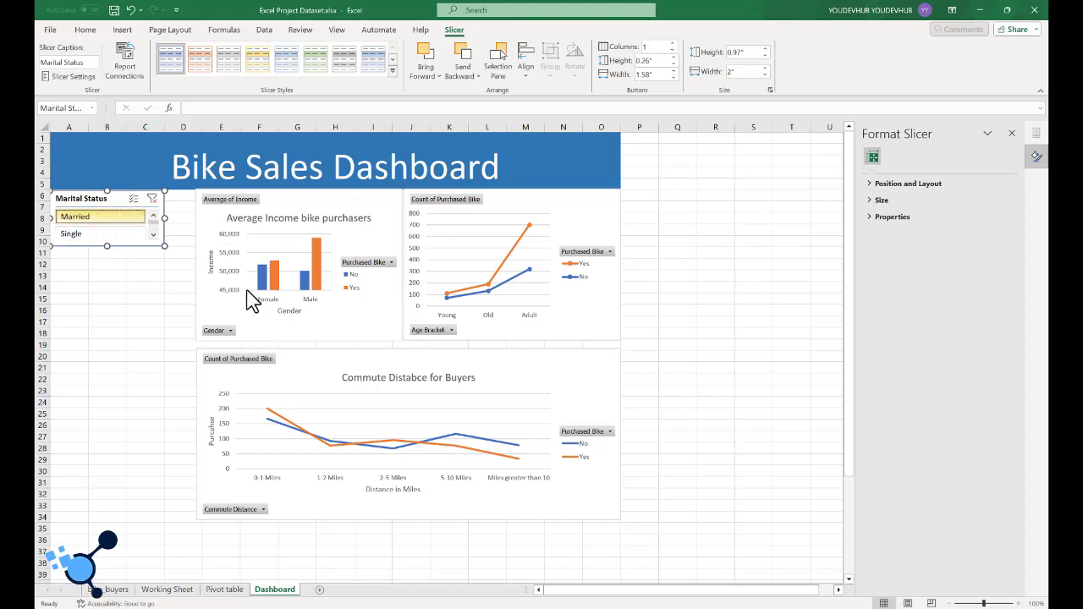
- Enlarge the Marital Status slicer to about 1.04" high by 2.06" wide and filter it to Single
left_click_drag(167, 250, 168, 250)
left_click_drag(123, 198, 125, 199)
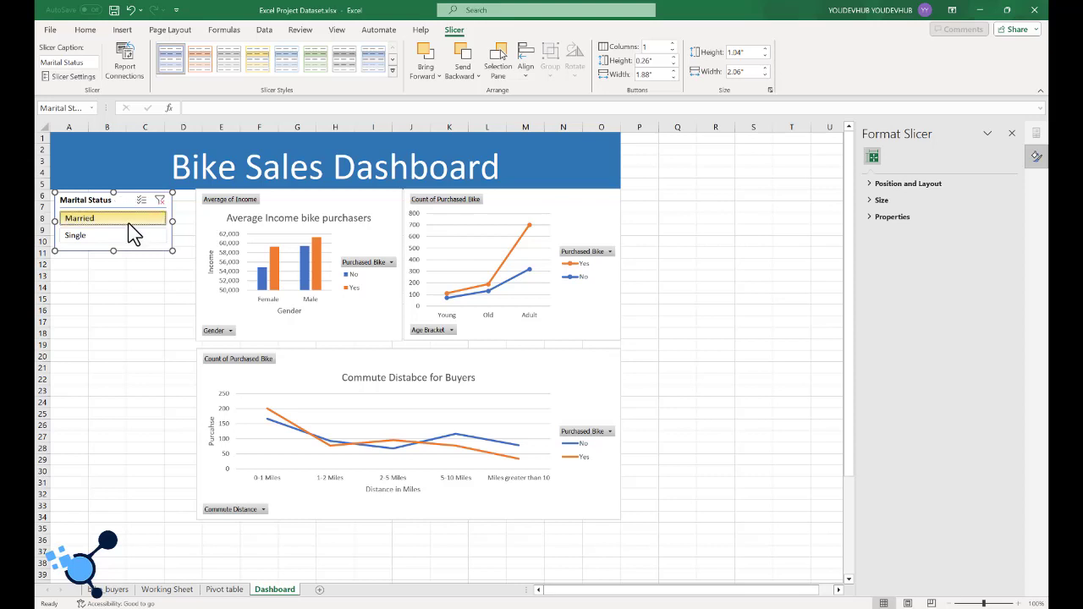
left_click(128, 223)
left_click(129, 234)
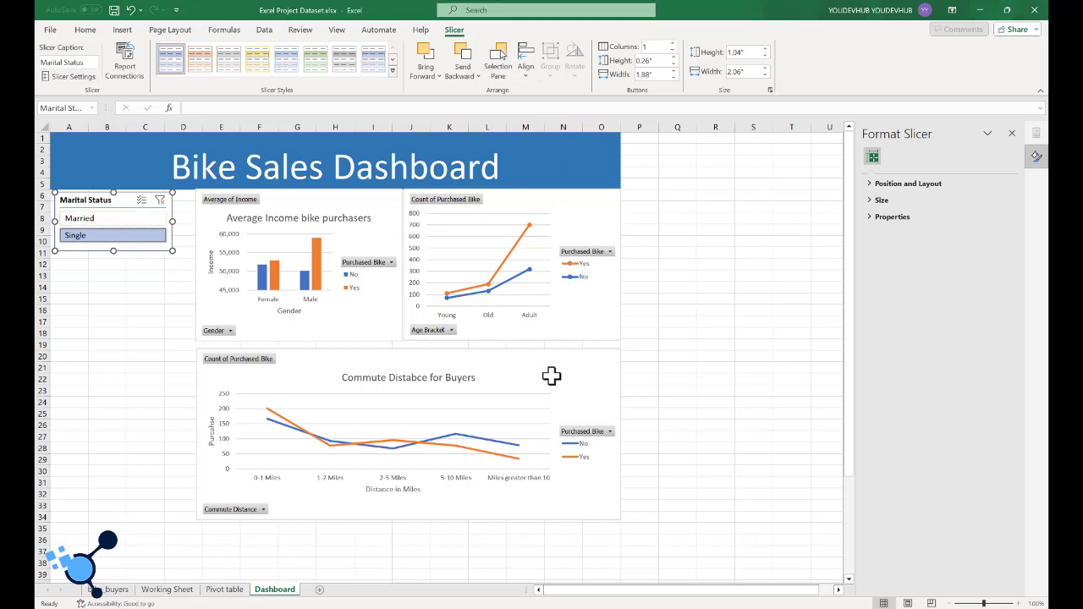
- Connect the Marital Status slicer to PivotTable4, PivotTable5 and PivotTable6 in addition to PivotTable3
left_click(128, 73)
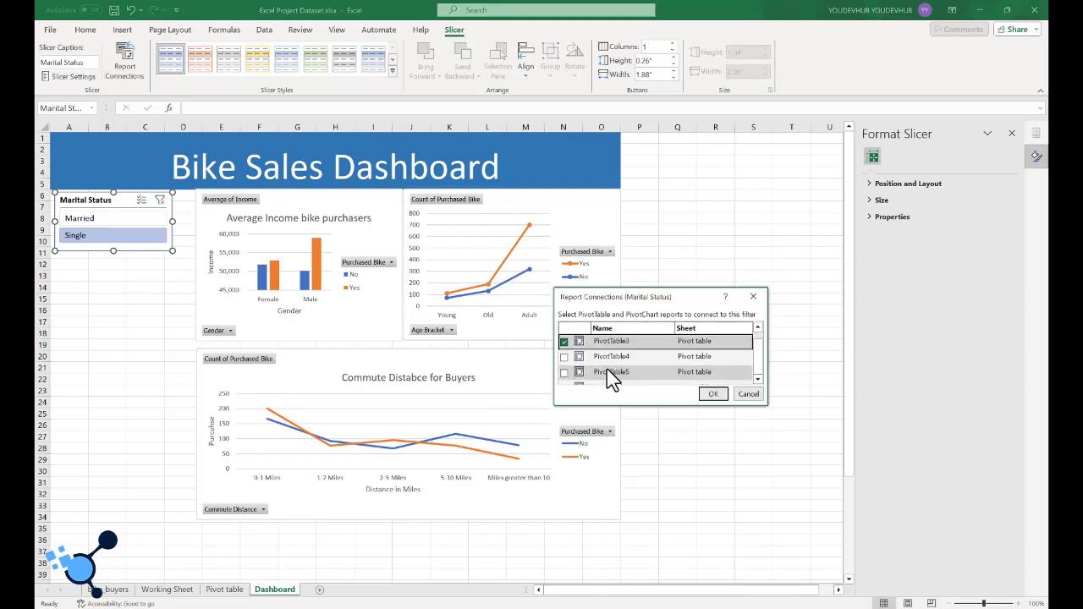
scroll(583, 363, "down", 1)
scroll(583, 366, "up", 1)
left_click(562, 358)
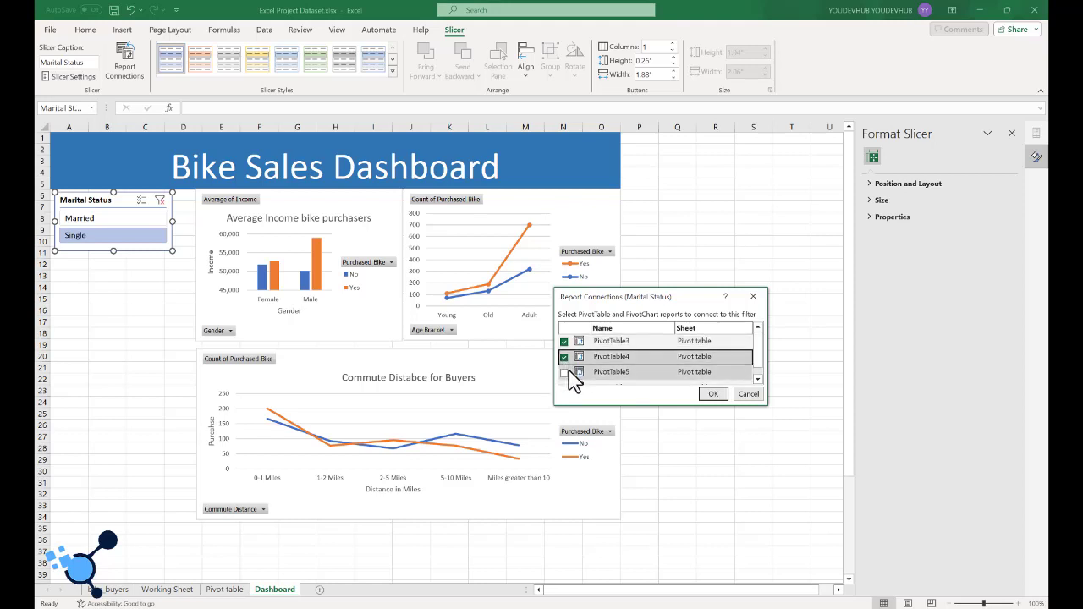
left_click(563, 373)
scroll(565, 374, "down", 1)
left_click(563, 376)
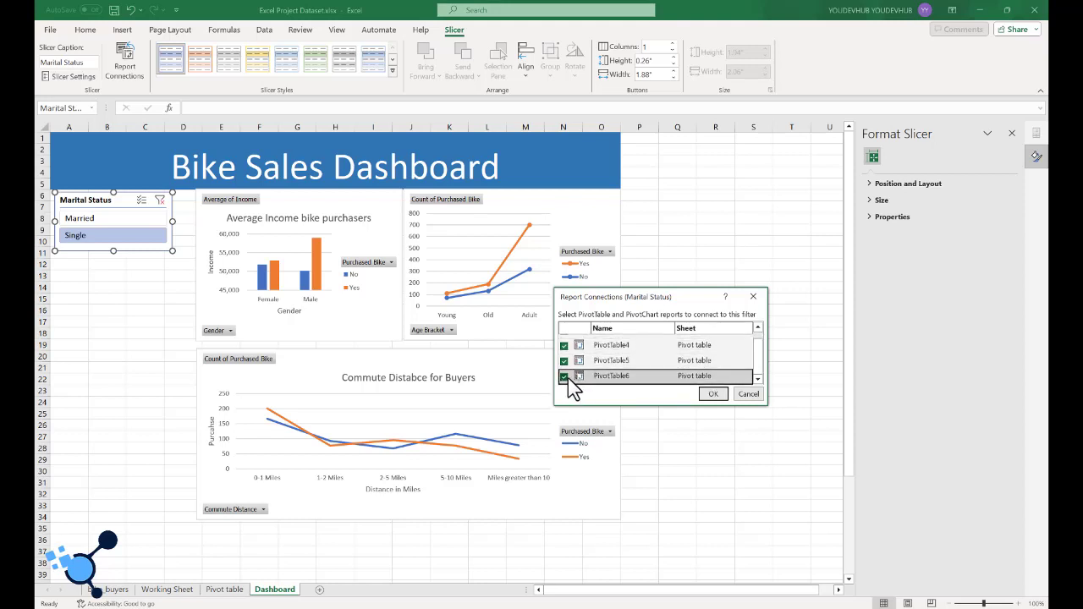
left_click(712, 395)
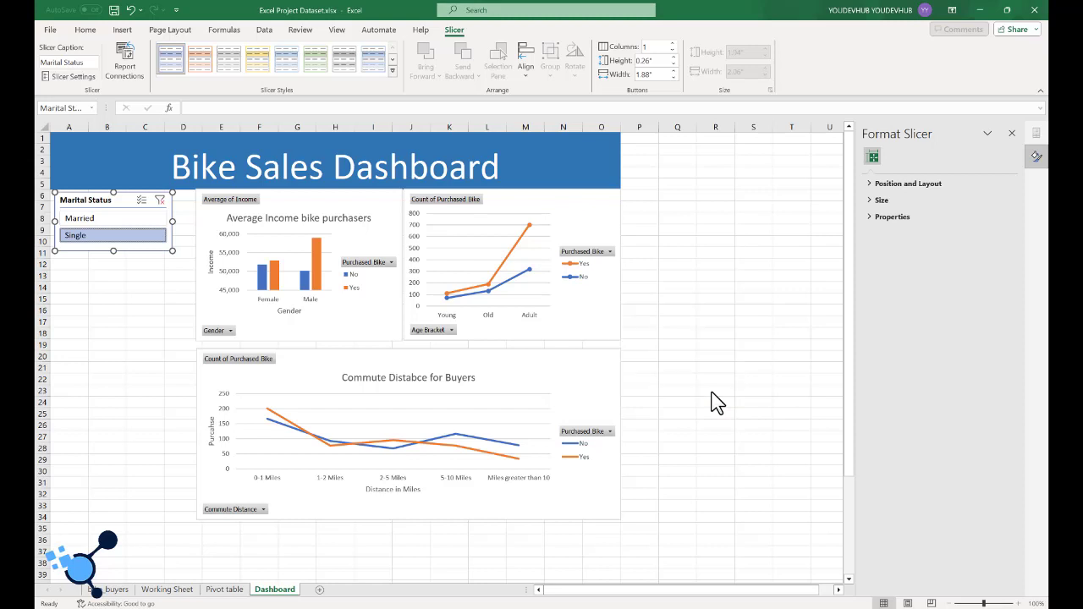
- Check the Marital Status slicer on all three charts by alternating Married and Single and clearing the filter, ending on Single
left_click(81, 220)
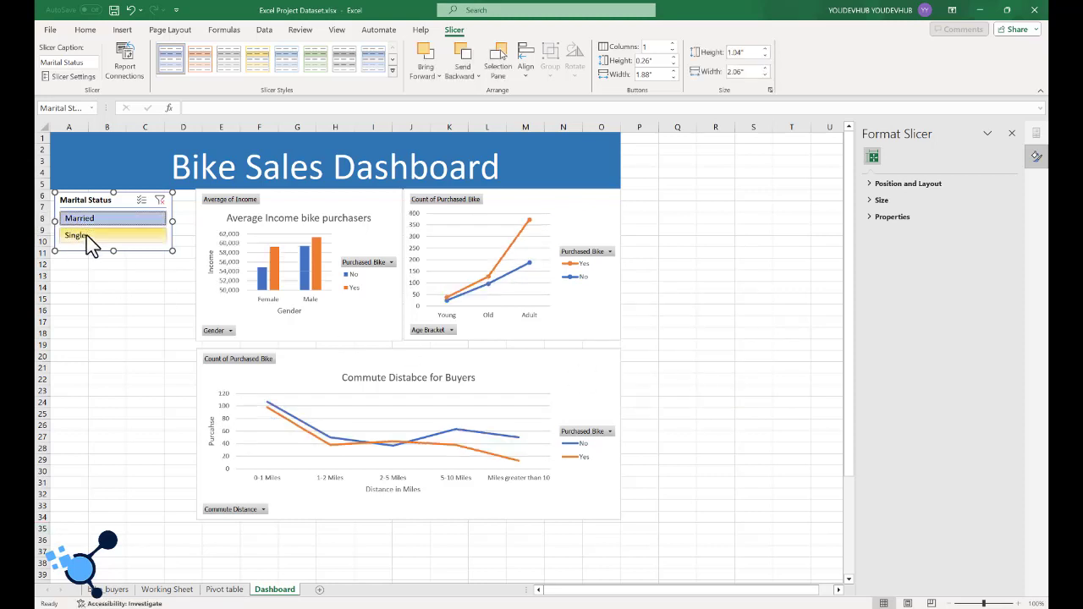
left_click(78, 236)
left_click(80, 220)
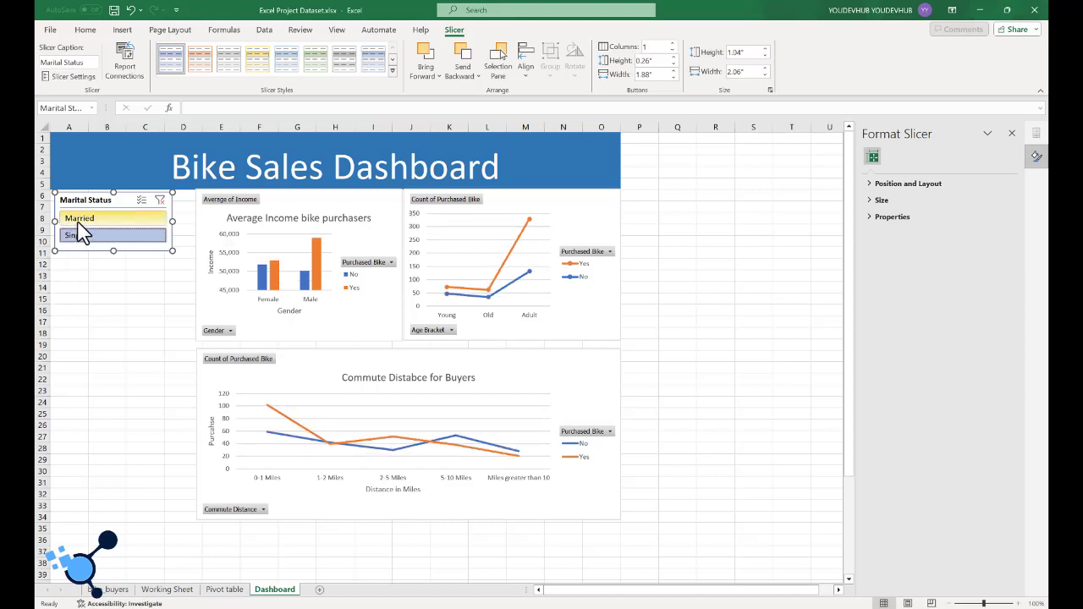
left_click(84, 233)
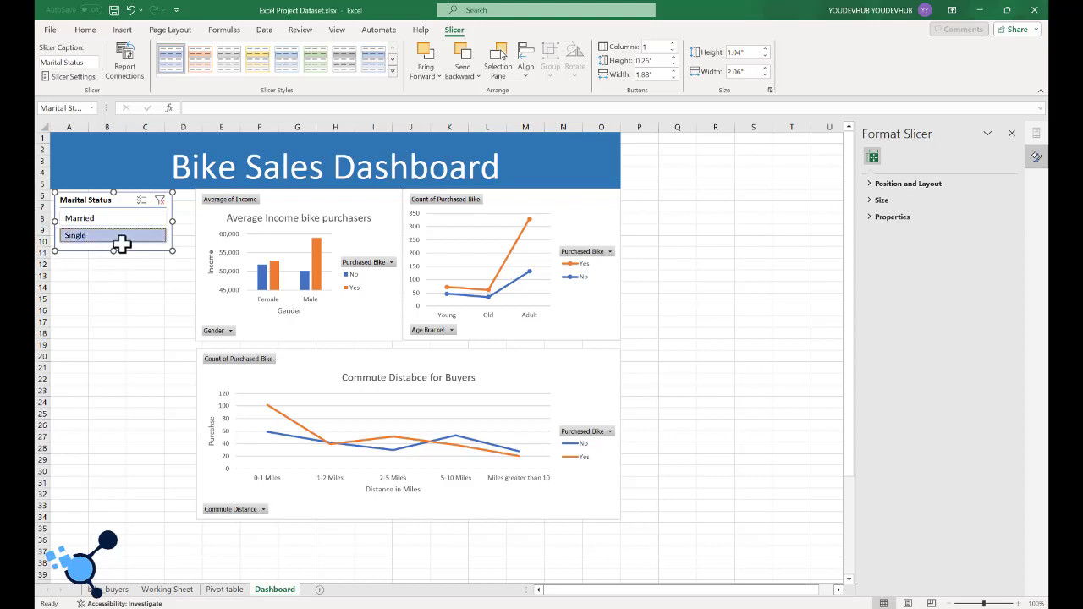
left_click(161, 201)
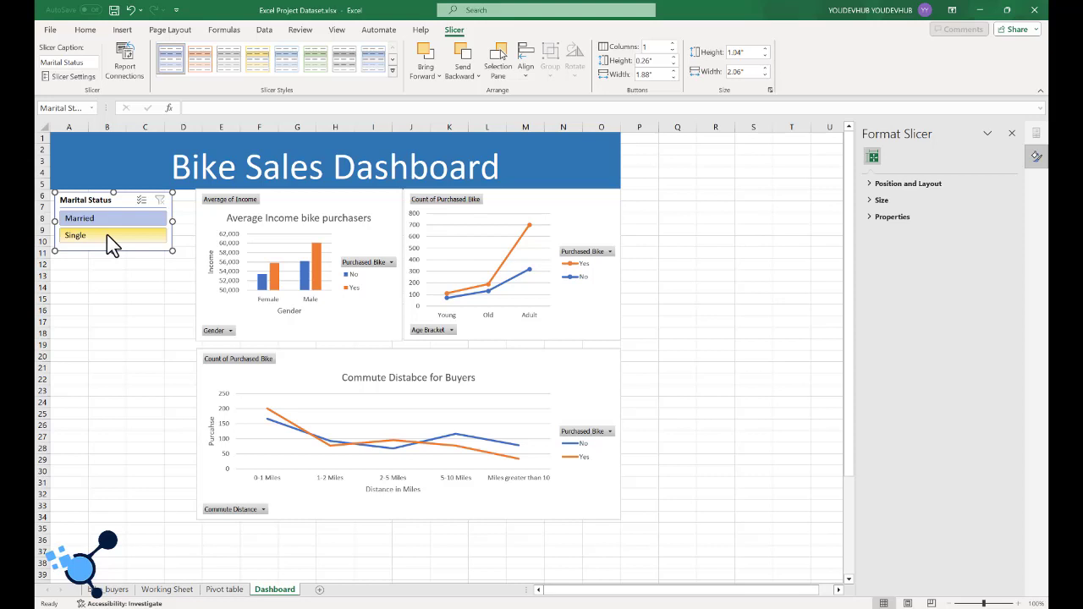
left_click(92, 217)
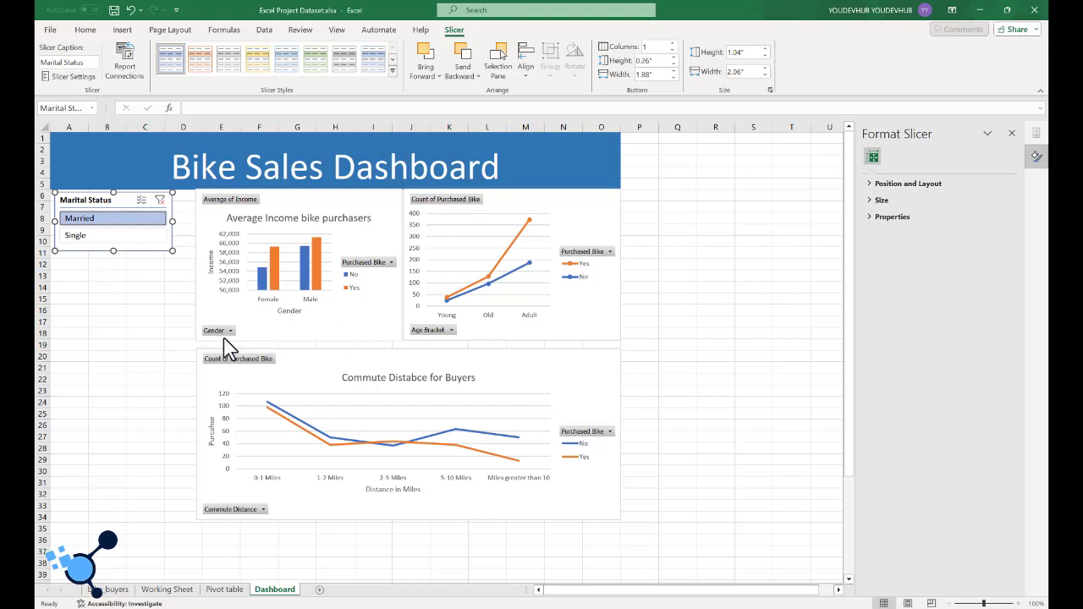
left_click(86, 237)
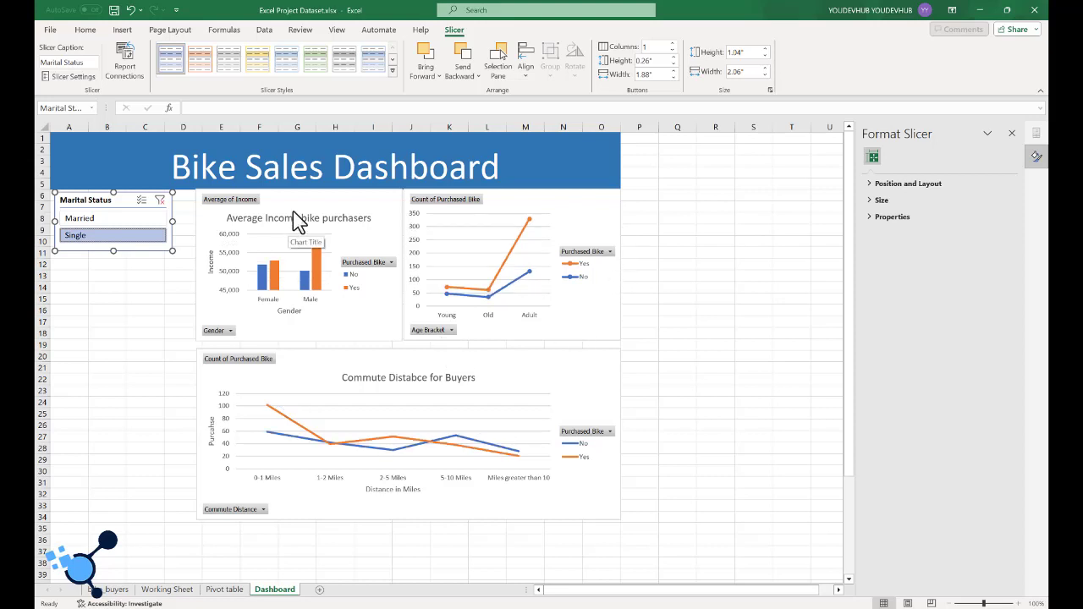
- Insert Education and Region slicers from the average income chart
left_click(356, 320)
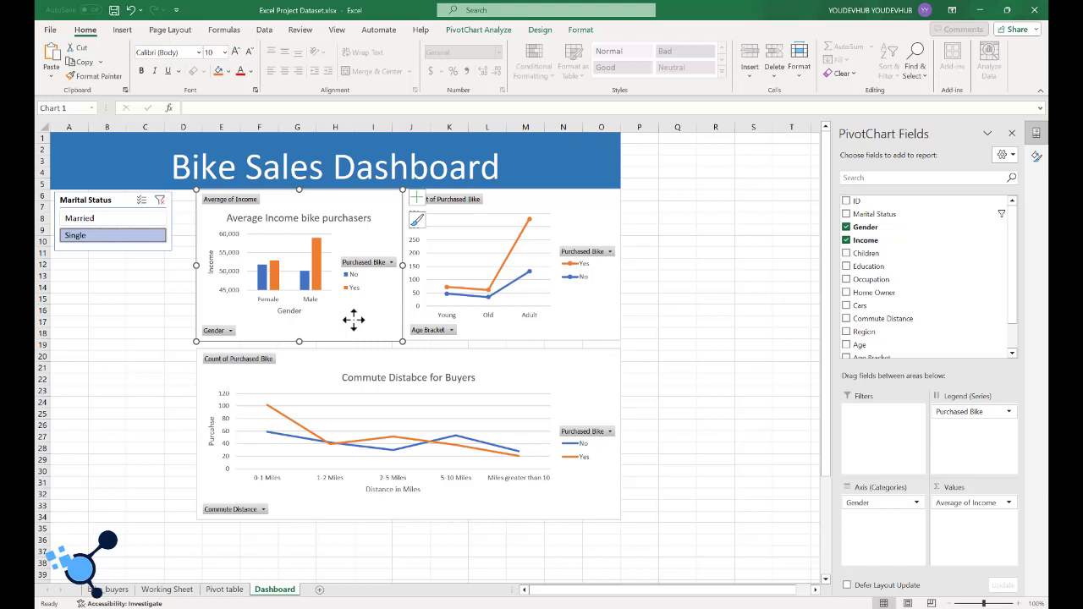
left_click(460, 30)
left_click(289, 68)
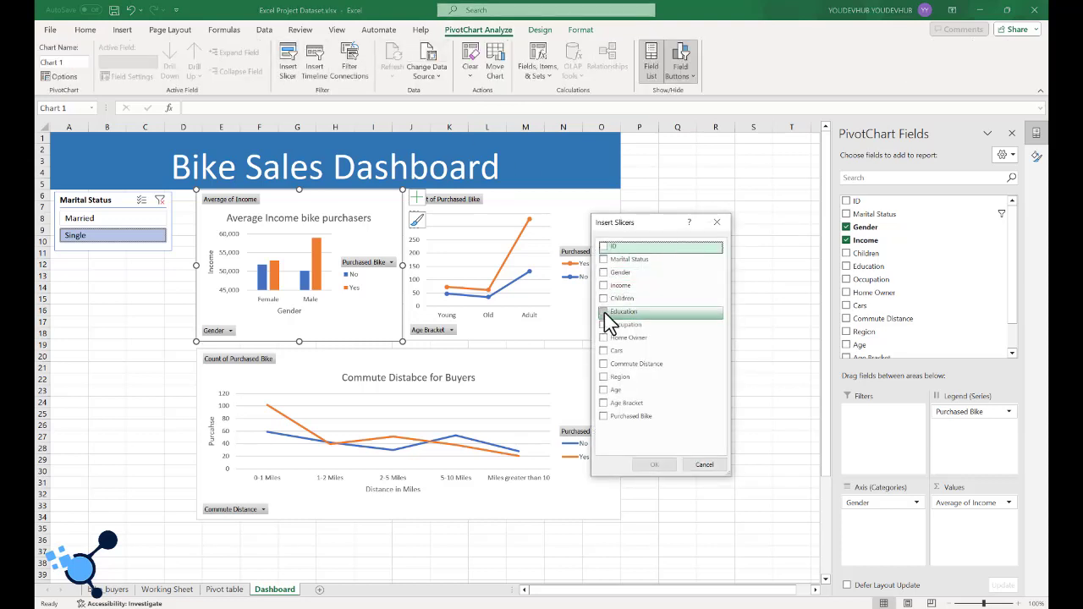
left_click(604, 314)
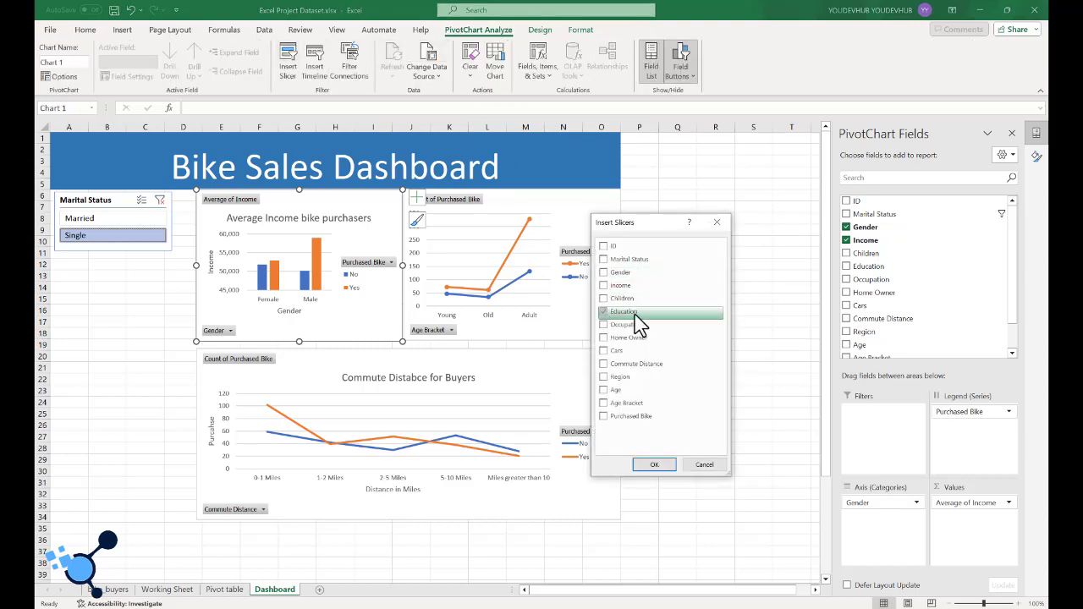
left_click(616, 381)
left_click(659, 468)
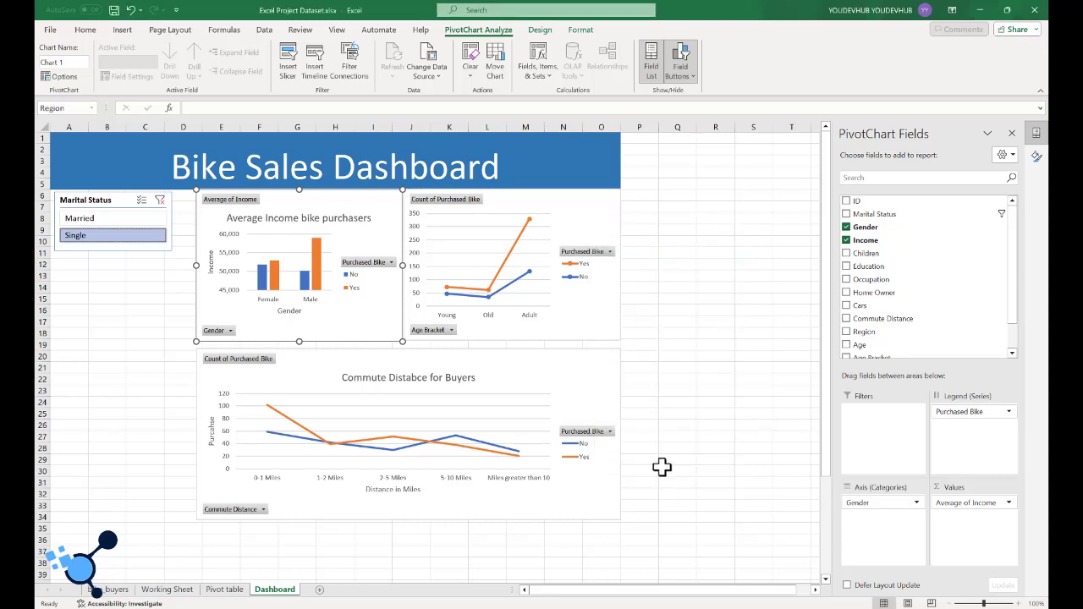
- Place the Region slicer directly below Marital Status, about 2.02" wide, and shorten it to fit its three items
left_click_drag(429, 302, 89, 259)
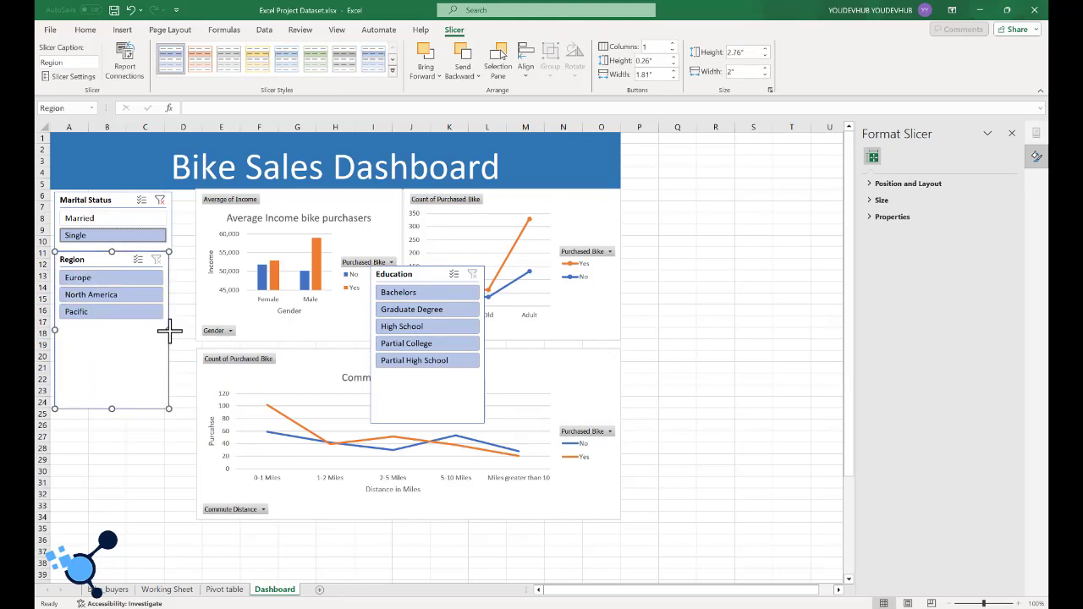
left_click_drag(169, 331, 170, 330)
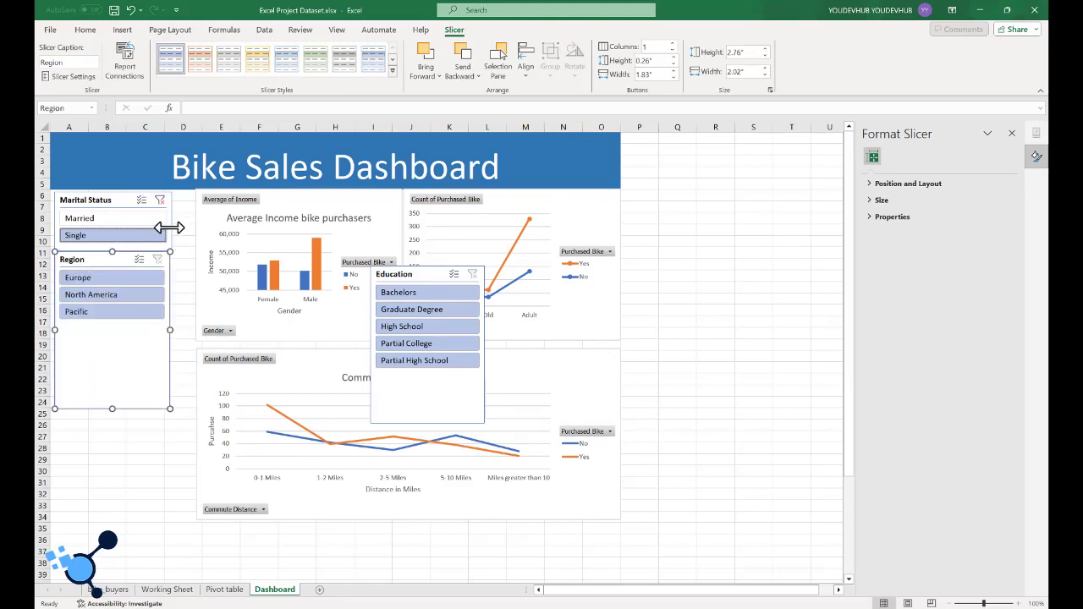
left_click(175, 218)
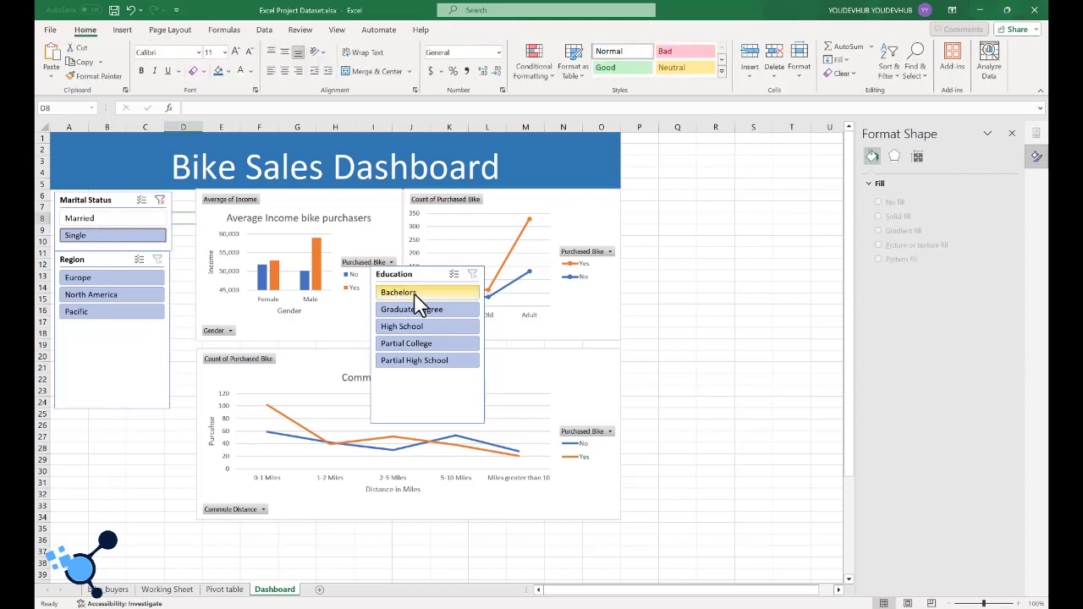
left_click_drag(417, 279, 386, 302)
left_click(100, 408)
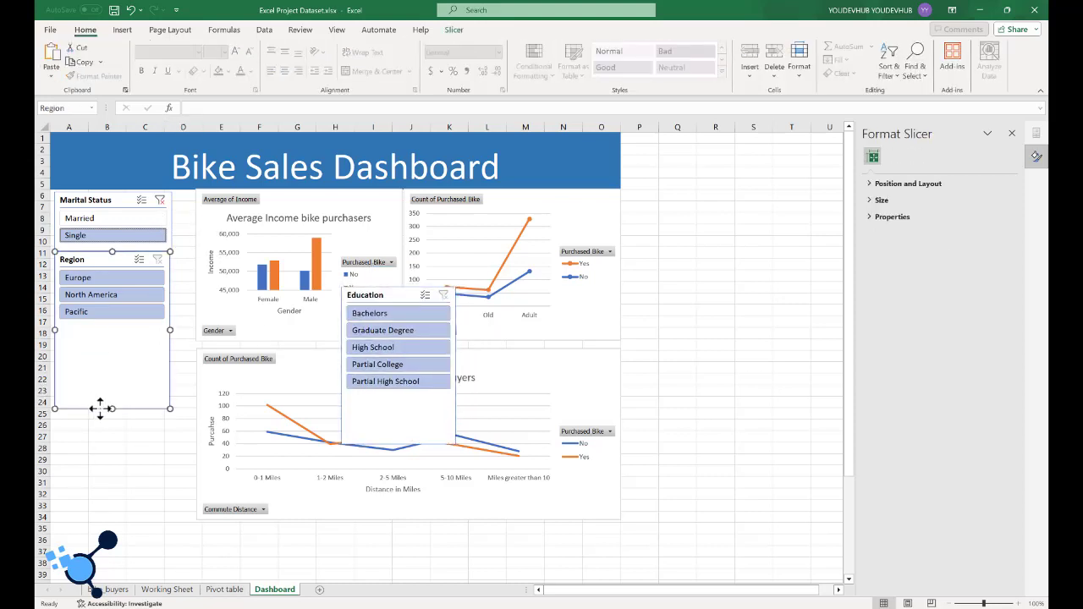
left_click_drag(110, 411, 110, 321)
- Move the Education slicer directly below the Region slicer and shorten it to fit its five items
left_click_drag(377, 298, 107, 339)
left_click(98, 322)
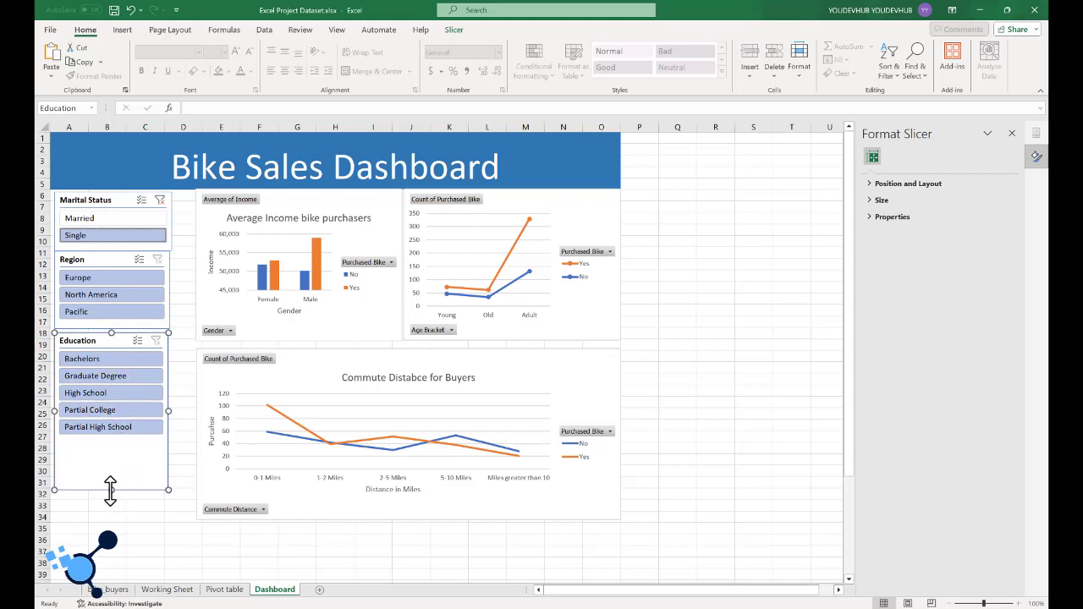
left_click_drag(110, 489, 114, 445)
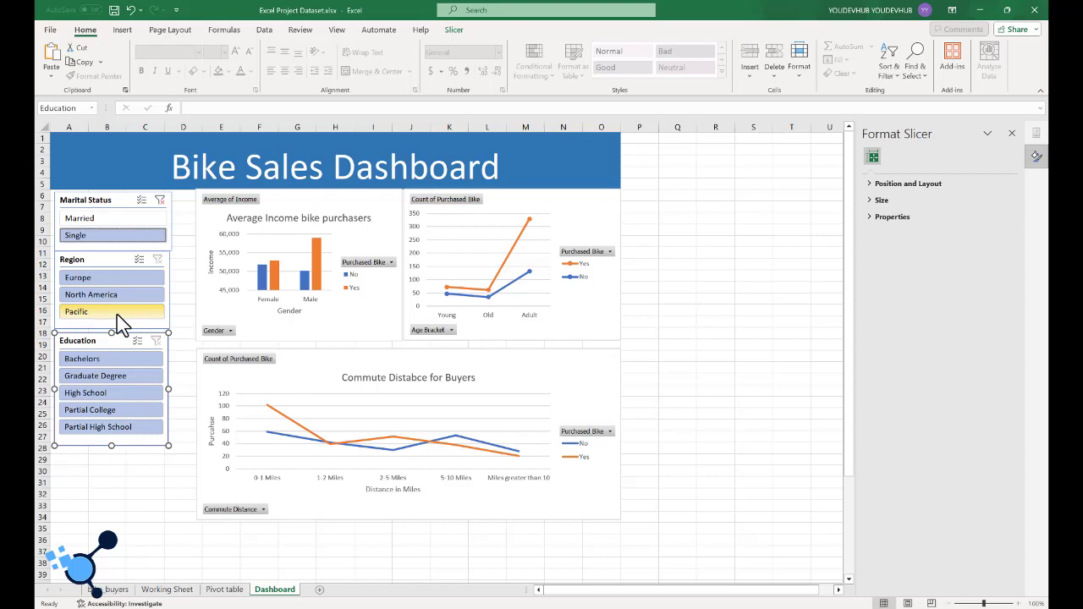
- Connect the Region slicer to PivotTable4, PivotTable5 and PivotTable6 as well
left_click(109, 262)
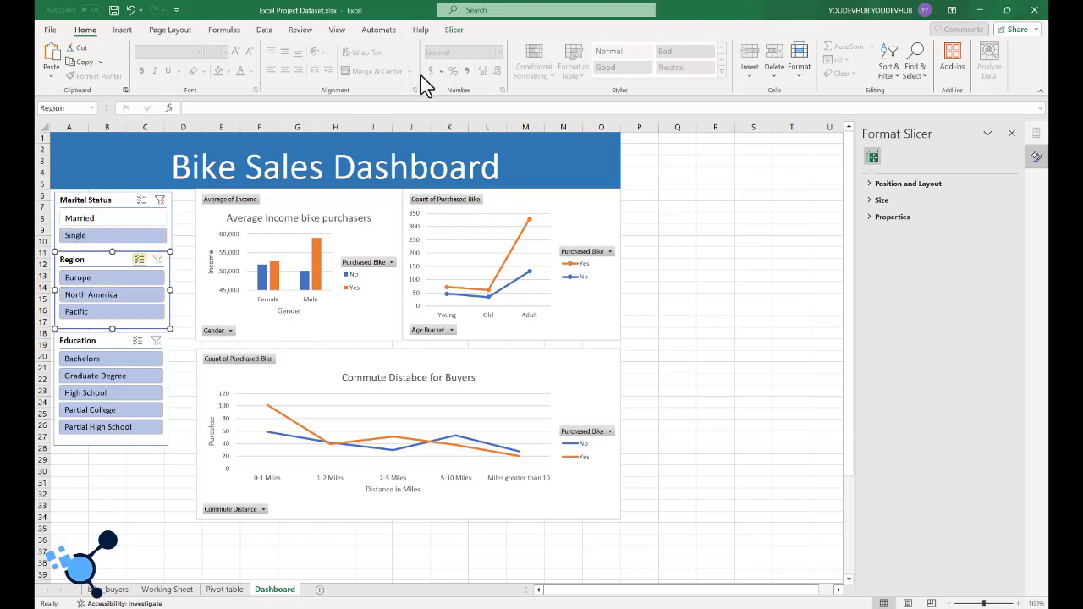
left_click(454, 30)
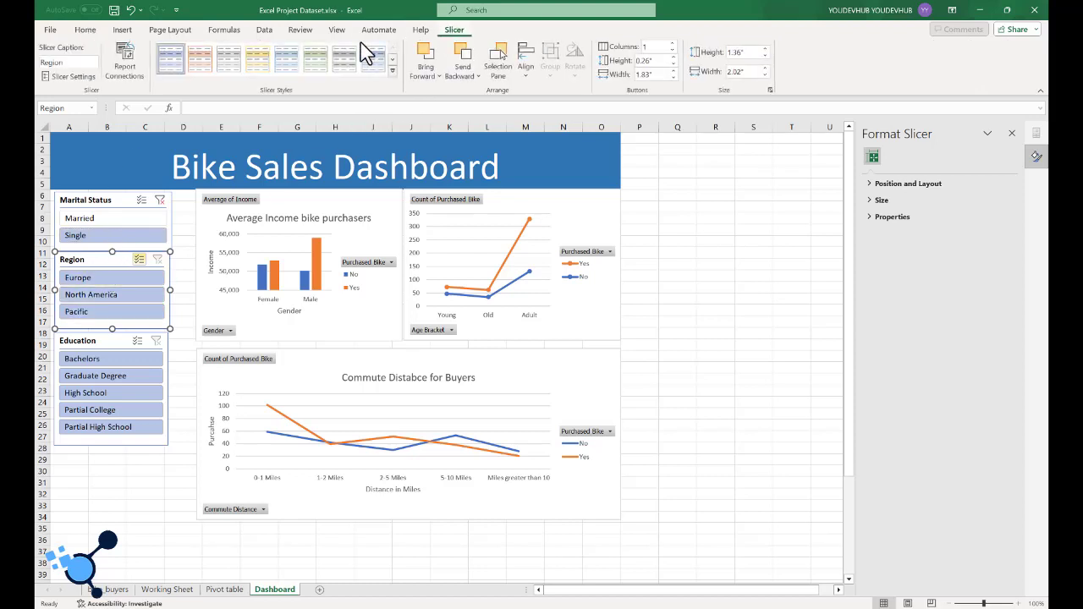
left_click(125, 66)
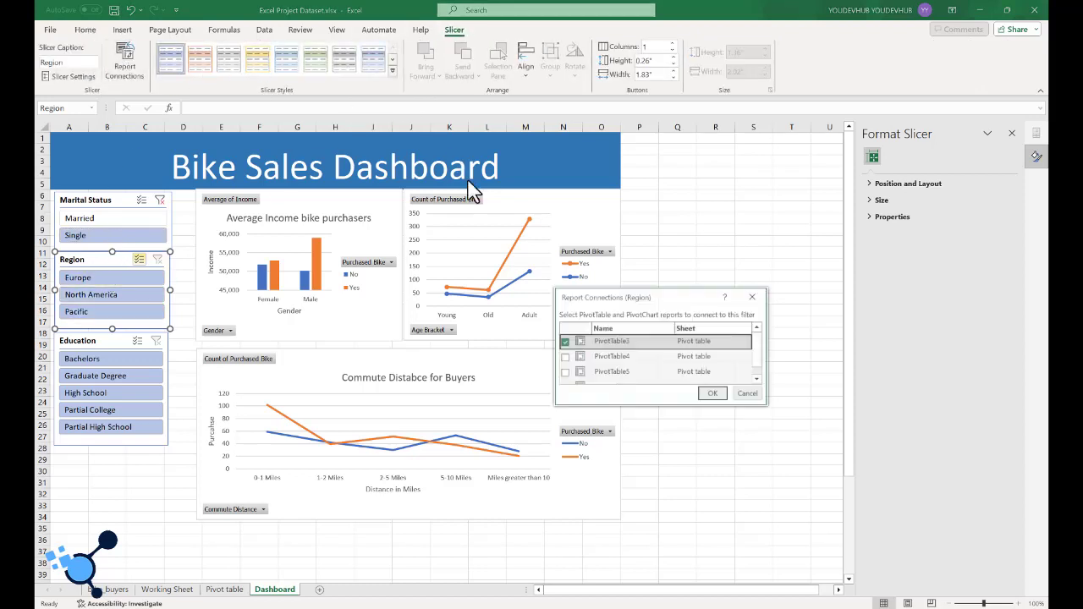
left_click(565, 359)
left_click(565, 372)
scroll(584, 363, "down", 1)
left_click(566, 376)
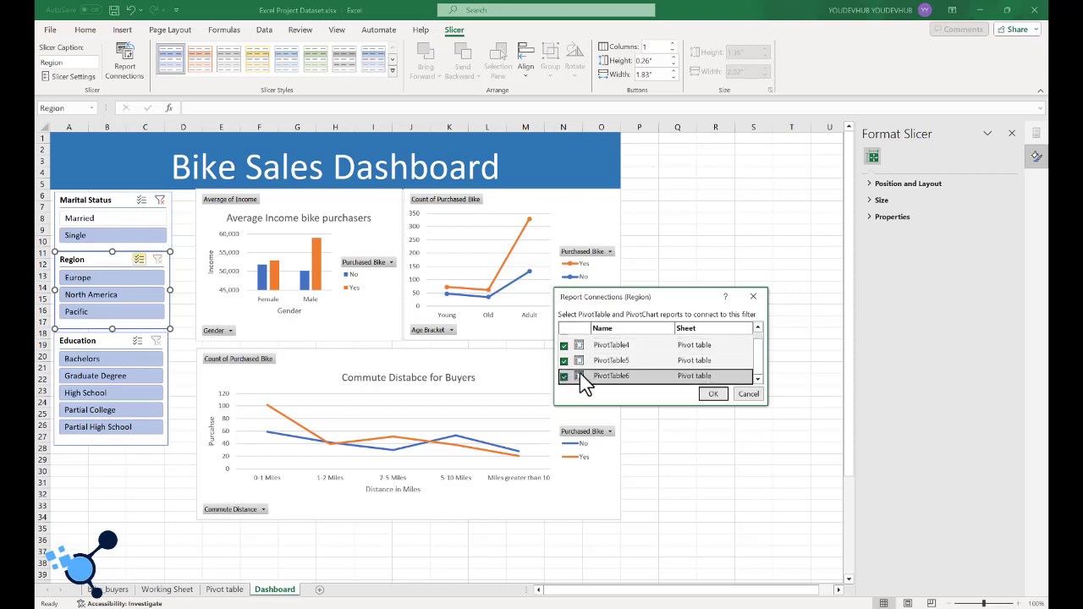
left_click(713, 394)
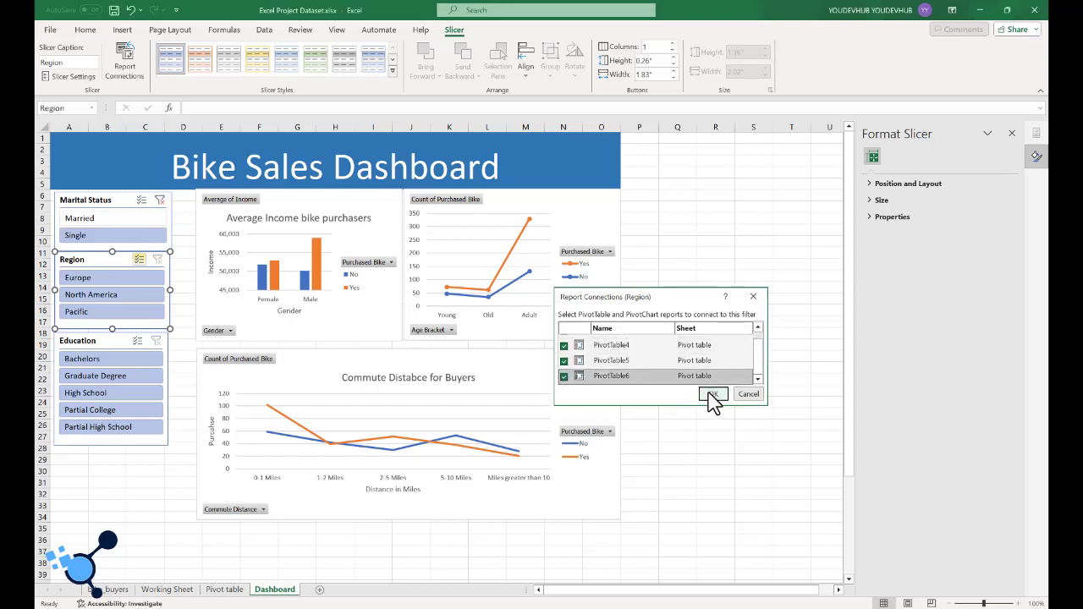
- Connect the Education slicer to PivotTable4, PivotTable5 and PivotTable6 as well
left_click(107, 340)
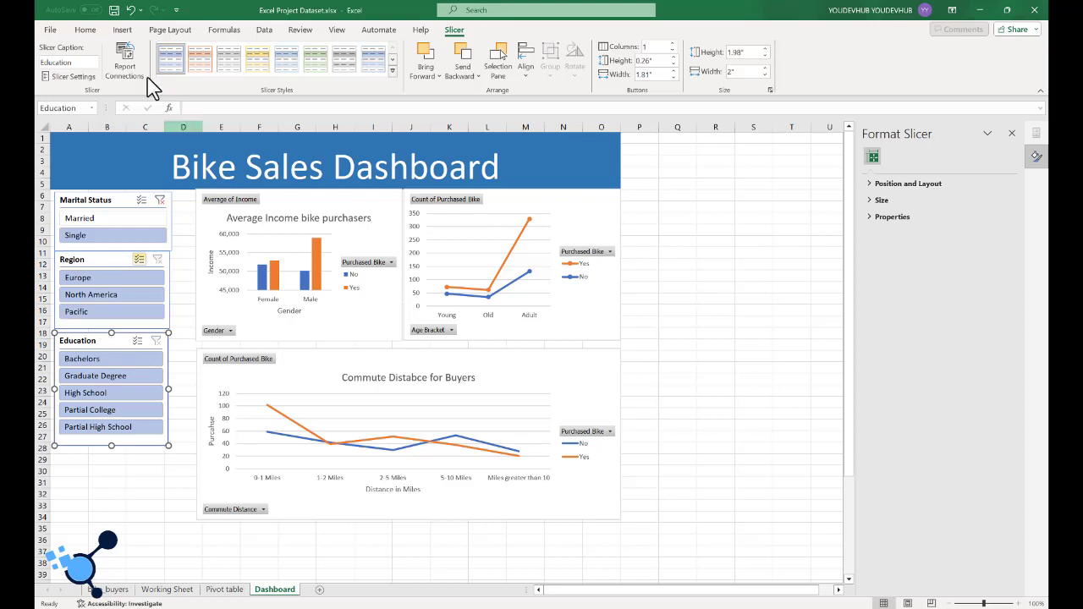
left_click(127, 70)
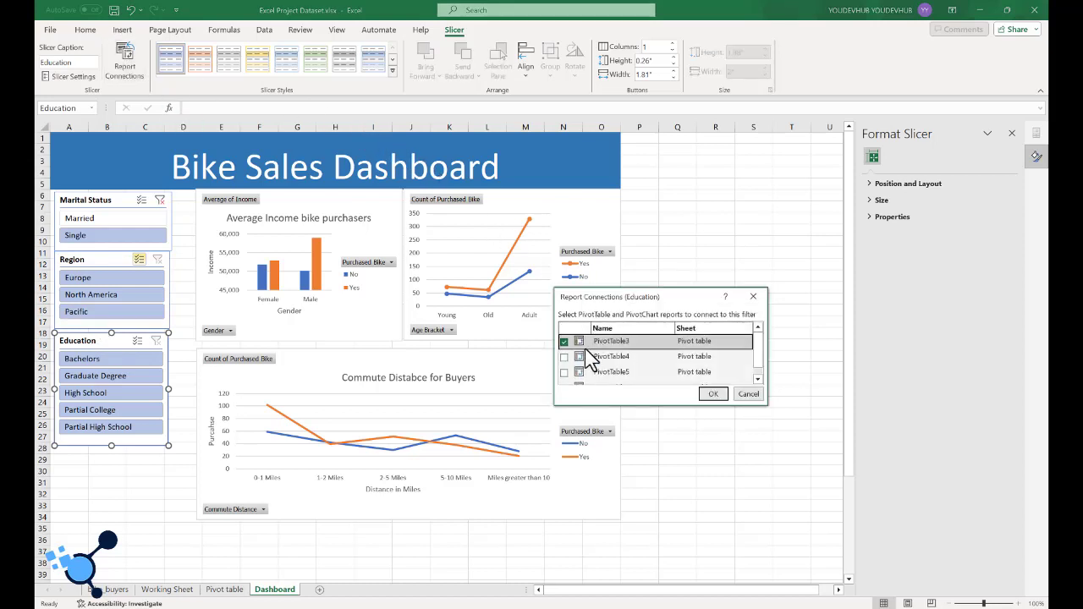
left_click(564, 358)
left_click(565, 373)
scroll(605, 362, "down", 1)
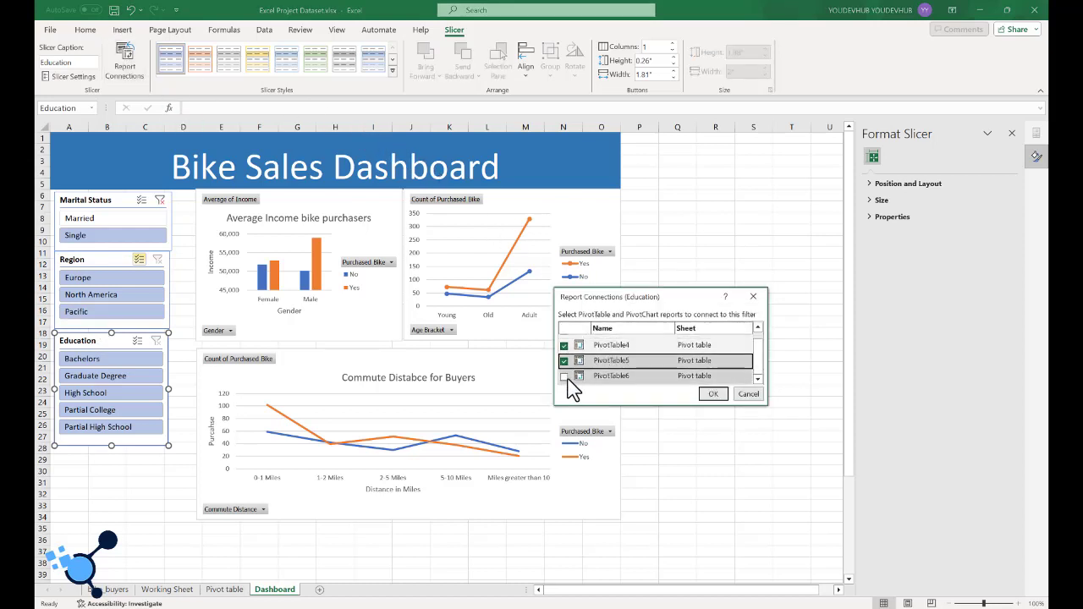
left_click(566, 377)
left_click(713, 393)
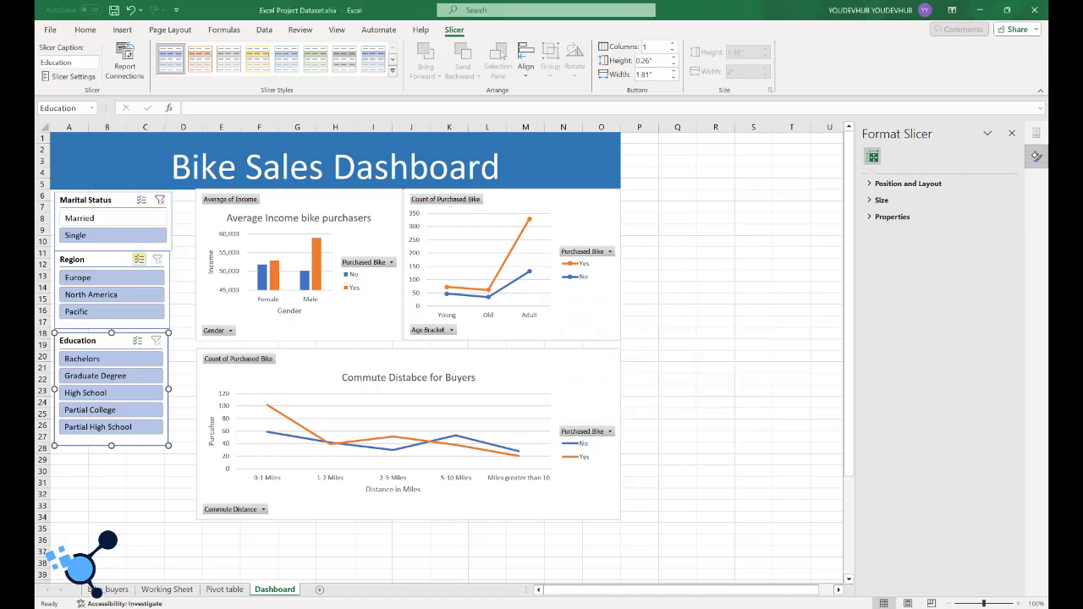
- Filter Education by Bachelors and by Graduate Degree, and add a data table to the average income chart
left_click(93, 359)
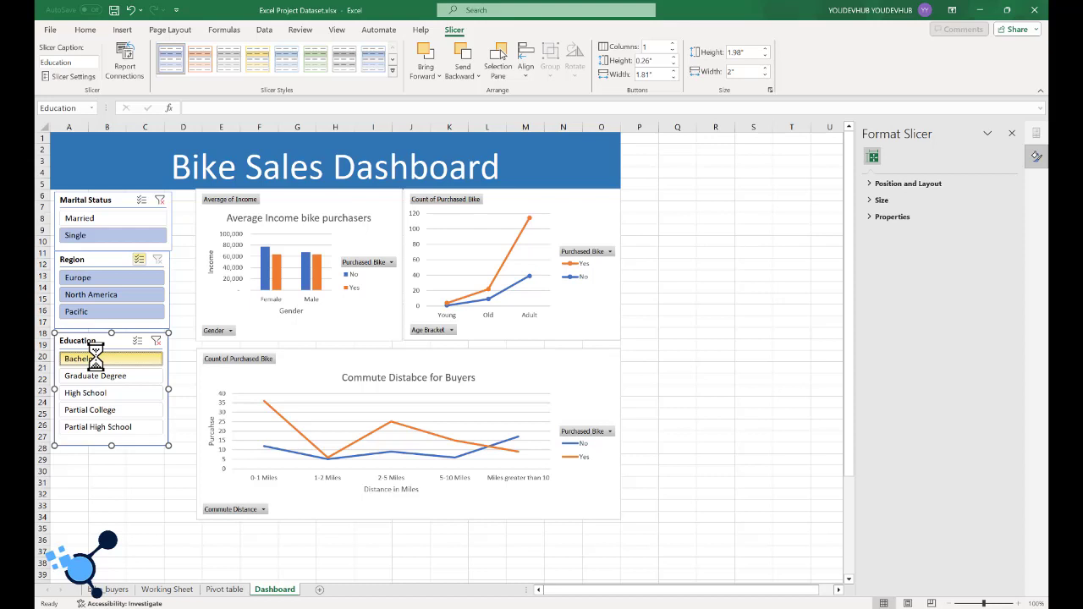
left_click(98, 377)
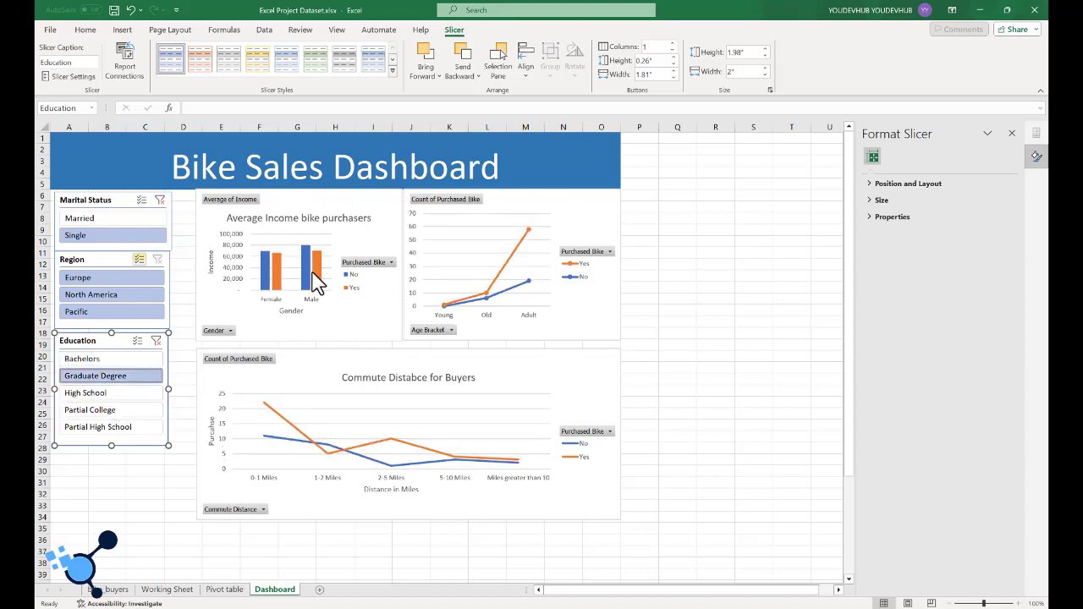
left_click(361, 223)
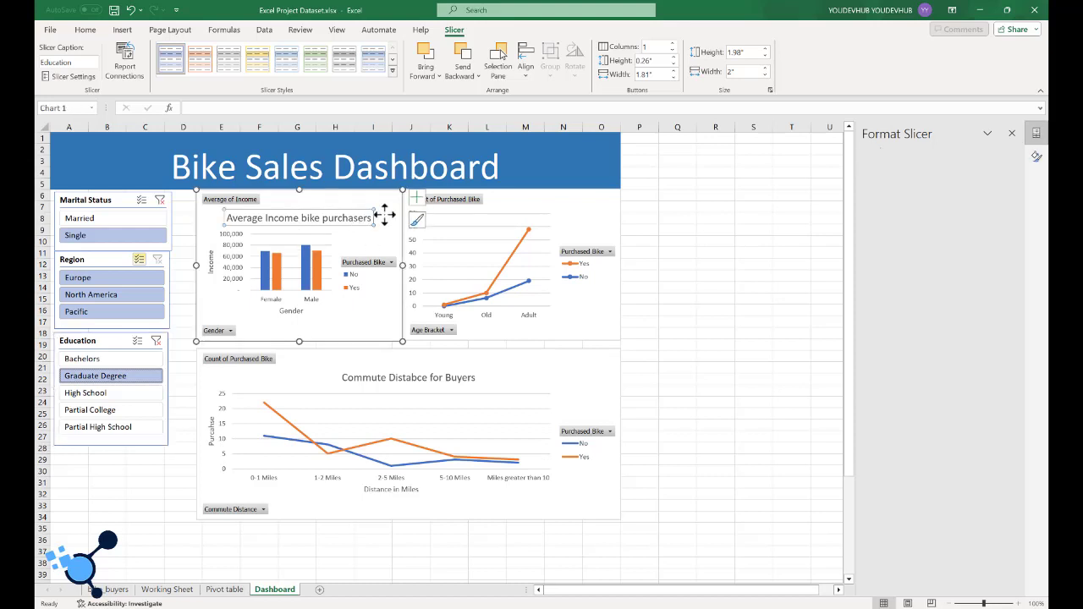
left_click(415, 198)
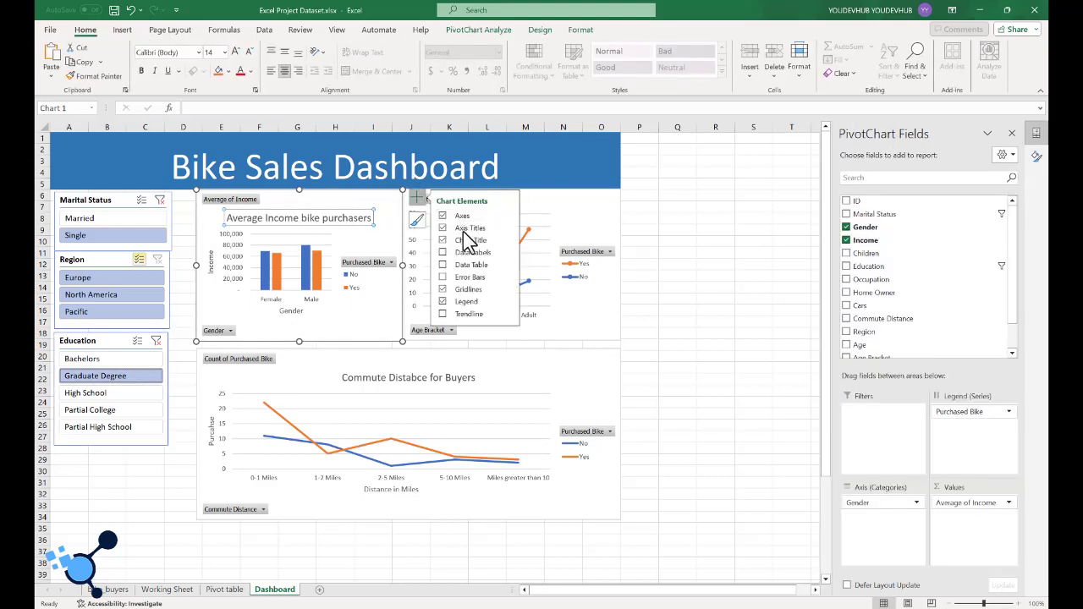
left_click(461, 266)
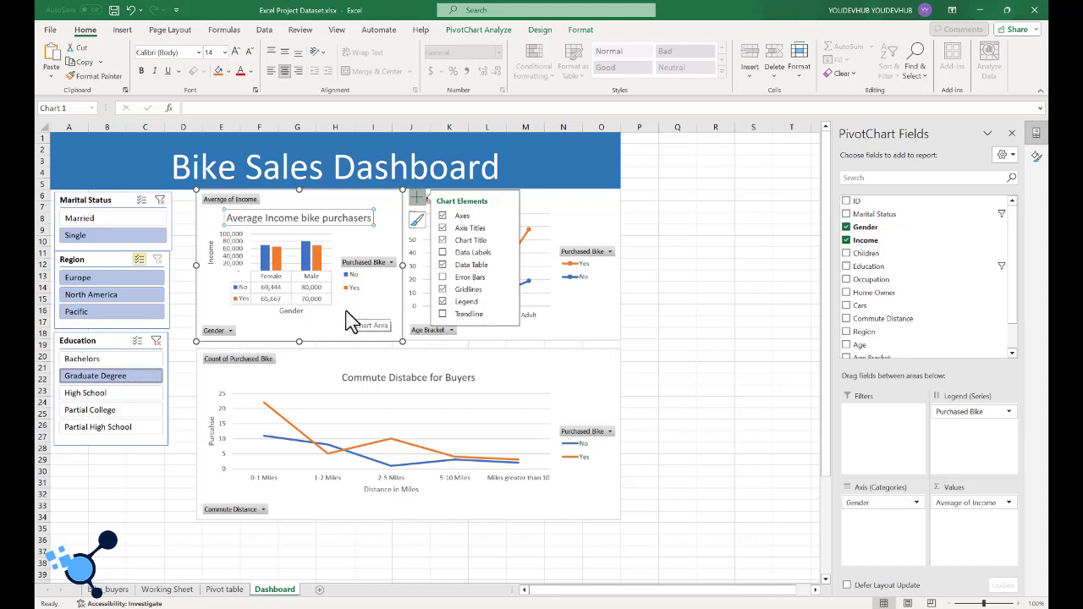
left_click(351, 320)
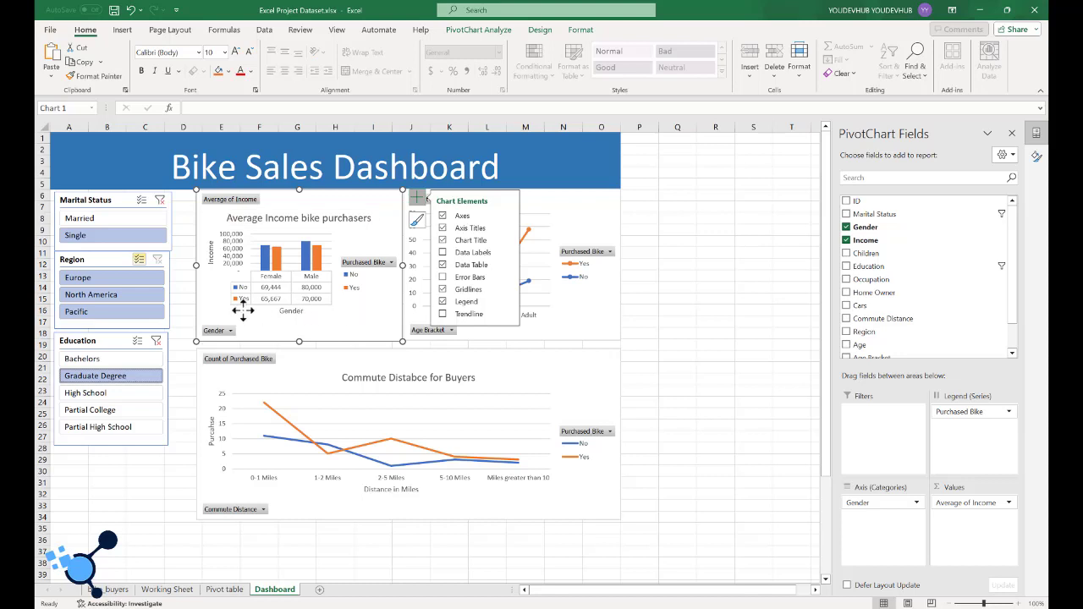
- Compare the charts under the High School, Bachelors, Partial College and Partial High School education filters, ending on Partial High School
left_click(89, 394)
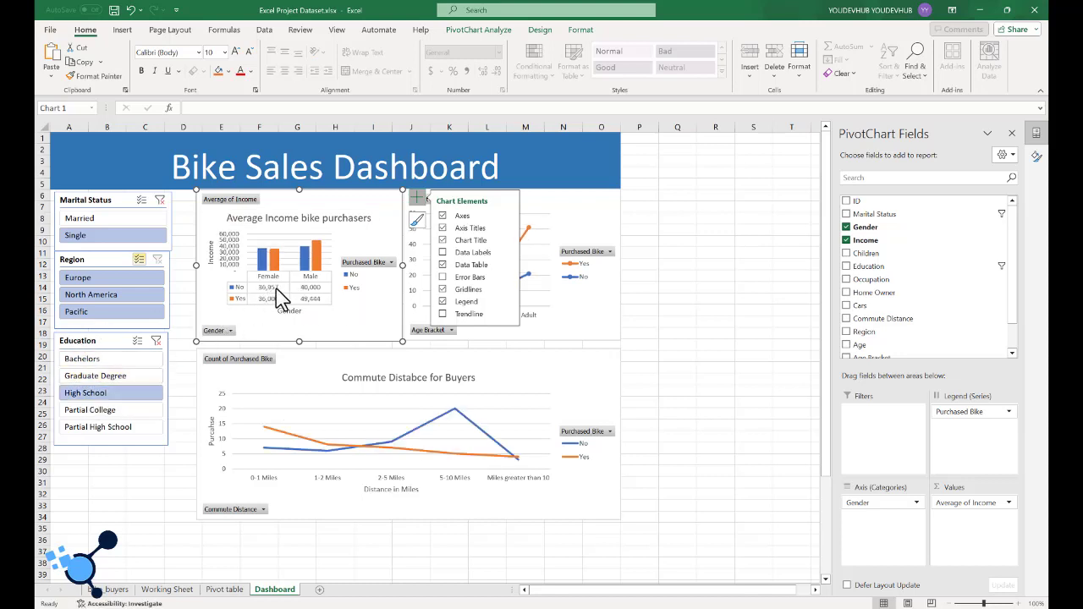
left_click(96, 362)
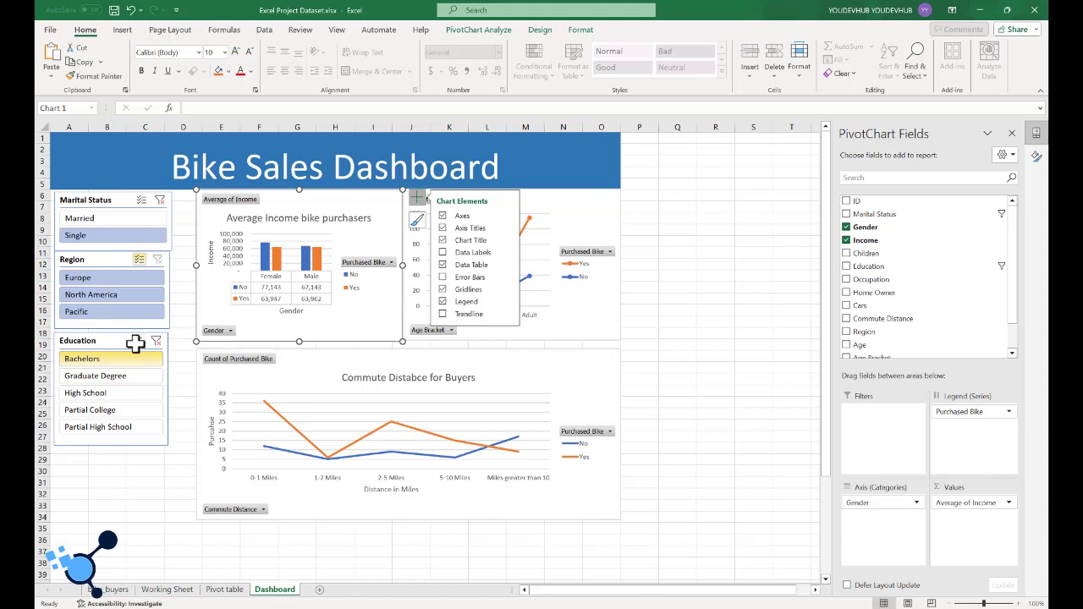
left_click(96, 411)
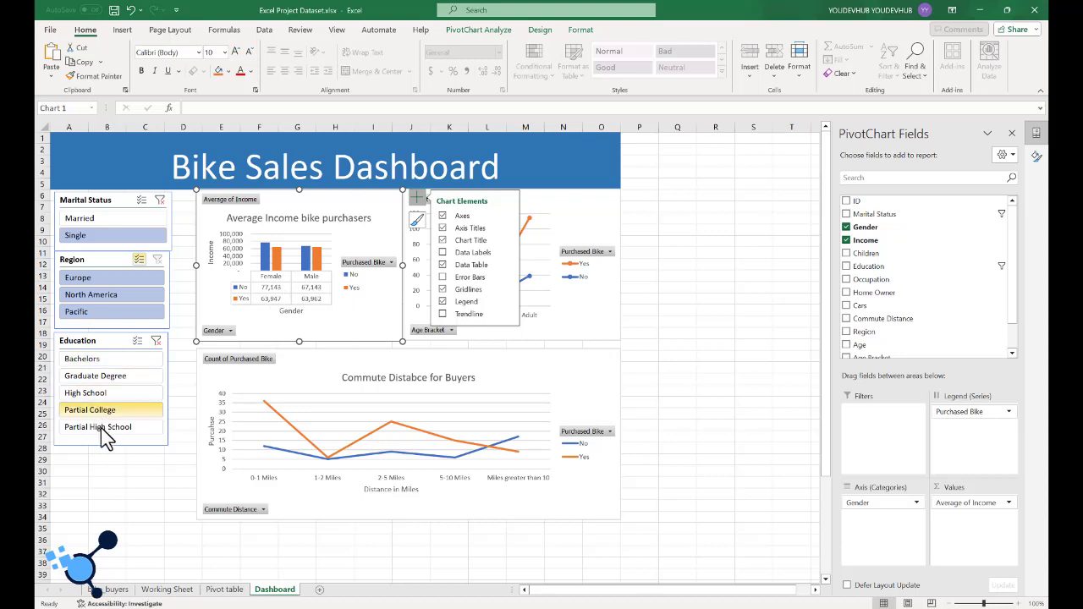
left_click(100, 427)
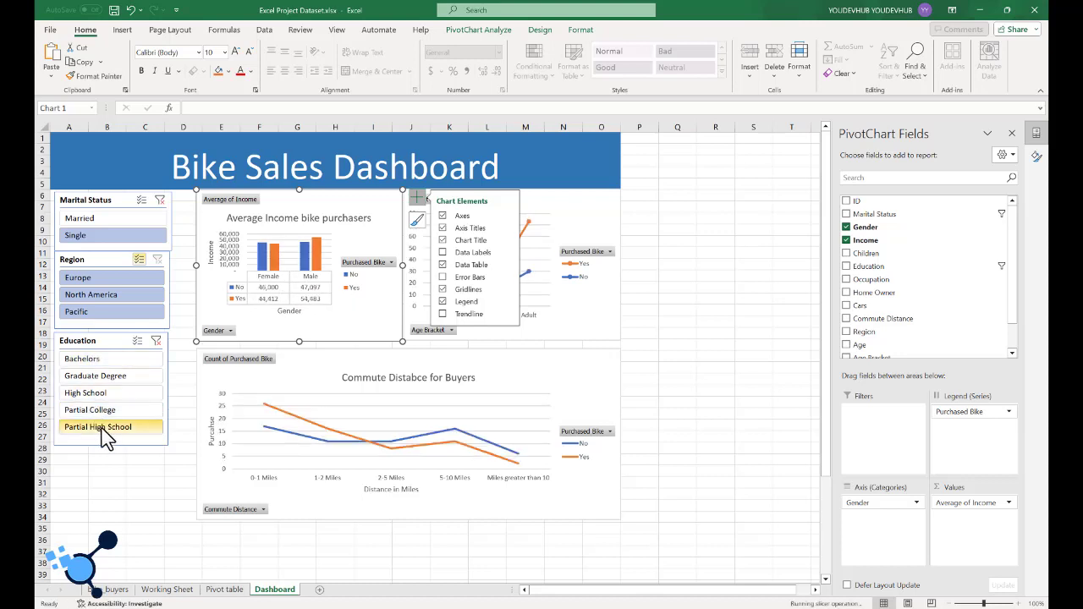
- Check the Region slicer by switching Europe off and on and by filtering to Europe alone, ending on North America alone
left_click(136, 279)
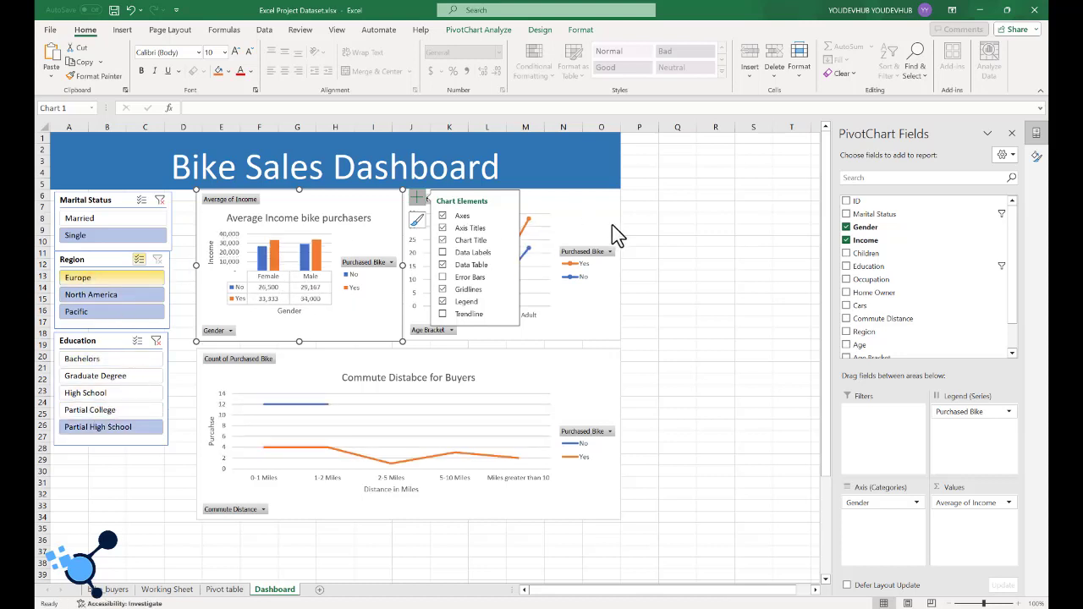
left_click(417, 199)
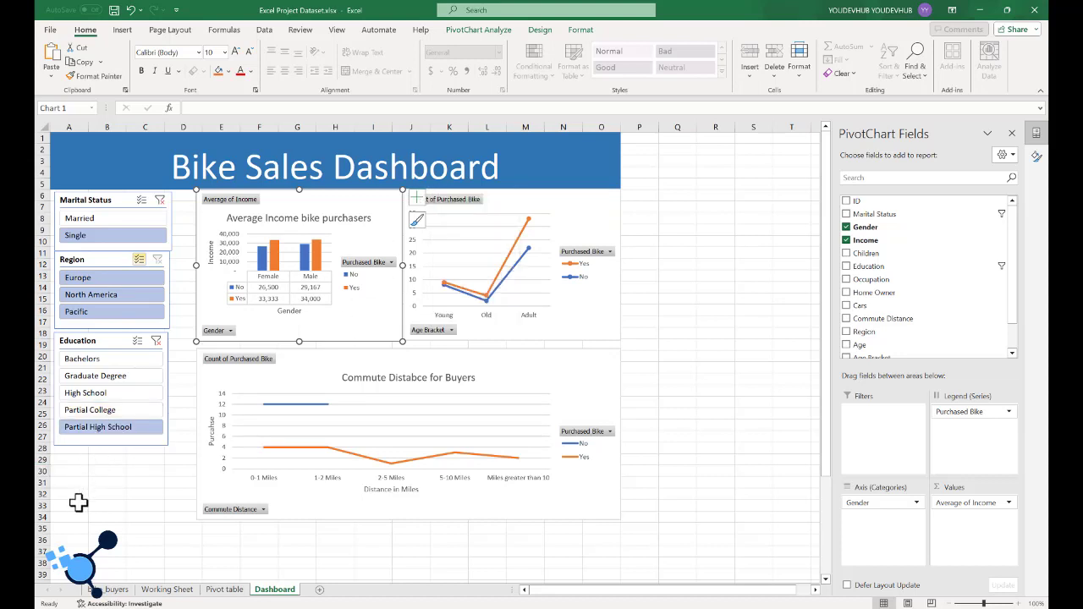
left_click(89, 278)
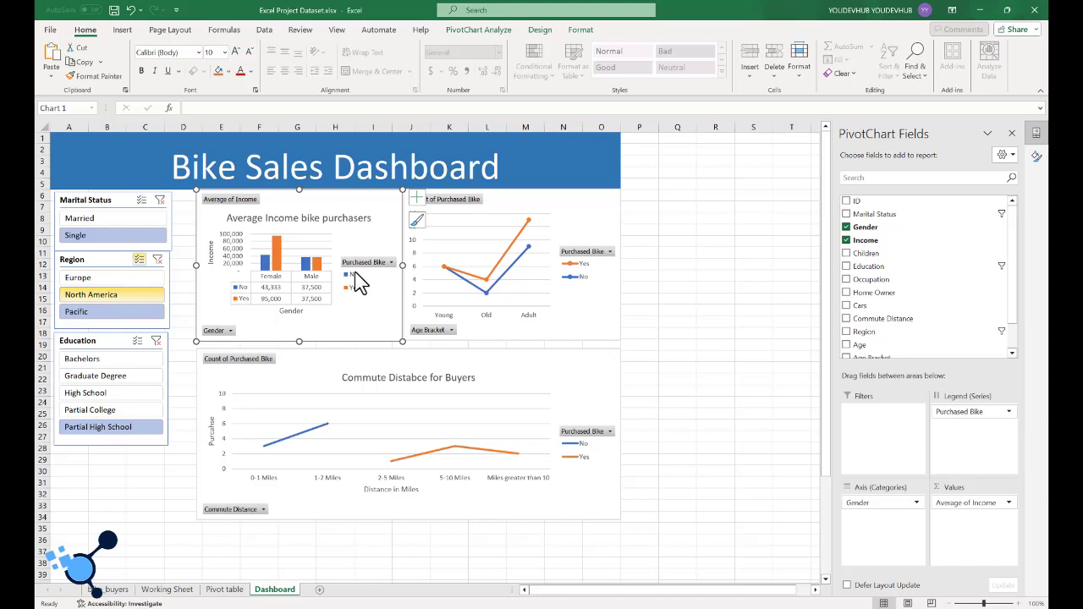
left_click(102, 314)
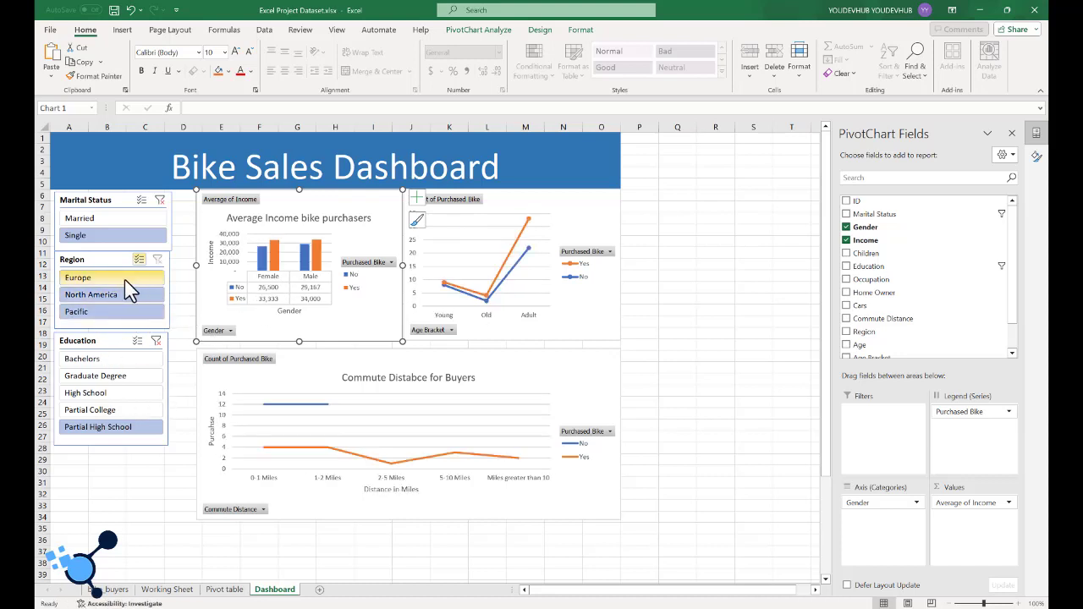
left_click(124, 287)
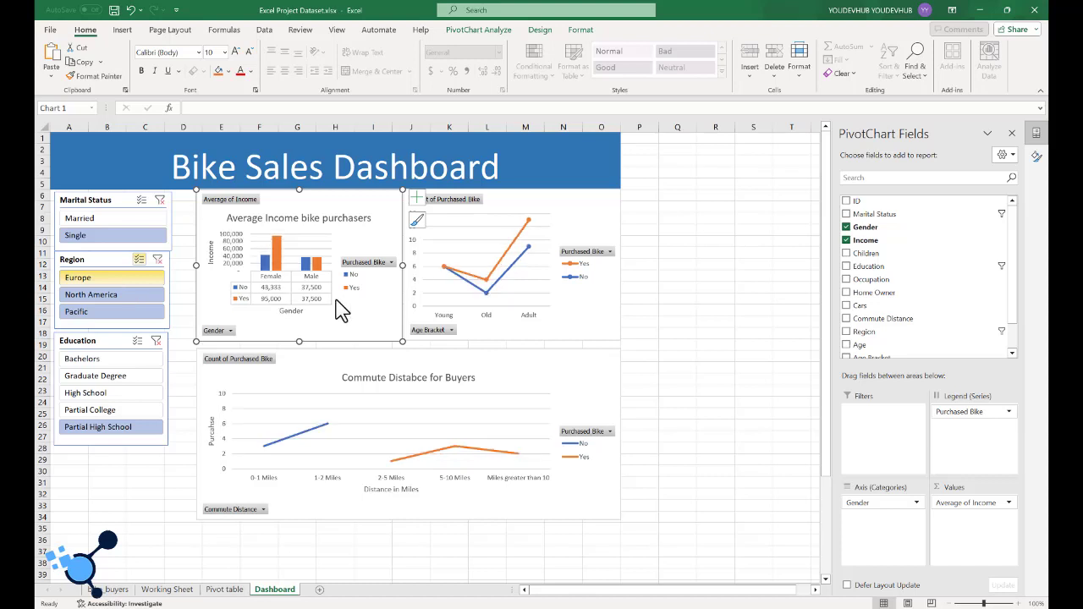
left_click(677, 297)
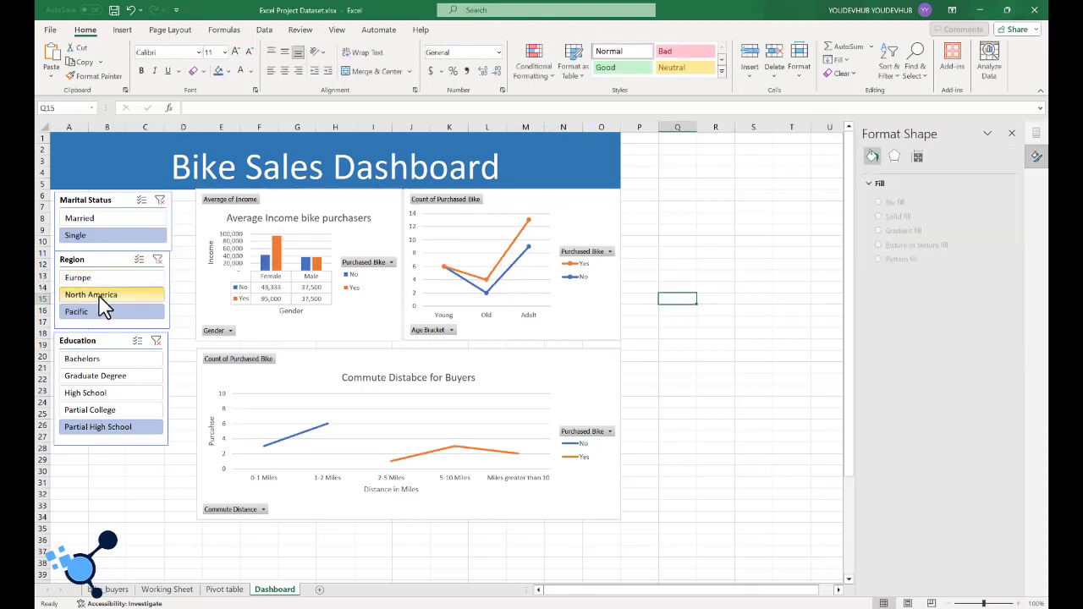
left_click(76, 277)
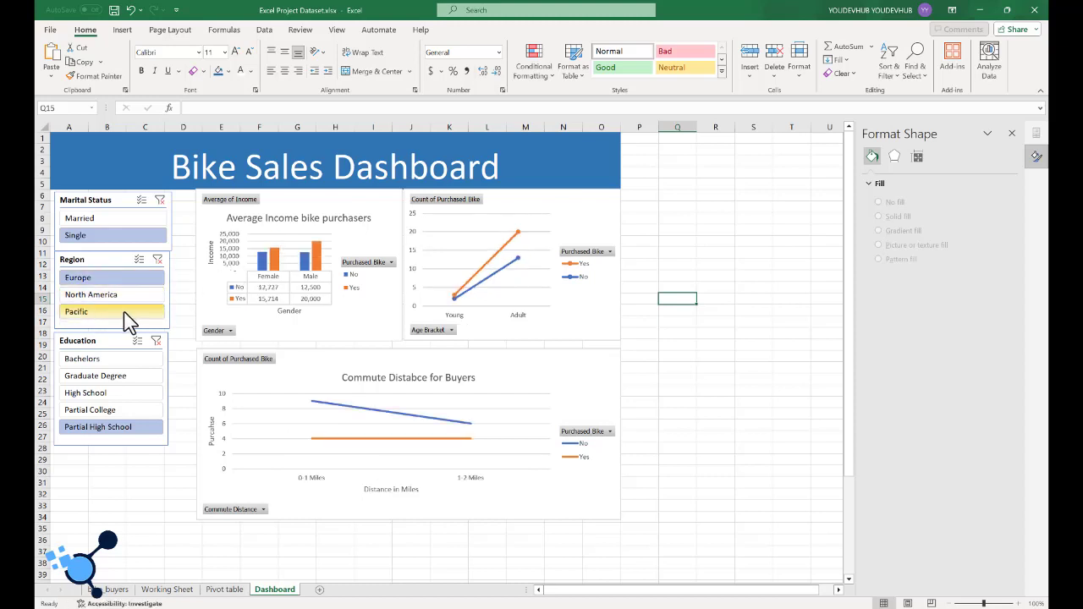
left_click(87, 294)
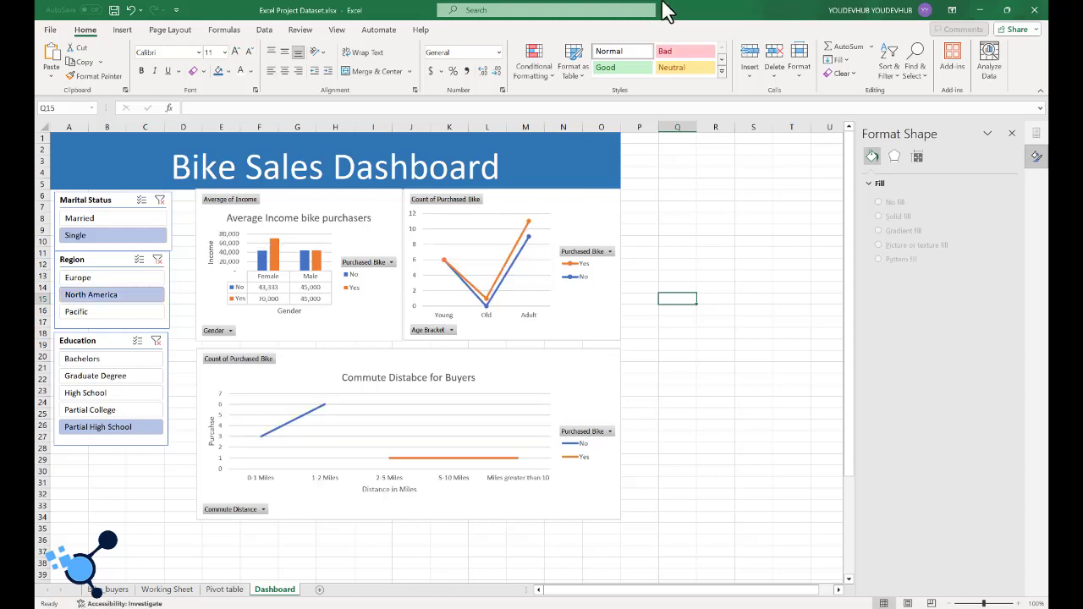
left_click(735, 264)
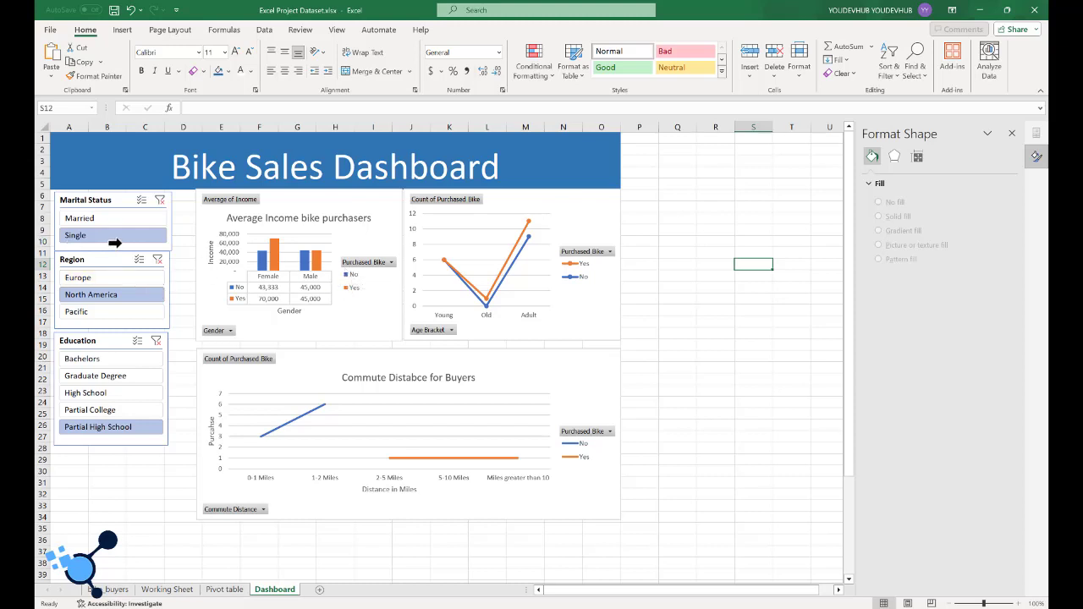
- Filter the dashboard to Married and try the High School and Graduate Degree education levels, ending on Partial College
left_click(122, 219)
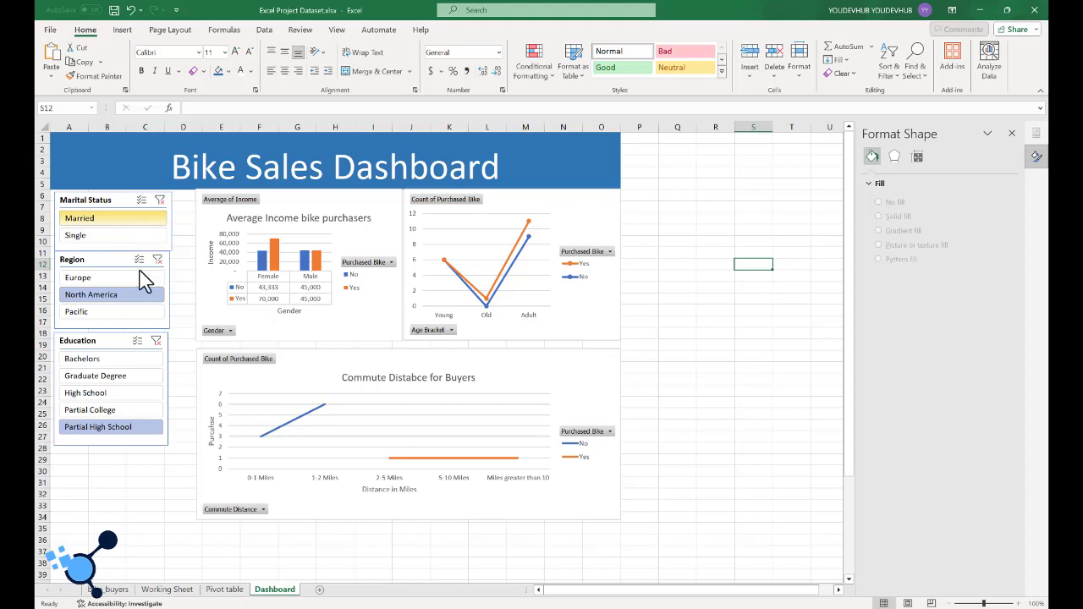
left_click(100, 396)
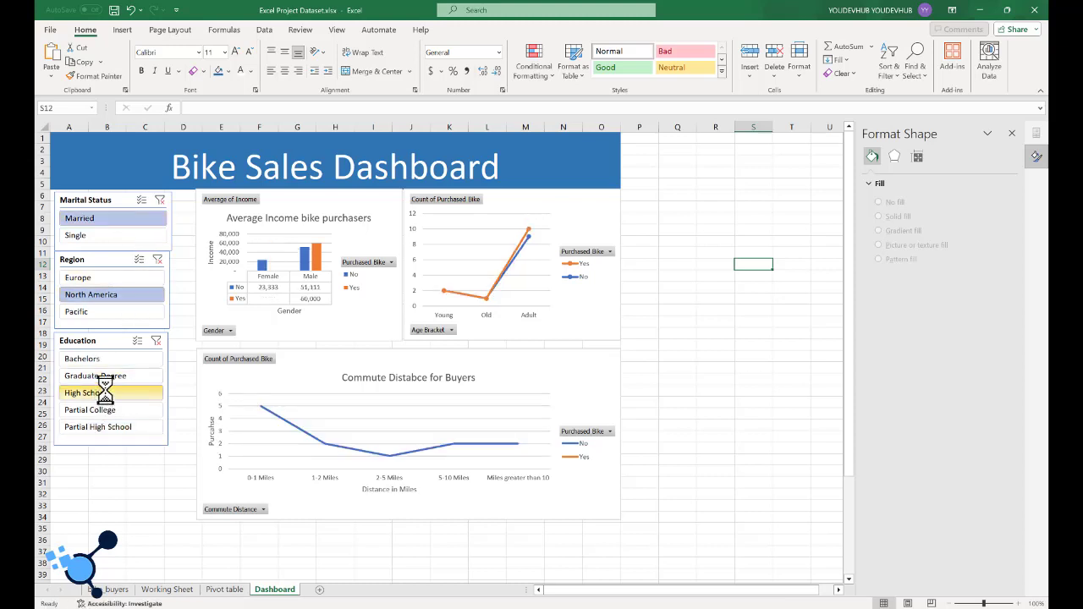
left_click(110, 379)
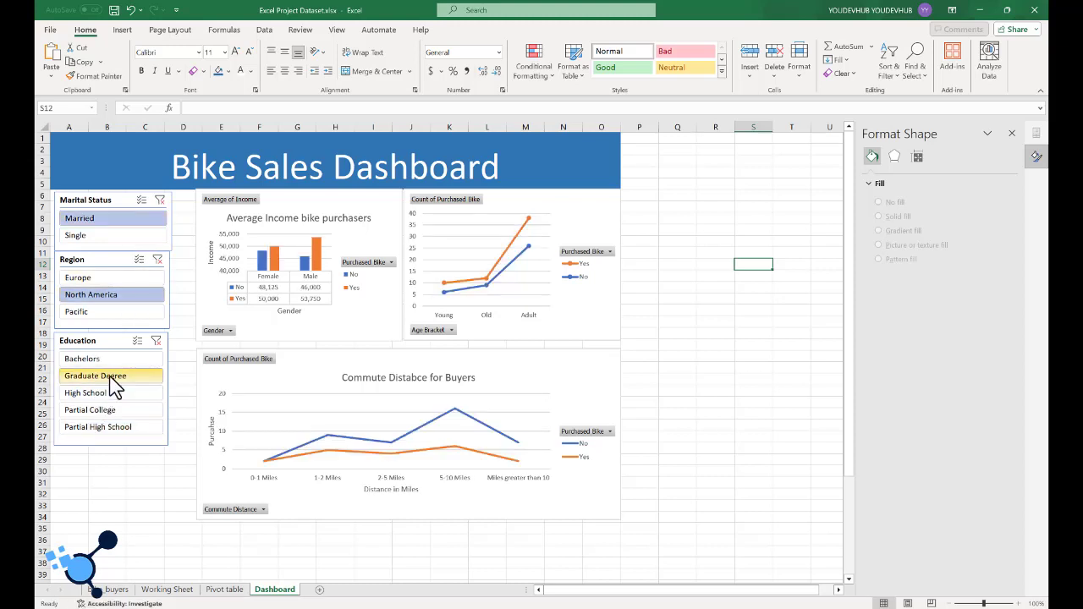
left_click(114, 411)
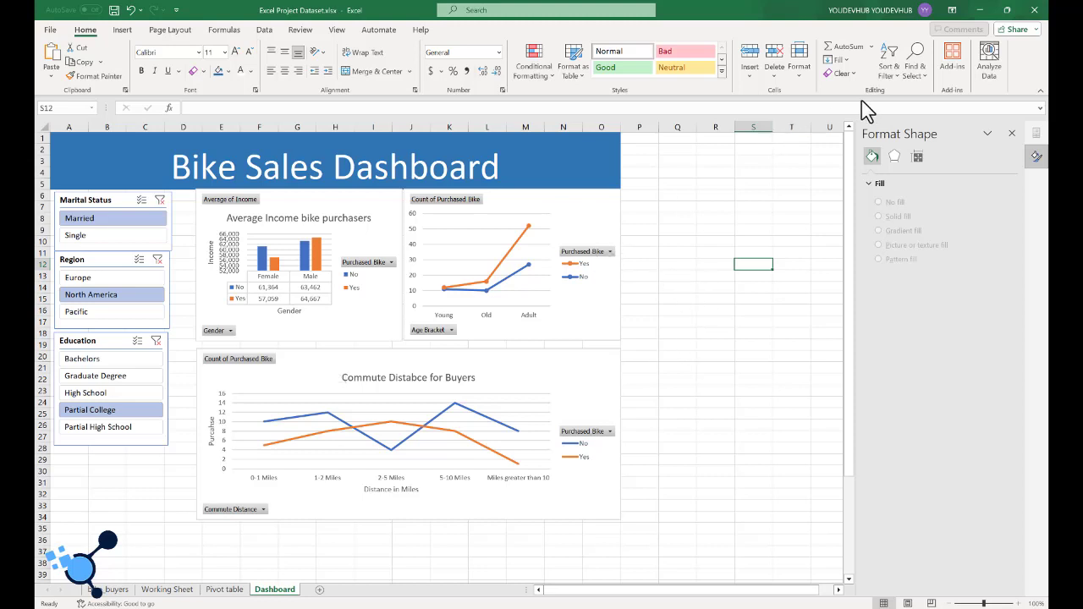
left_click(991, 140)
left_click(761, 220)
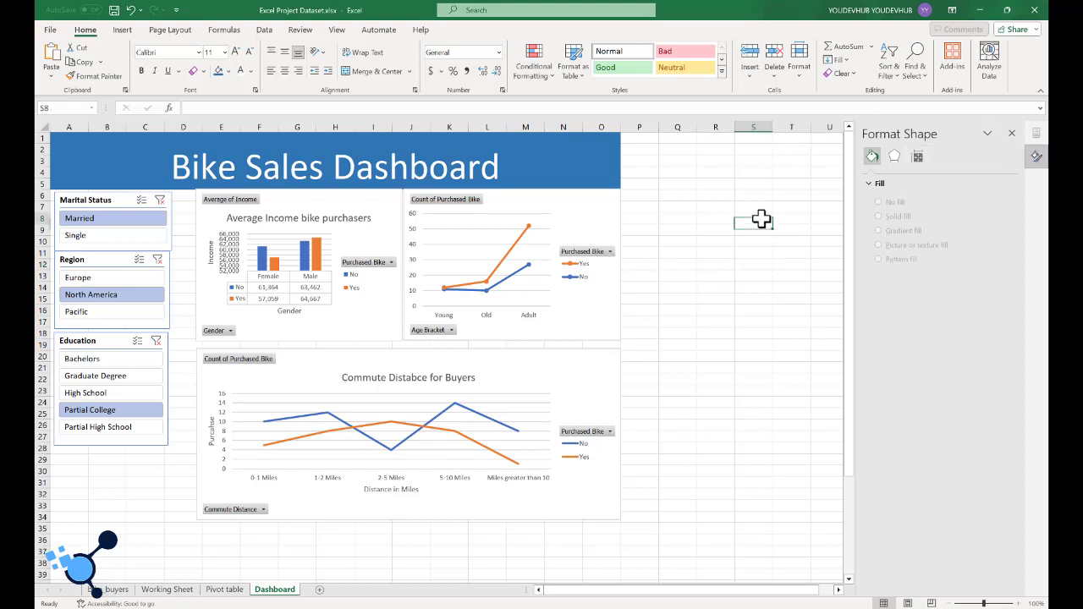